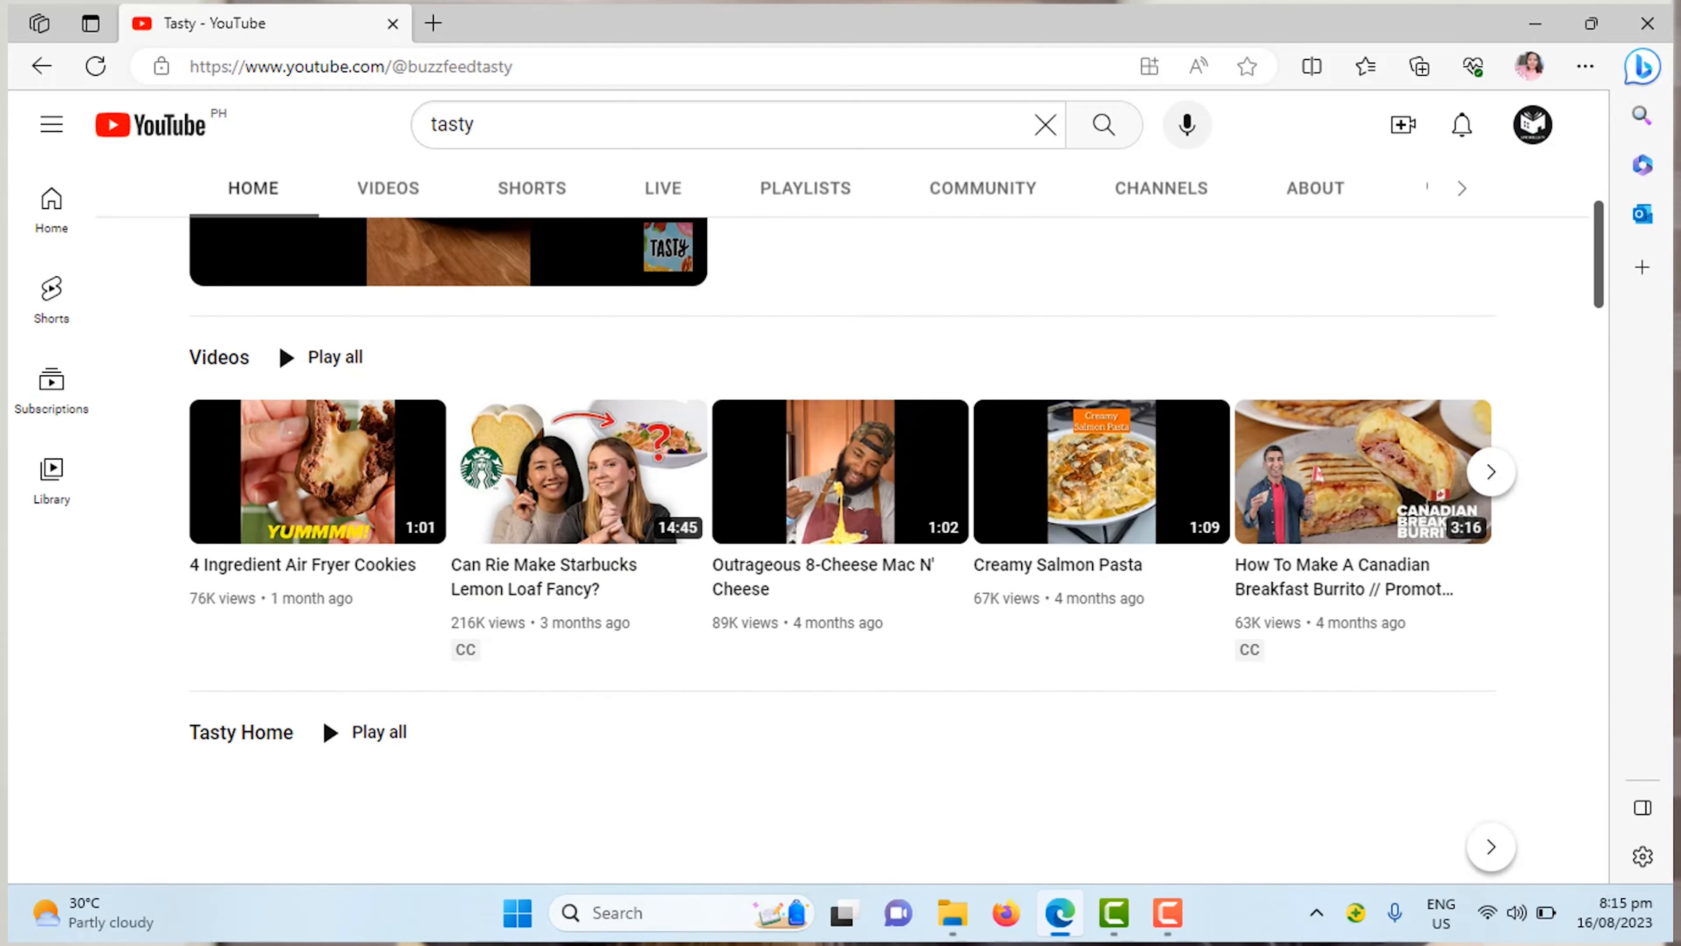
Step: Look through the Tasty and TED-Ed channel pages on YouTube and toggle the sound of the TED-Ed featured video
scroll(840, 530, "down", 10)
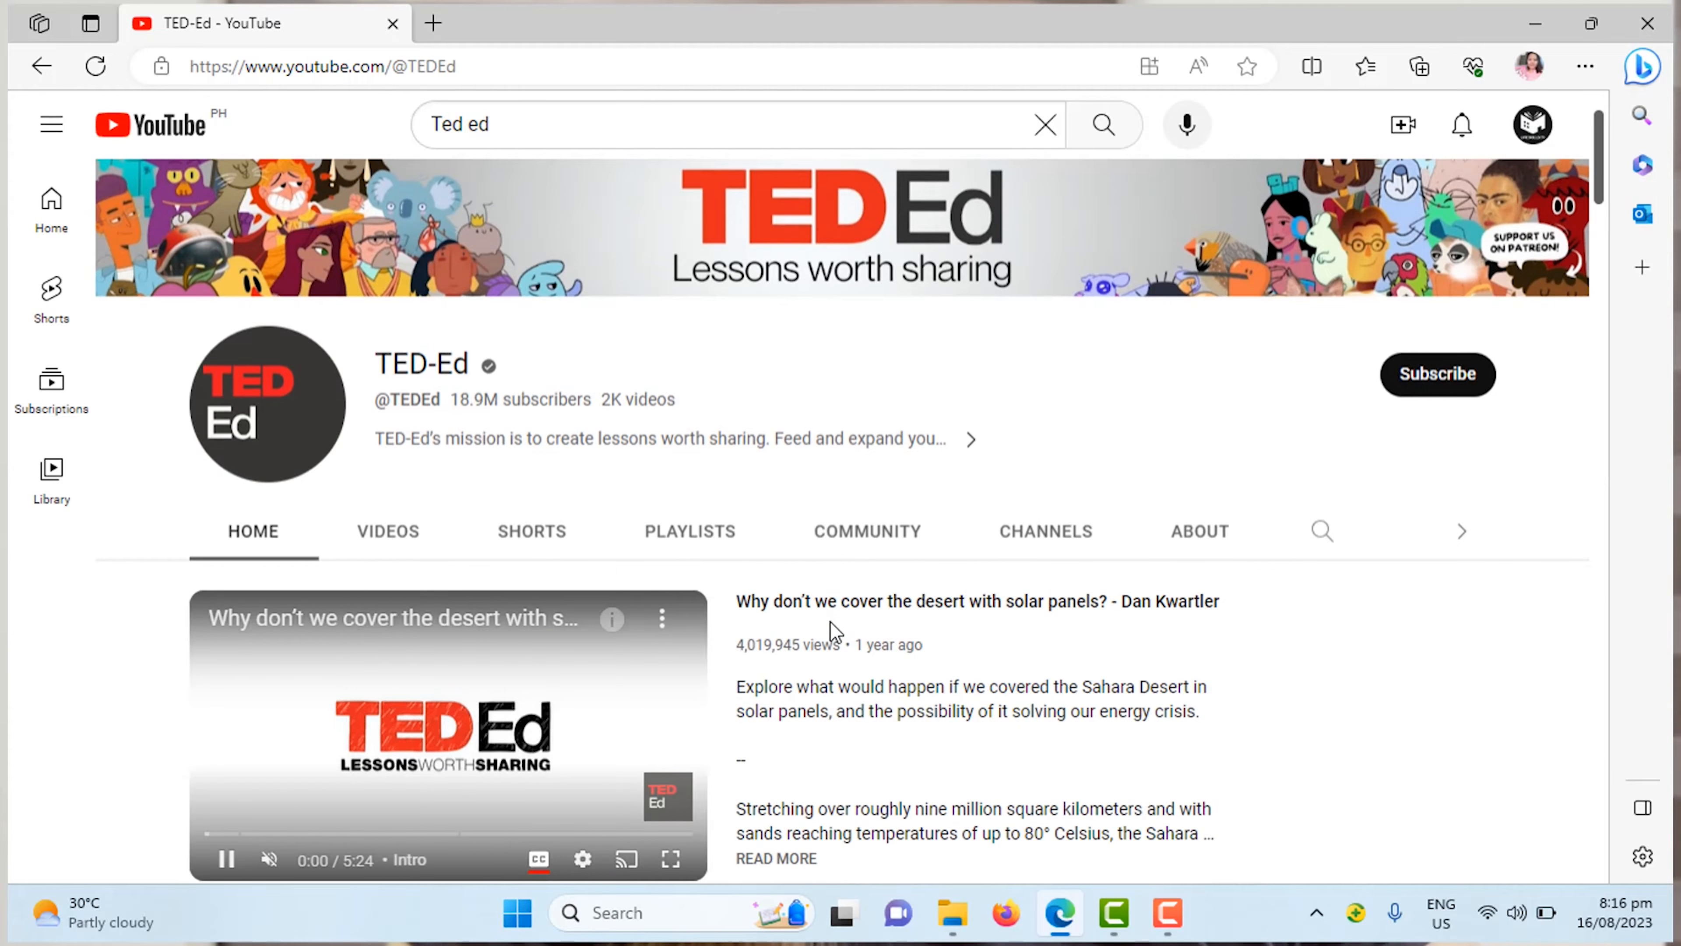
scroll(835, 631, "down", 2)
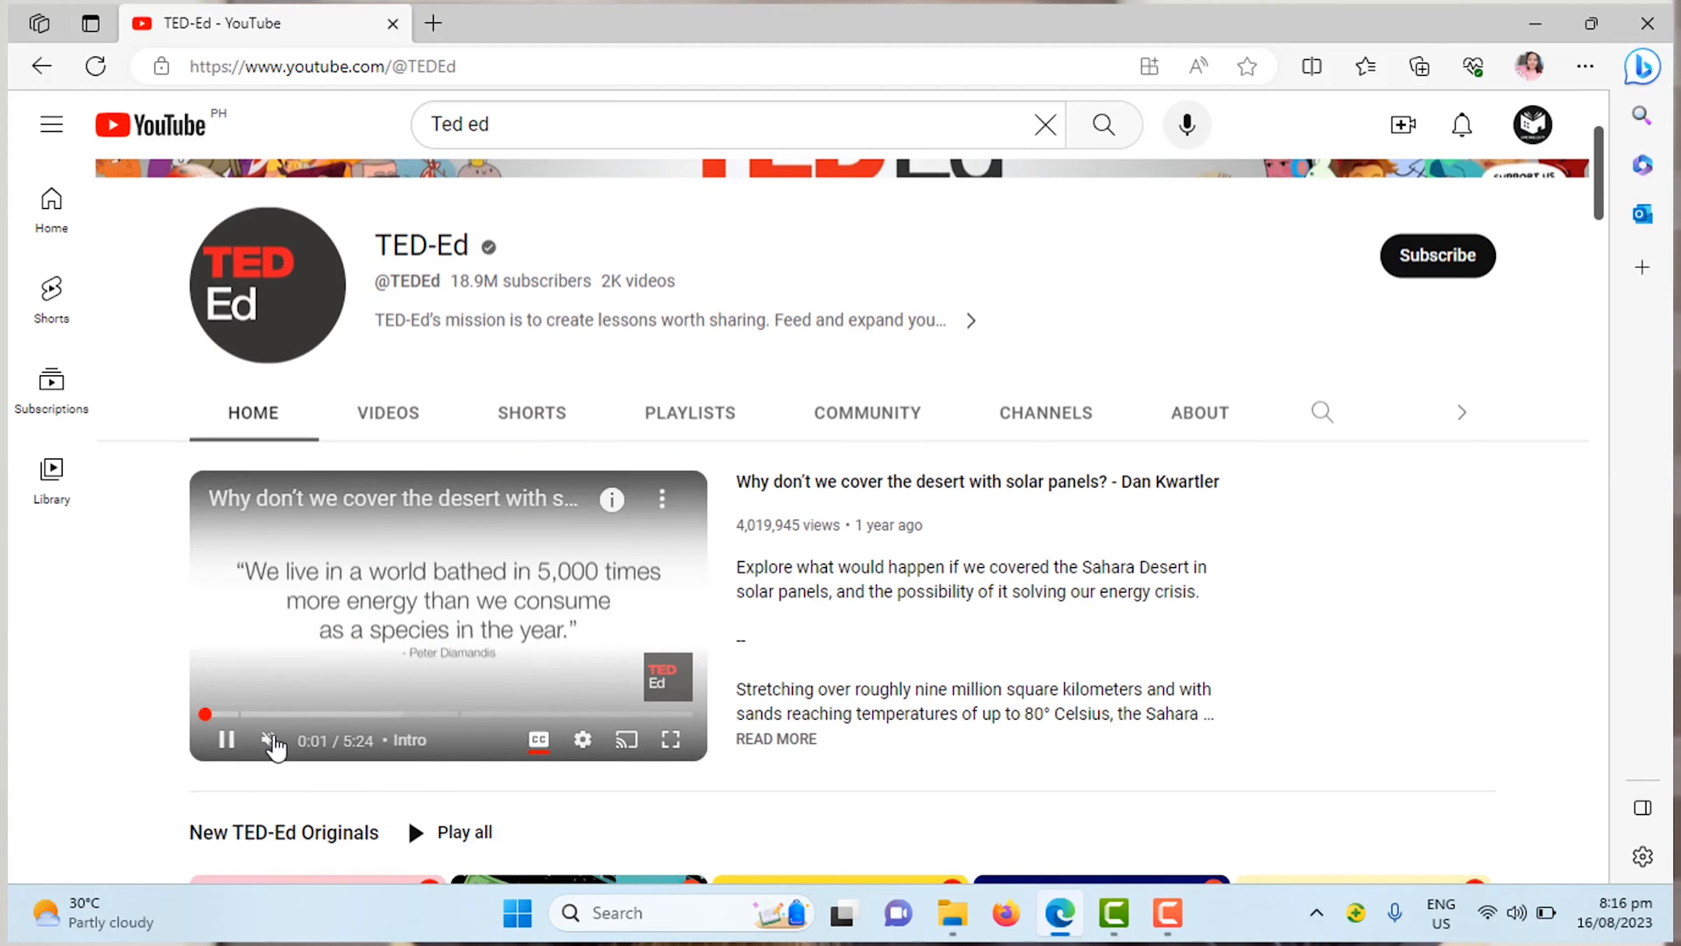
left_click(269, 740)
scroll(284, 717, "down", 7)
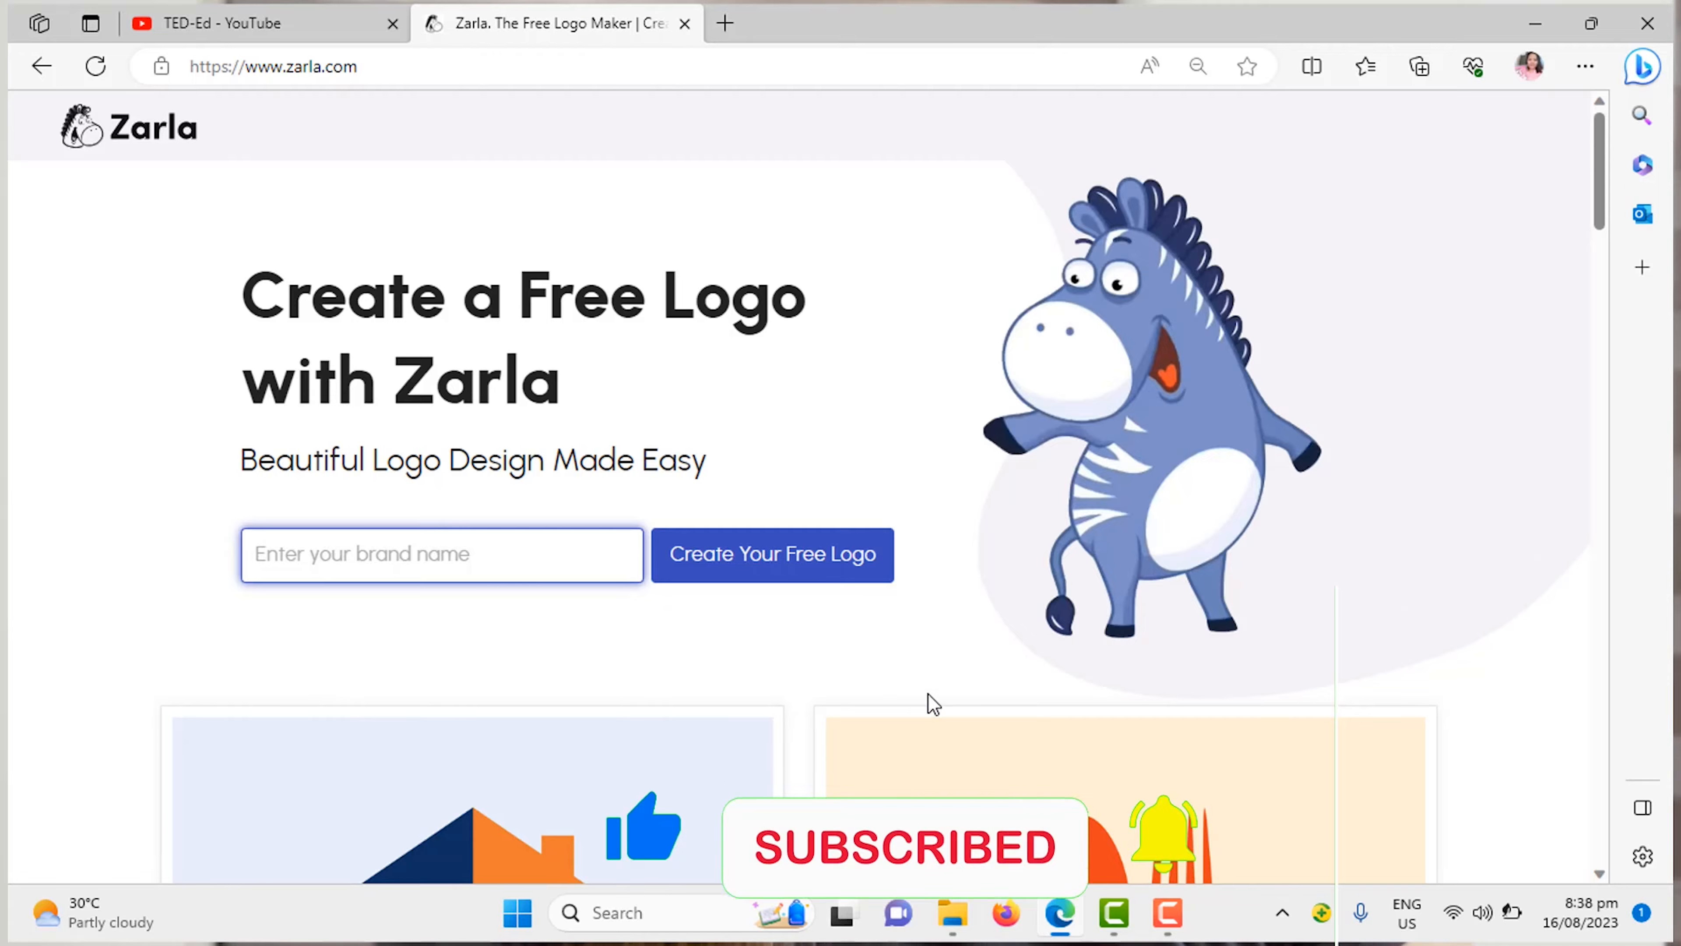
Step: Examine the sample logos on the Zarla home page, such as Anderson, Farmhouse Kitchen and Happy Whale
scroll(927, 703, "down", 2)
scroll(930, 706, "down", 2)
scroll(930, 707, "down", 10)
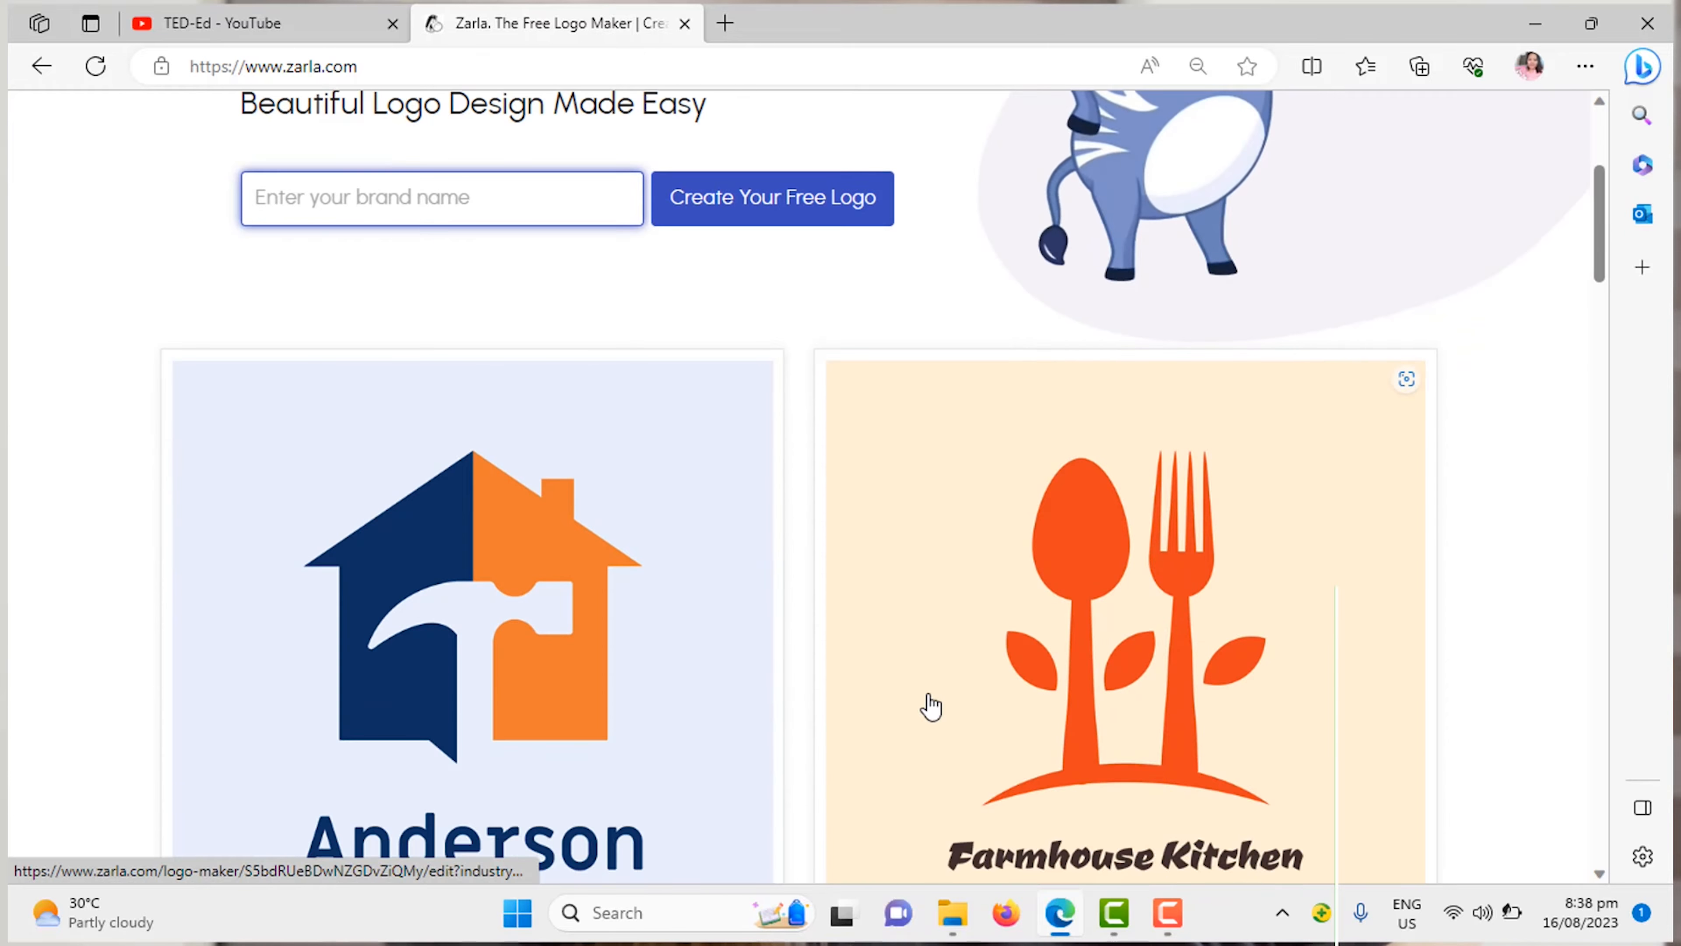
scroll(930, 703, "down", 5)
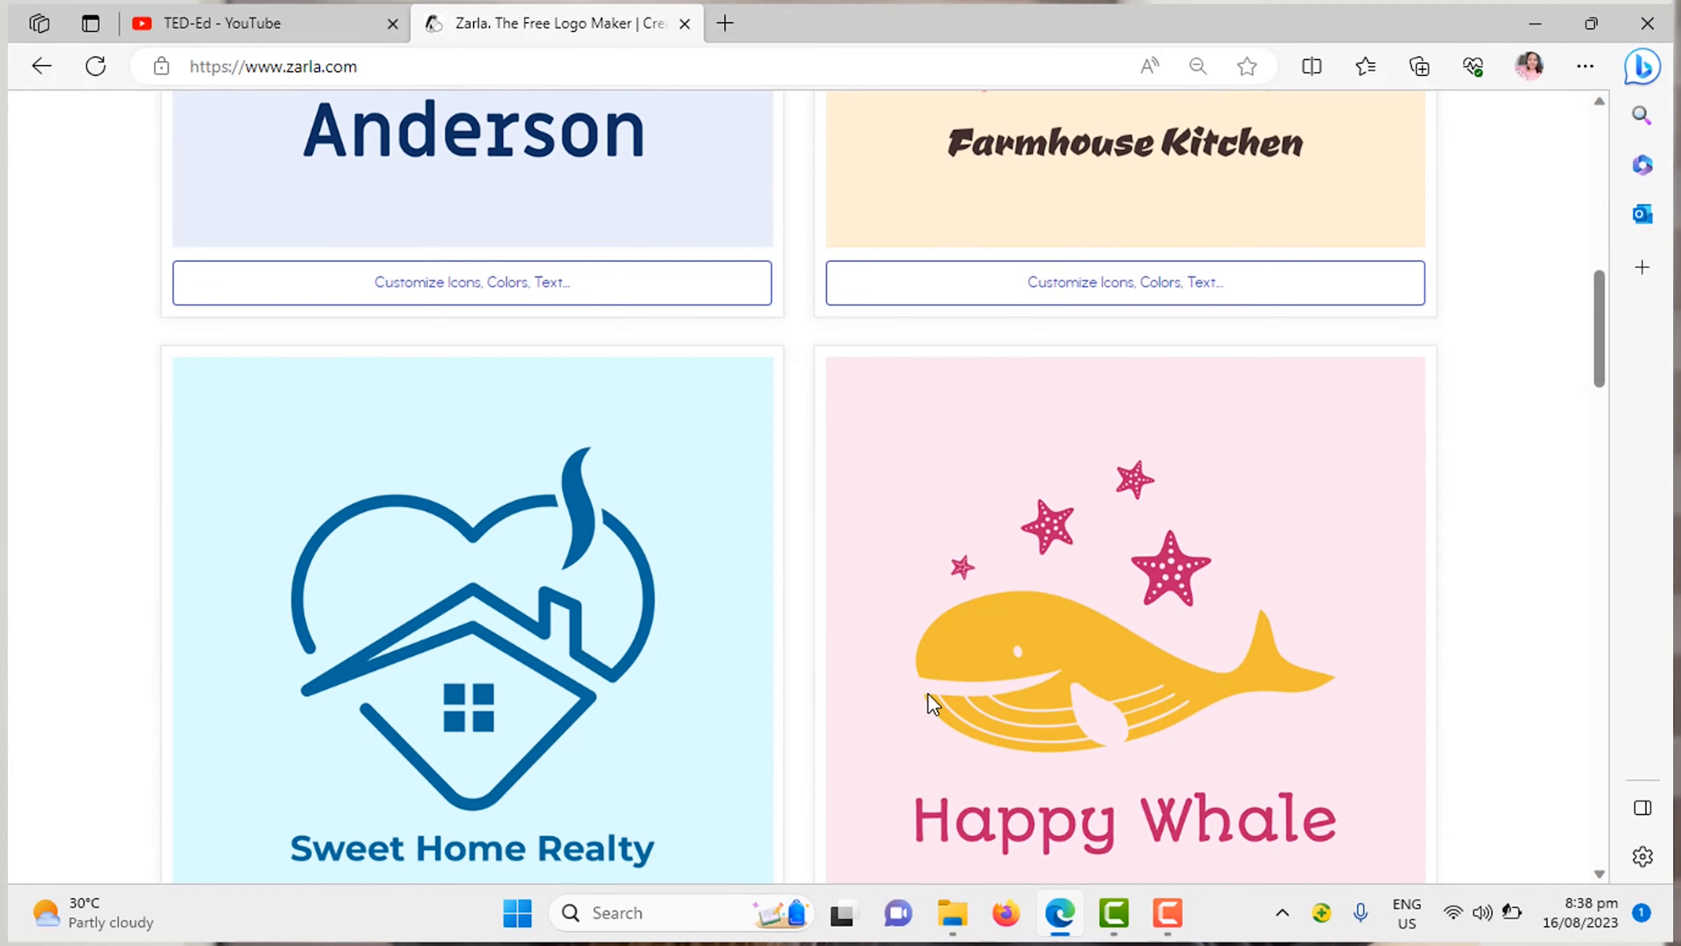
scroll(930, 703, "up", 4)
scroll(930, 707, "up", 4)
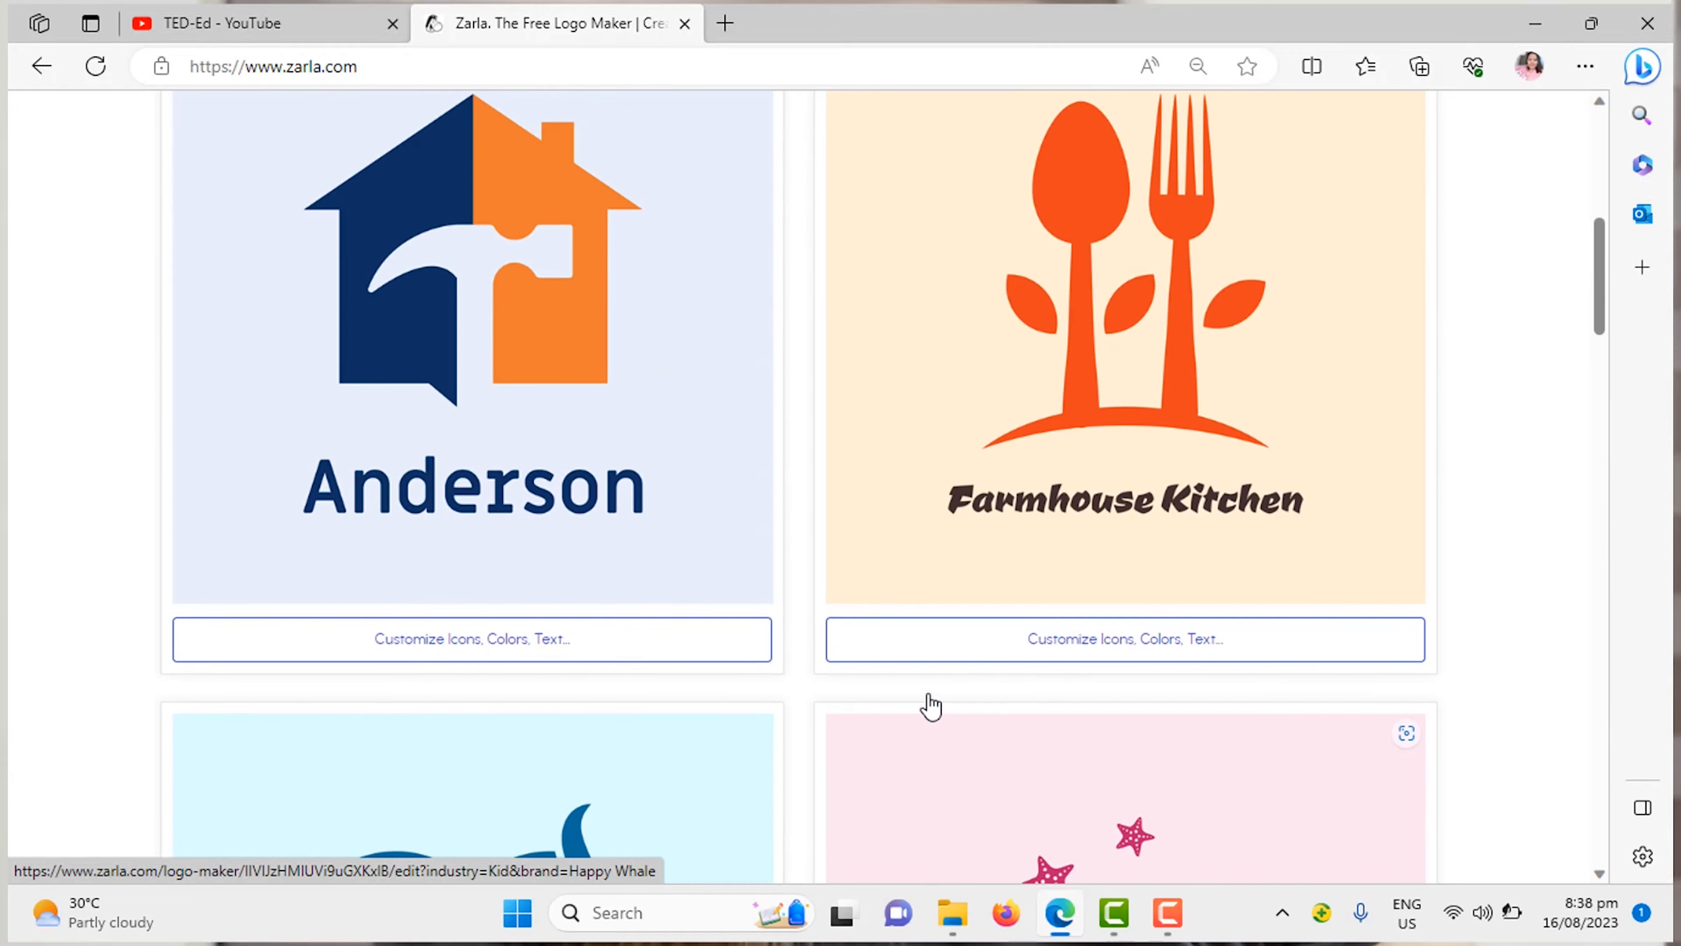
scroll(930, 706, "up", 7)
key("ctrl+minus")
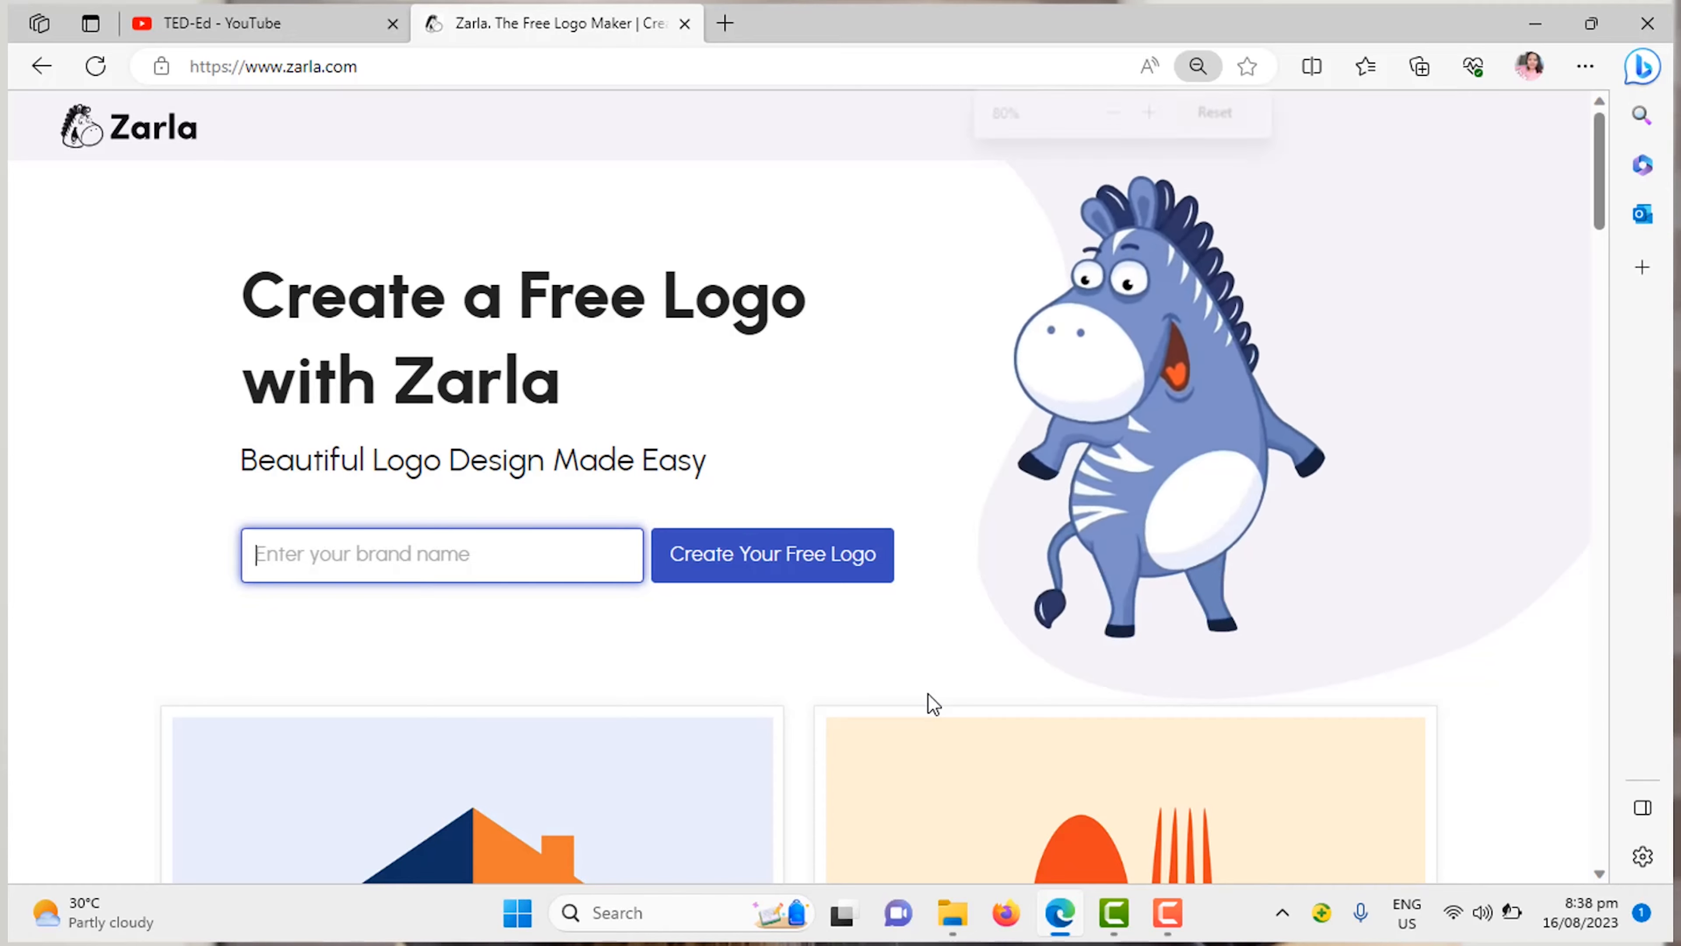
key("ctrl+plus")
key("ctrl+plus")
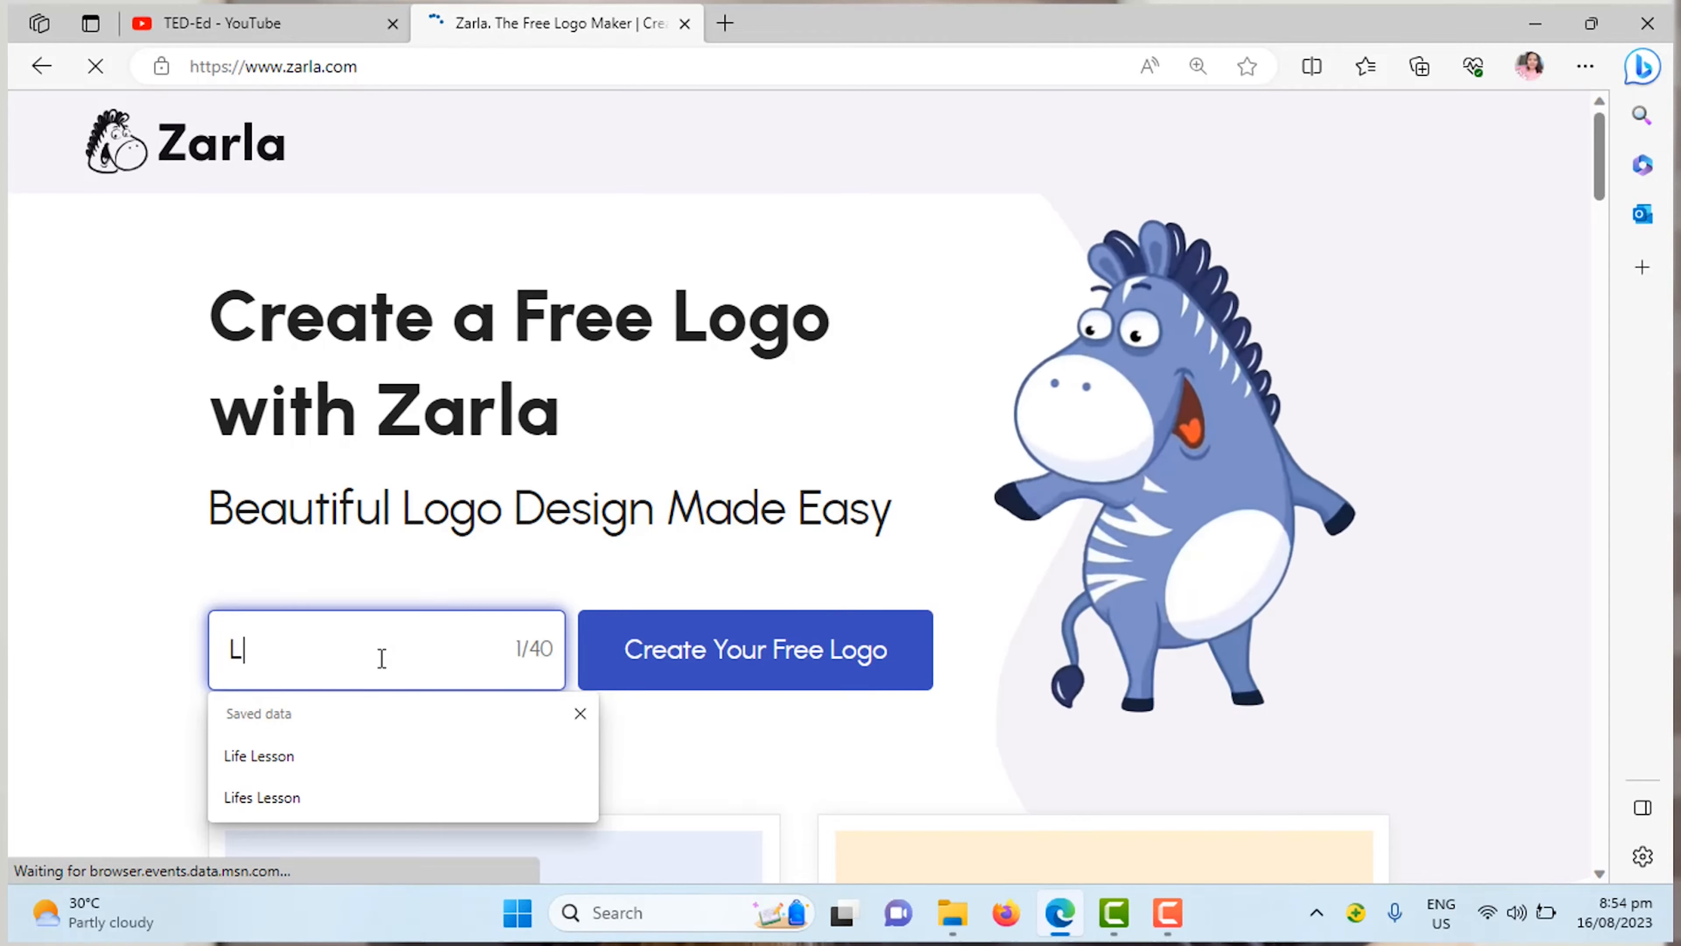
Step: Start a free logo for the brand name Life Skills TV, choose Tutoring as the industry and leave the slogan empty
type("ife Skills TV")
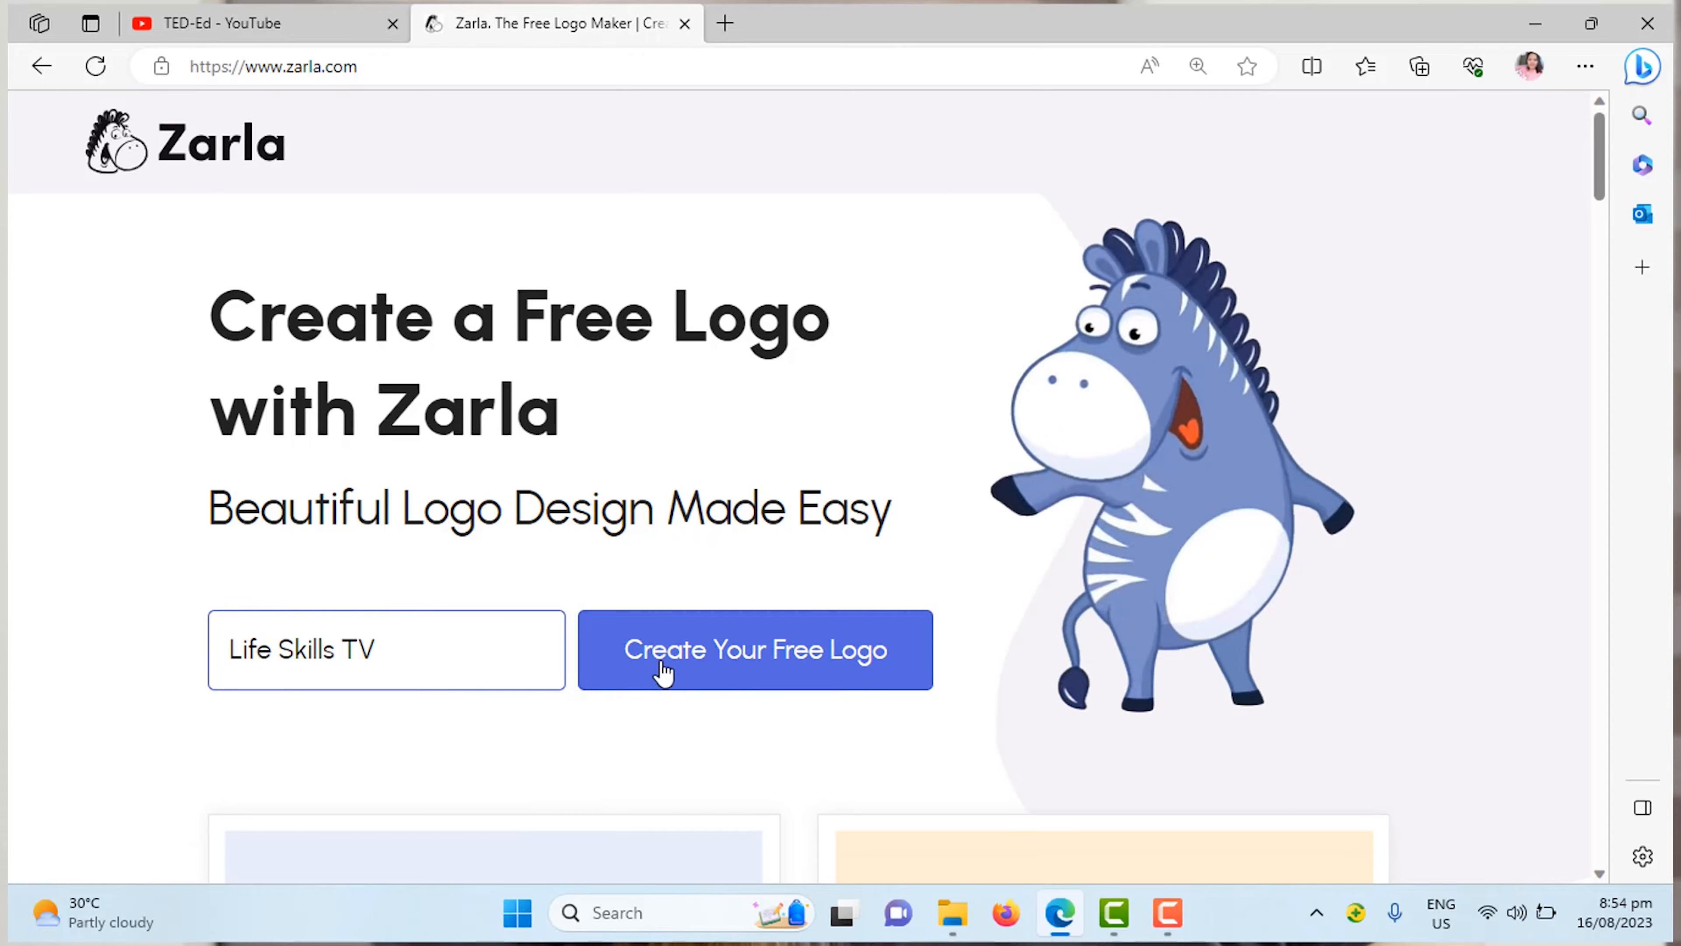
left_click(661, 676)
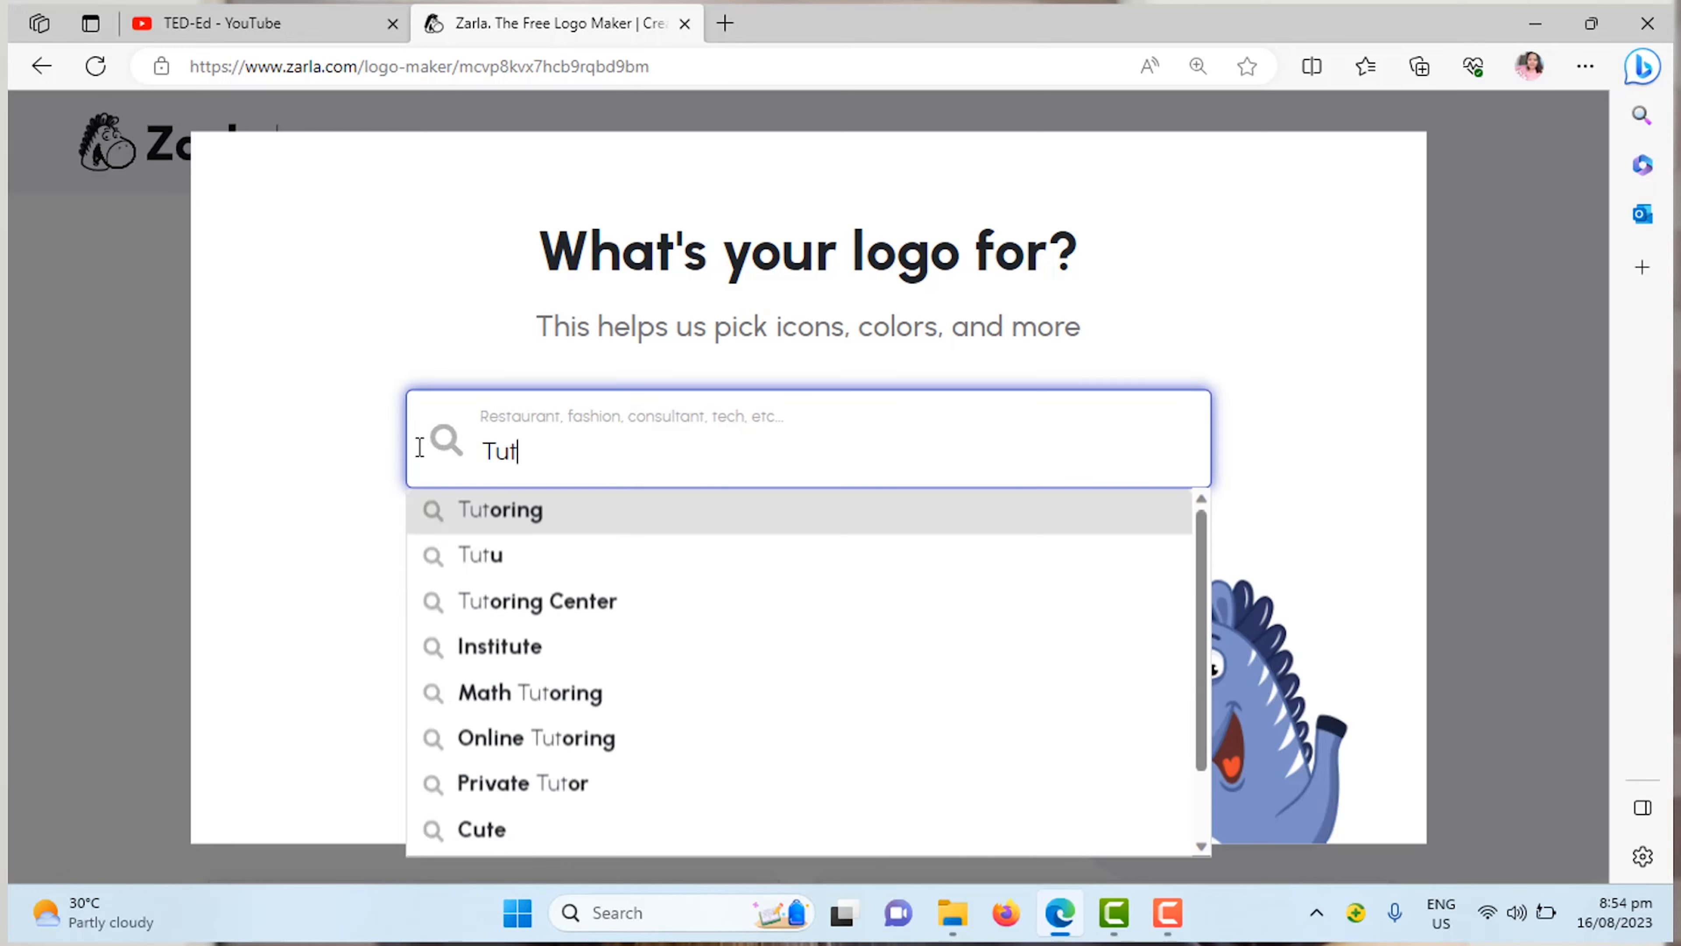
type("ori")
key("Return")
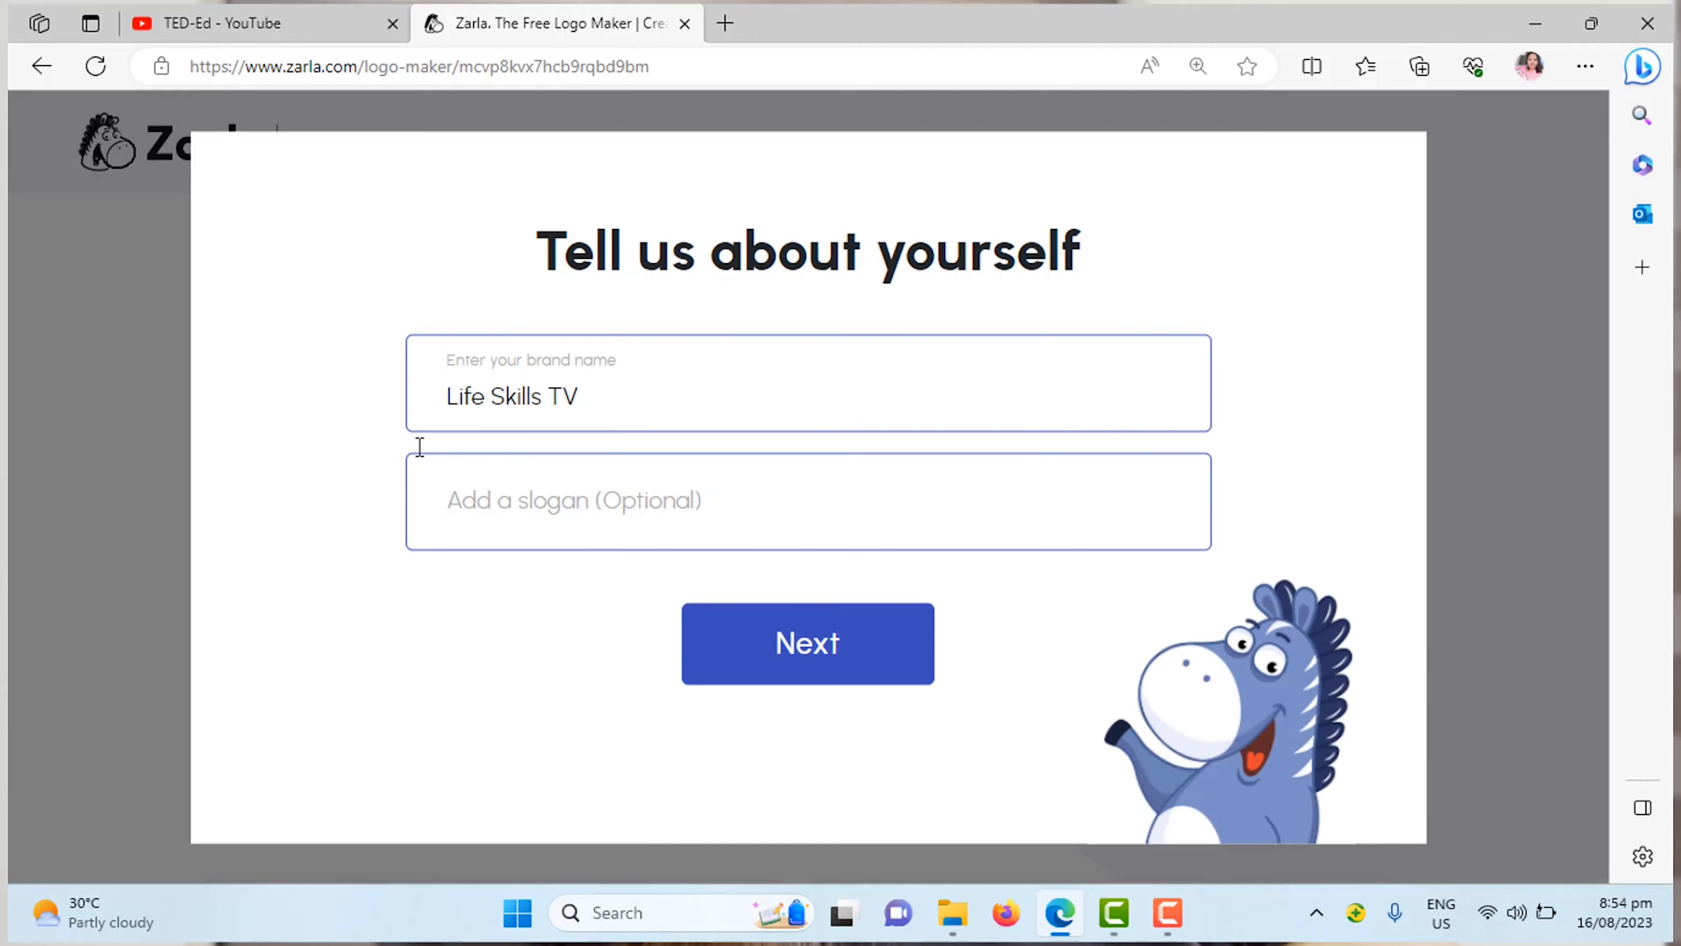
left_click(784, 643)
left_click(771, 590)
left_click(769, 585)
Step: Choose the Life Skills TV design with the blue shield icon and open it for customizing
scroll(927, 629, "down", 10)
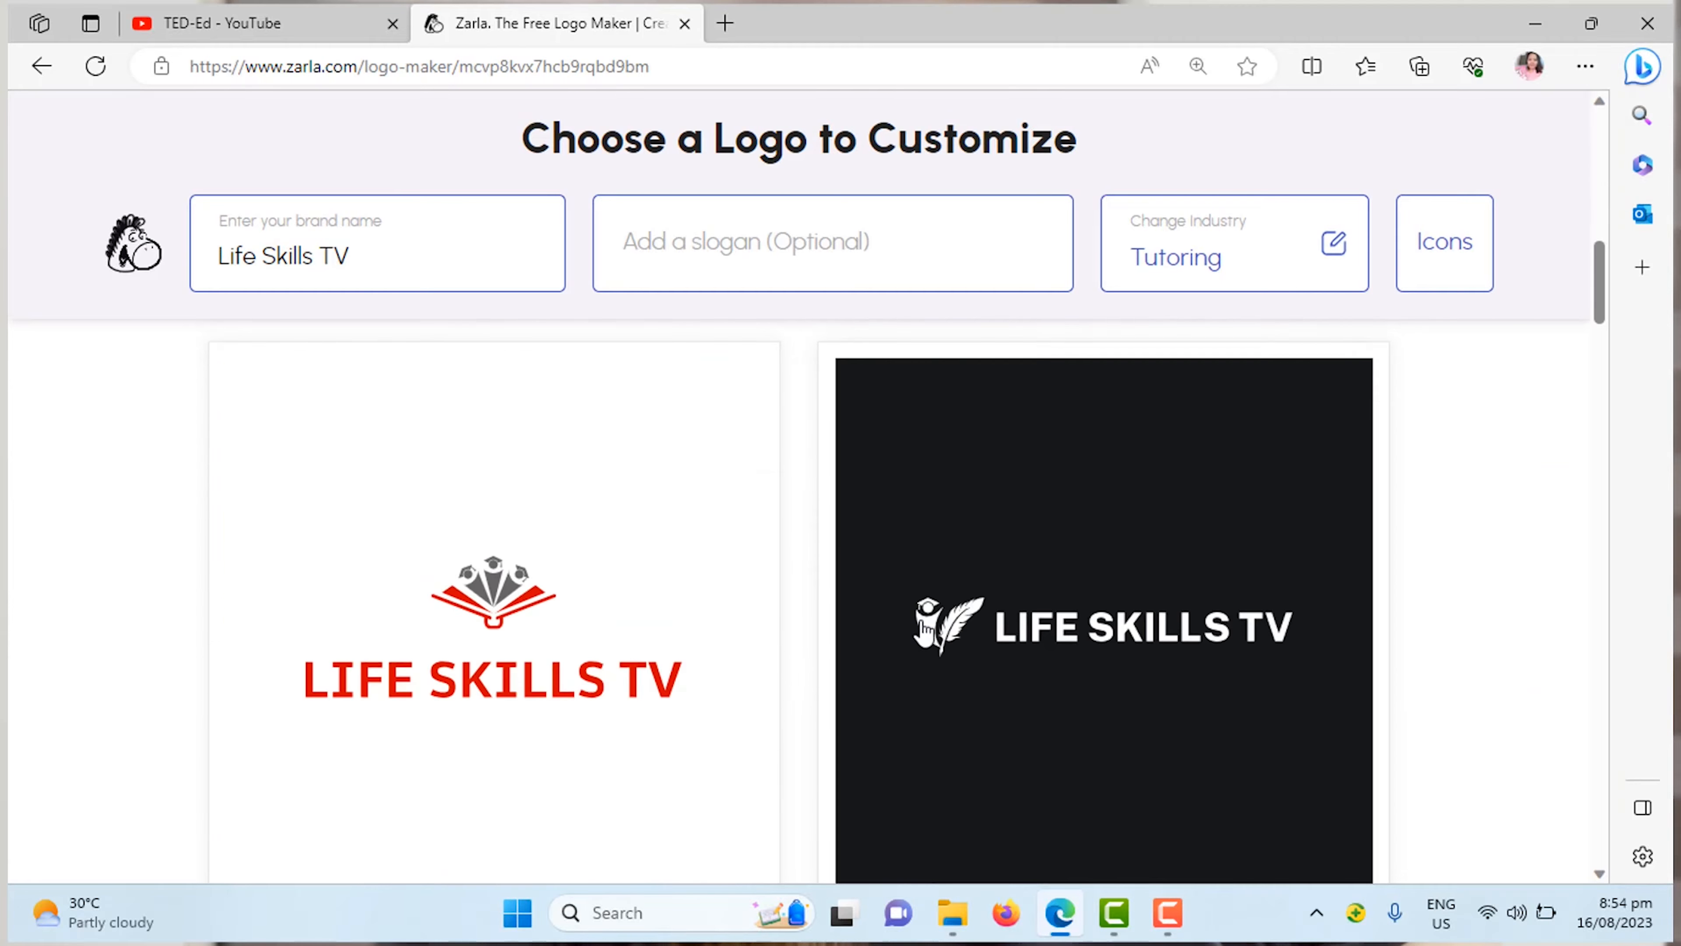
left_click(1087, 829)
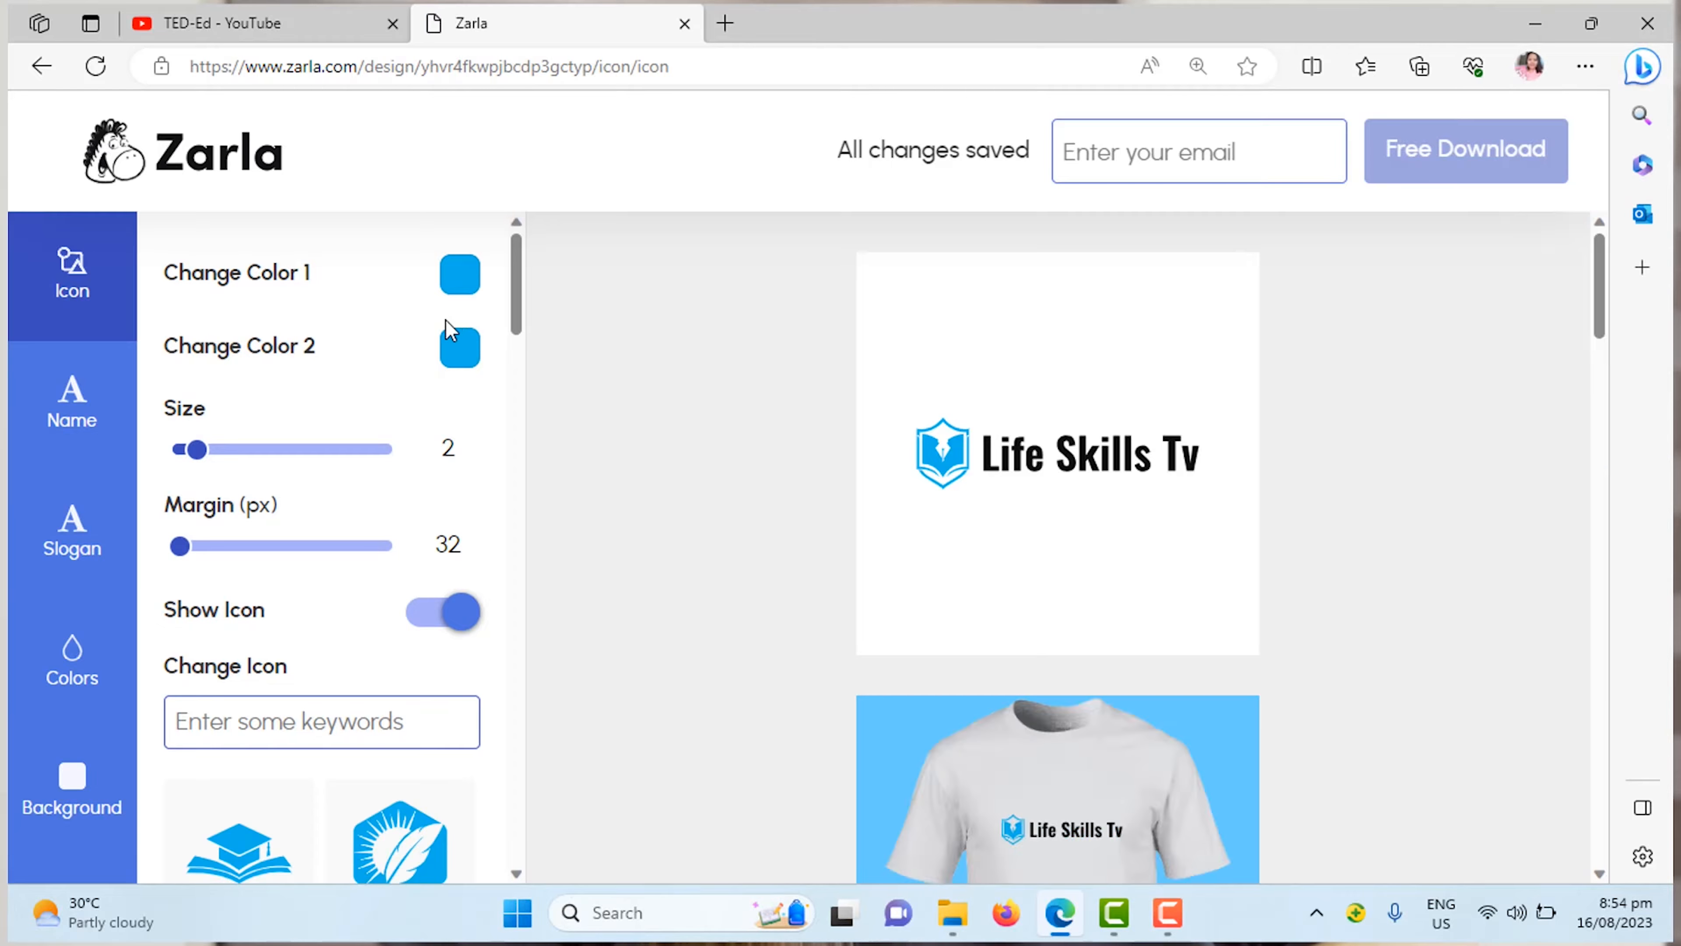
key("ctrl+plus")
key("ctrl+plus")
scroll(456, 416, "down", 1)
key("ctrl+minus")
key("ctrl+minus")
key("ctrl+minus")
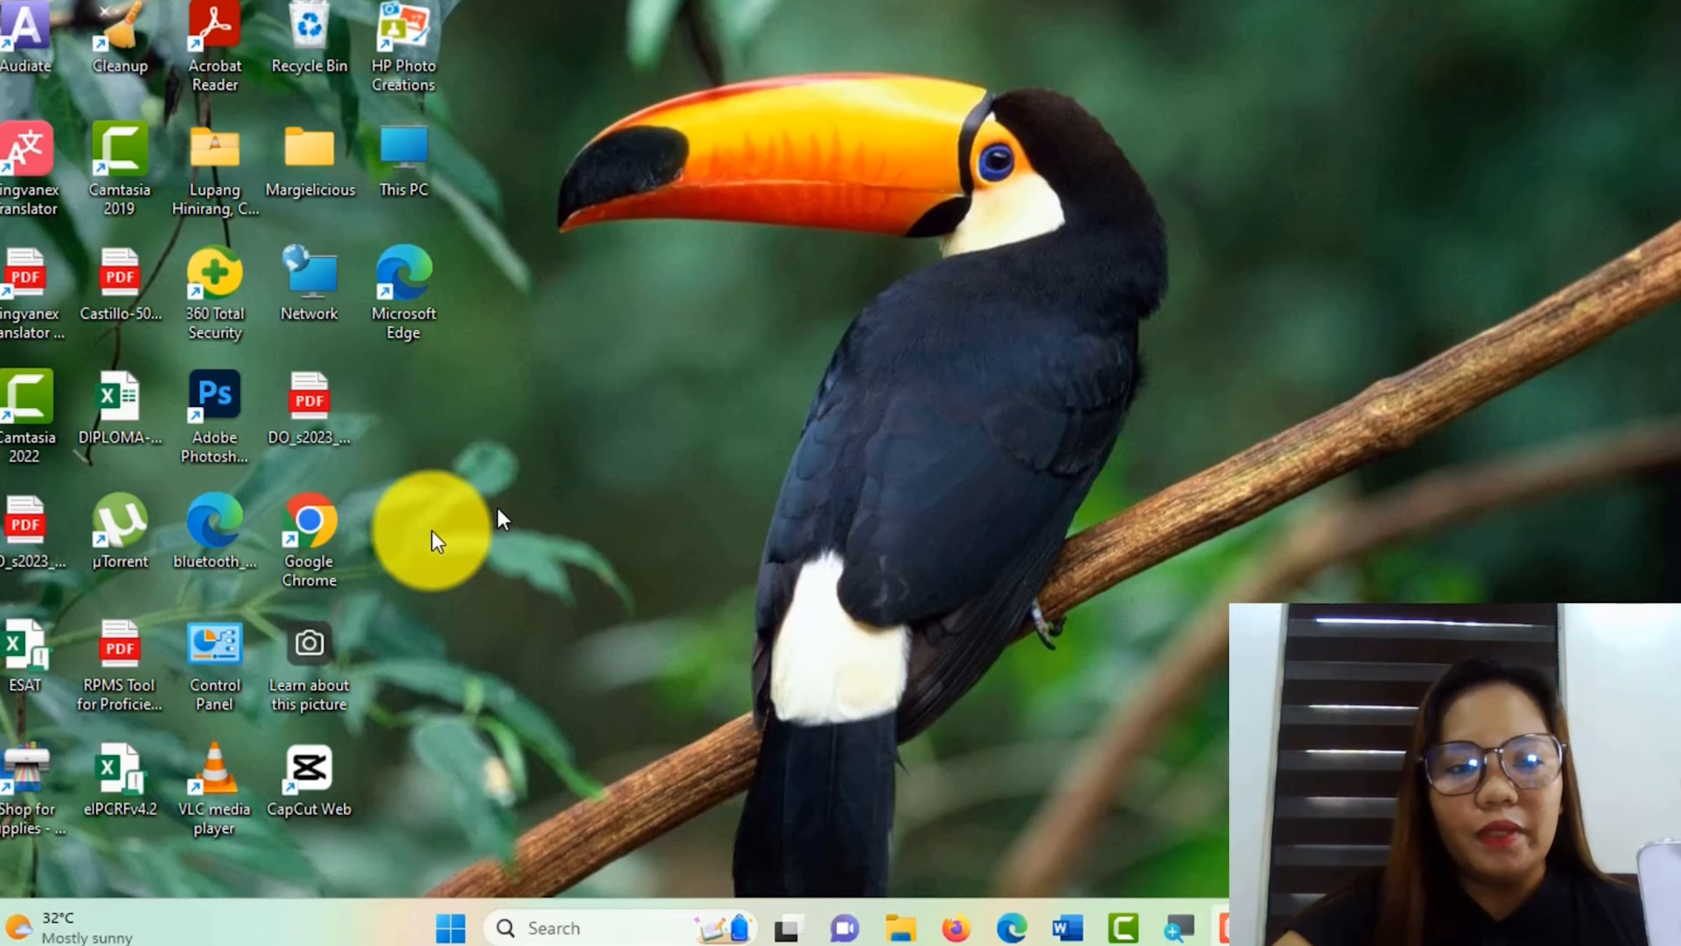
Step: Switch to Google Chrome, open Google and search for "zarla free logo maker"
double_click(322, 539)
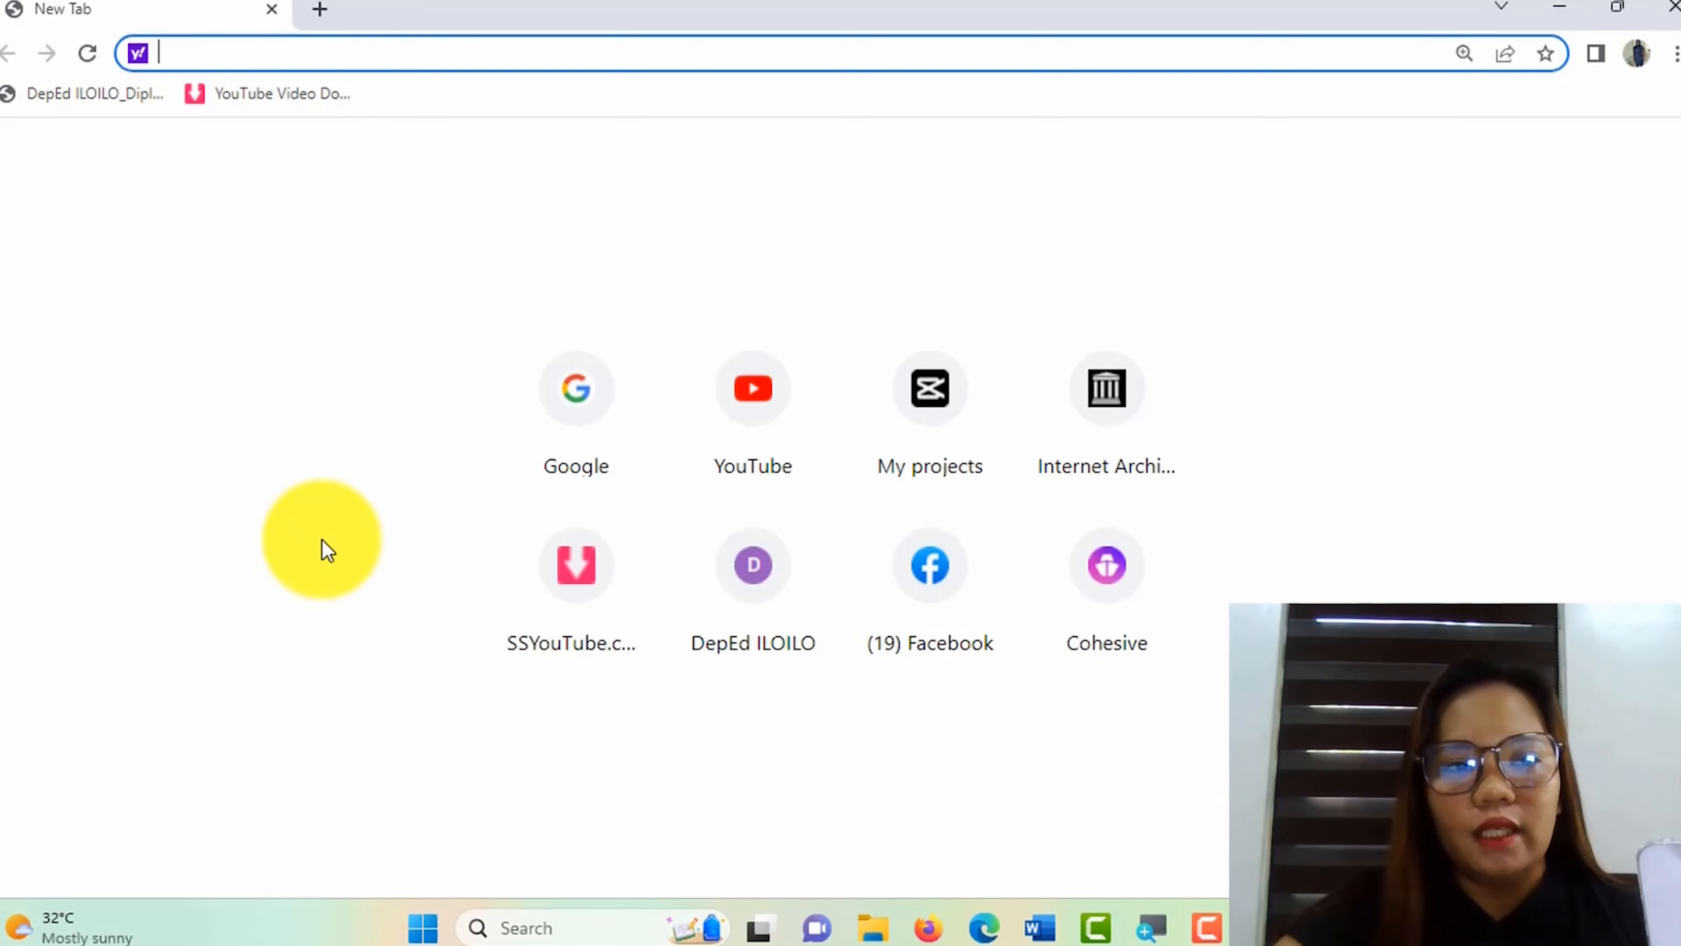
left_click(590, 459)
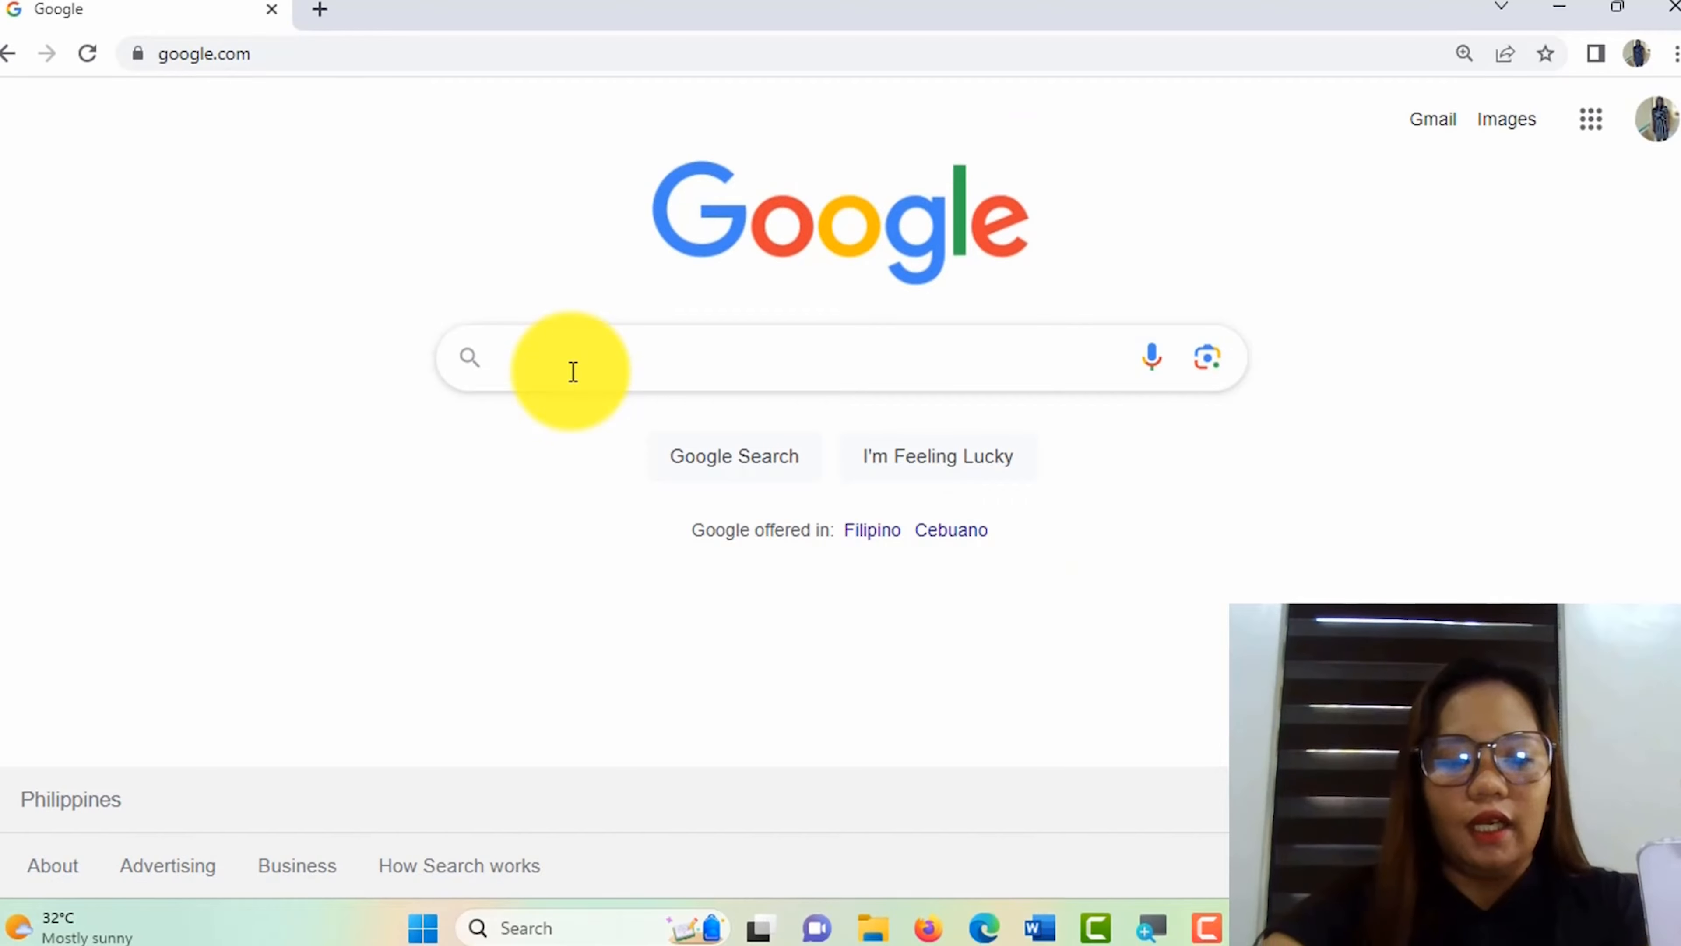
type("zar")
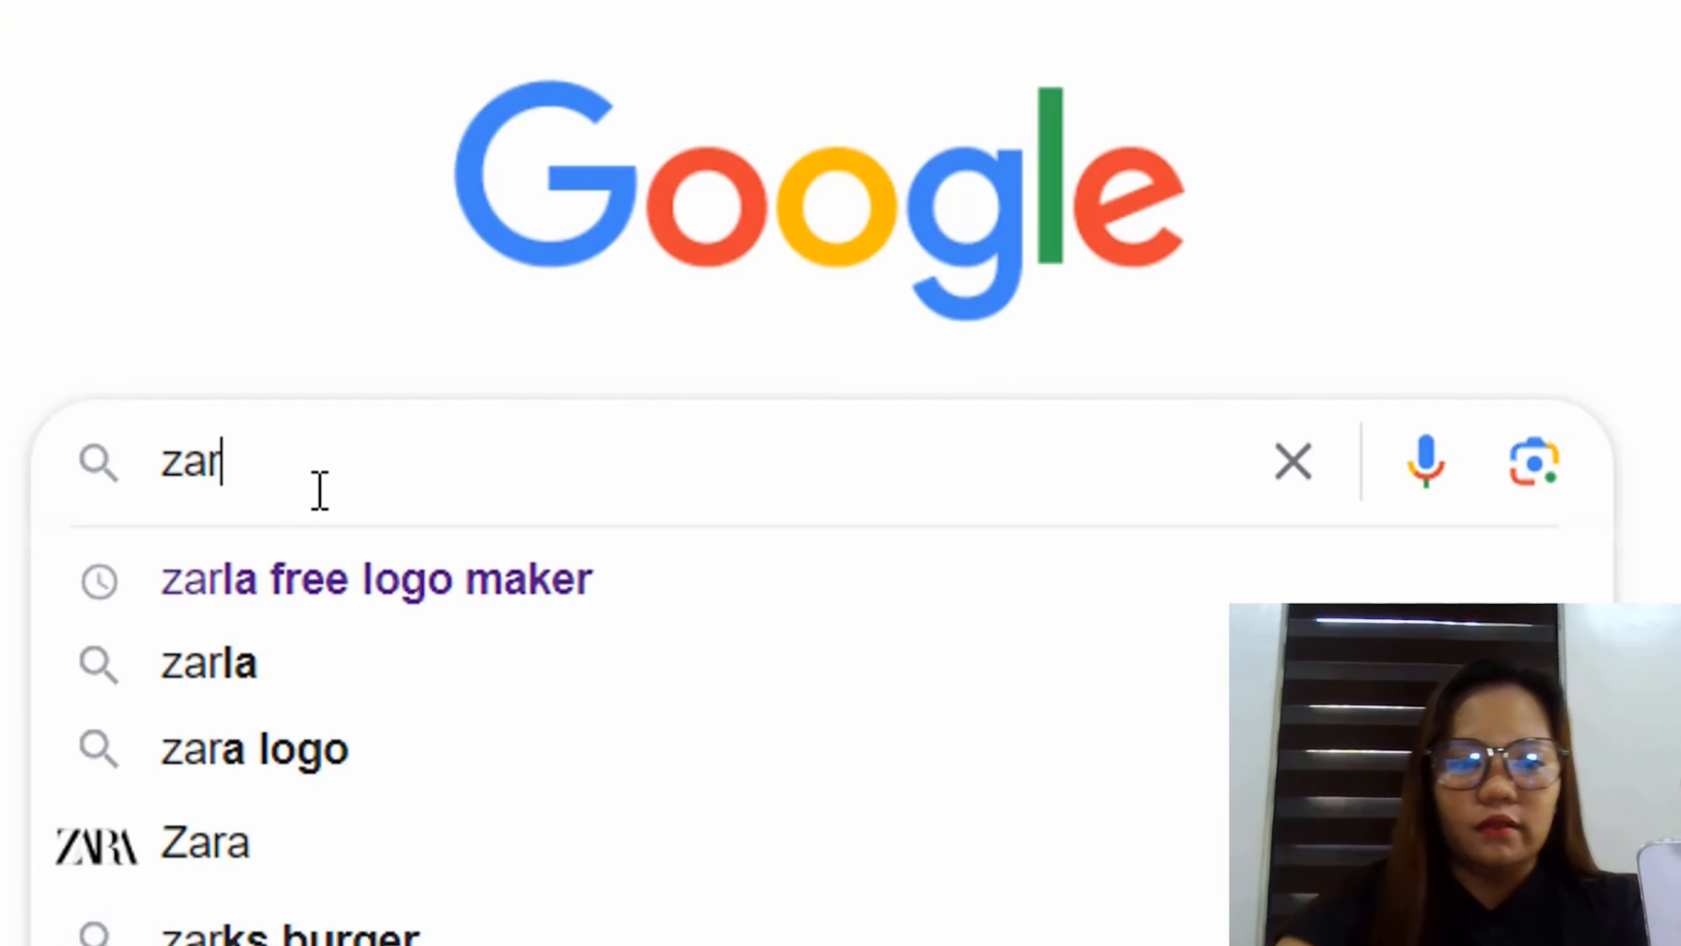
type("l")
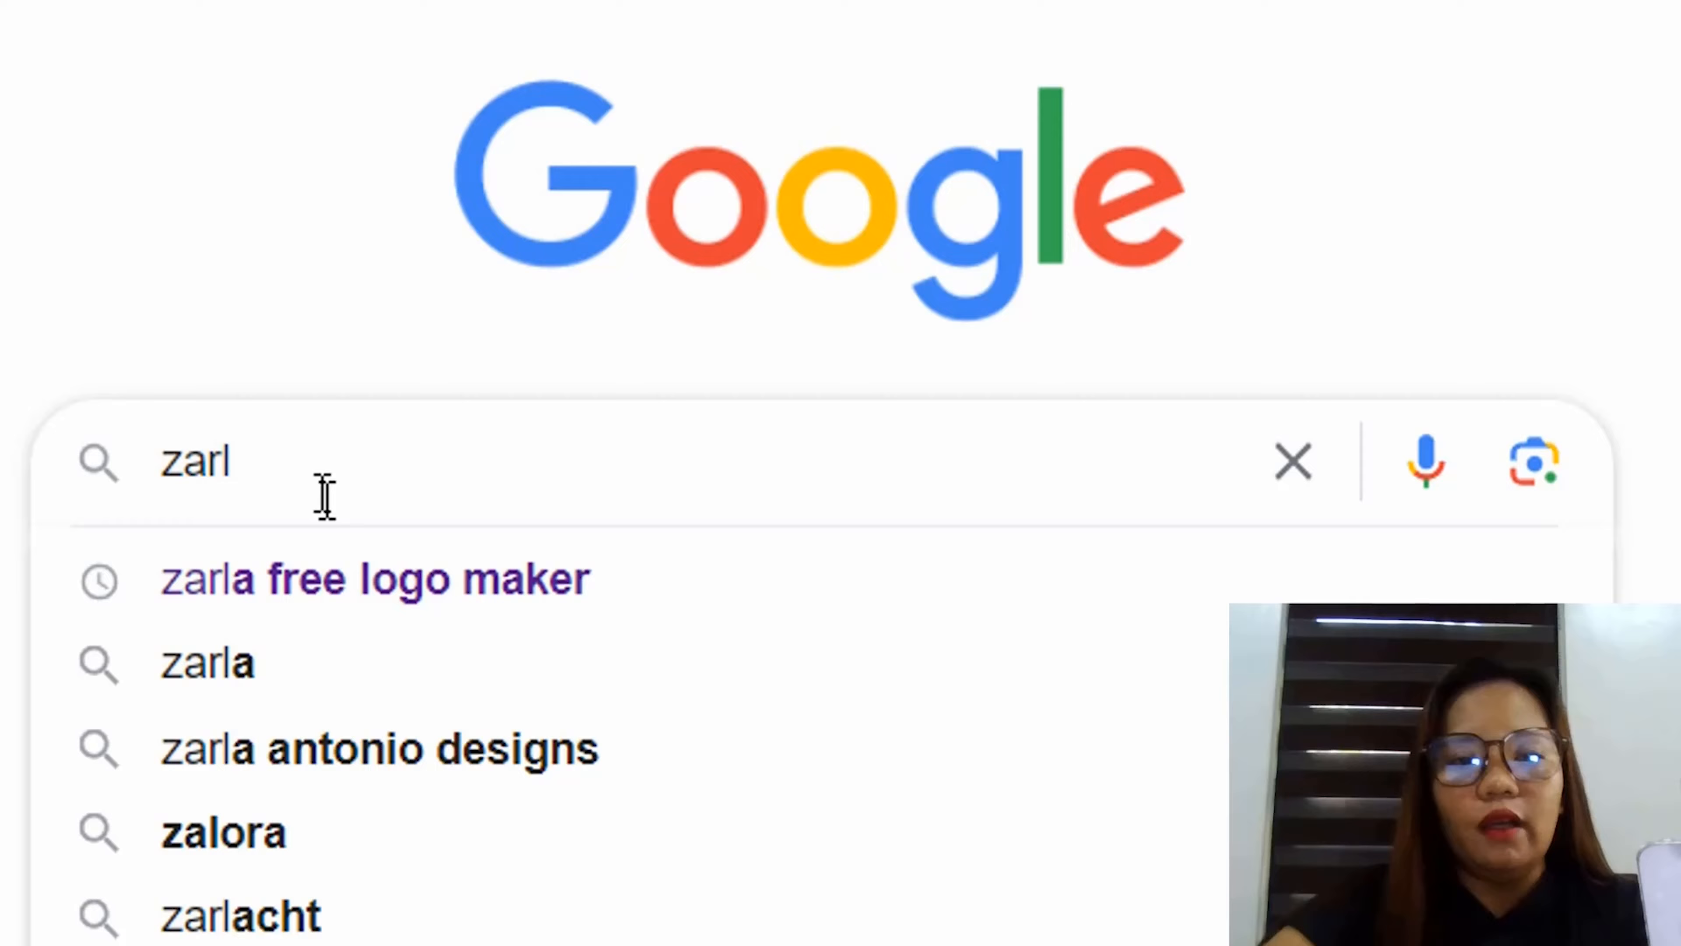
left_click(361, 599)
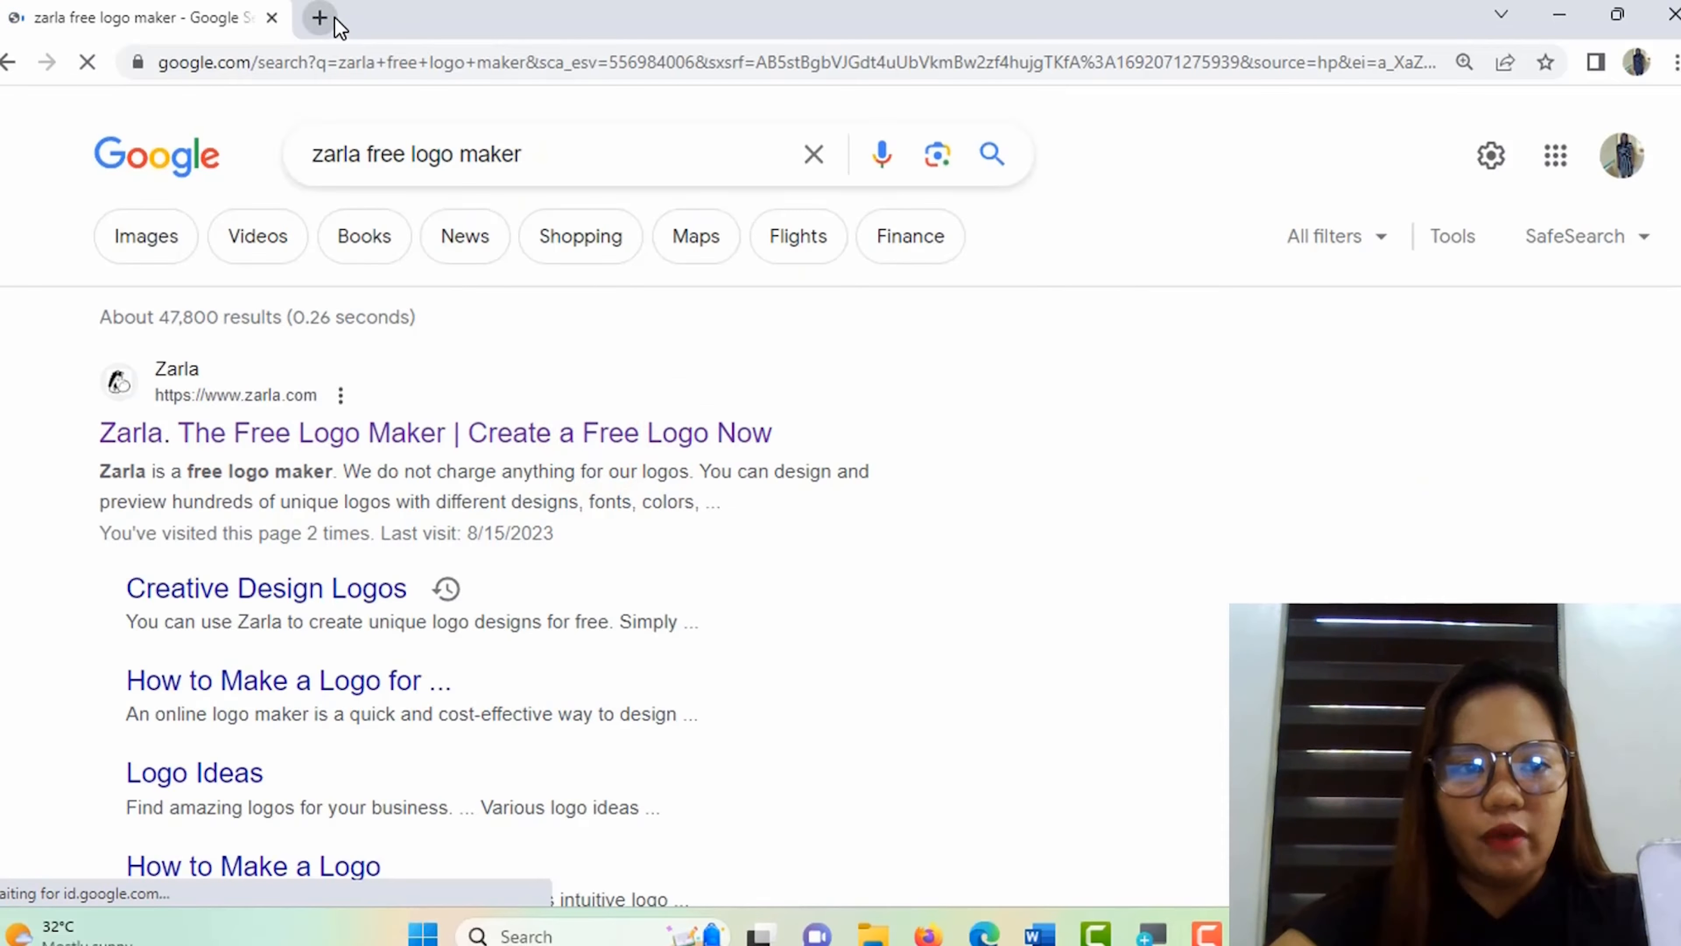
Step: Open the Zarla free logo maker site at zarla.com in a new browser tab
left_click(327, 23)
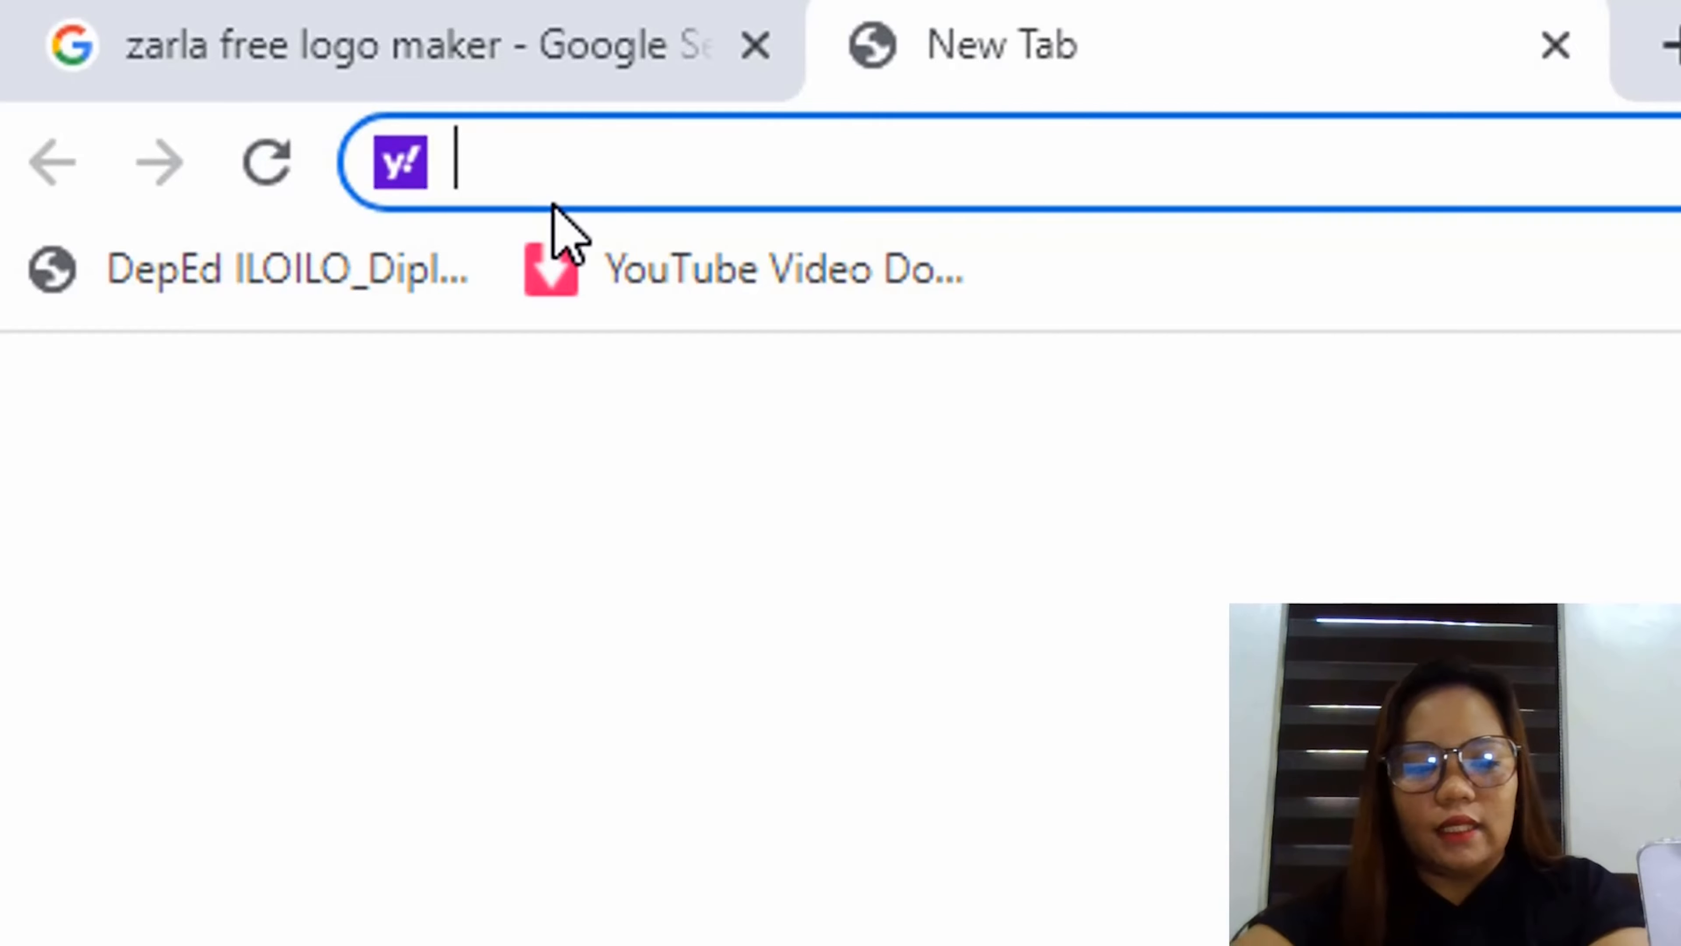
type("za")
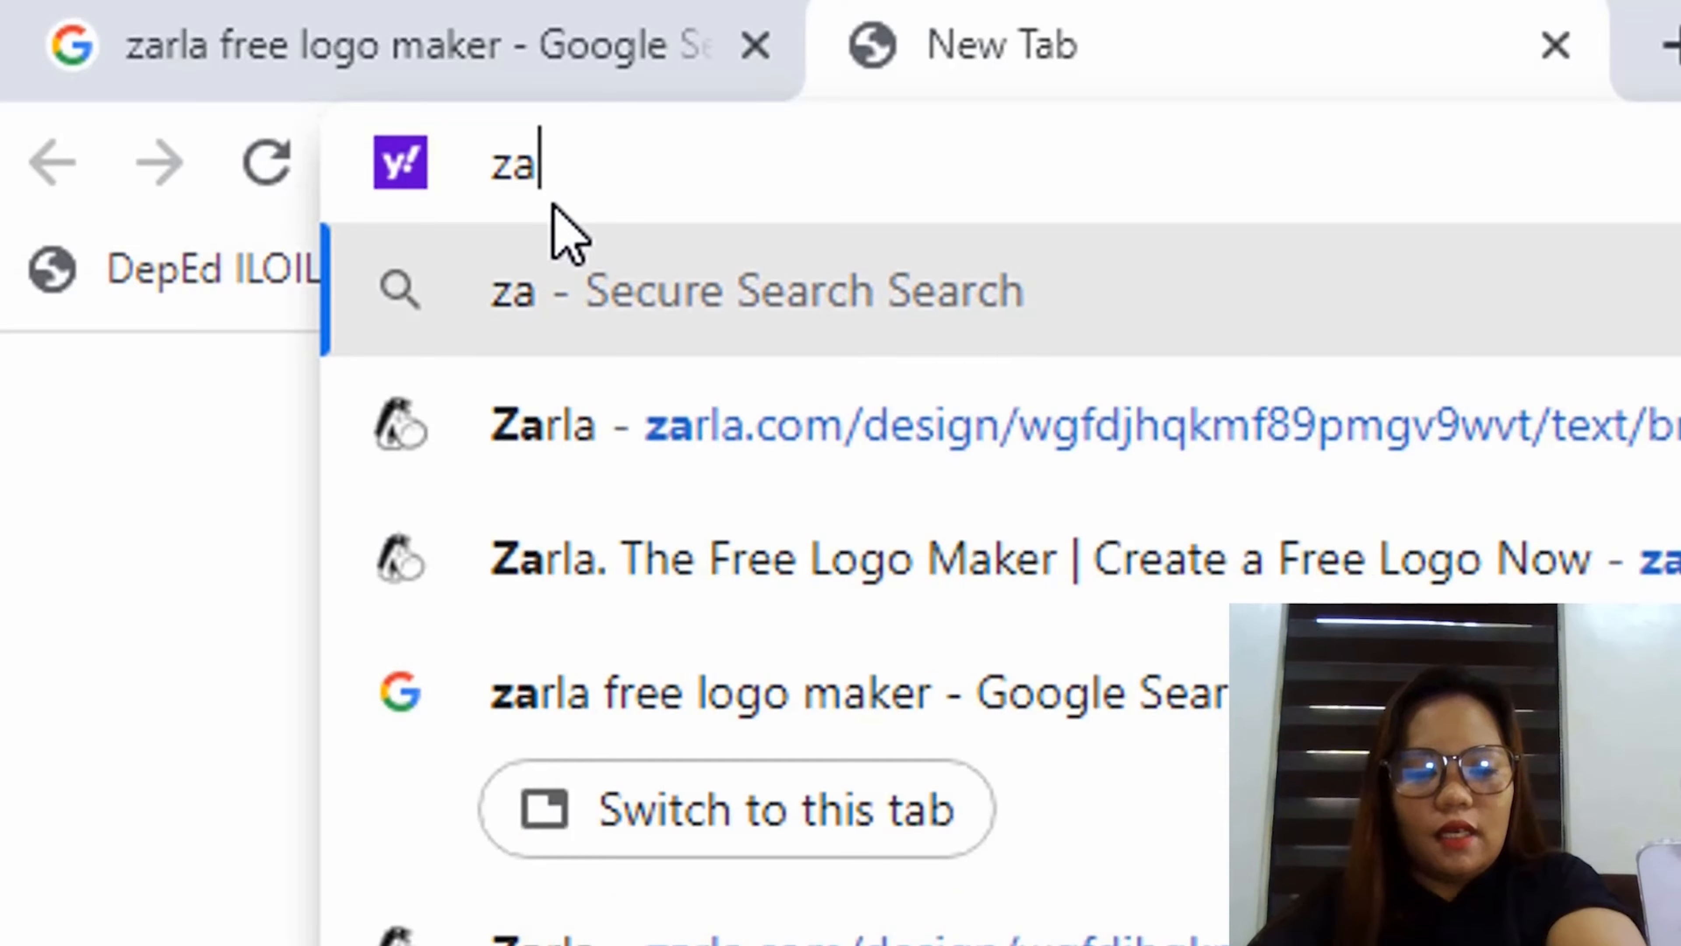
type("rla.com")
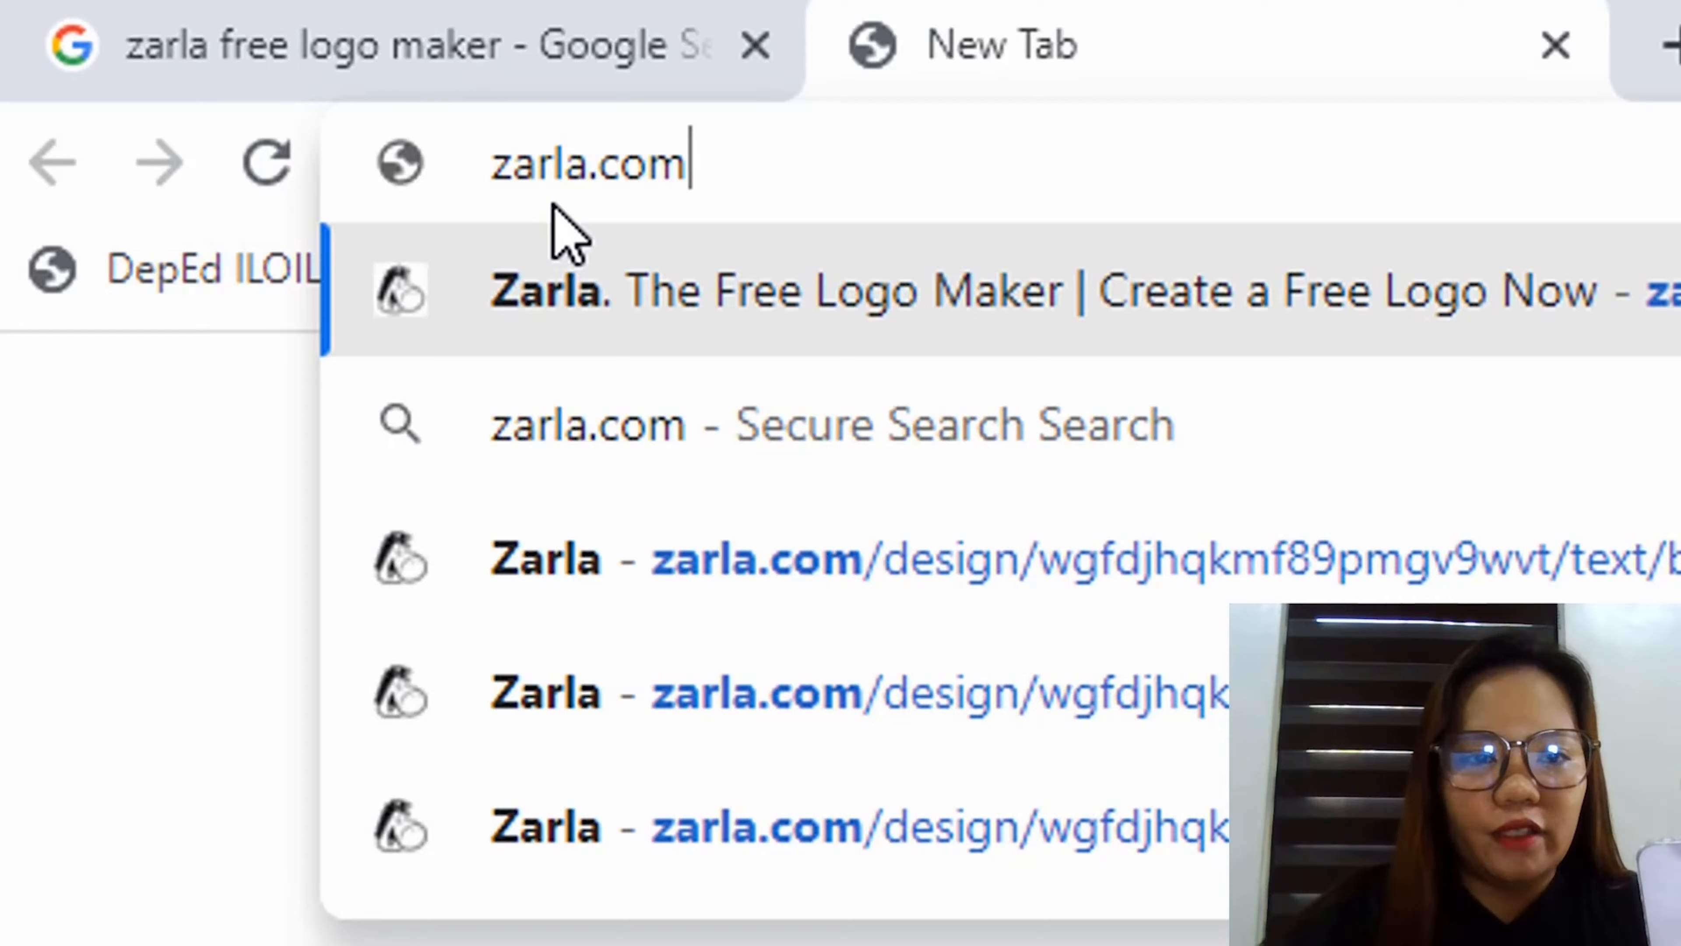
left_click(789, 260)
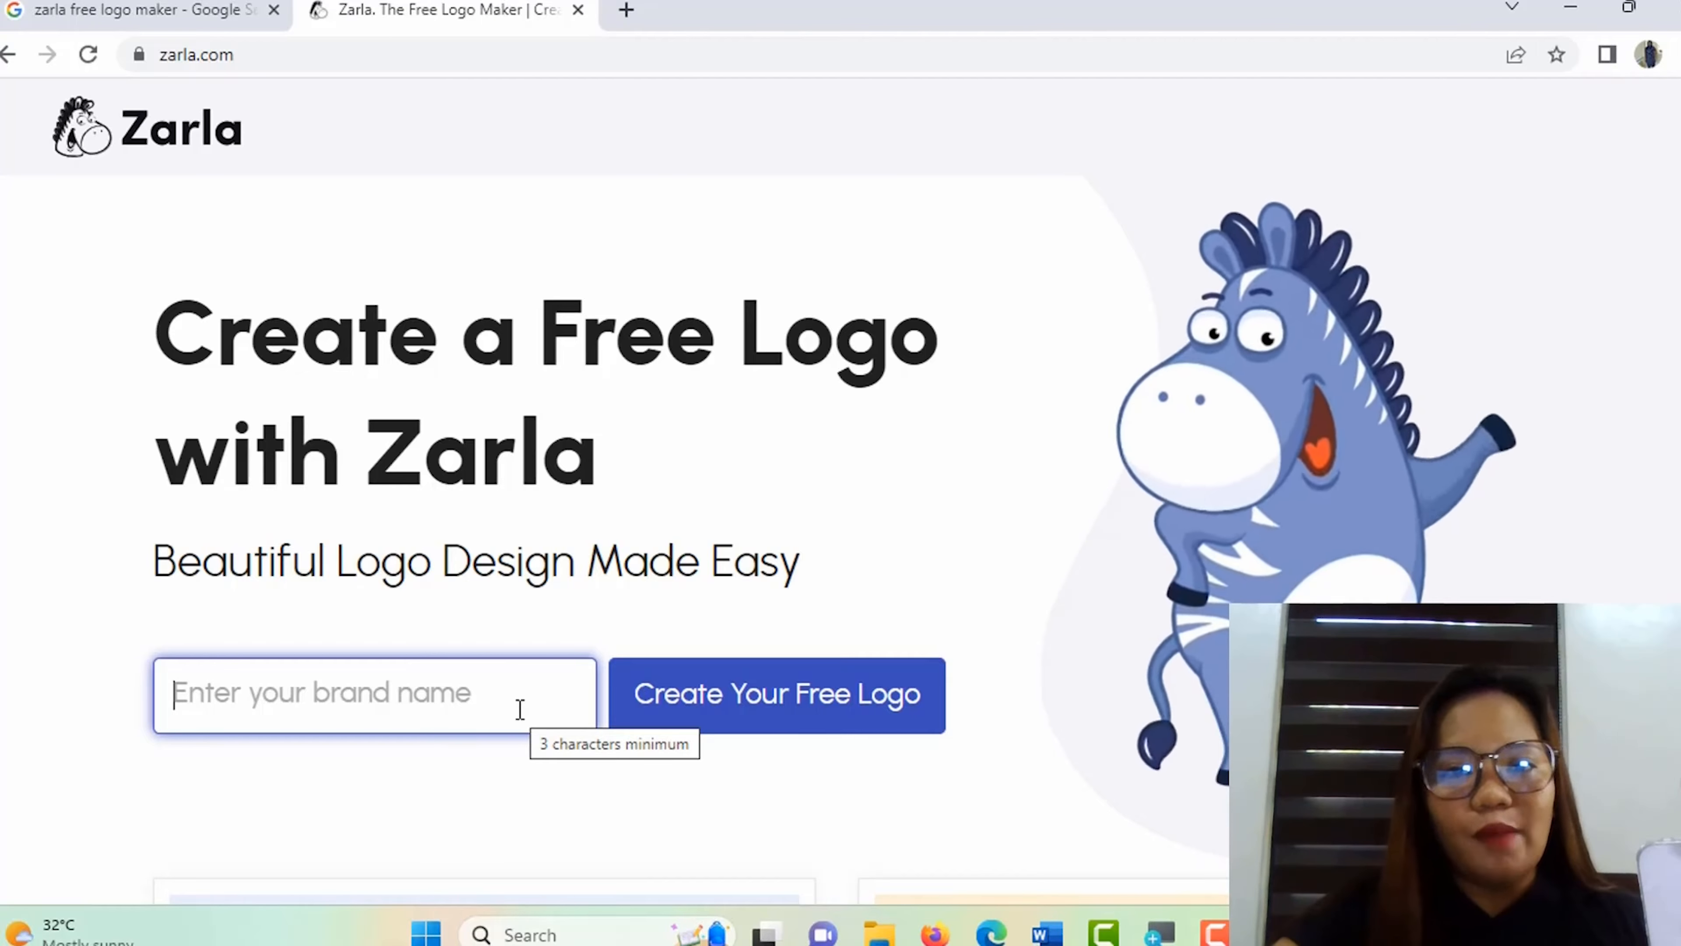
Step: Enter Food Trip as the brand name and start creating the free logo
left_click(389, 701)
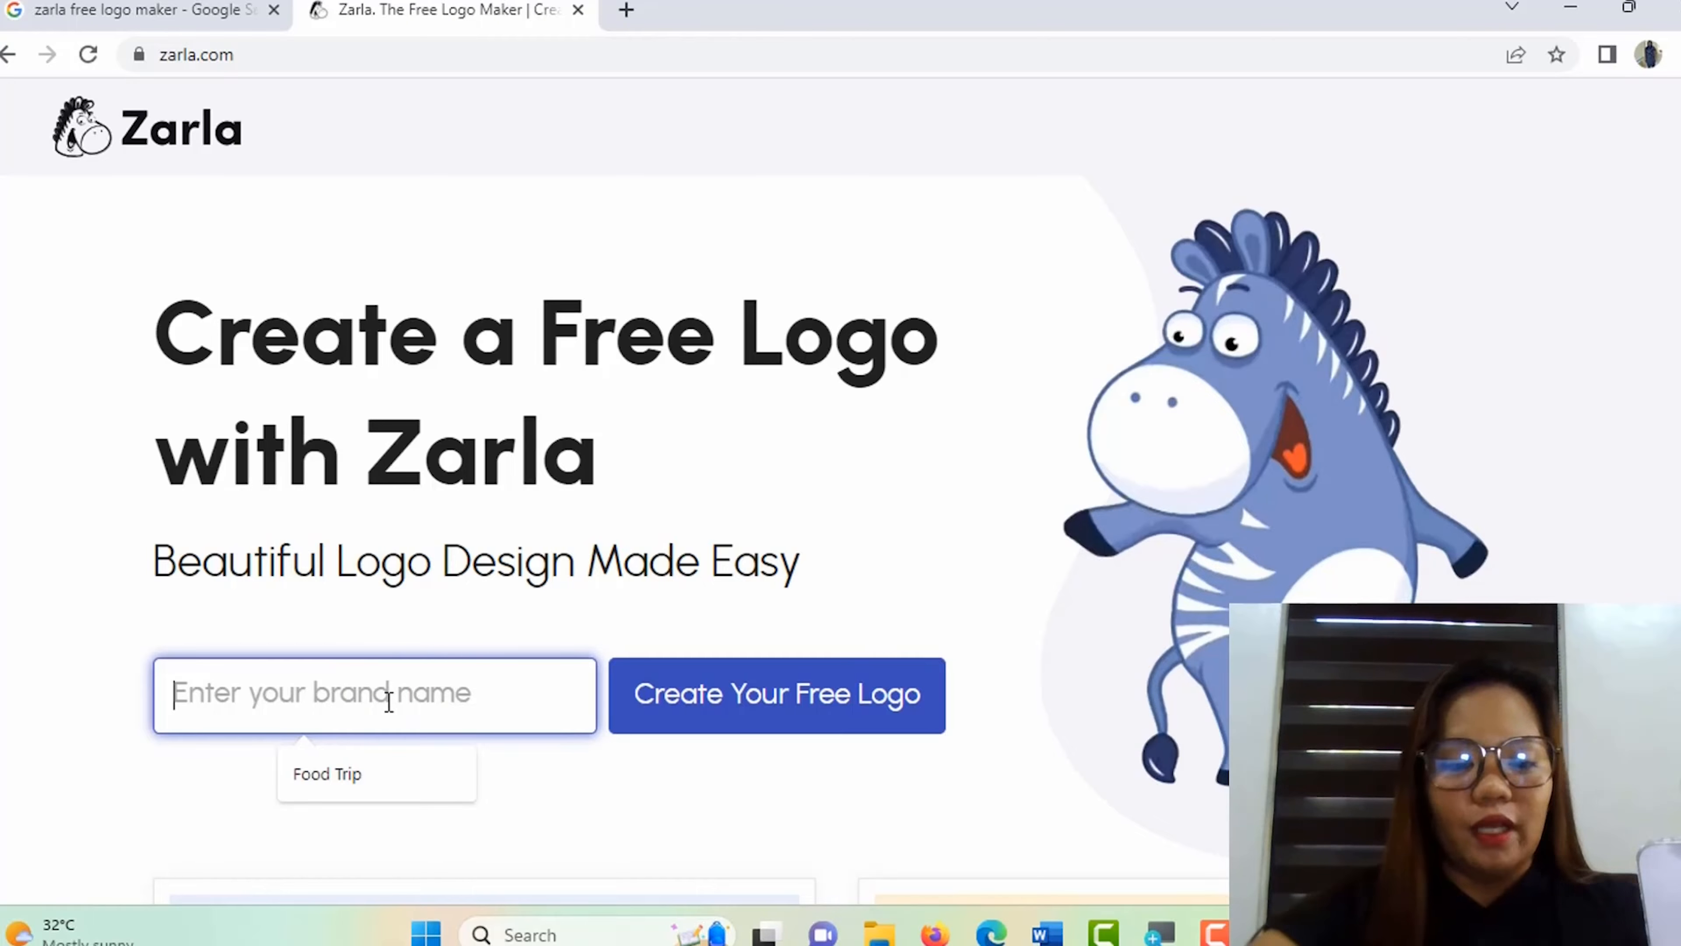
type("Foo")
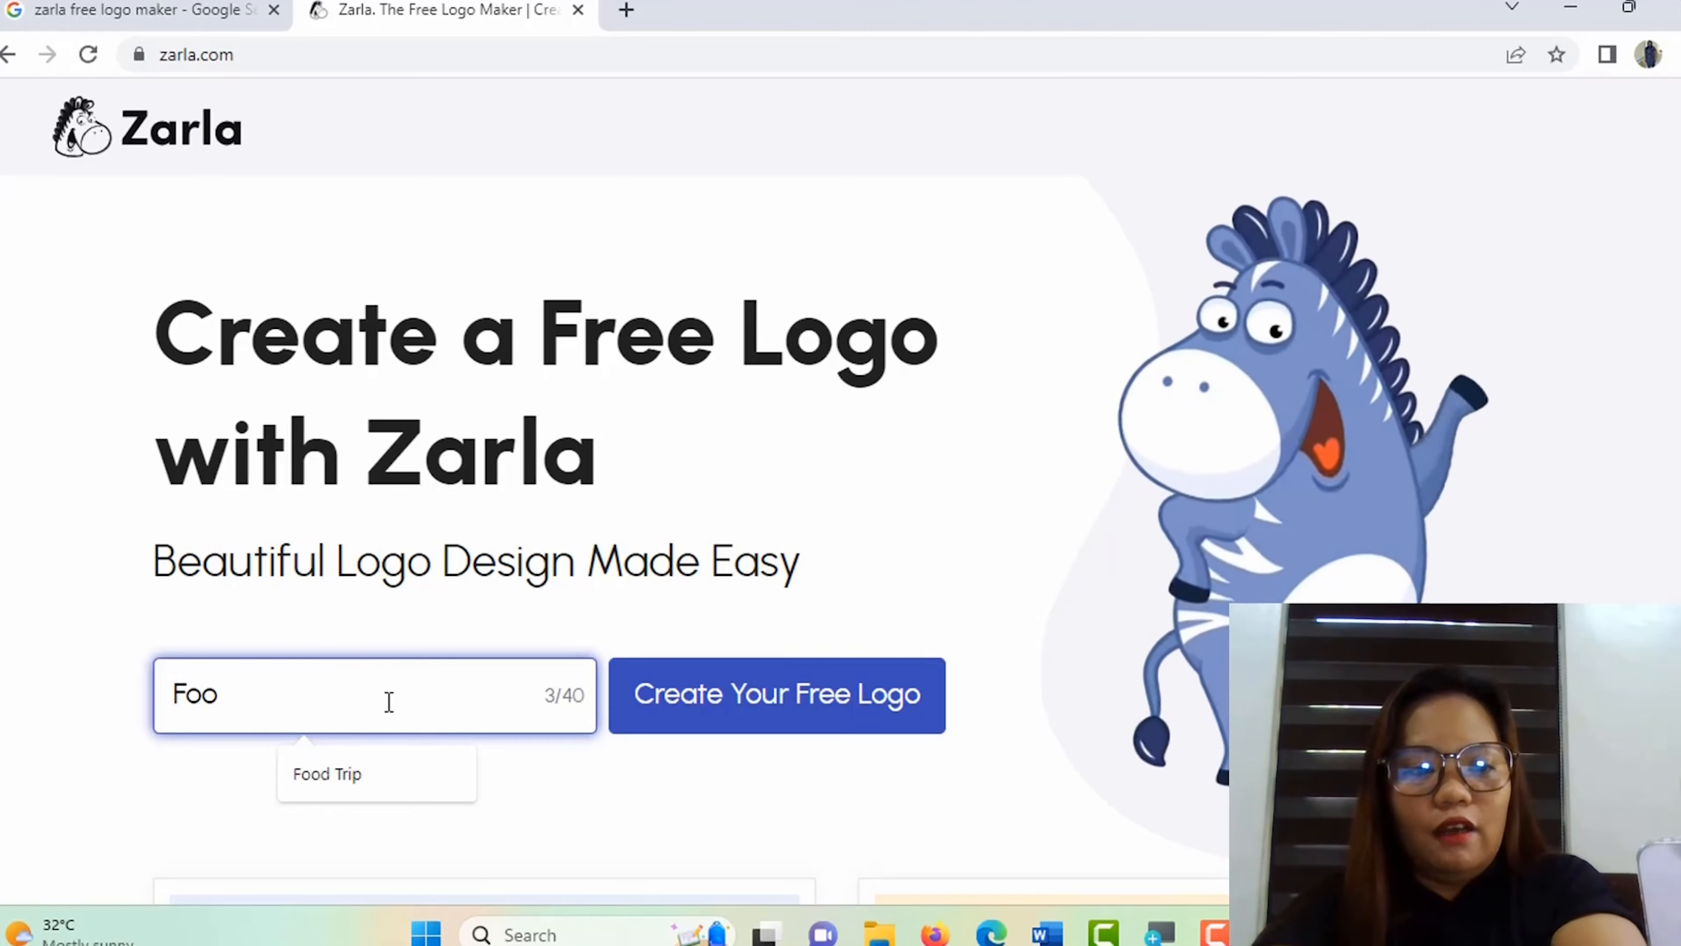
type("d Trip")
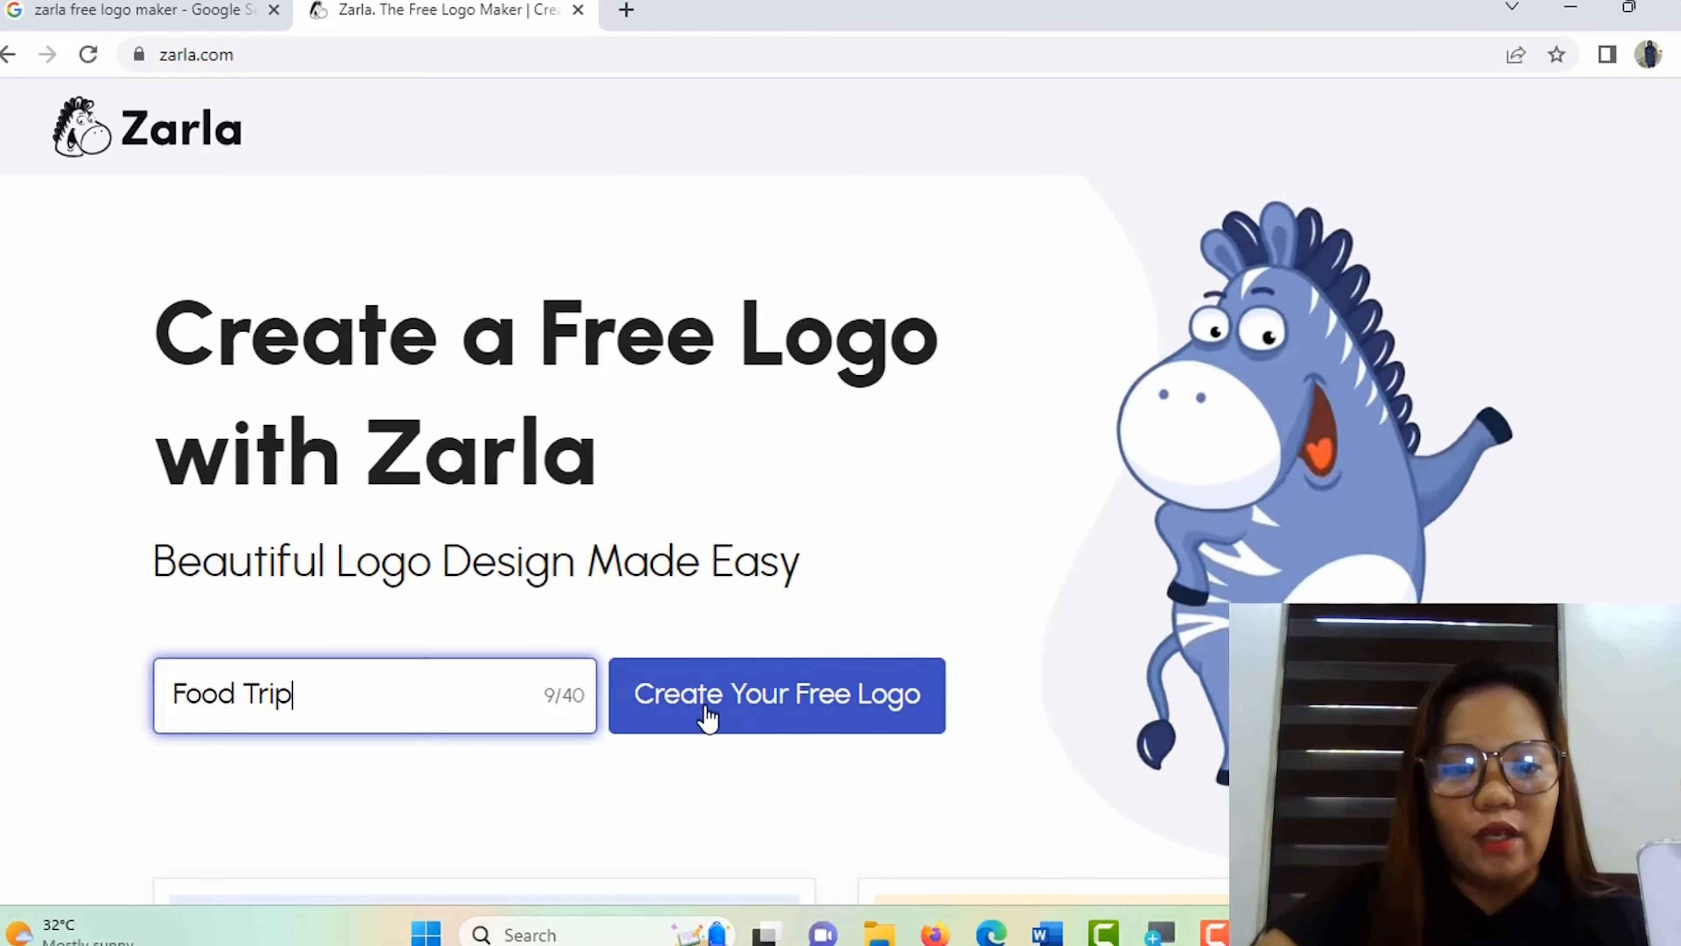
left_click(738, 715)
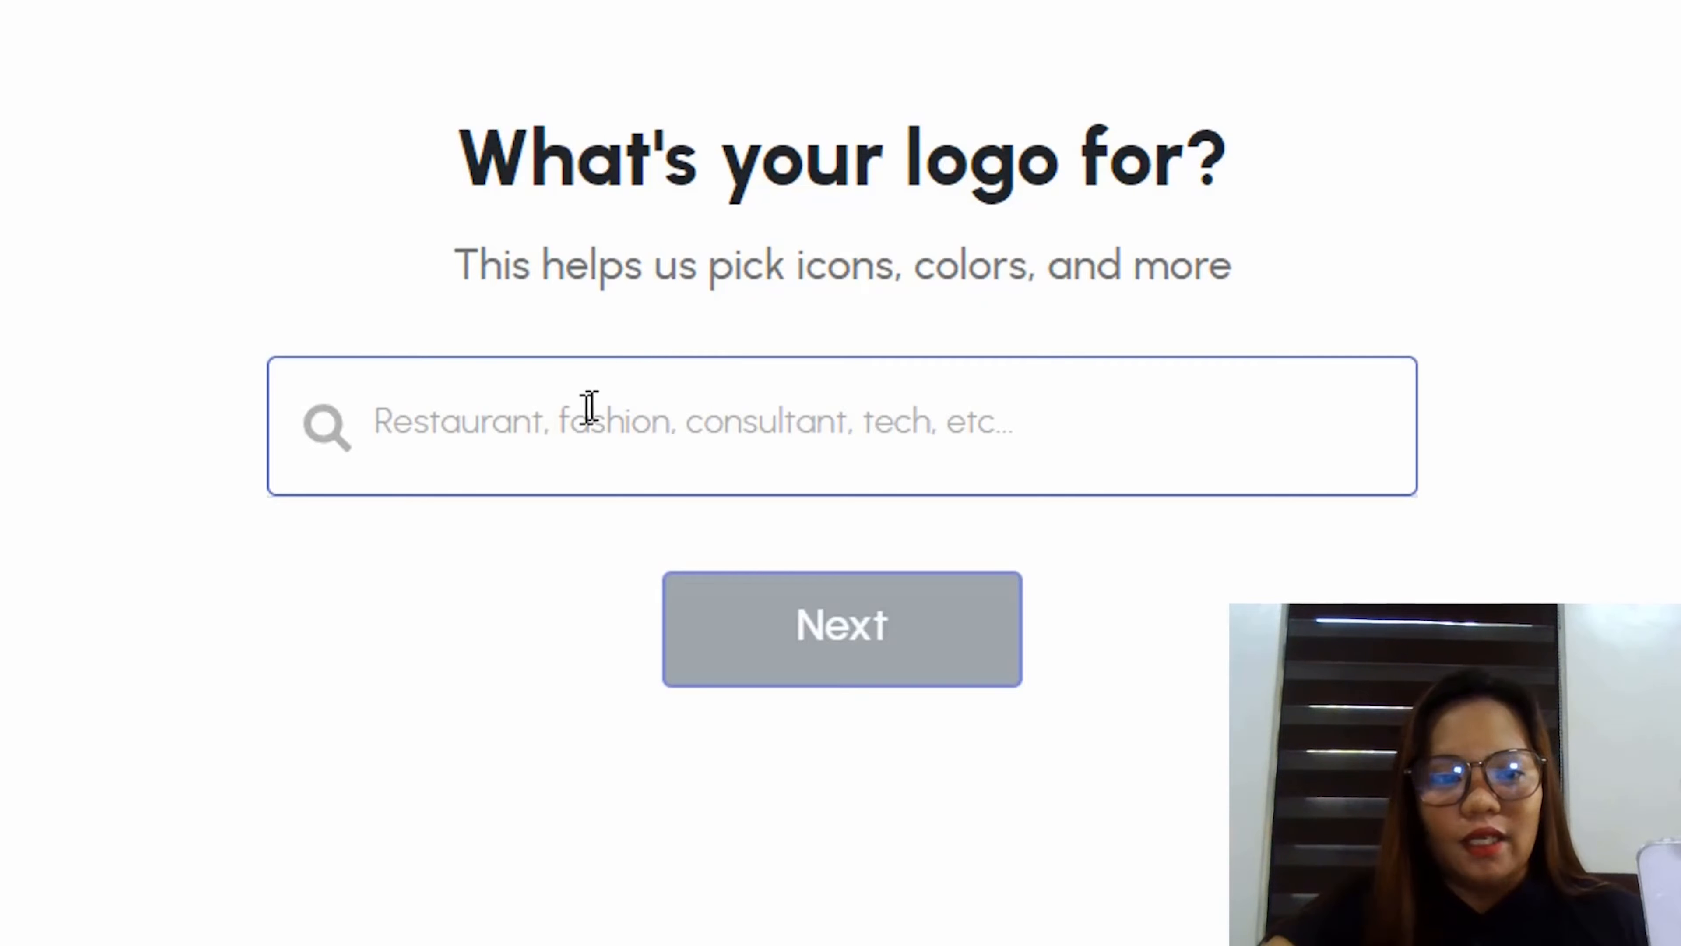
Step: Specify "Food trip, restaurant and bar" as what the logo is for and continue to the brand details
left_click(562, 440)
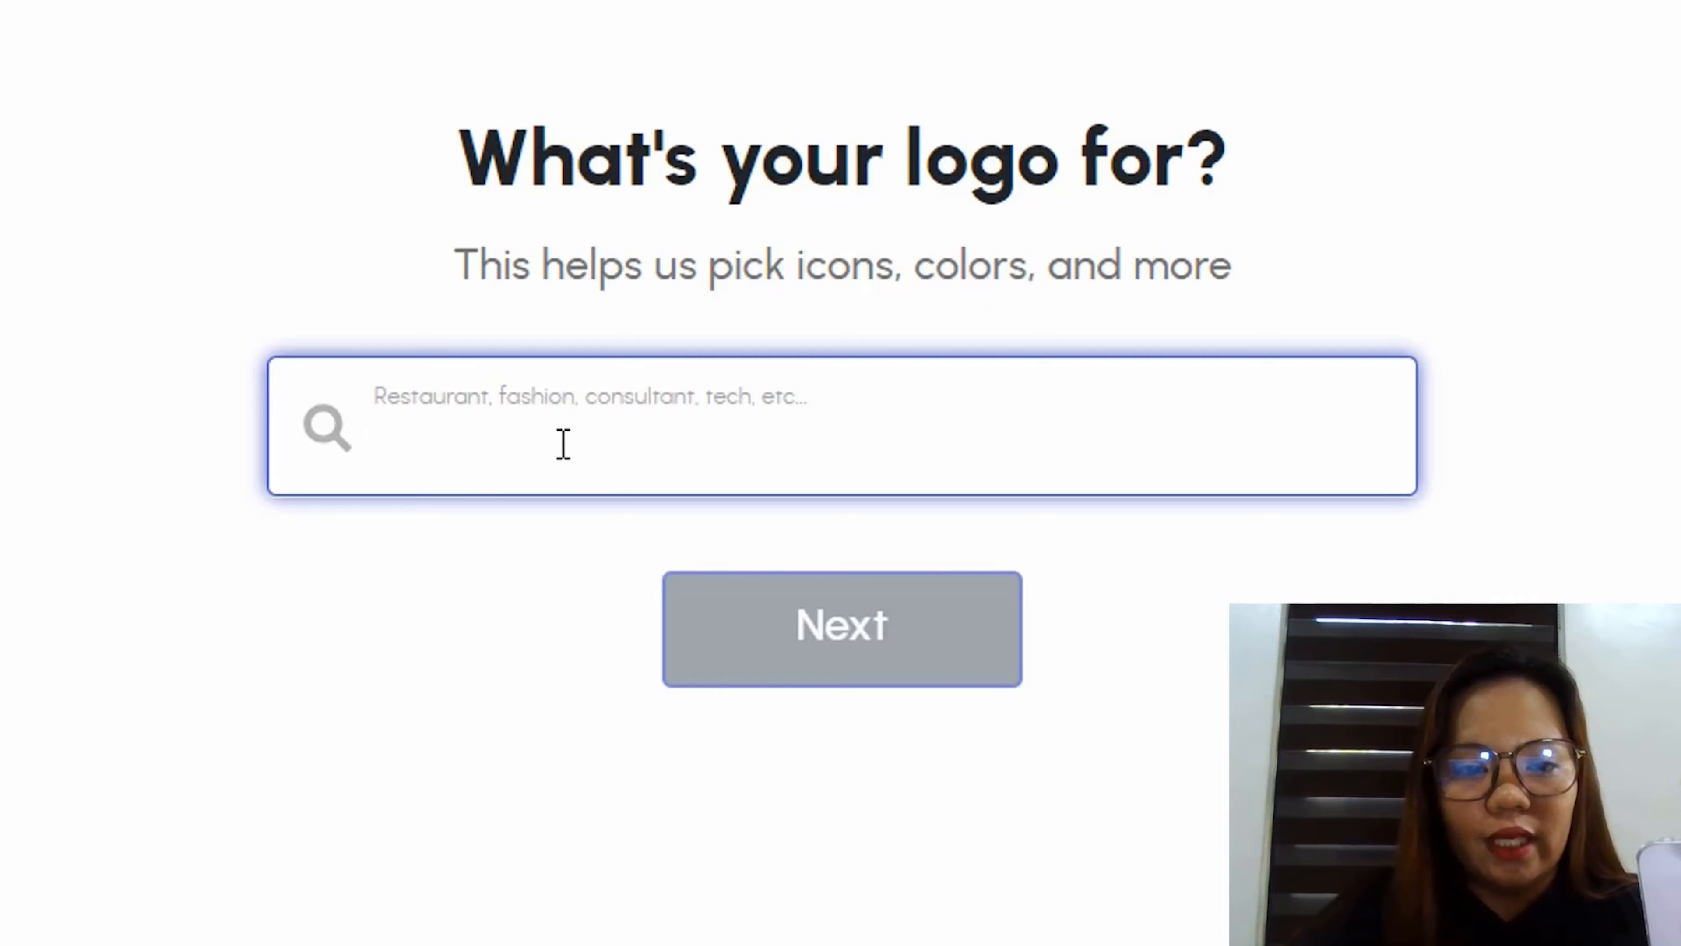
type("Food trip")
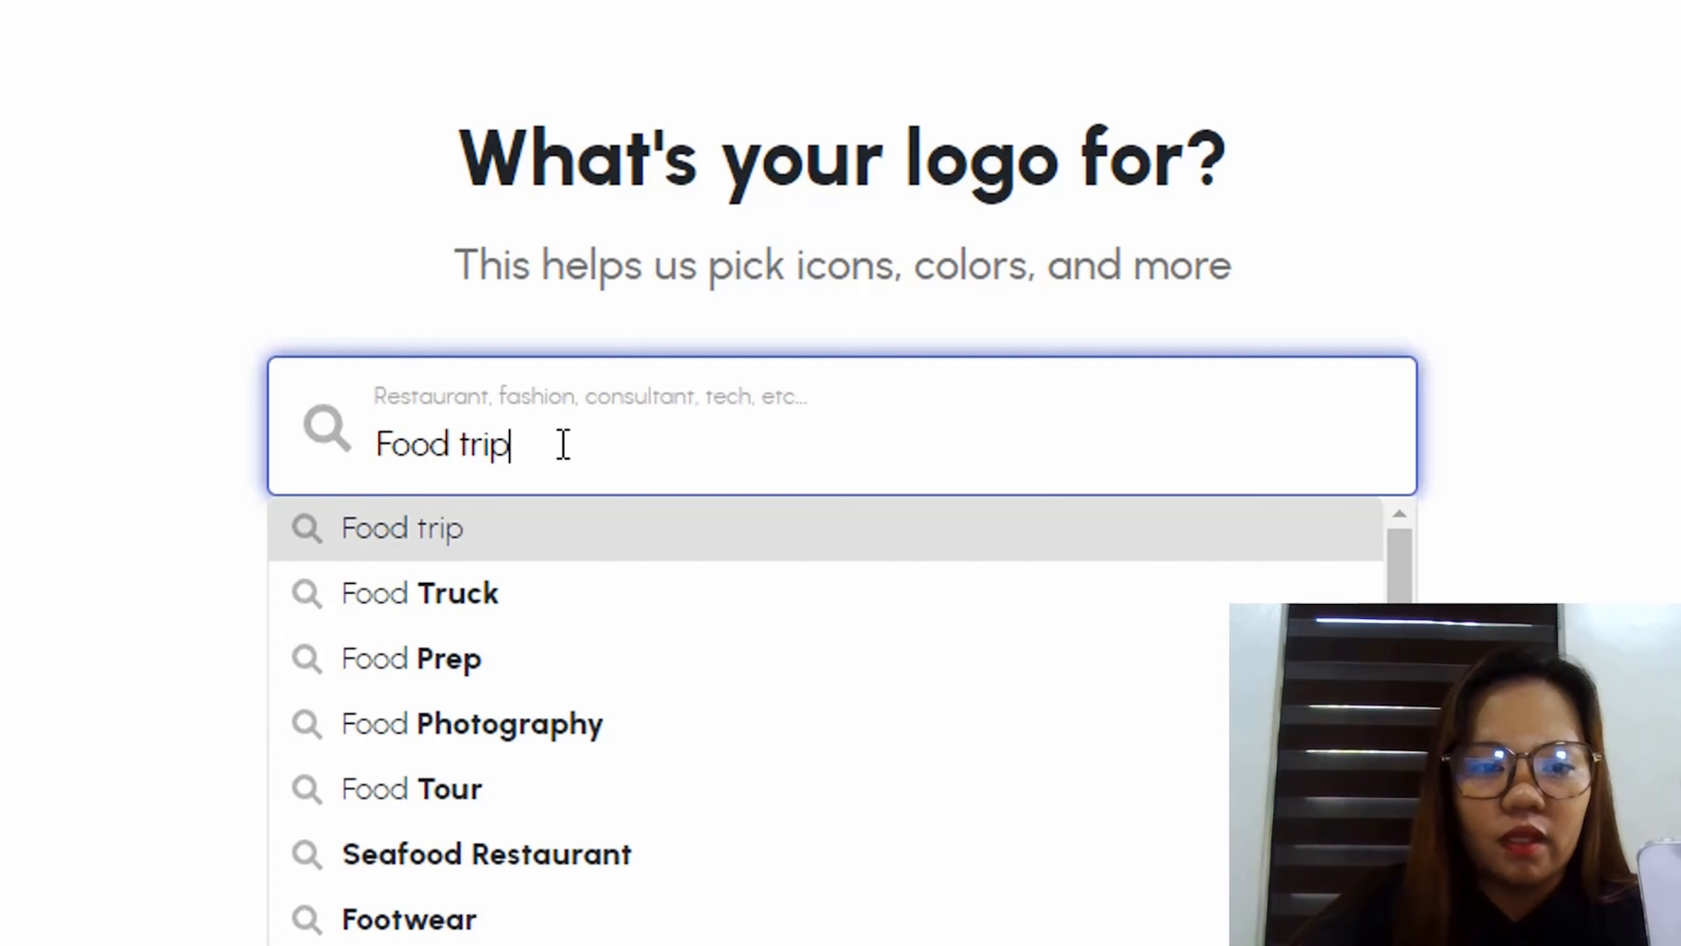
type(", resta")
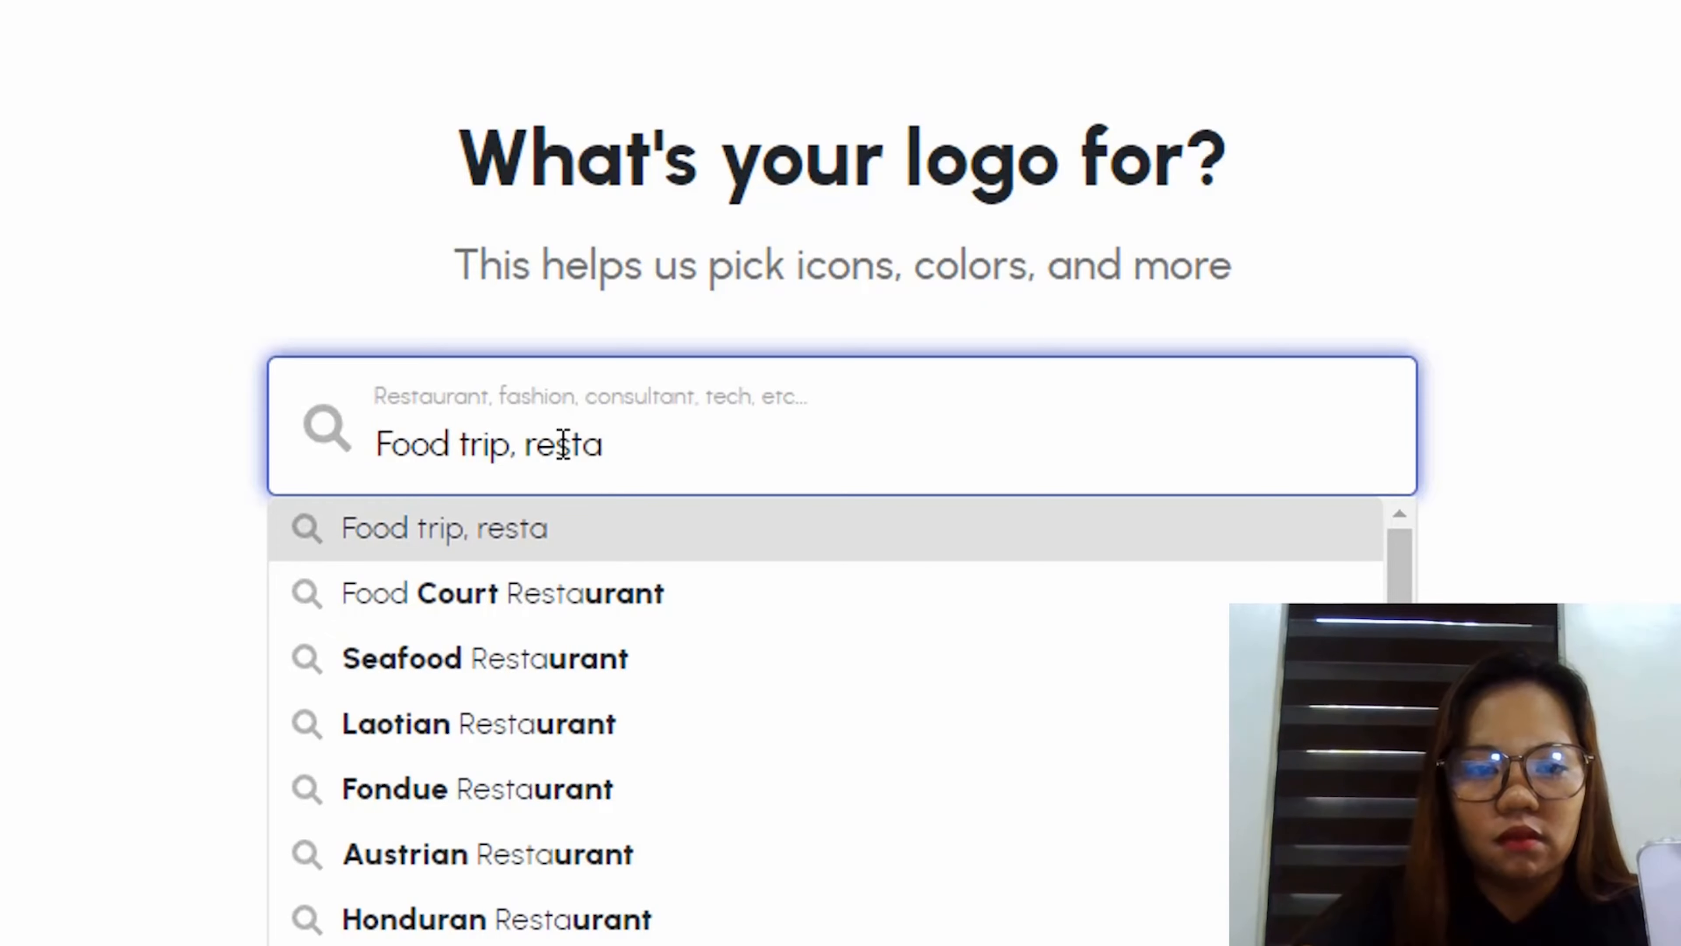
type("uran")
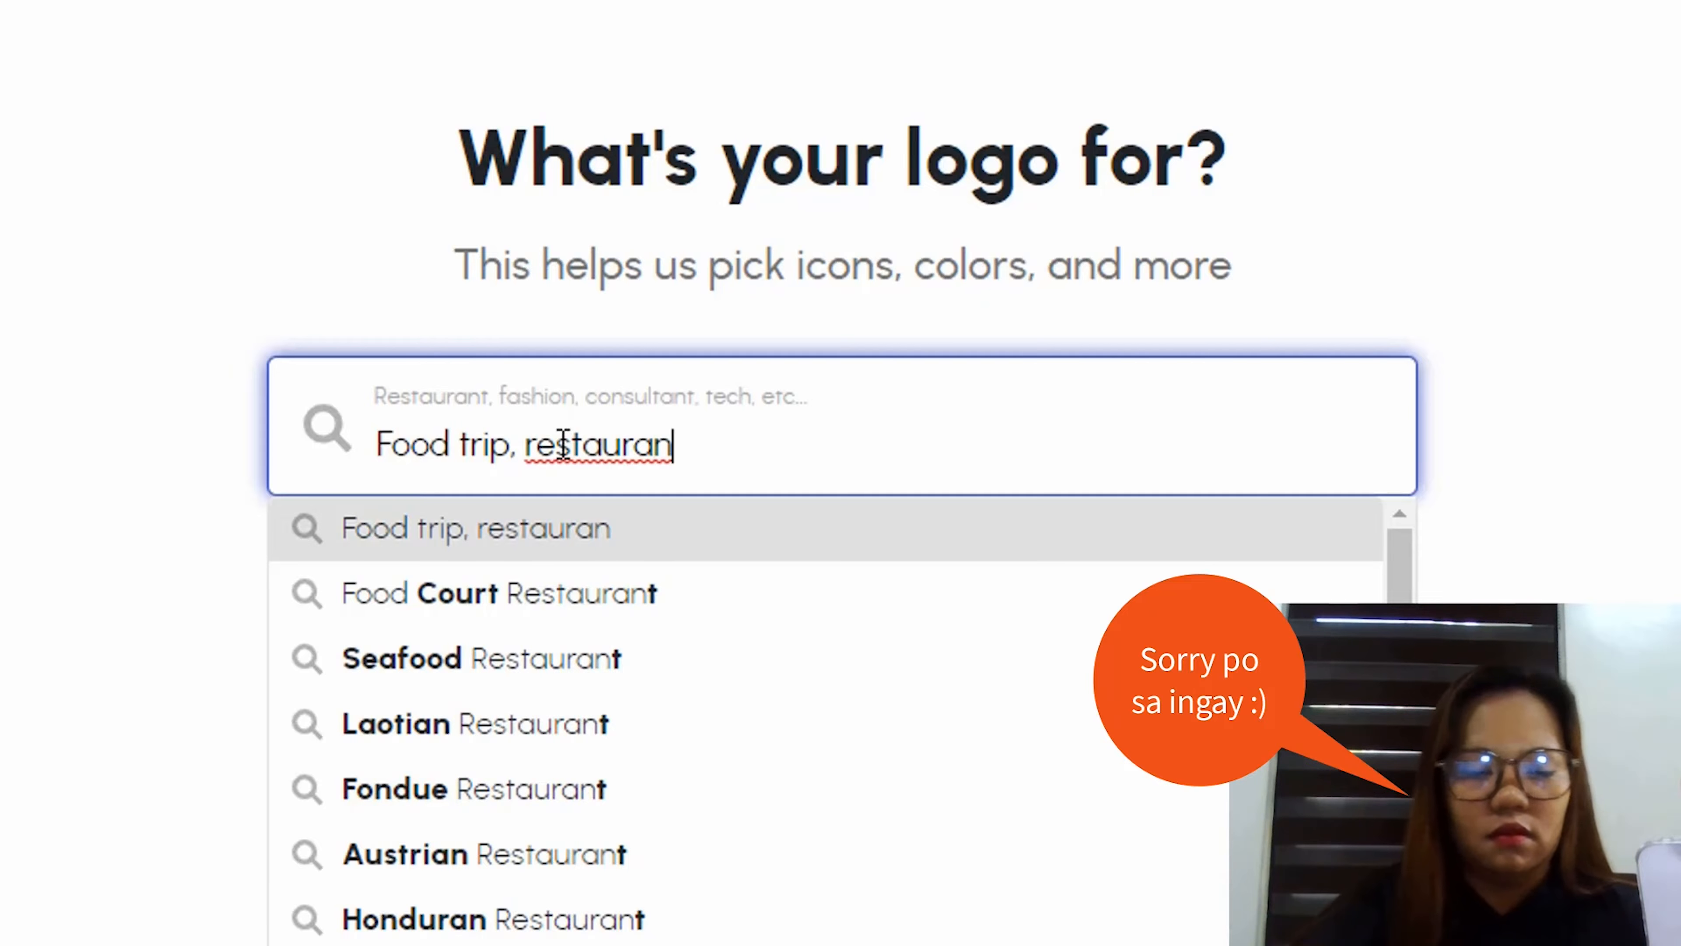
type("t")
type(" a")
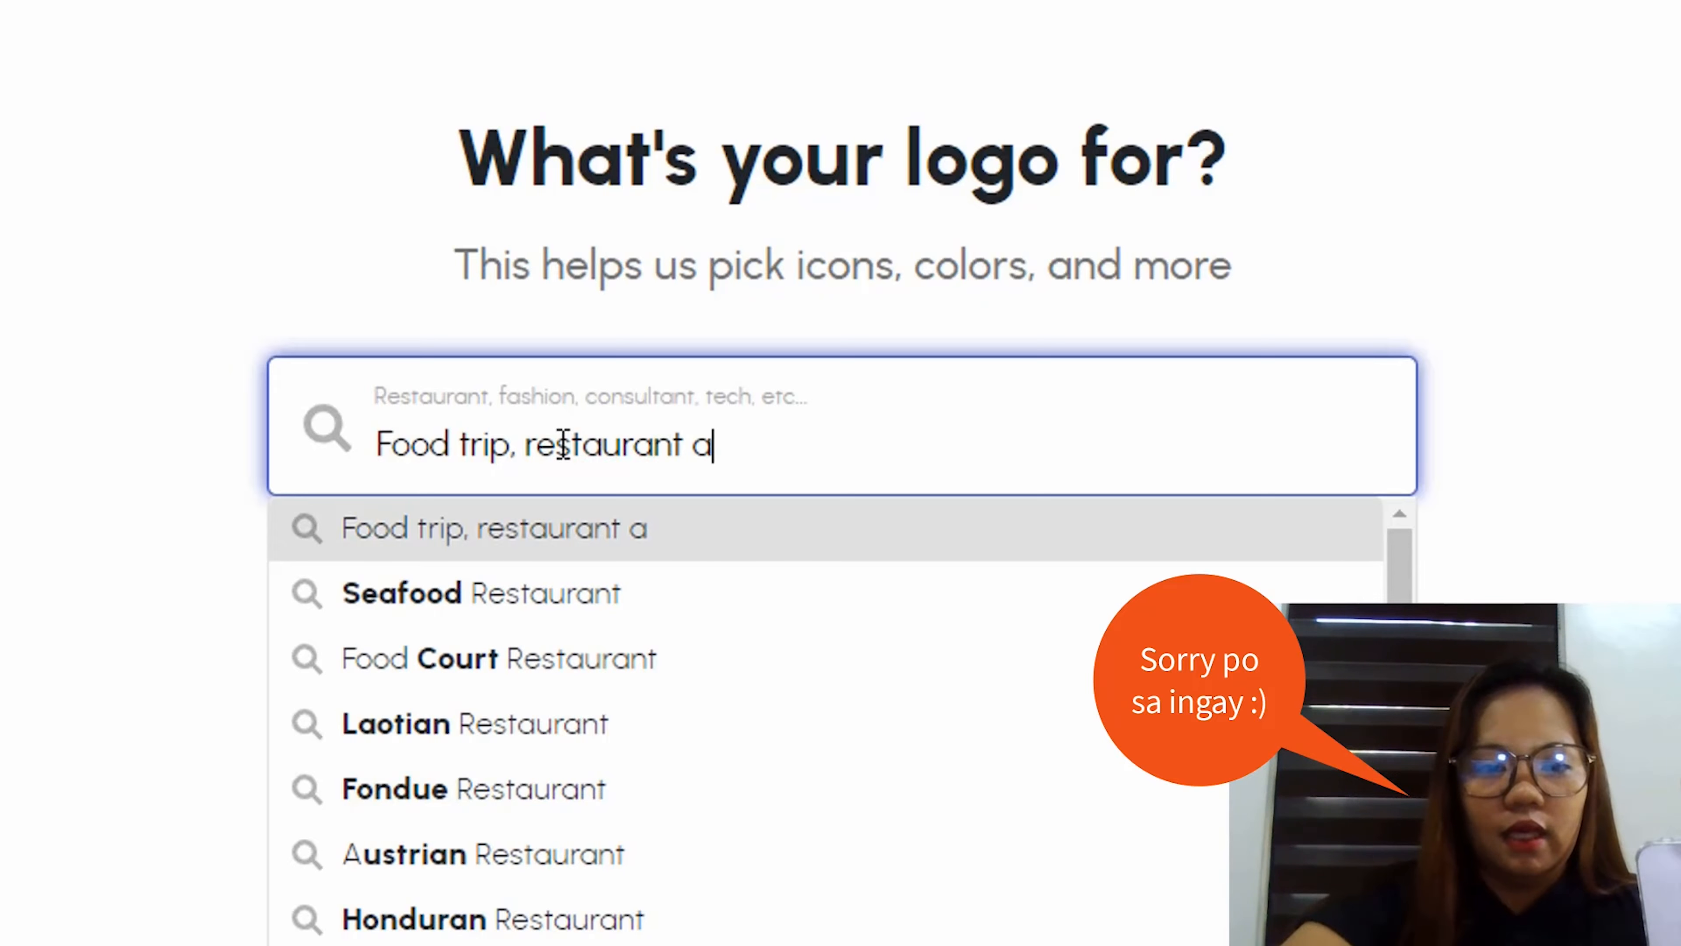
type("nd bar")
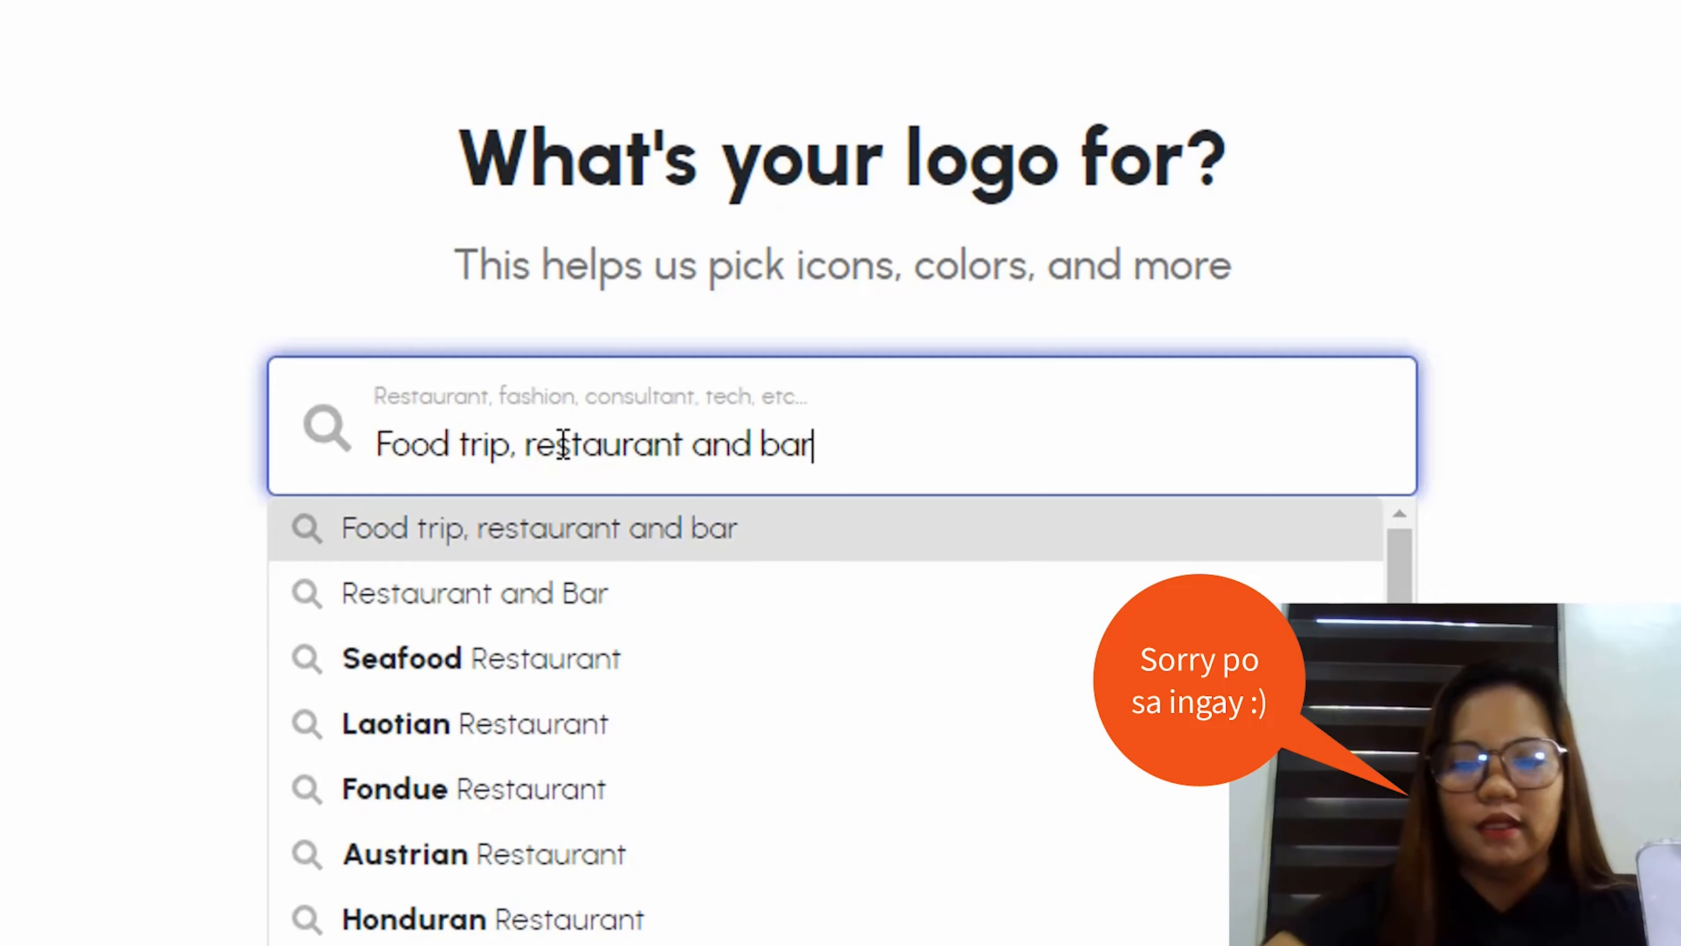
key("Return")
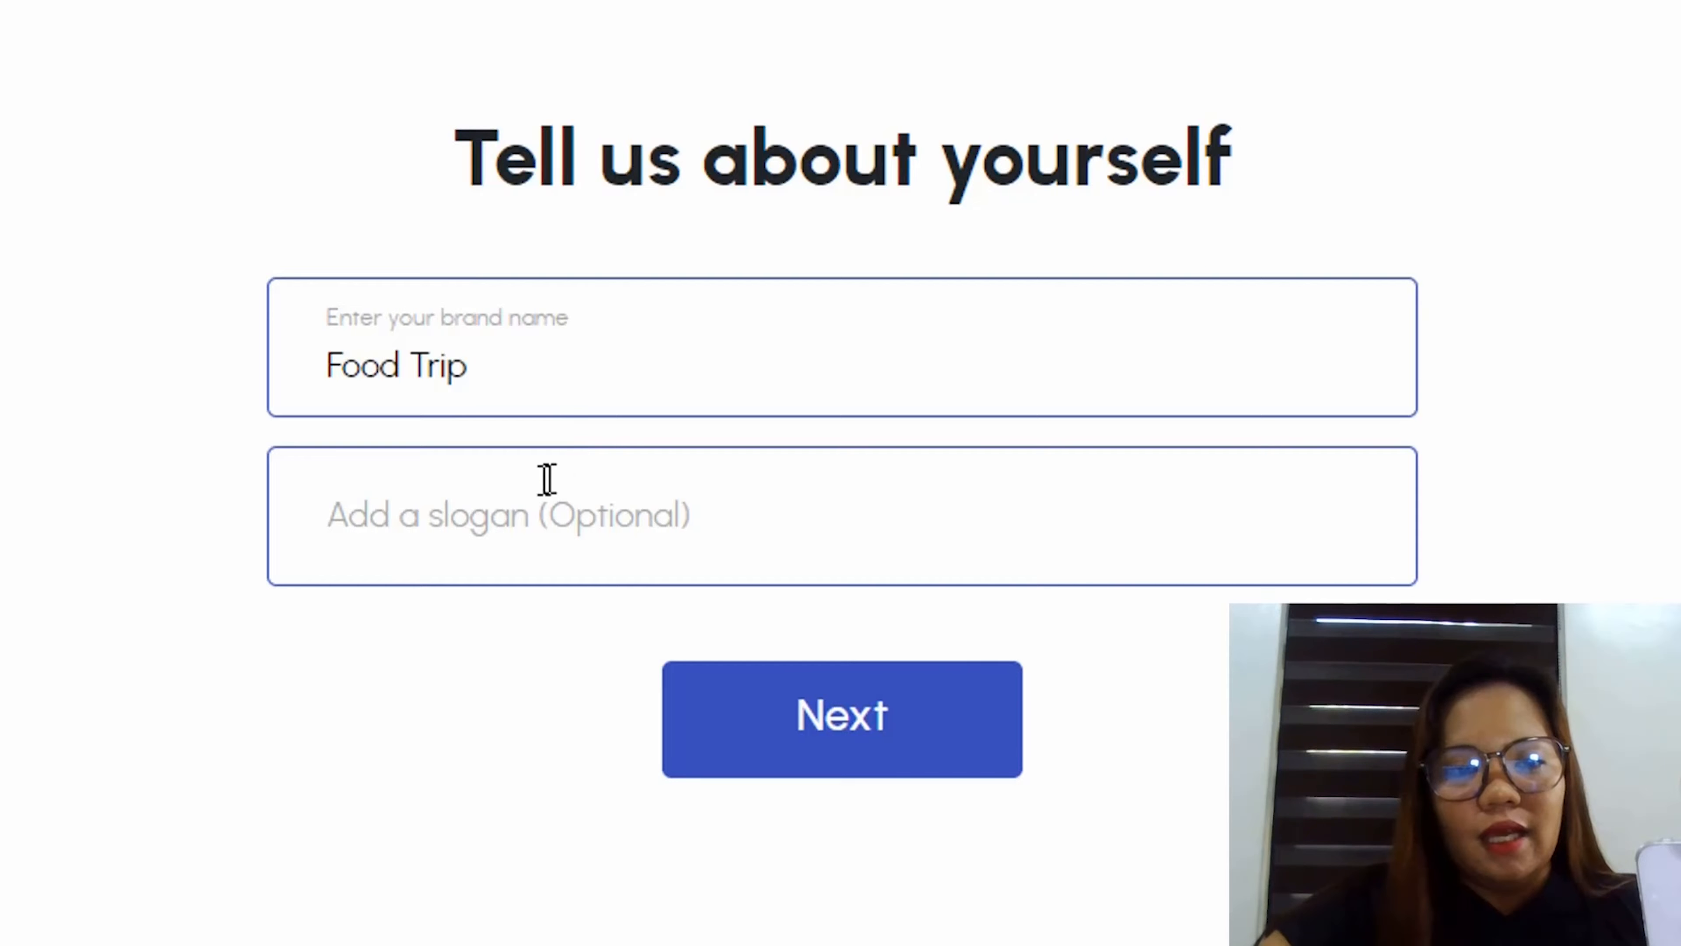
Step: Skip the slogan, give offering services as the reason for the logo, and have the icons chosen automatically
left_click(511, 504)
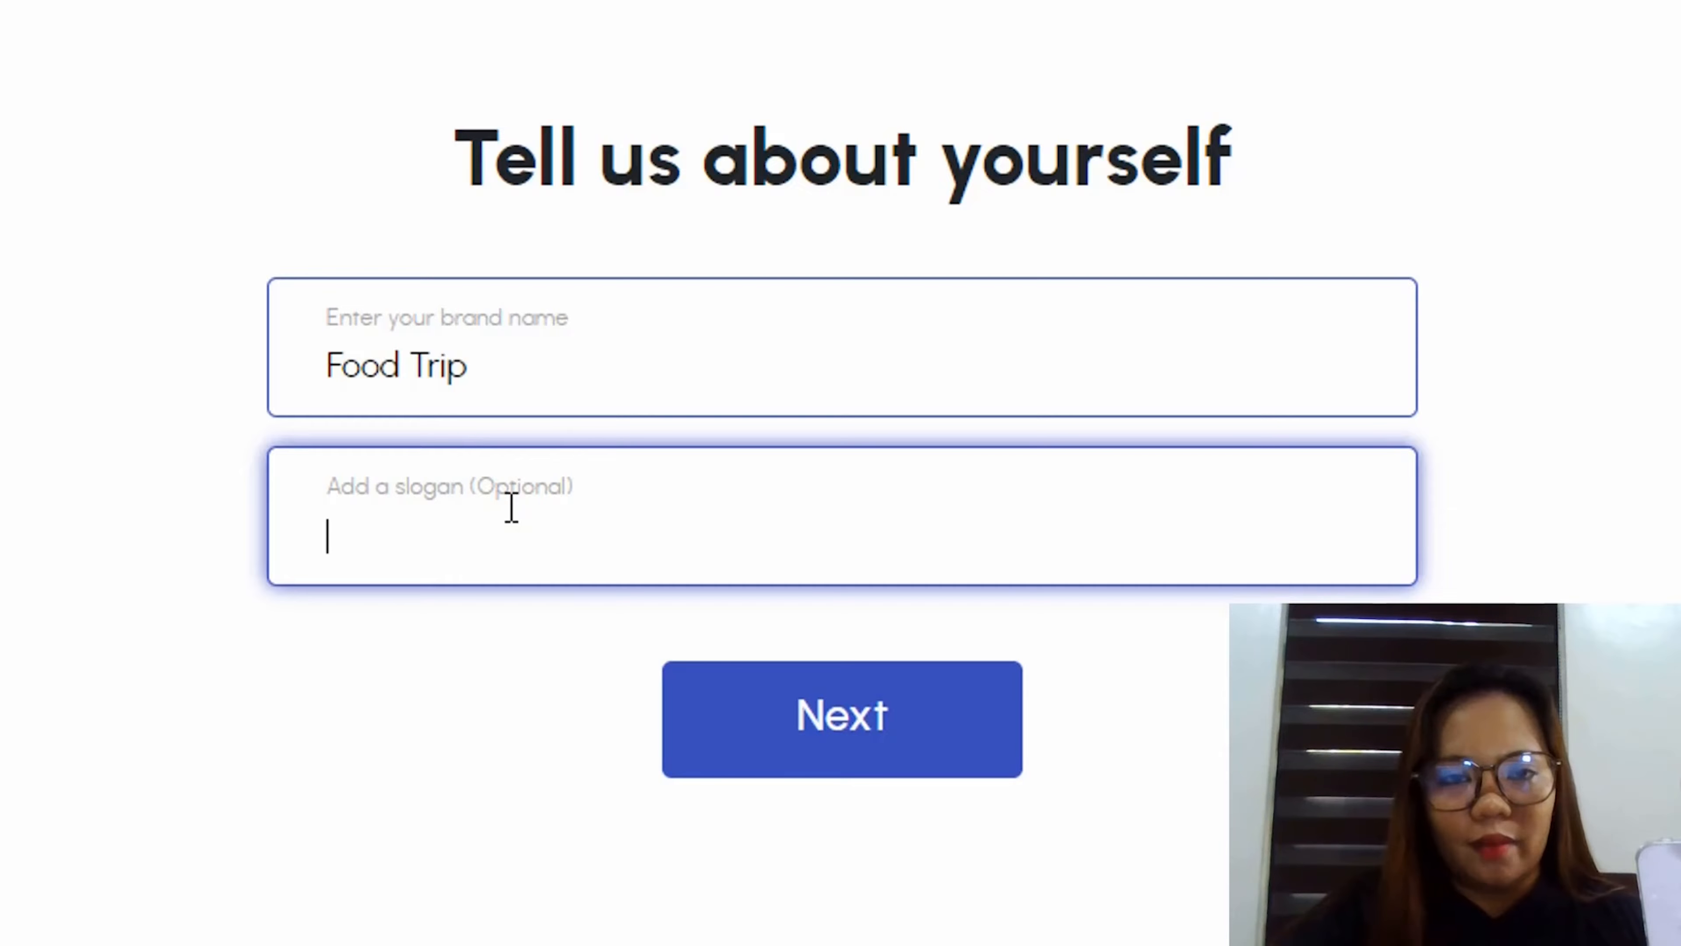
left_click(848, 728)
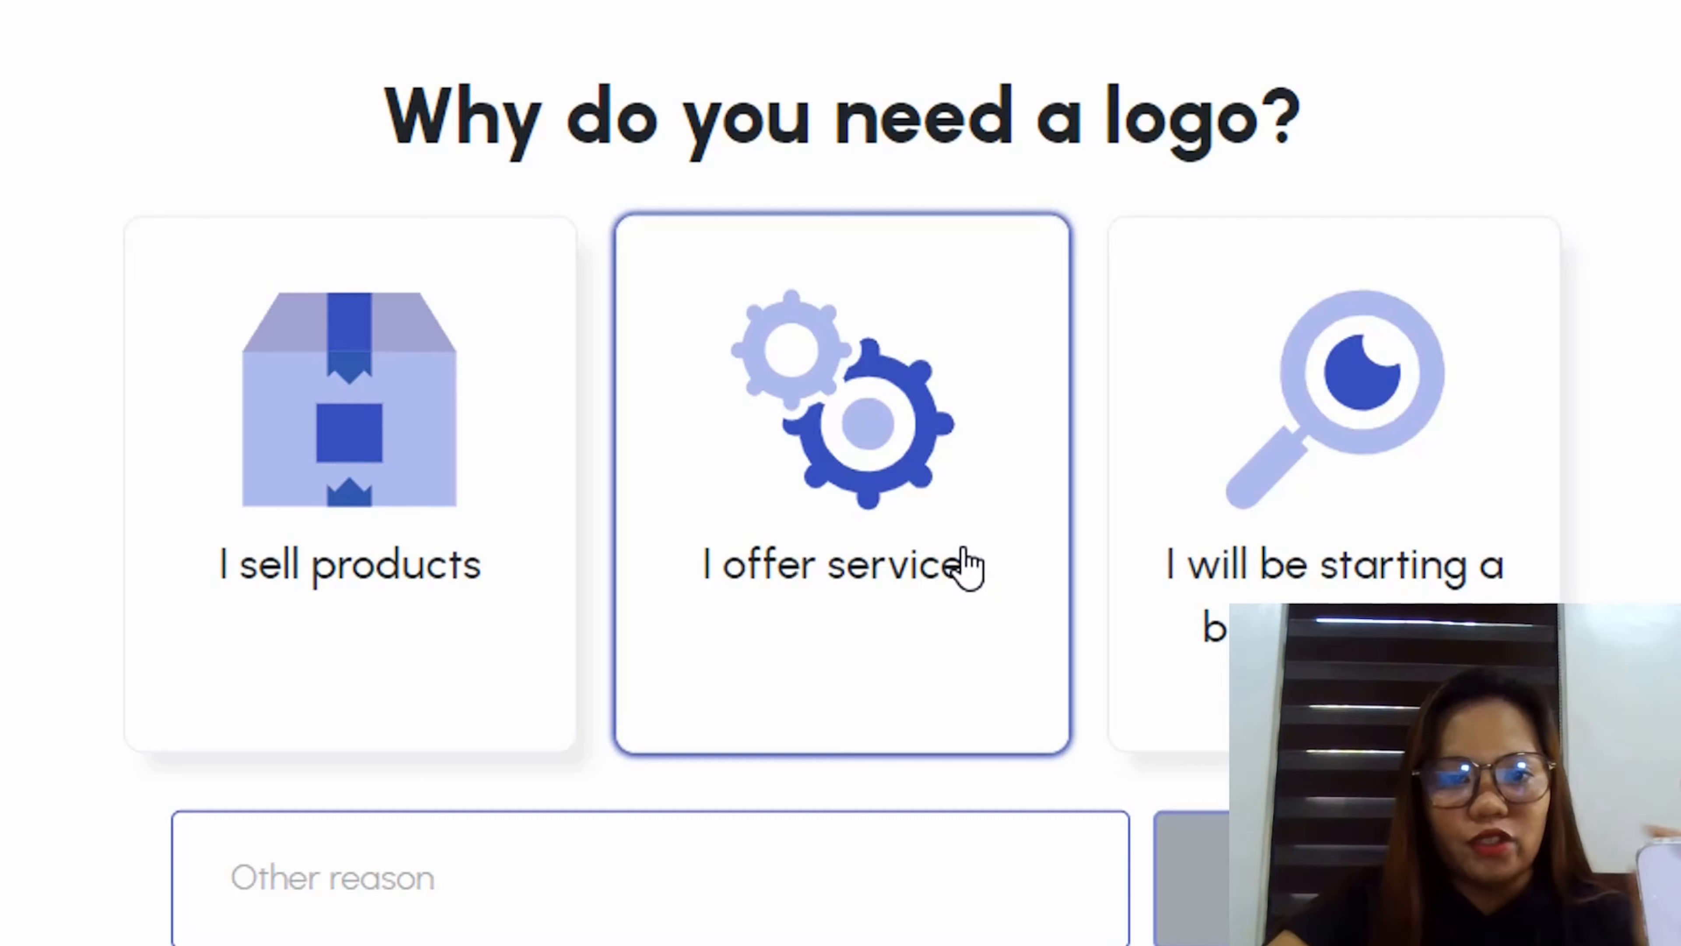
left_click(844, 583)
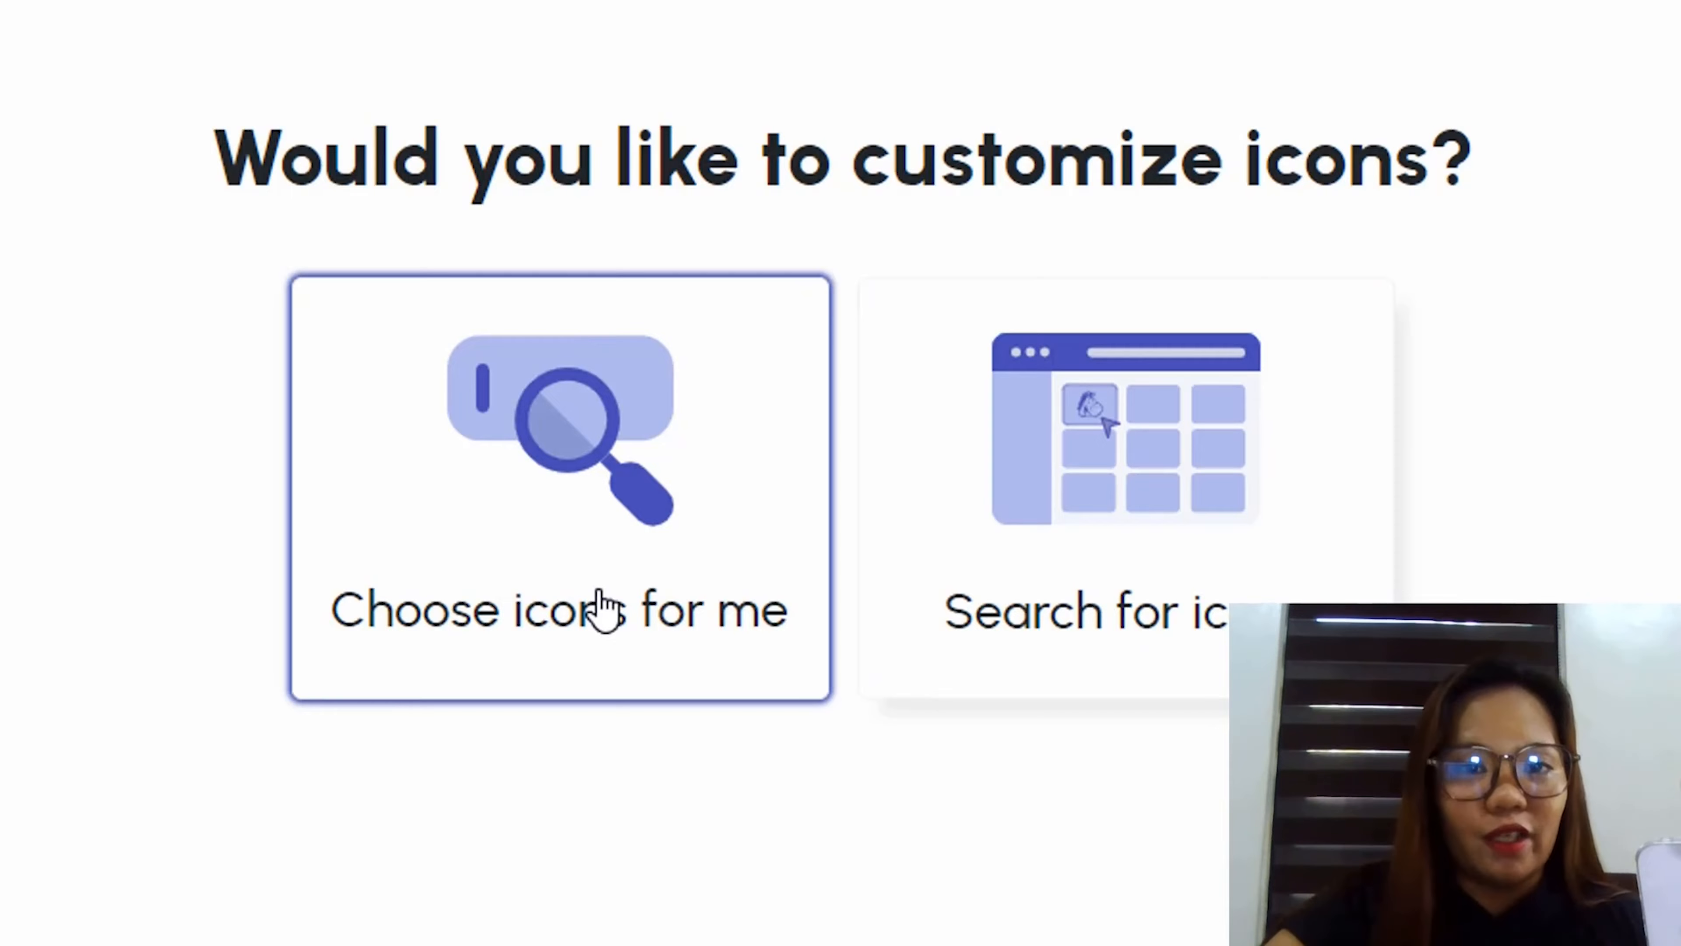
left_click(491, 537)
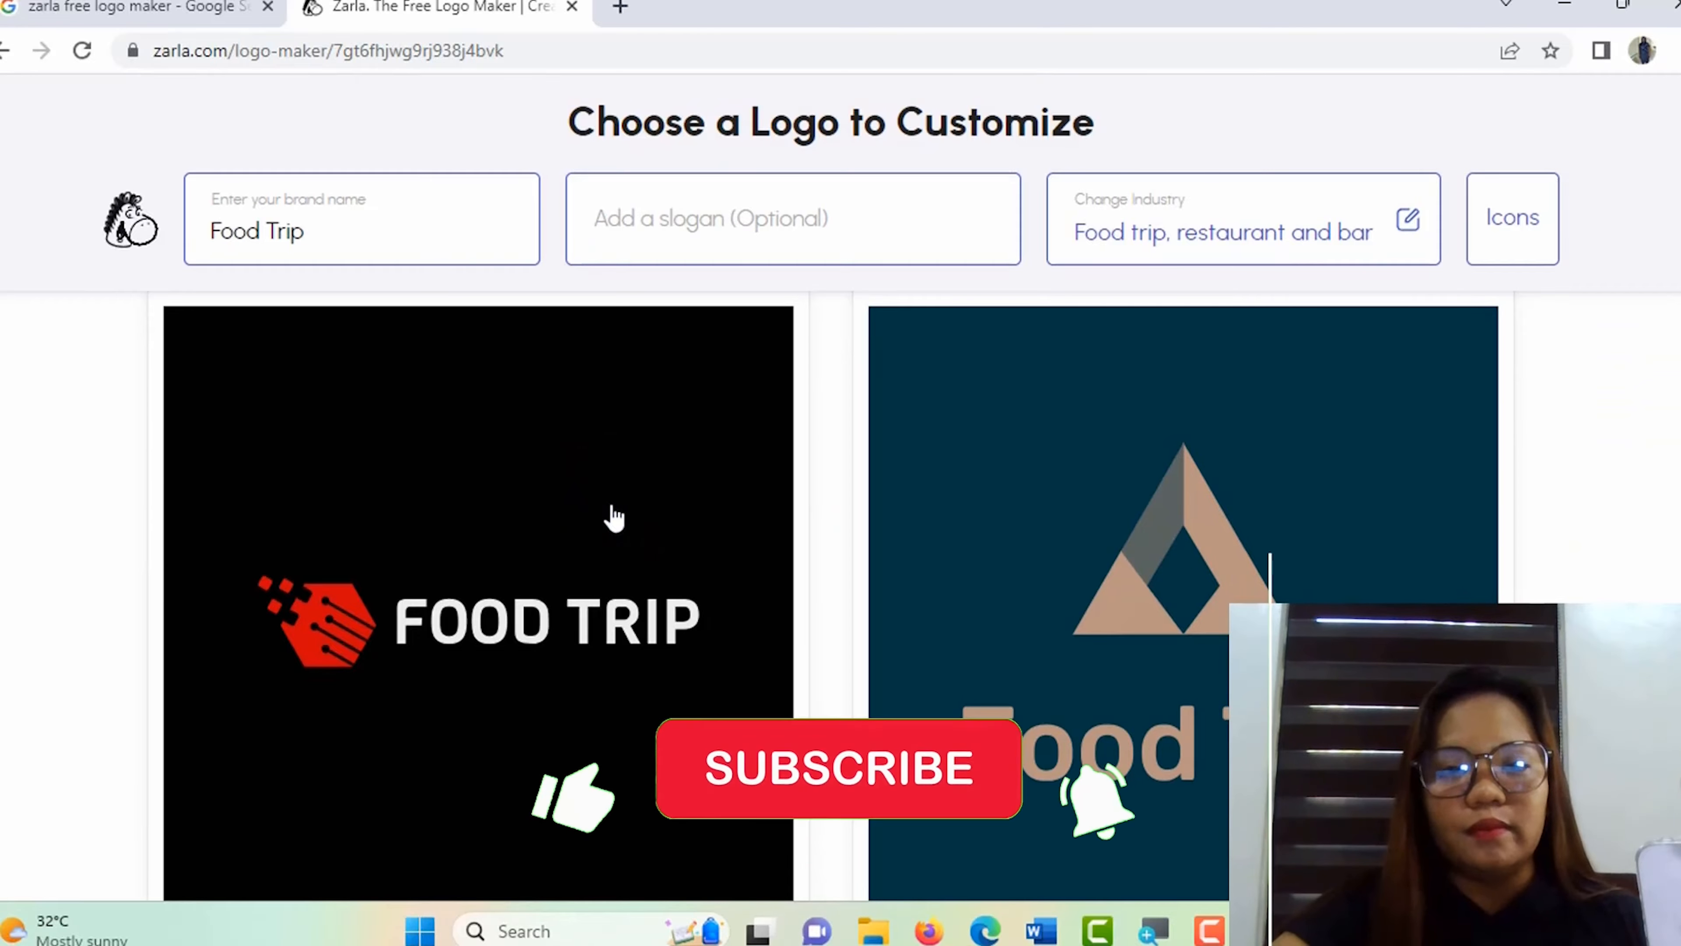
Step: Look through the suggested Food Trip logos to compare their icons, fonts and background colors
scroll(1020, 571, "down", 3)
scroll(750, 525, "up", 2)
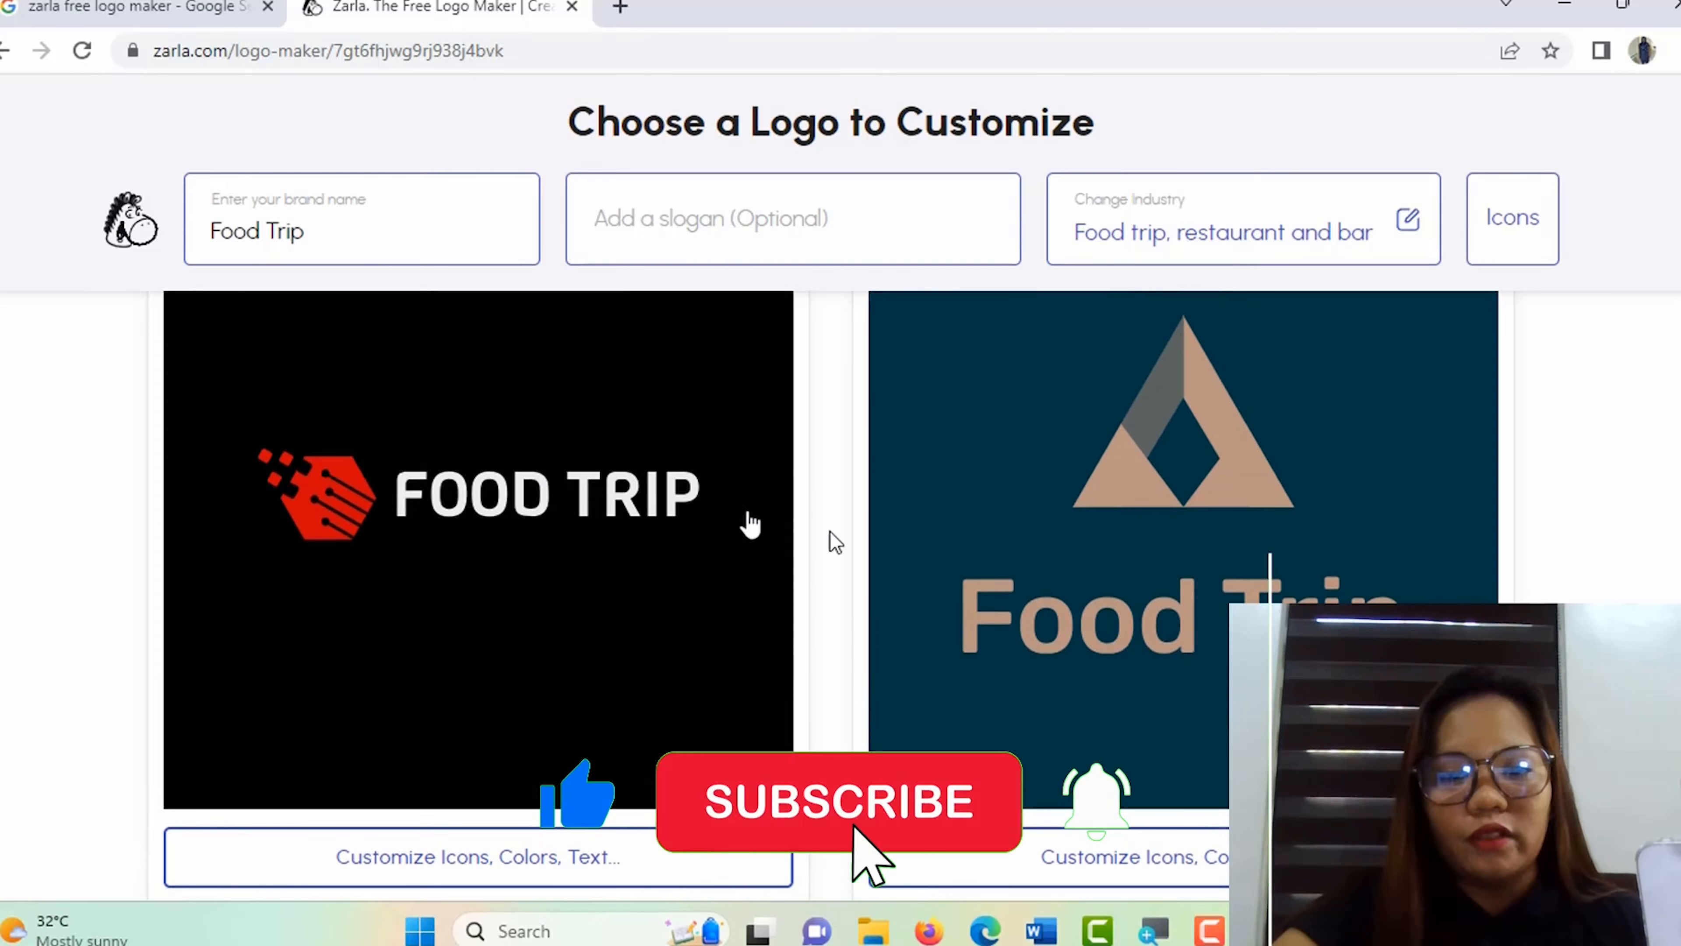
scroll(1028, 593, "down", 8)
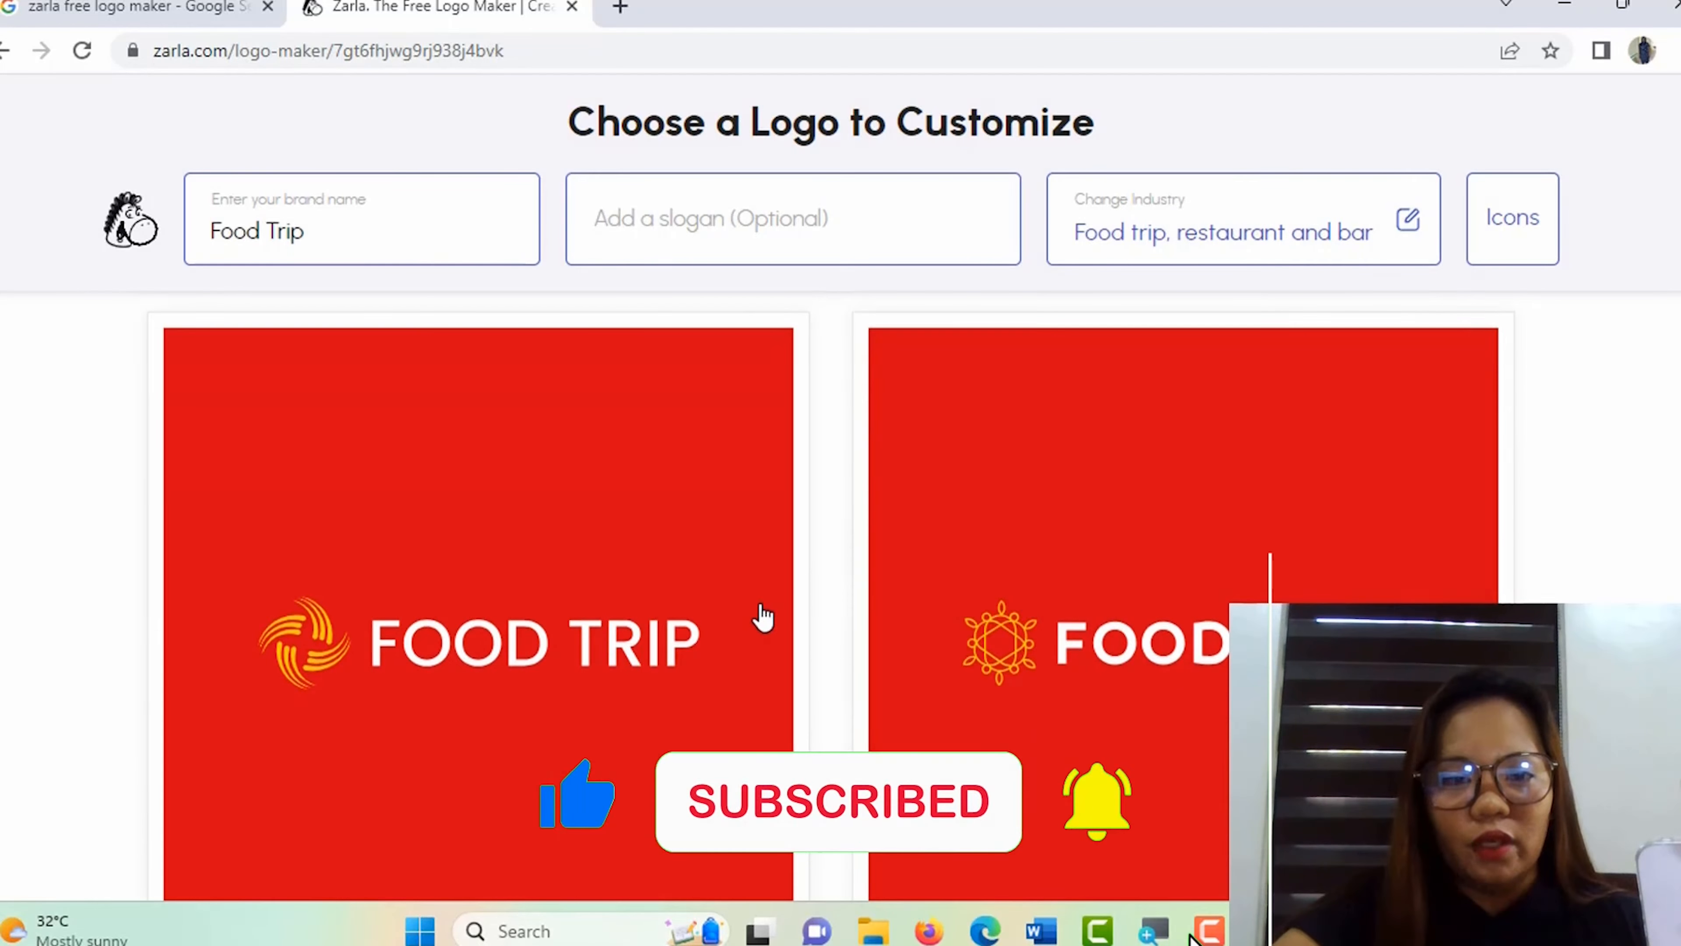
scroll(762, 616, "down", 8)
scroll(762, 616, "down", 10)
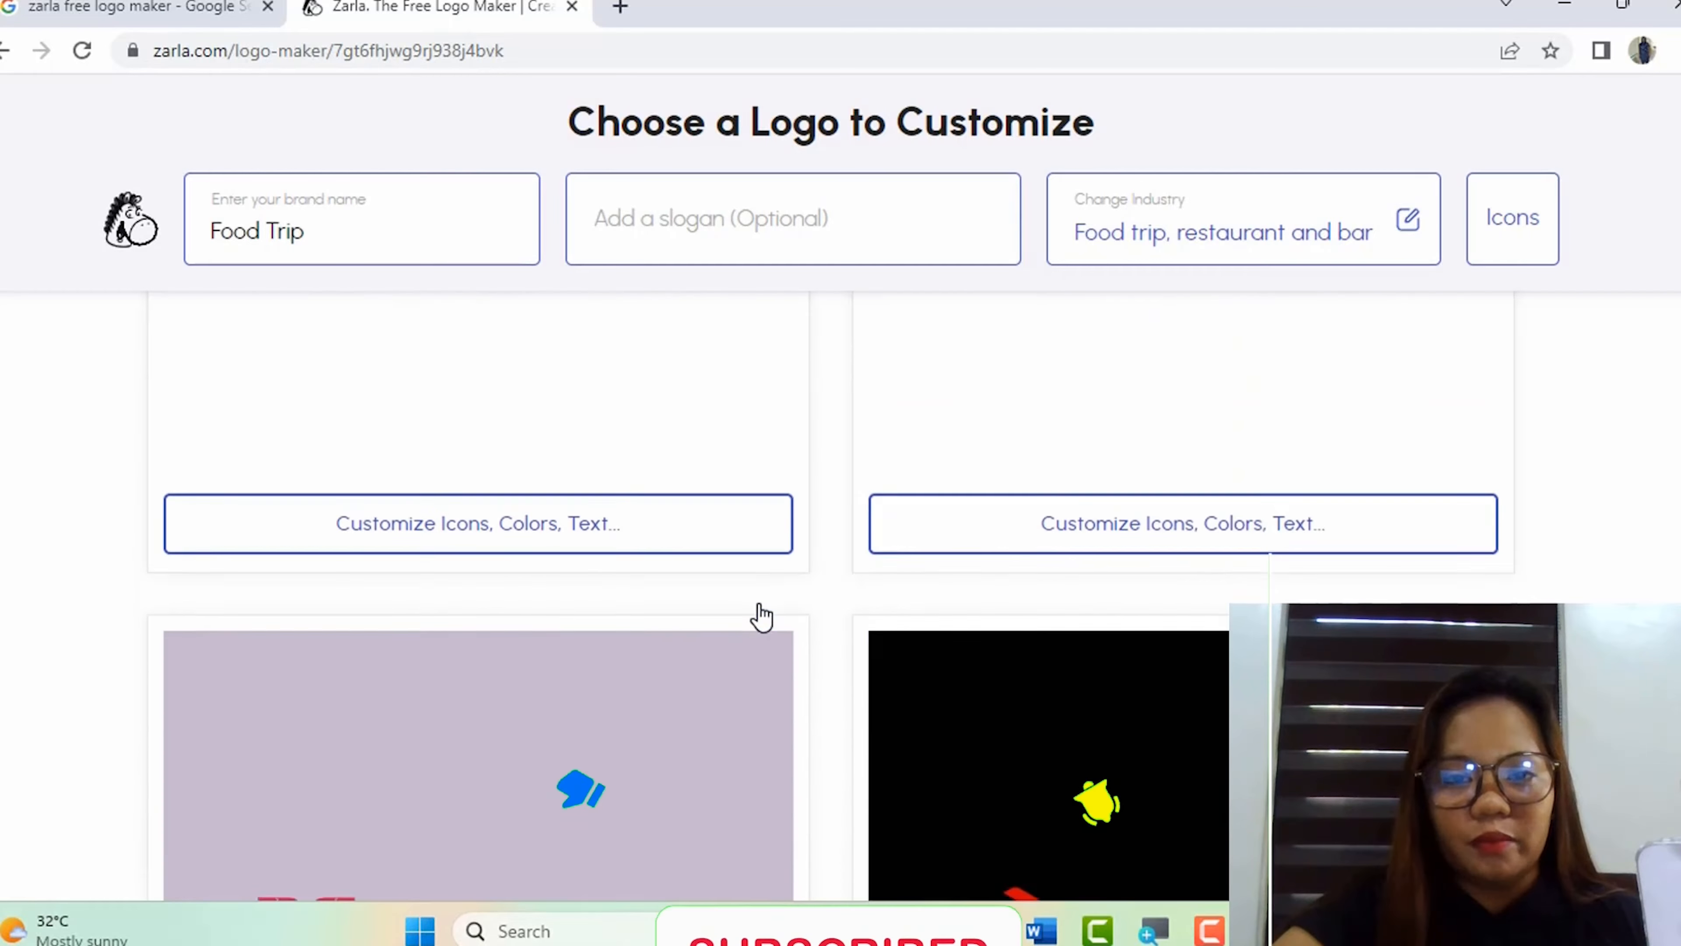
scroll(762, 616, "down", 15)
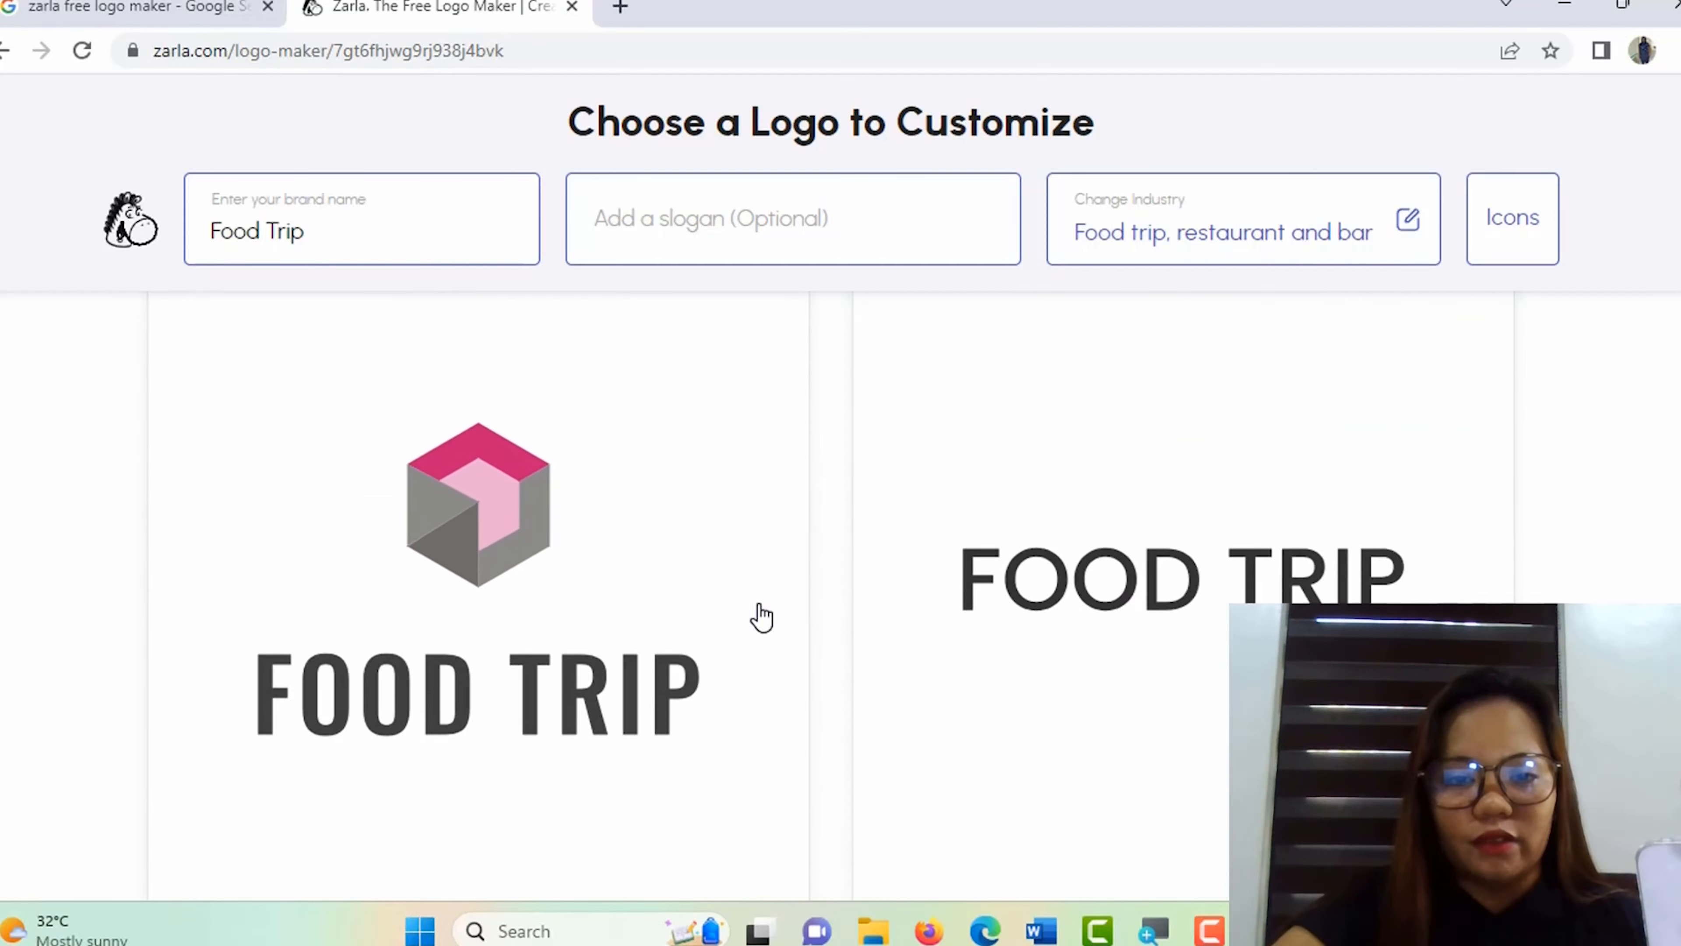
scroll(761, 616, "down", 12)
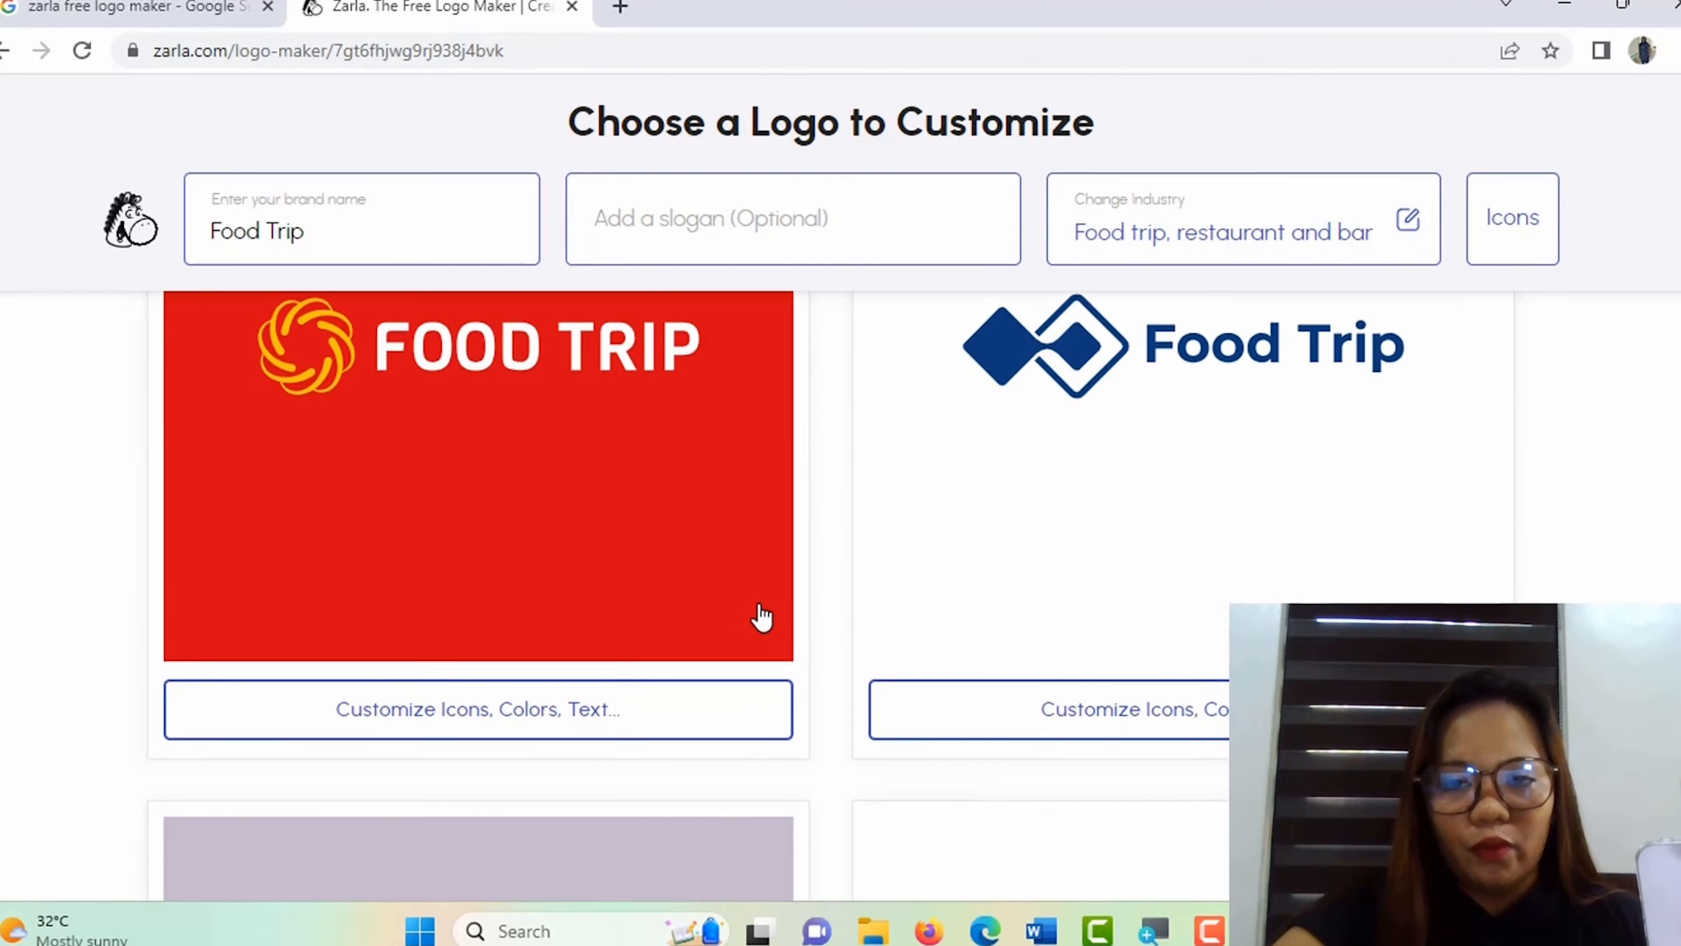
scroll(762, 616, "down", 12)
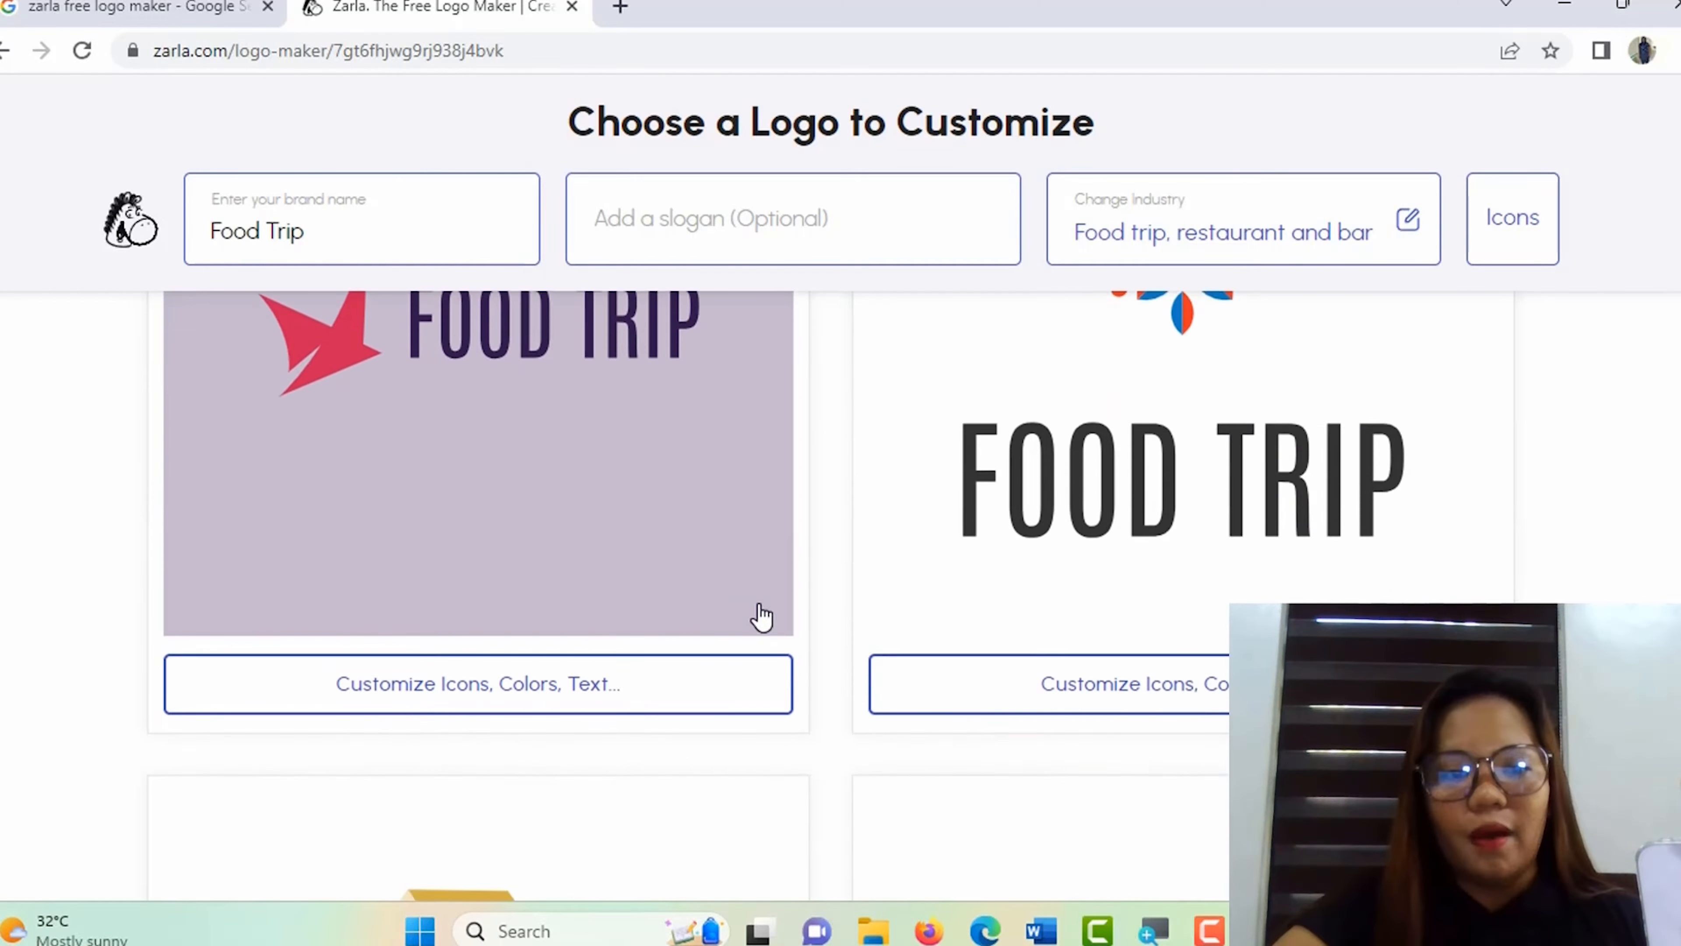
scroll(762, 616, "down", 9)
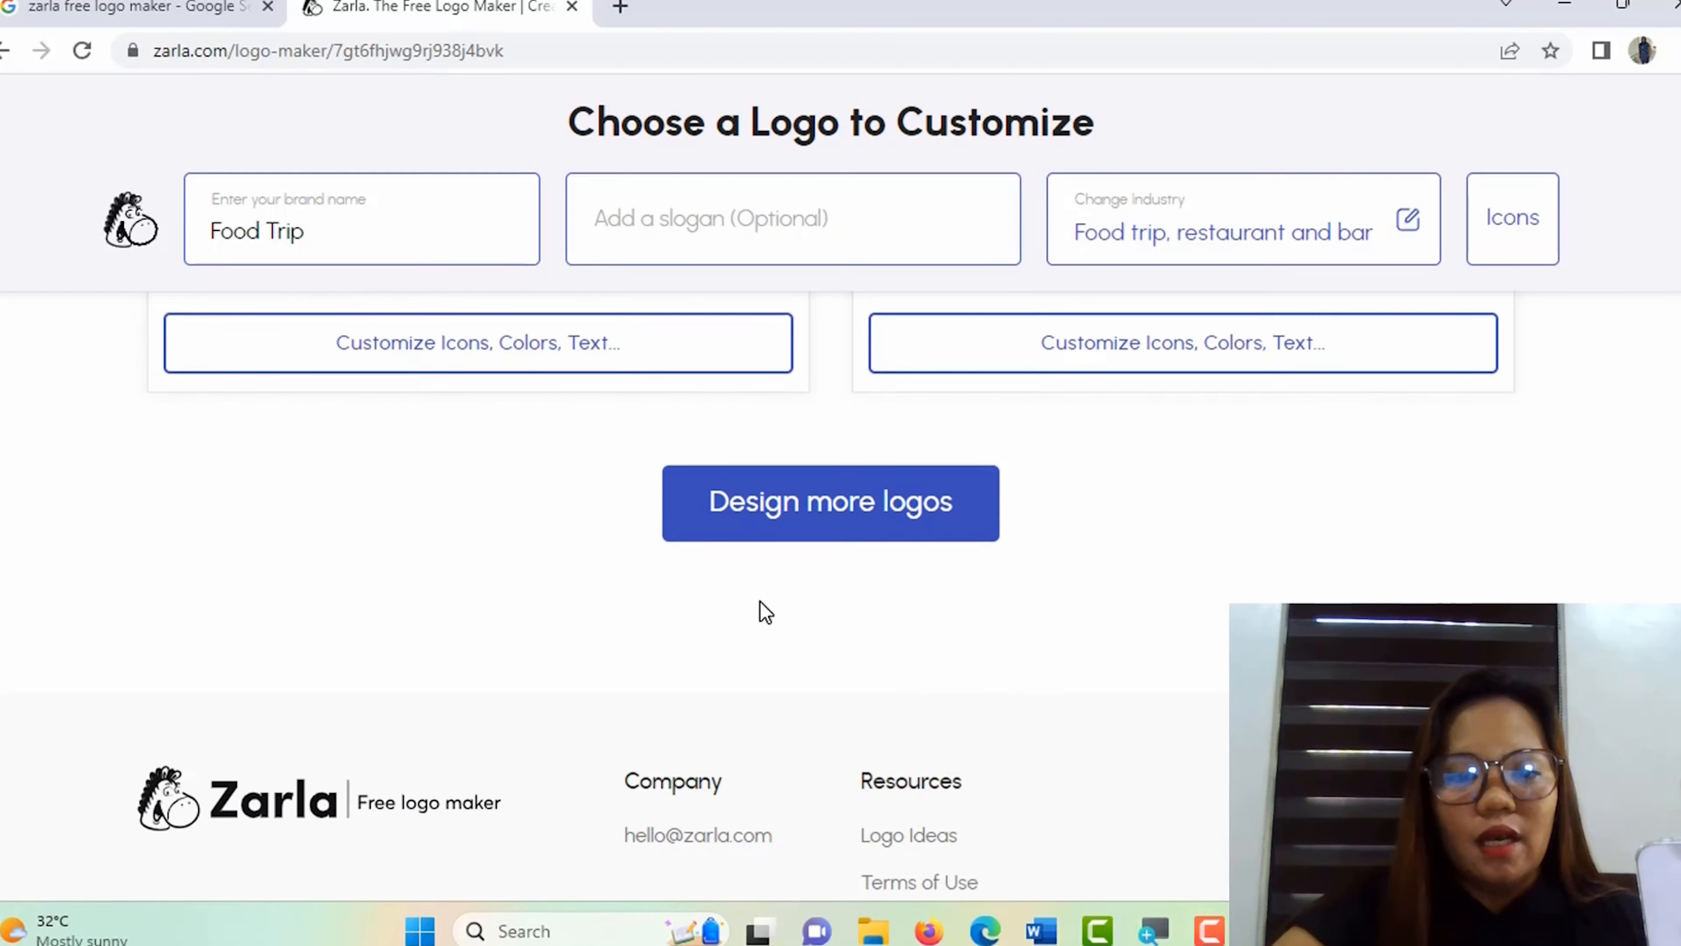
scroll(759, 608, "up", 9)
scroll(763, 615, "up", 2)
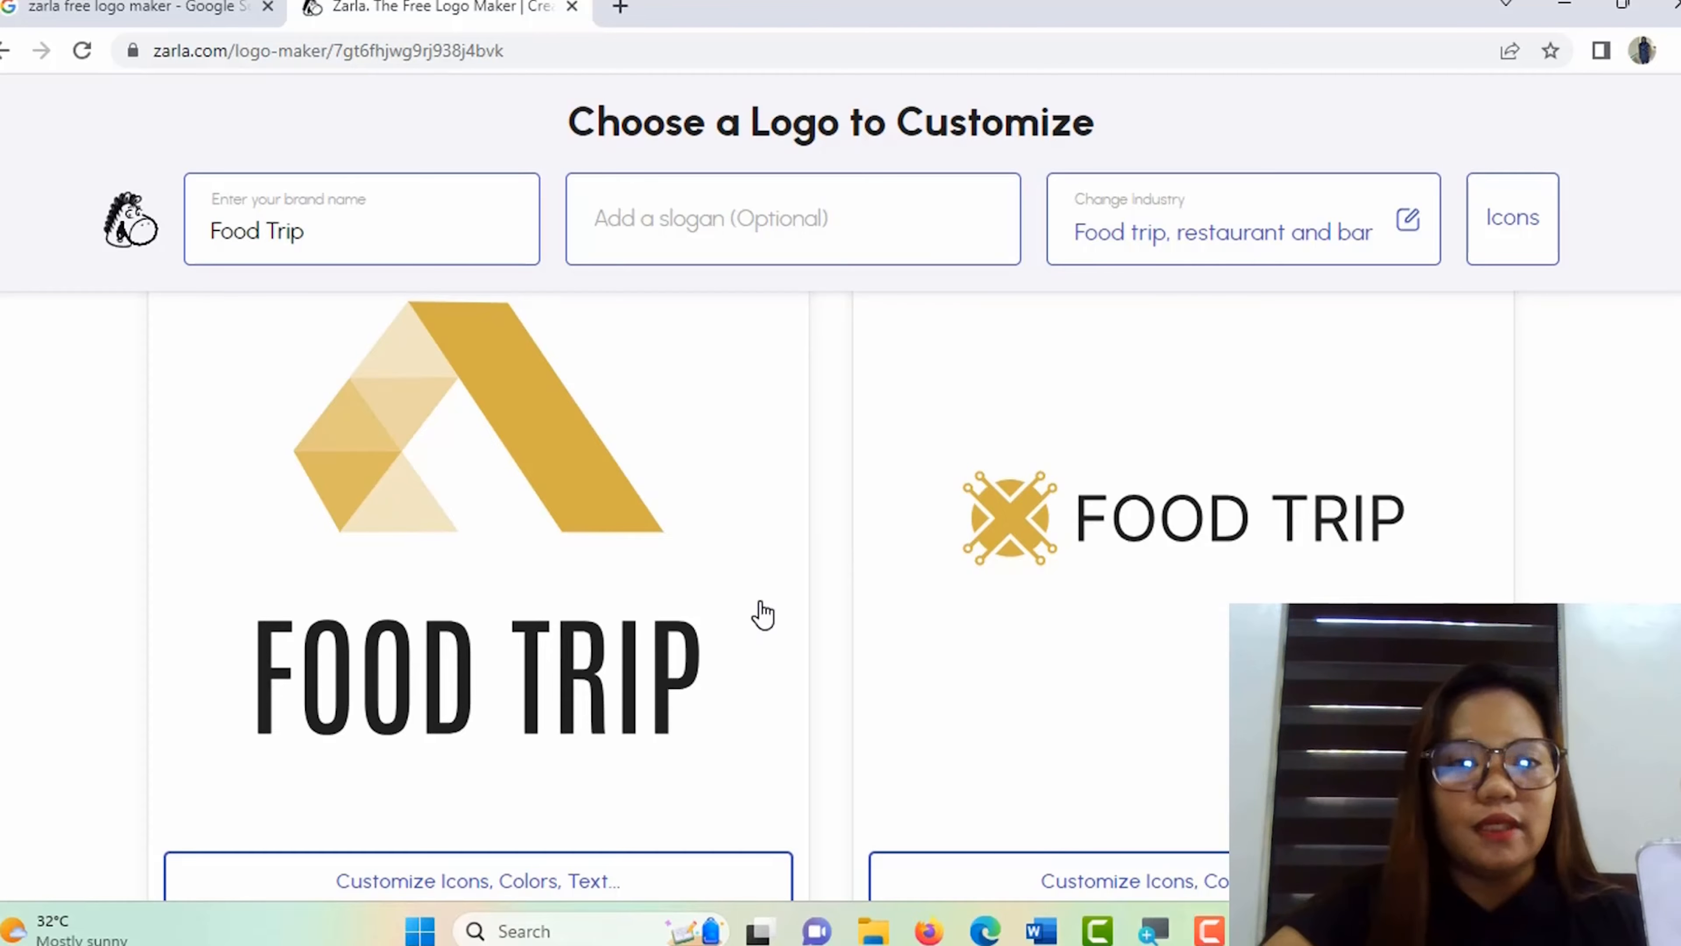
scroll(763, 613, "down", 5)
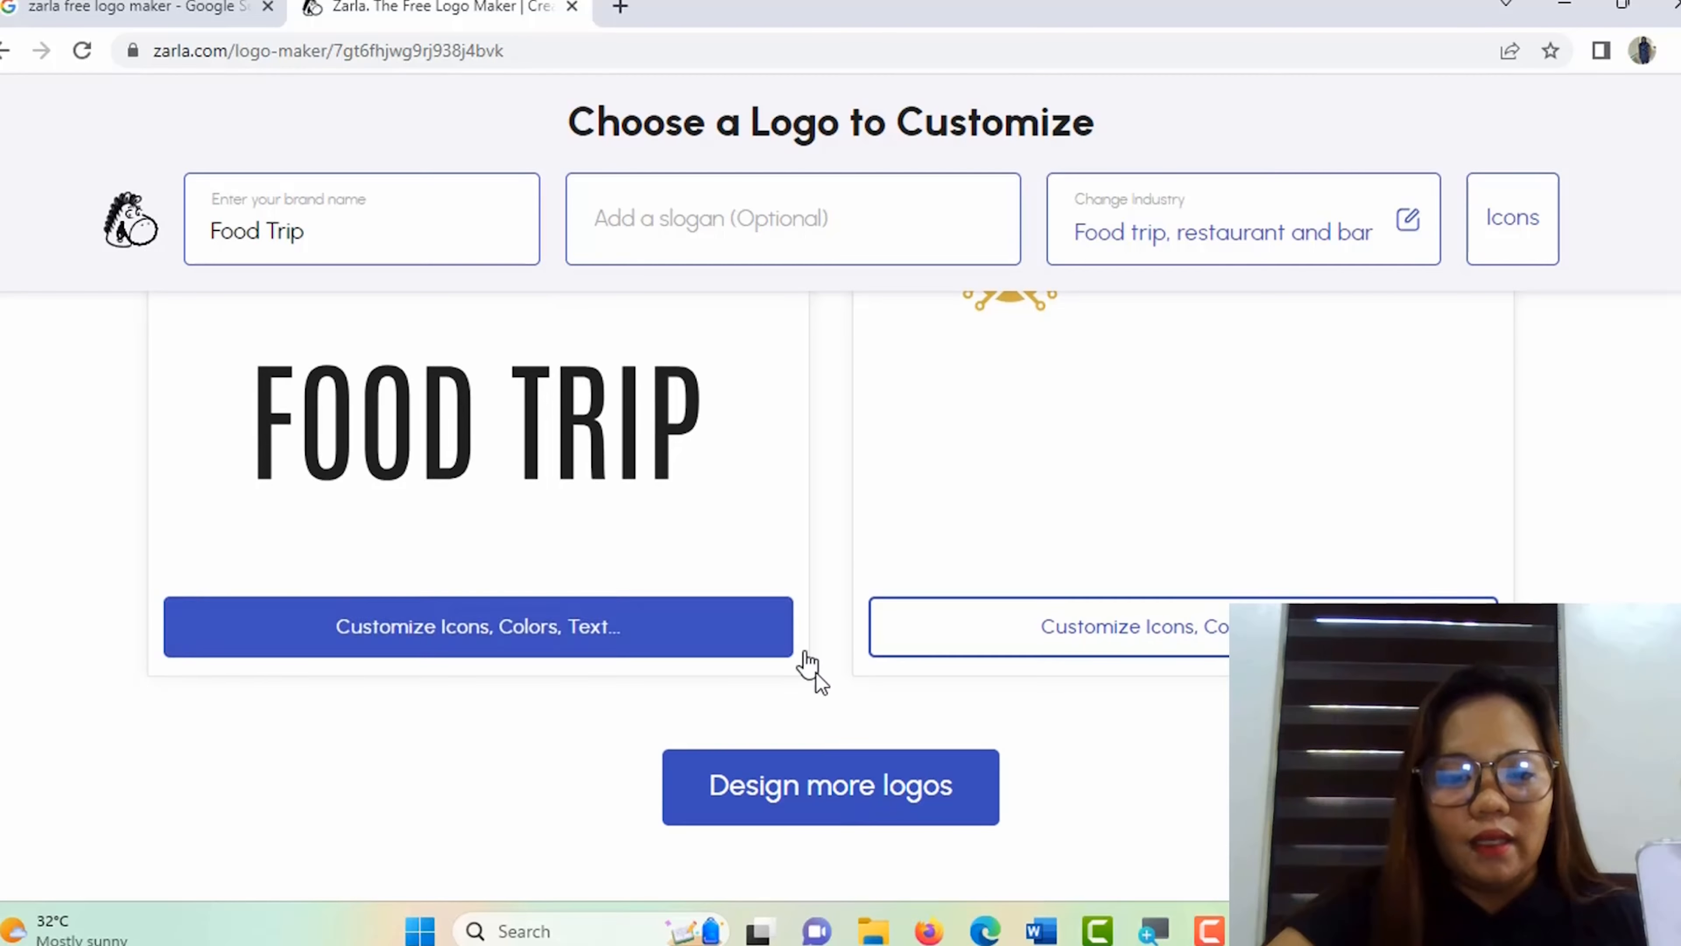
Step: Generate more logo designs and open the lilac Food Trip logo with the red cubes and ring icon for customization
left_click(866, 791)
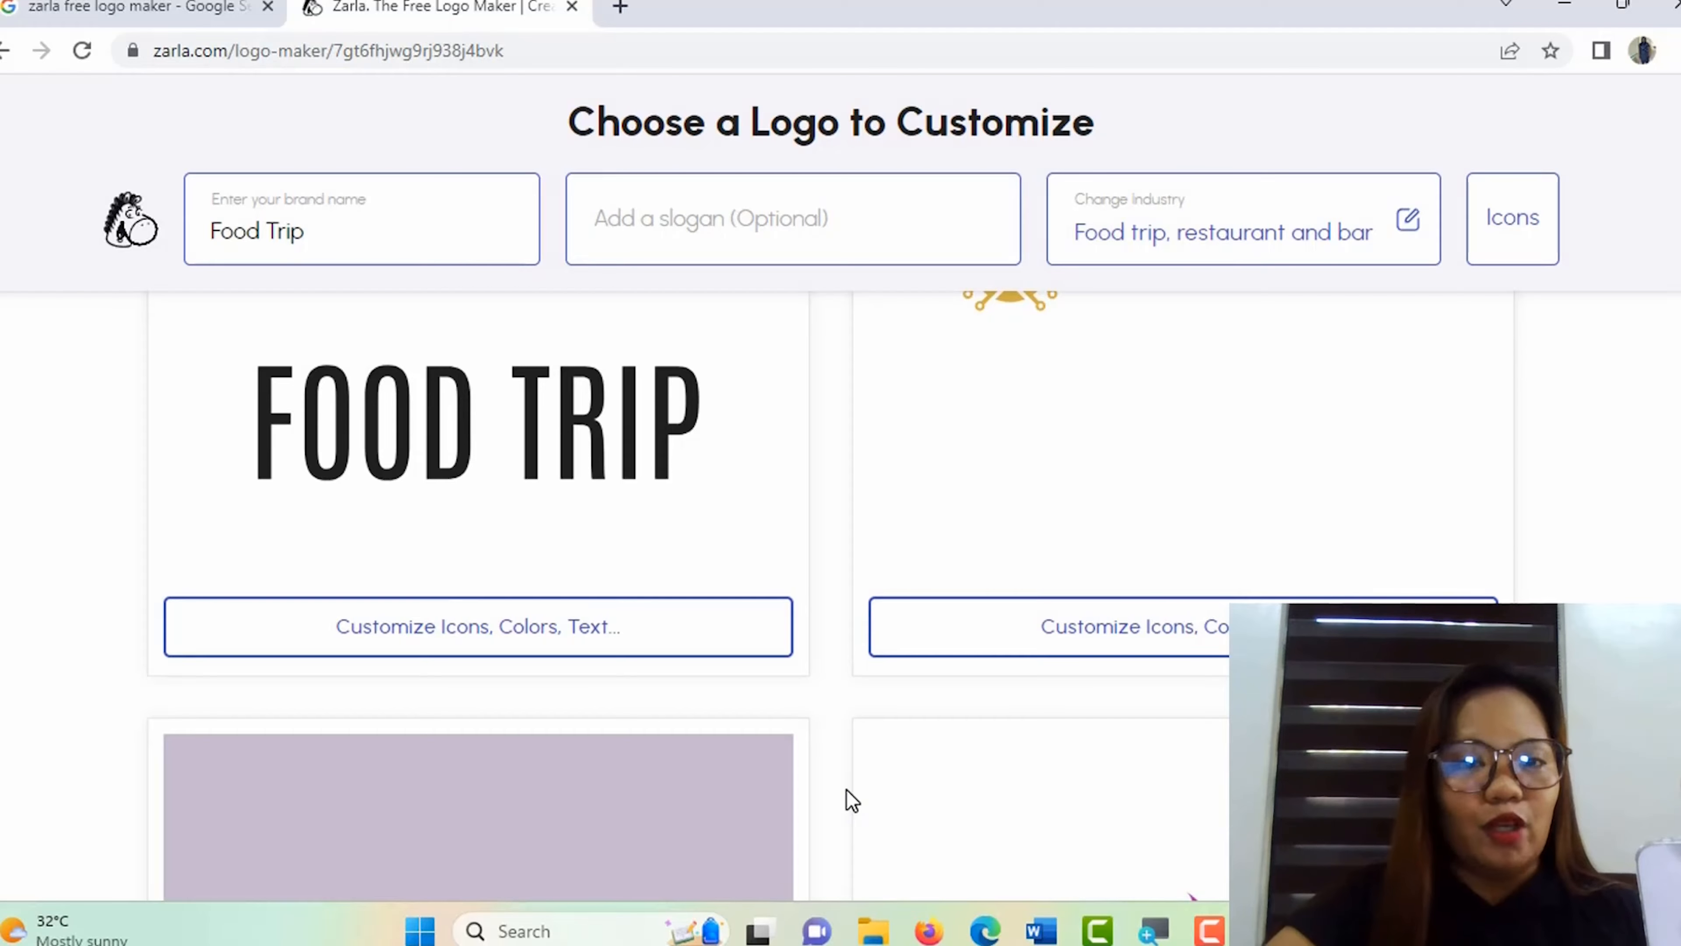
scroll(854, 800, "down", 10)
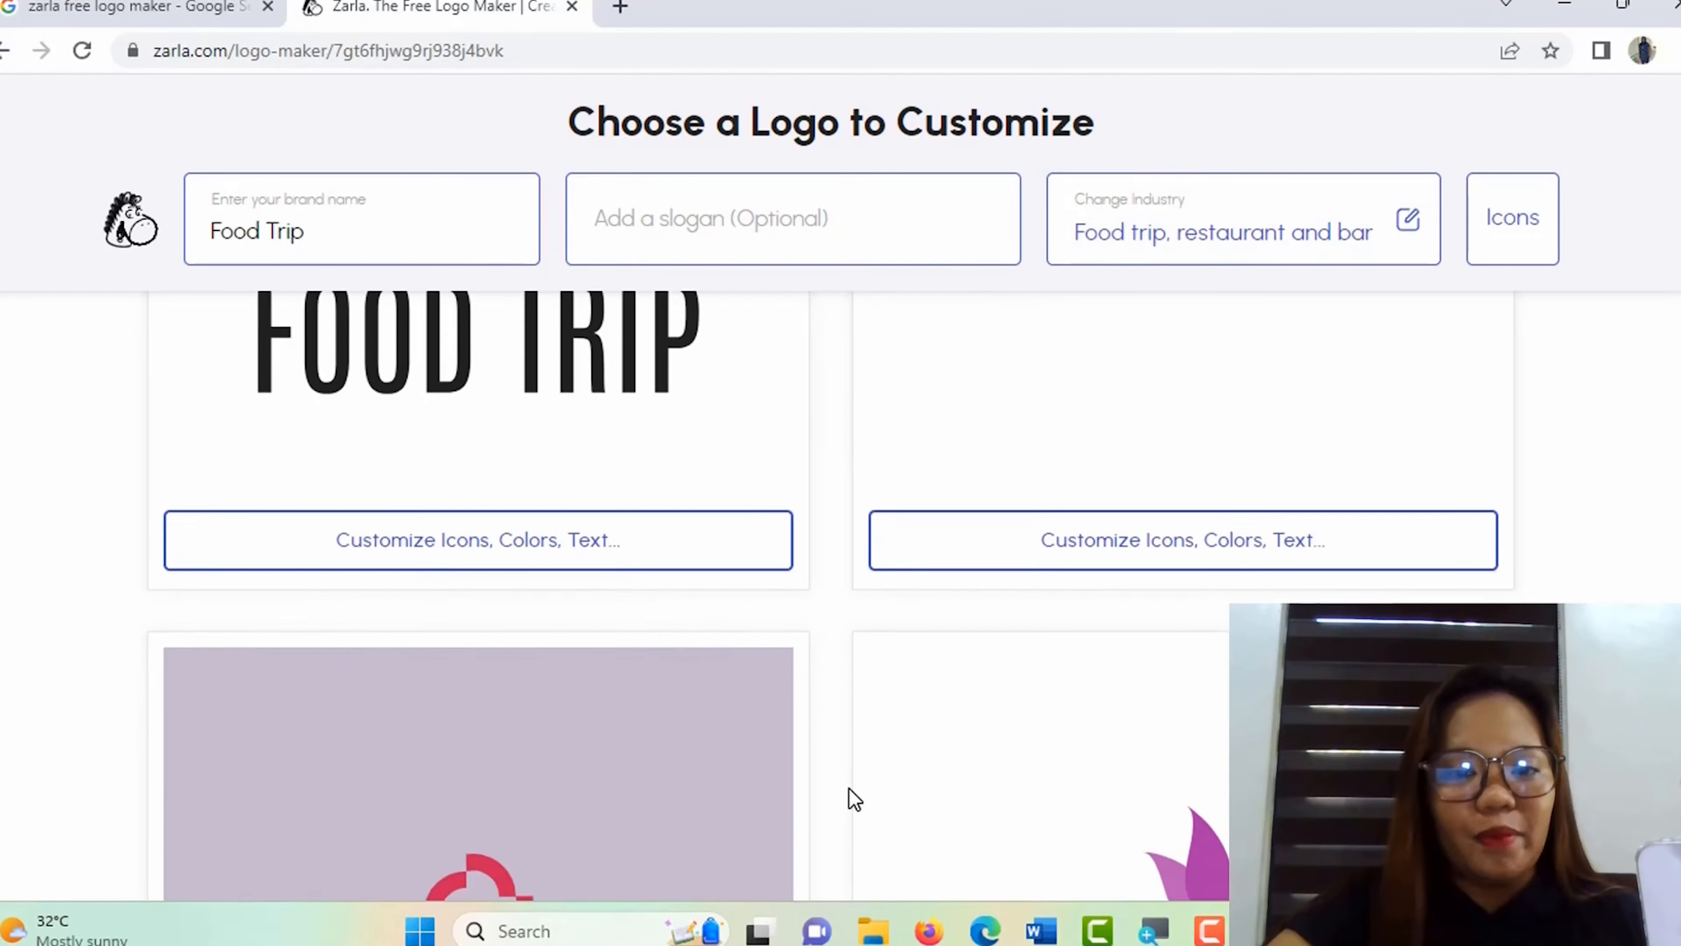
scroll(872, 788, "down", 15)
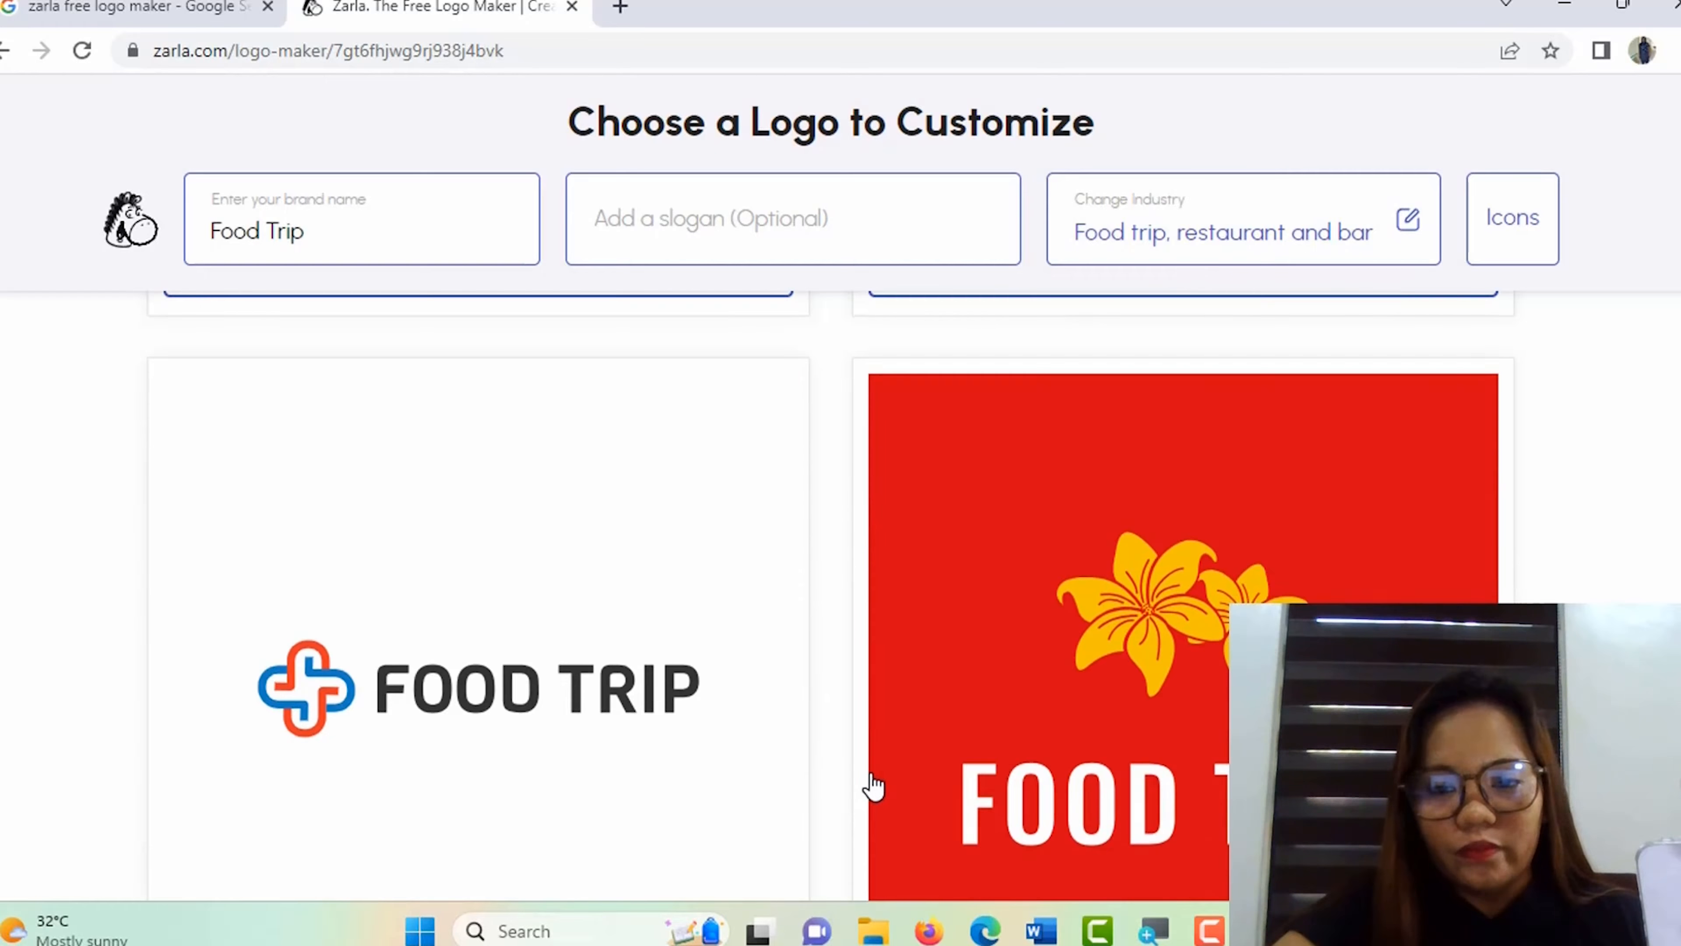
scroll(872, 788, "down", 10)
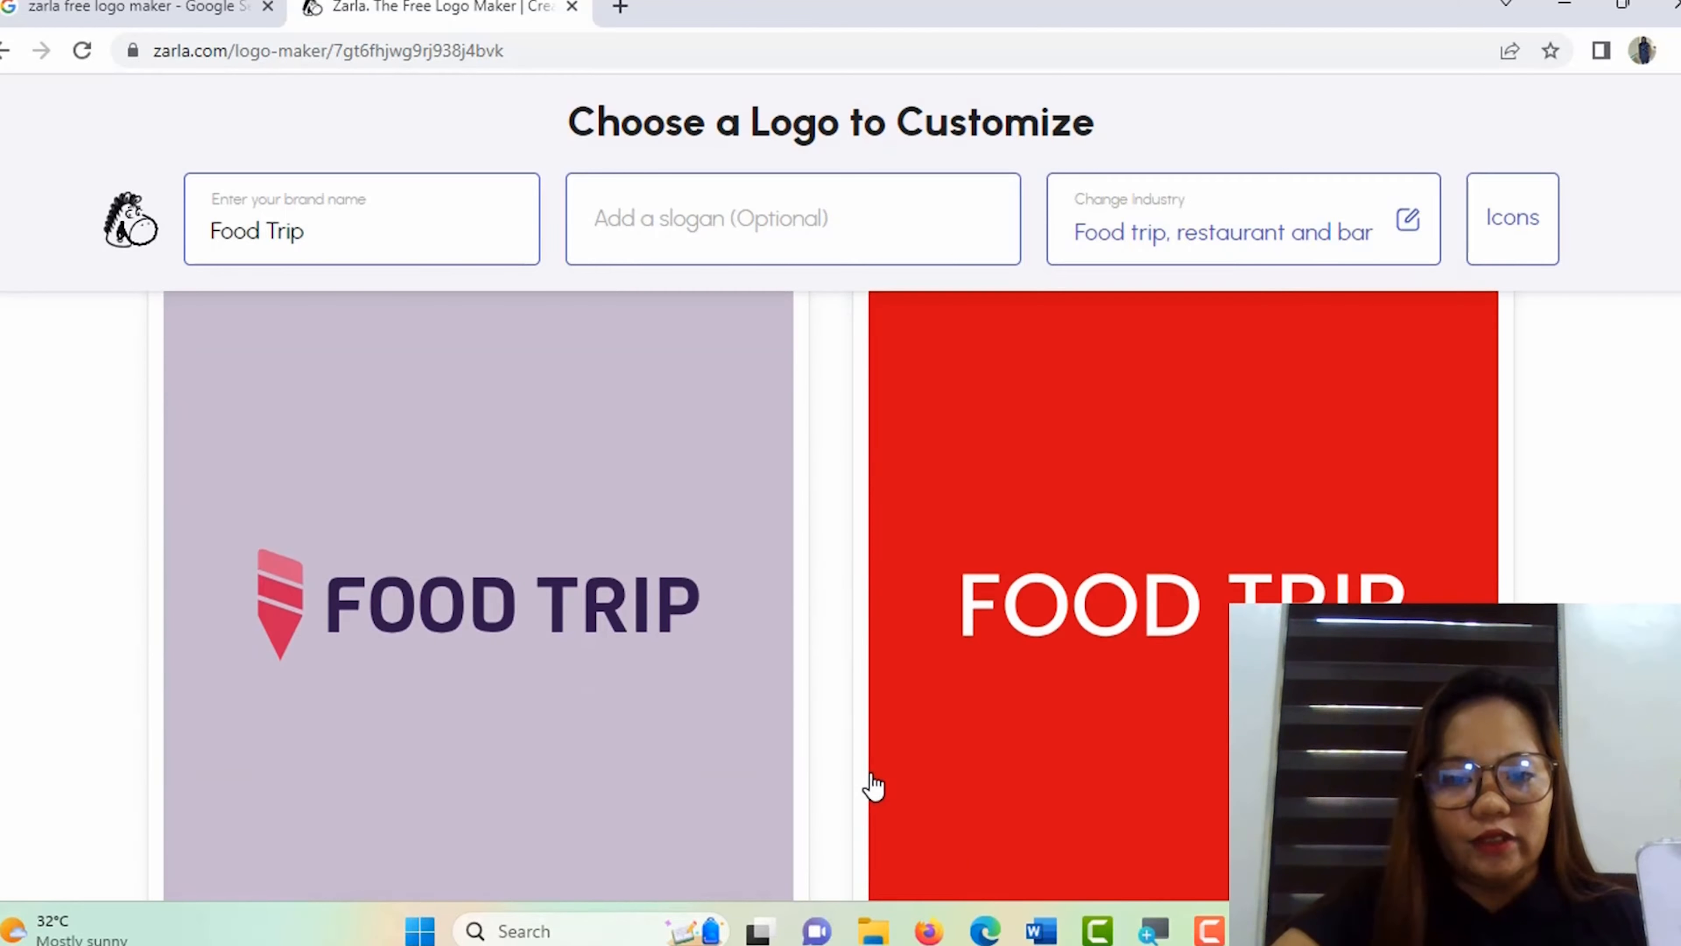
scroll(874, 786, "down", 10)
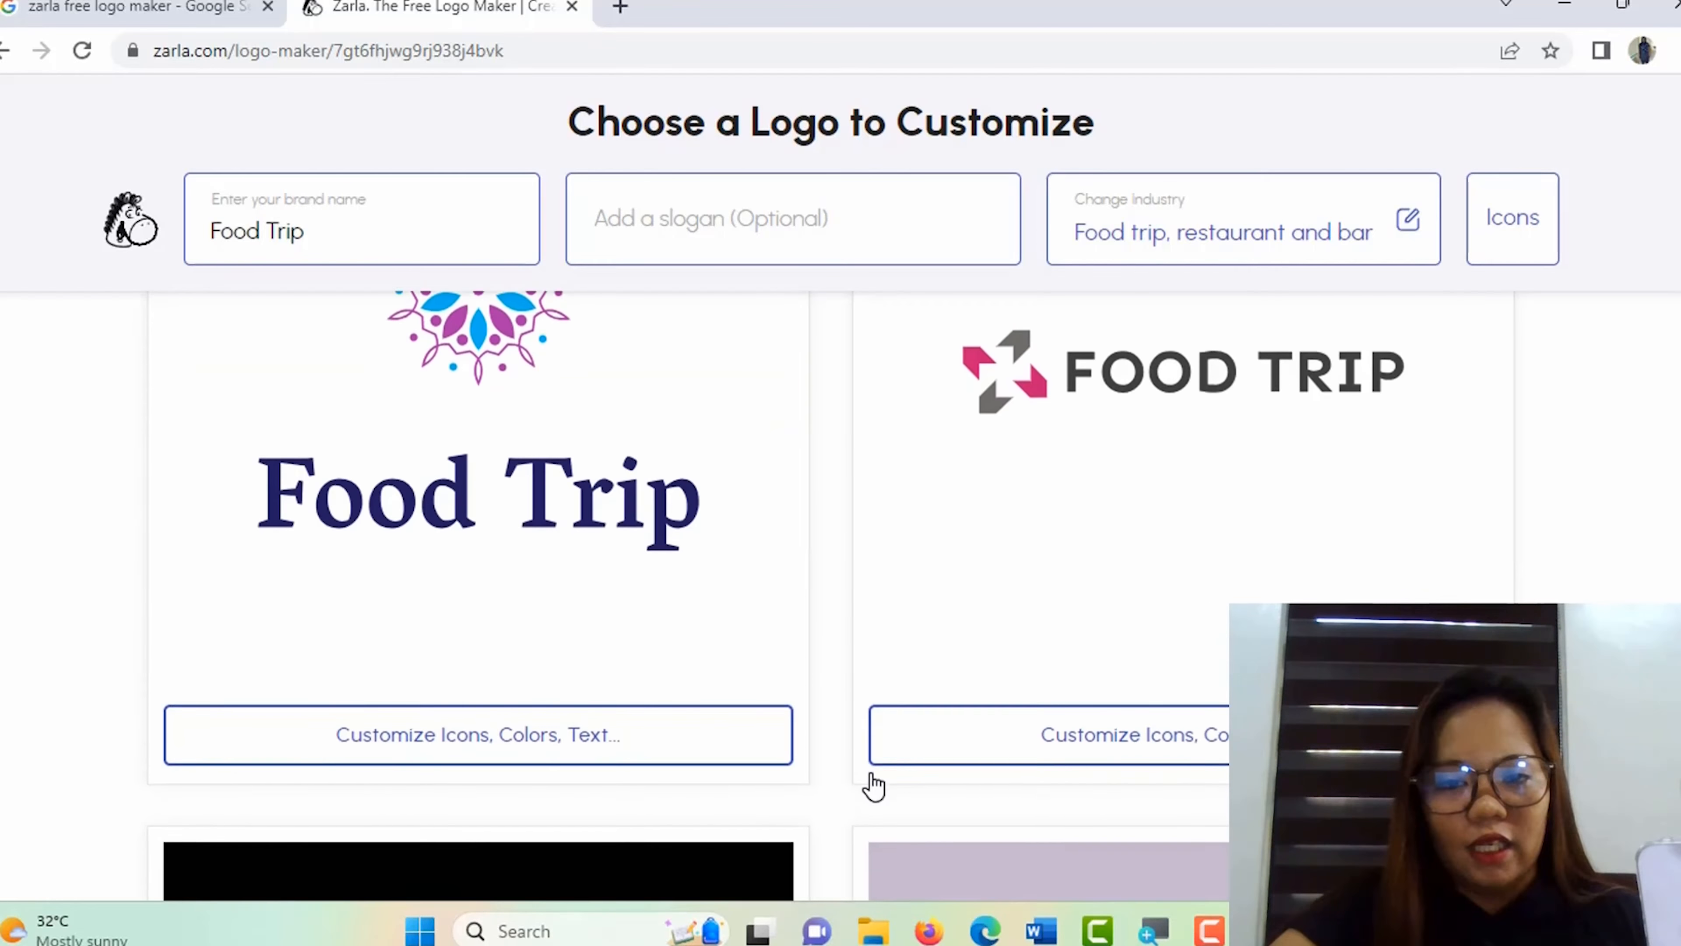
scroll(872, 786, "down", 10)
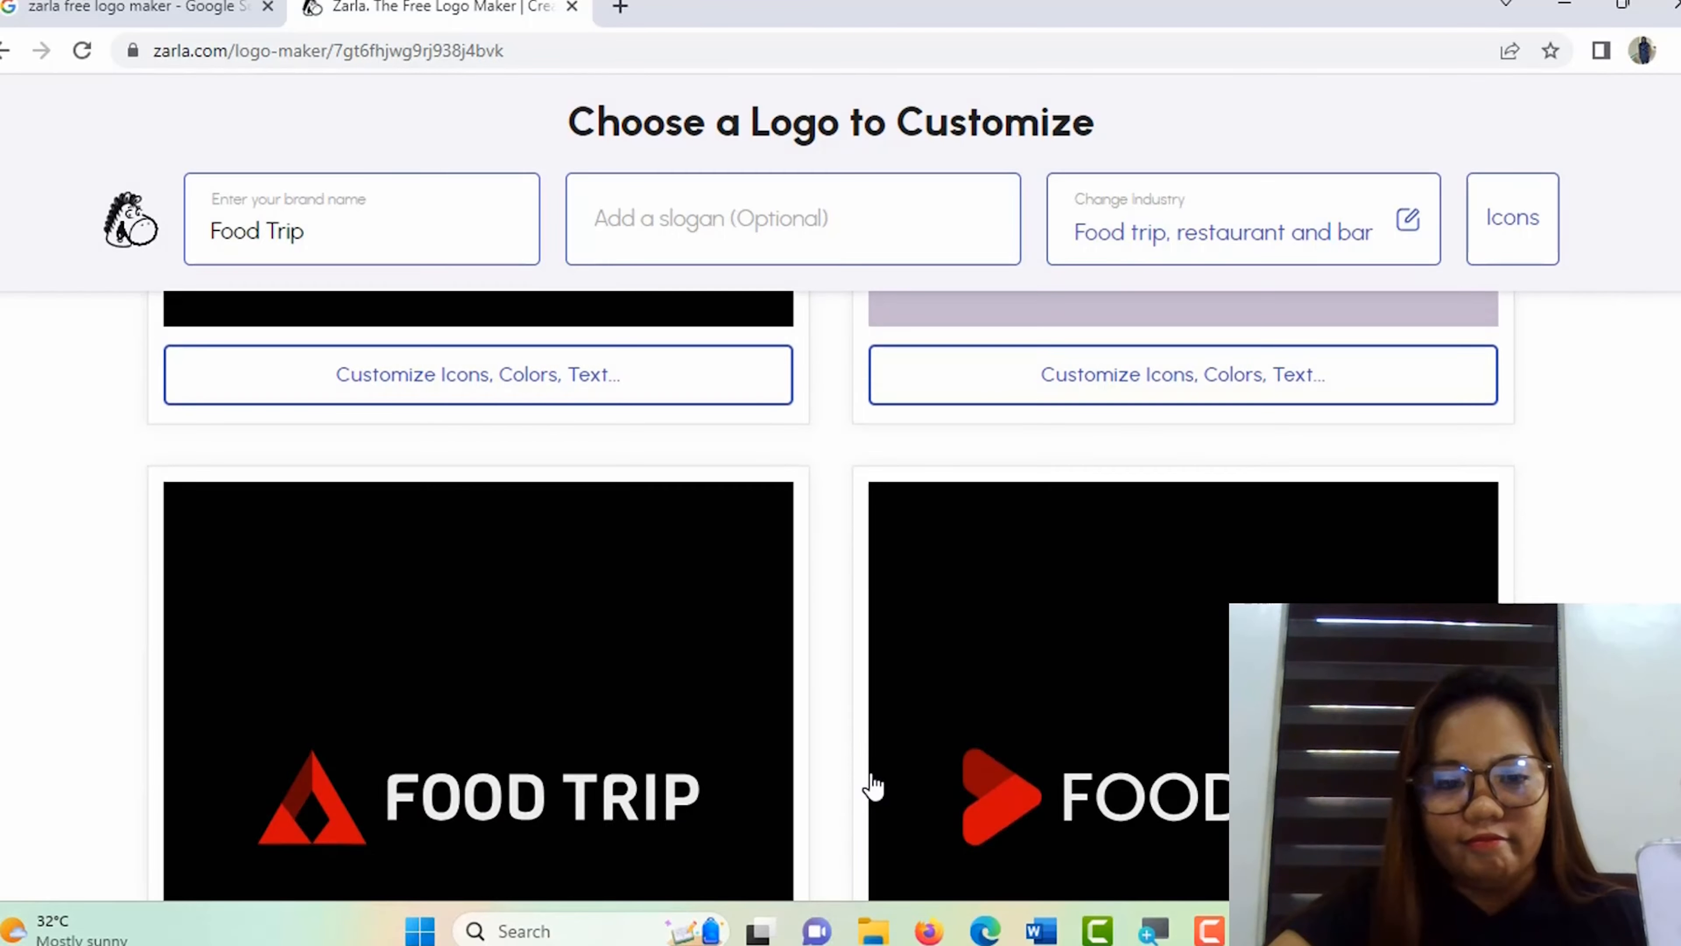
scroll(872, 785, "down", 5)
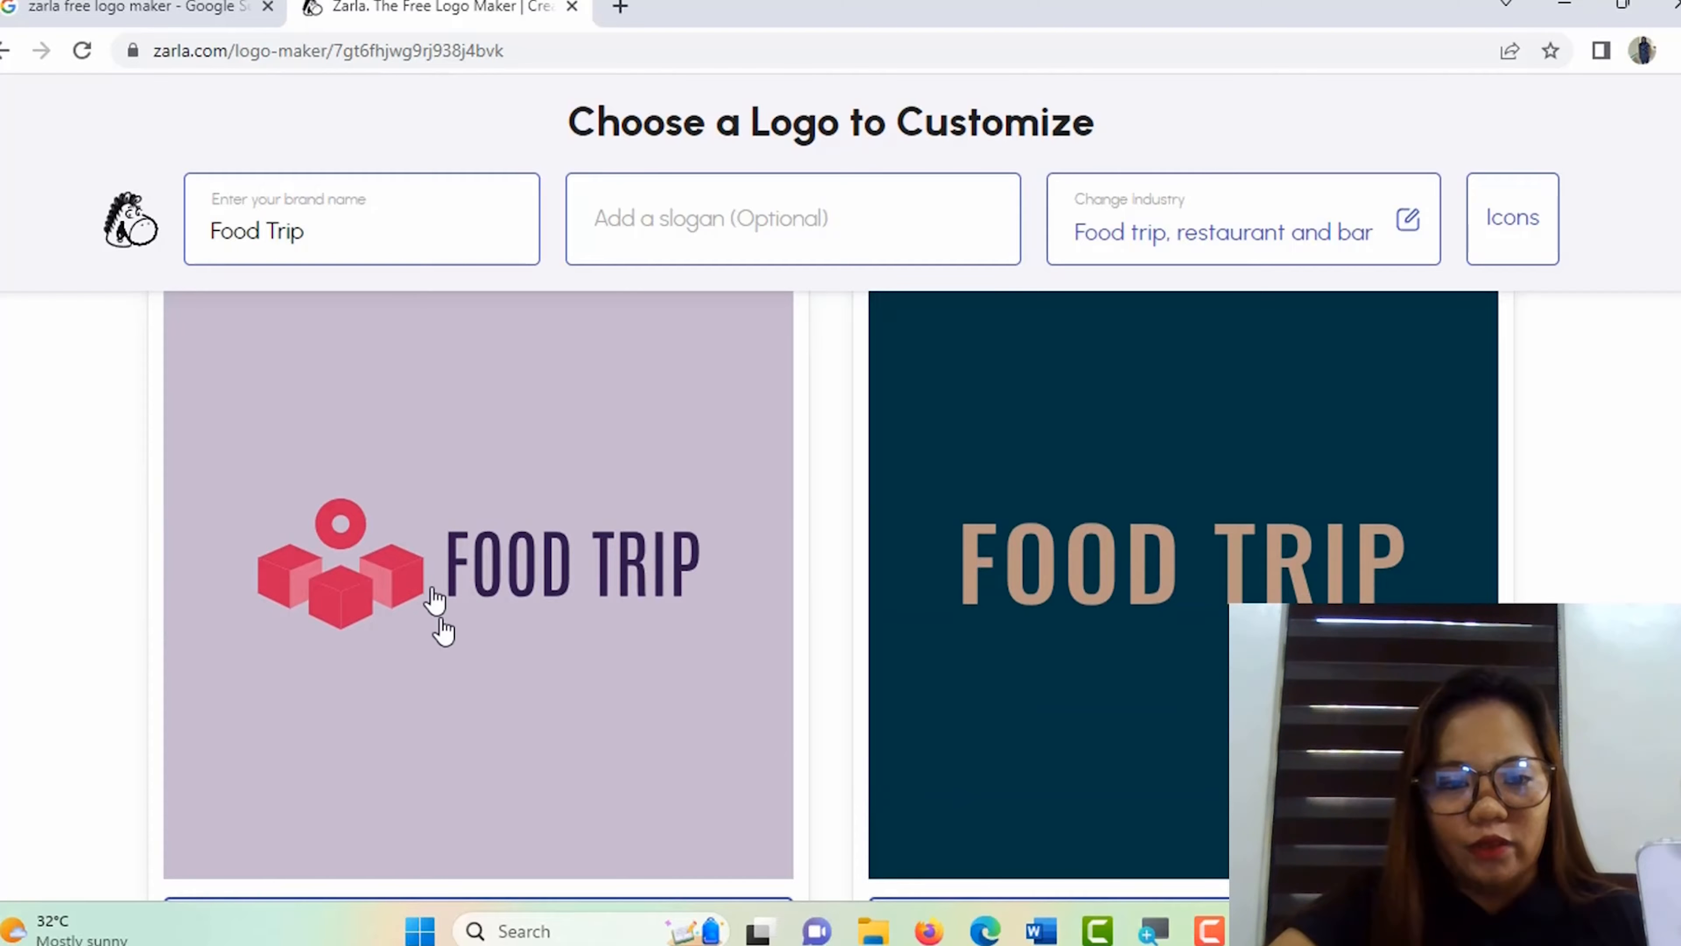
scroll(521, 668, "down", 10)
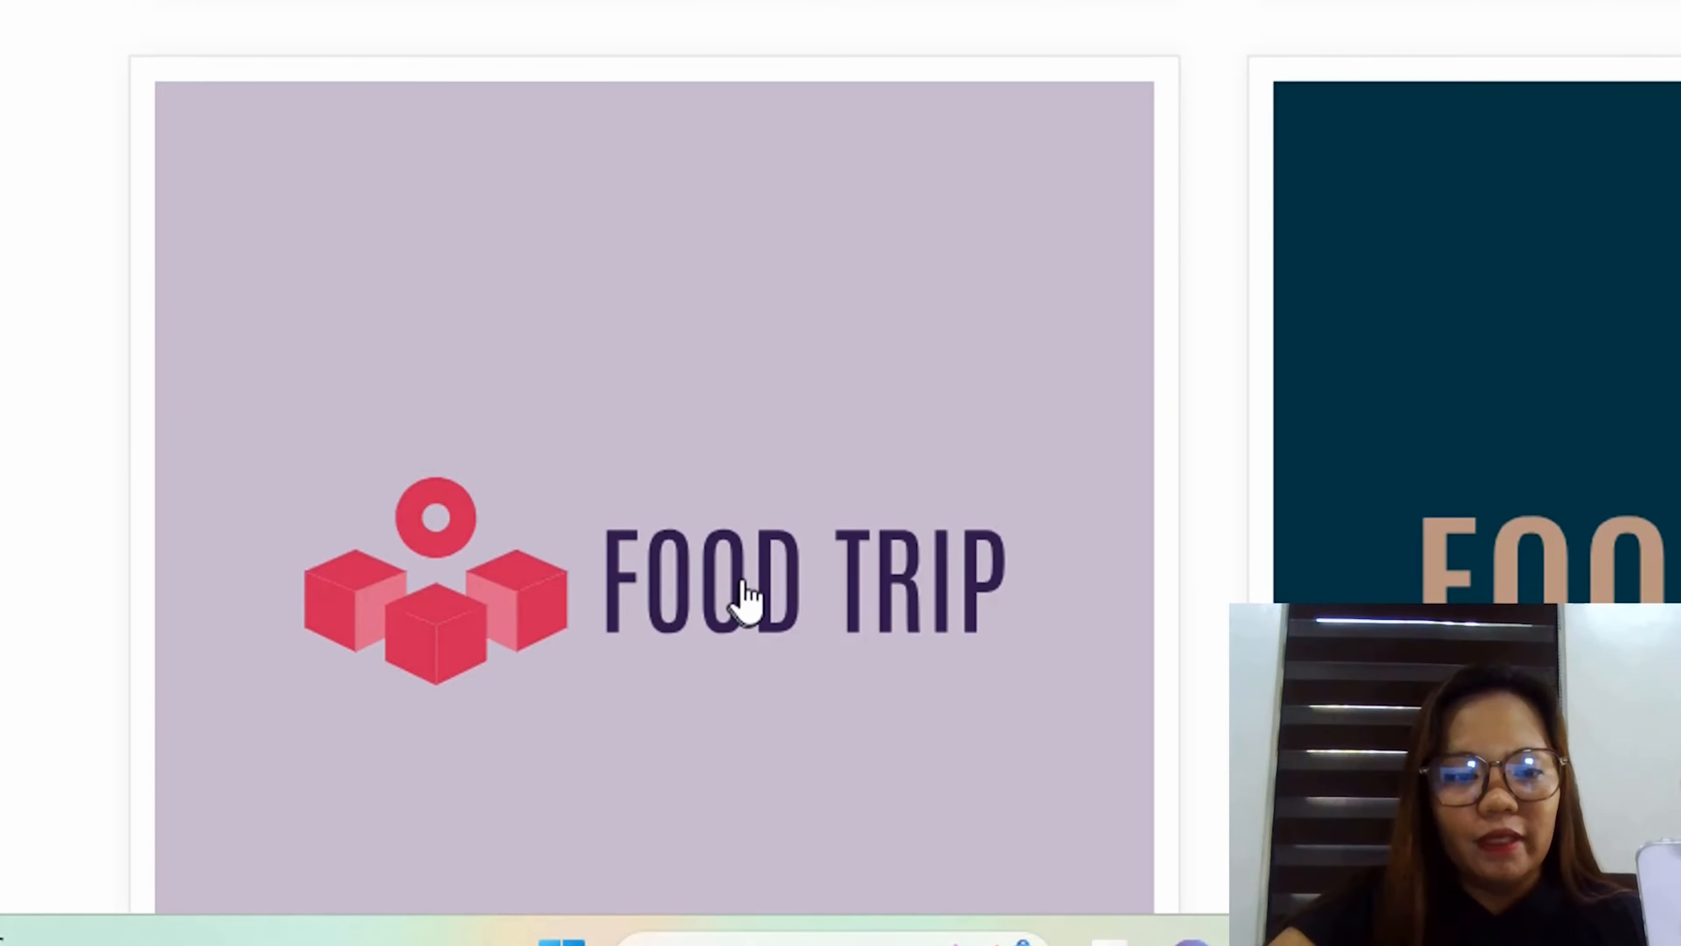
scroll(645, 481, "down", 3)
left_click(694, 456)
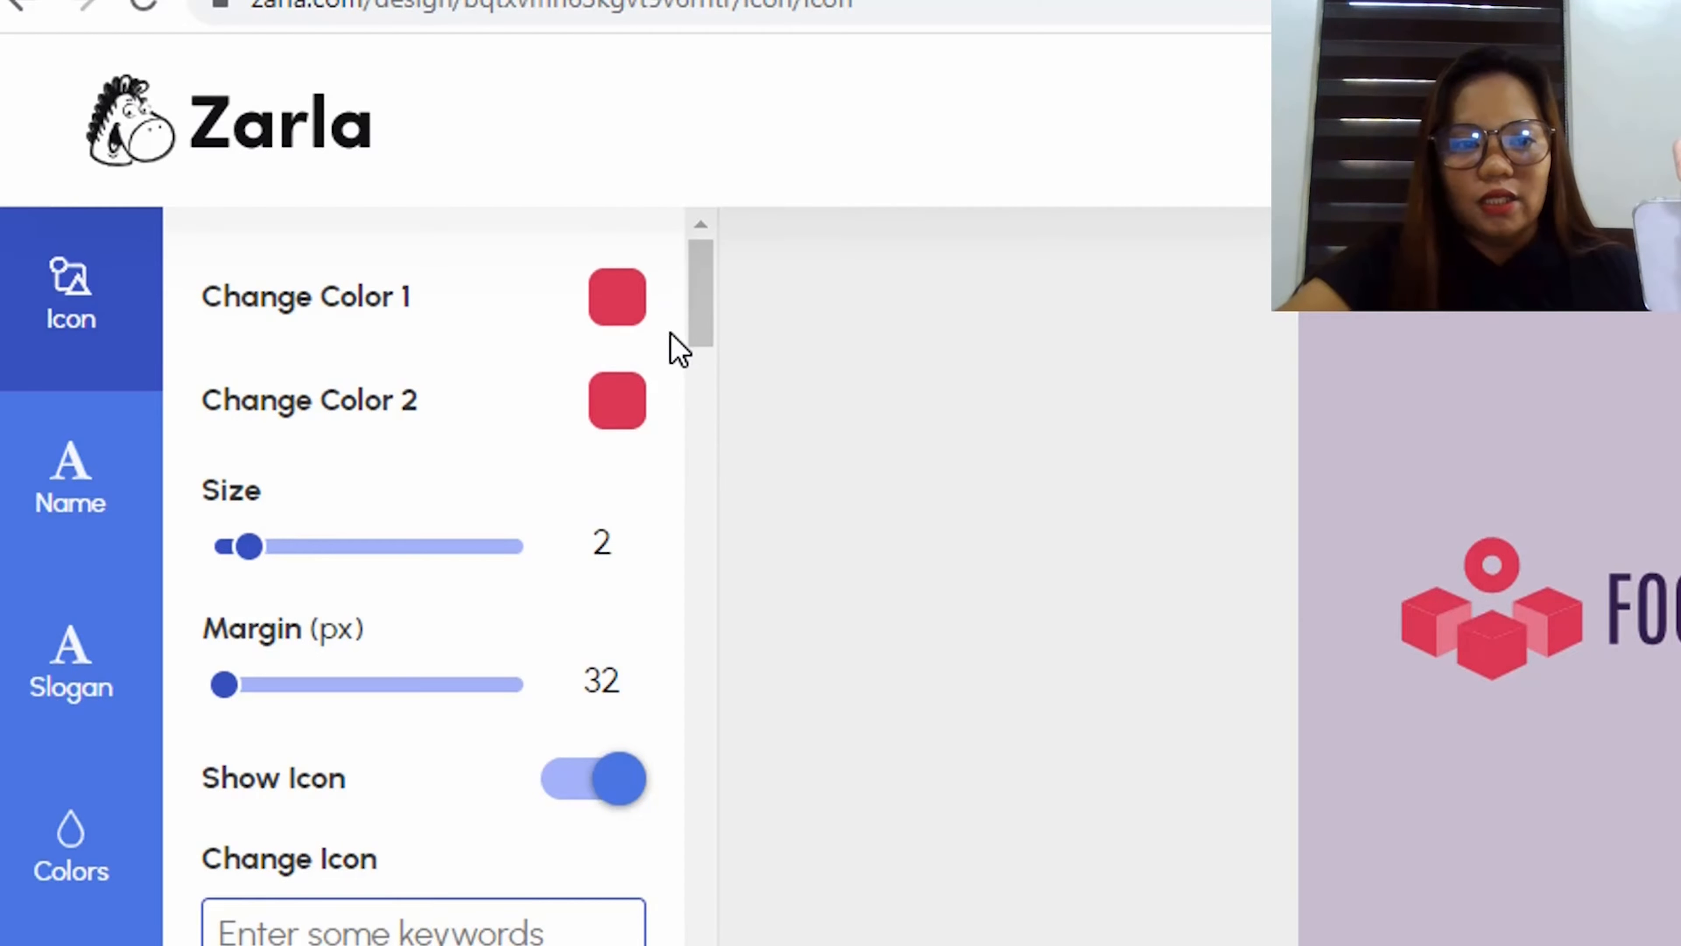
Step: Set the icon's color 1 to yellow #FFF600 and color 2 to green #3F8631
left_click(611, 317)
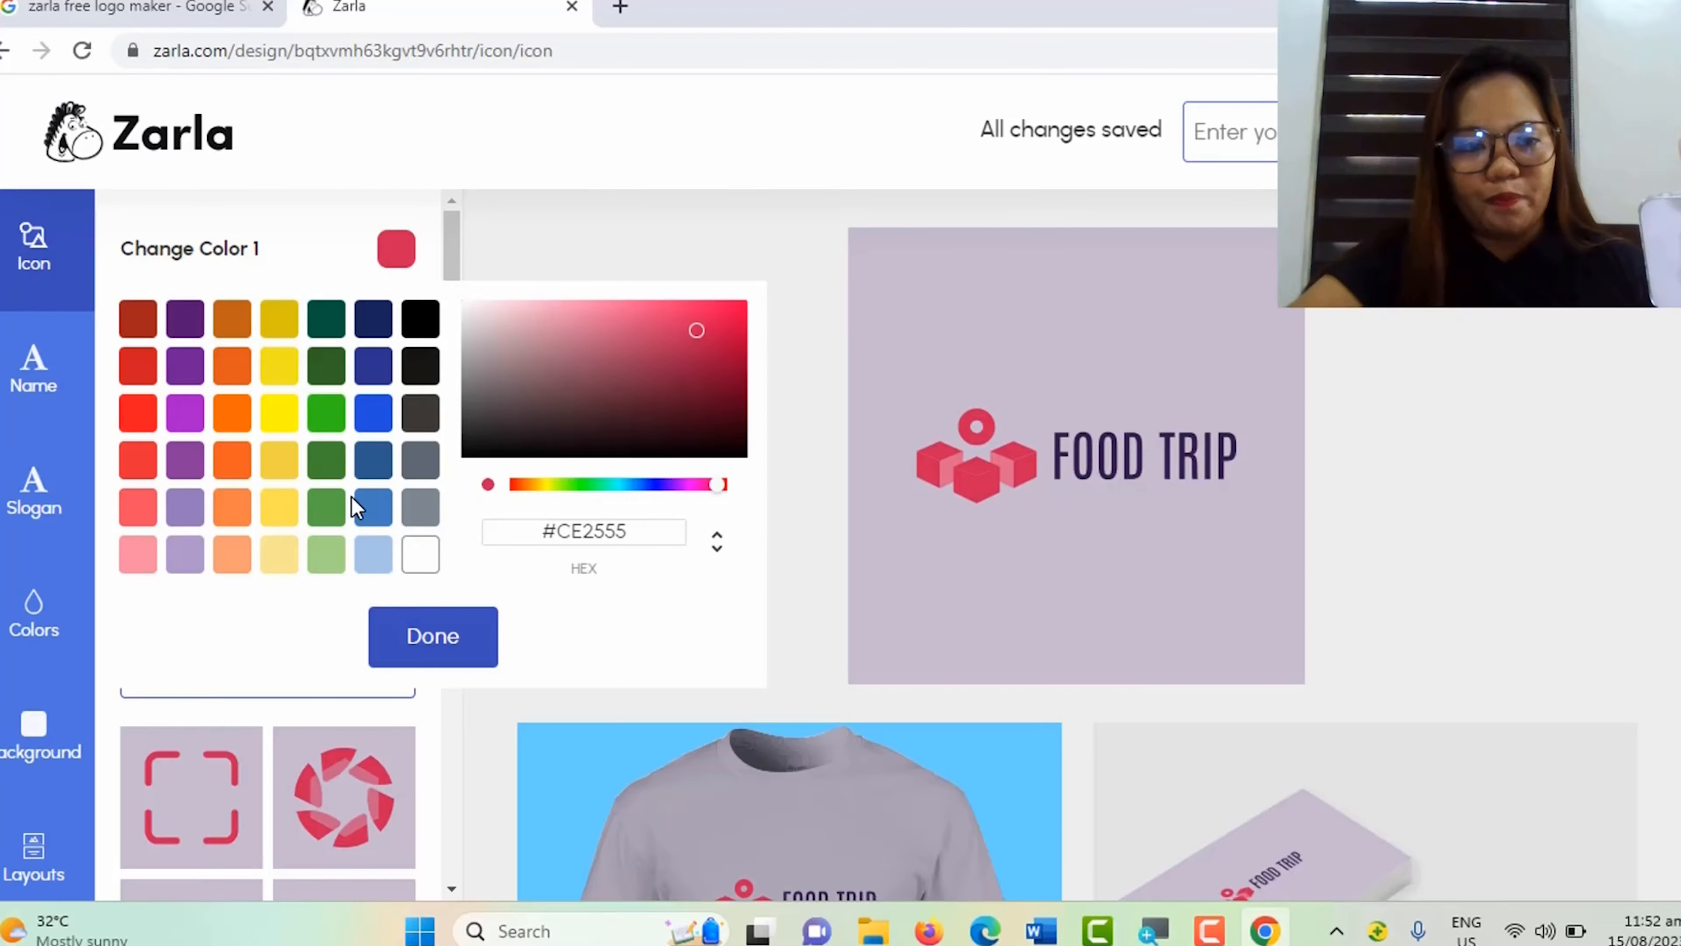
left_click(279, 416)
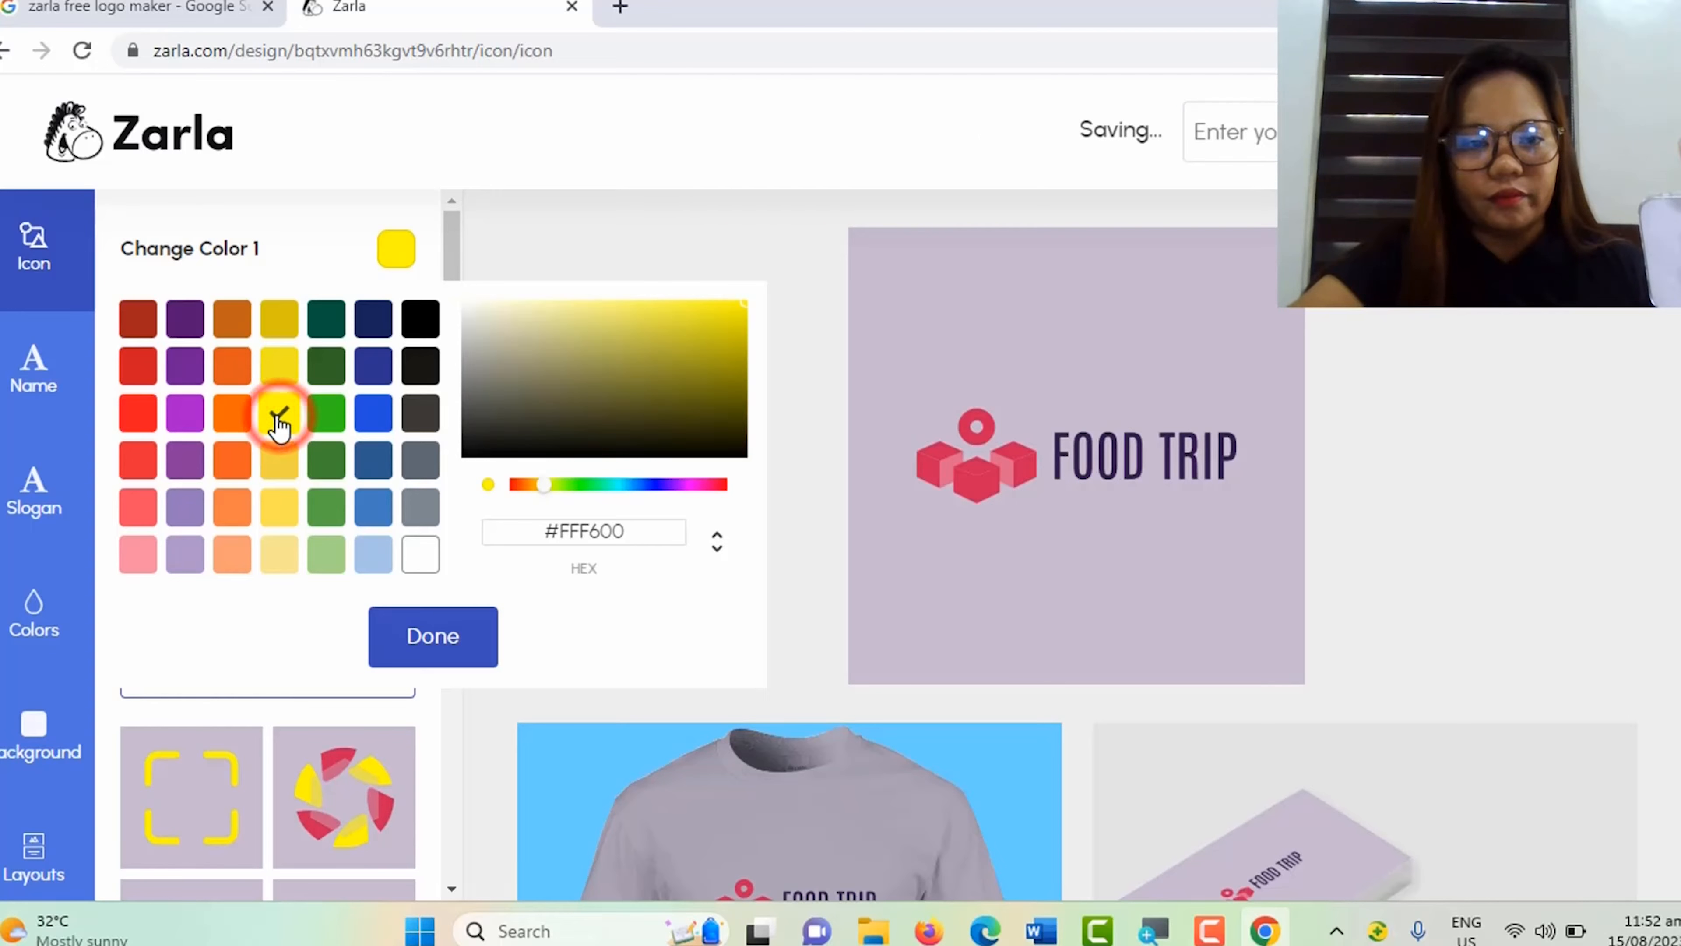
left_click(429, 647)
left_click(397, 321)
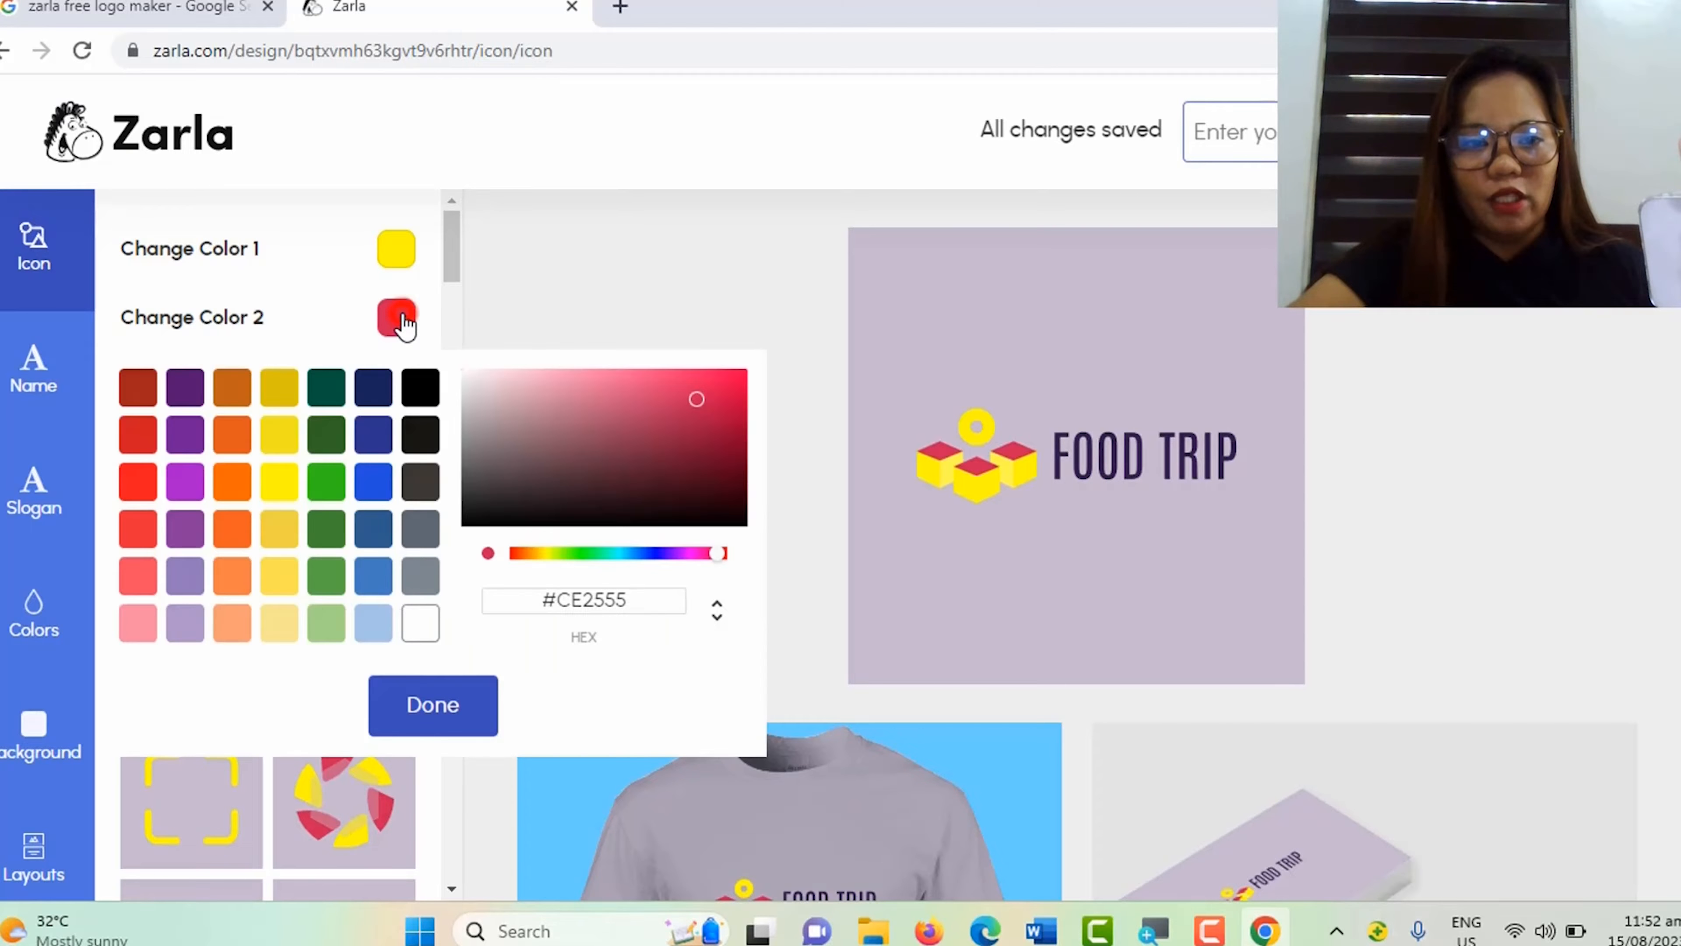
left_click(327, 529)
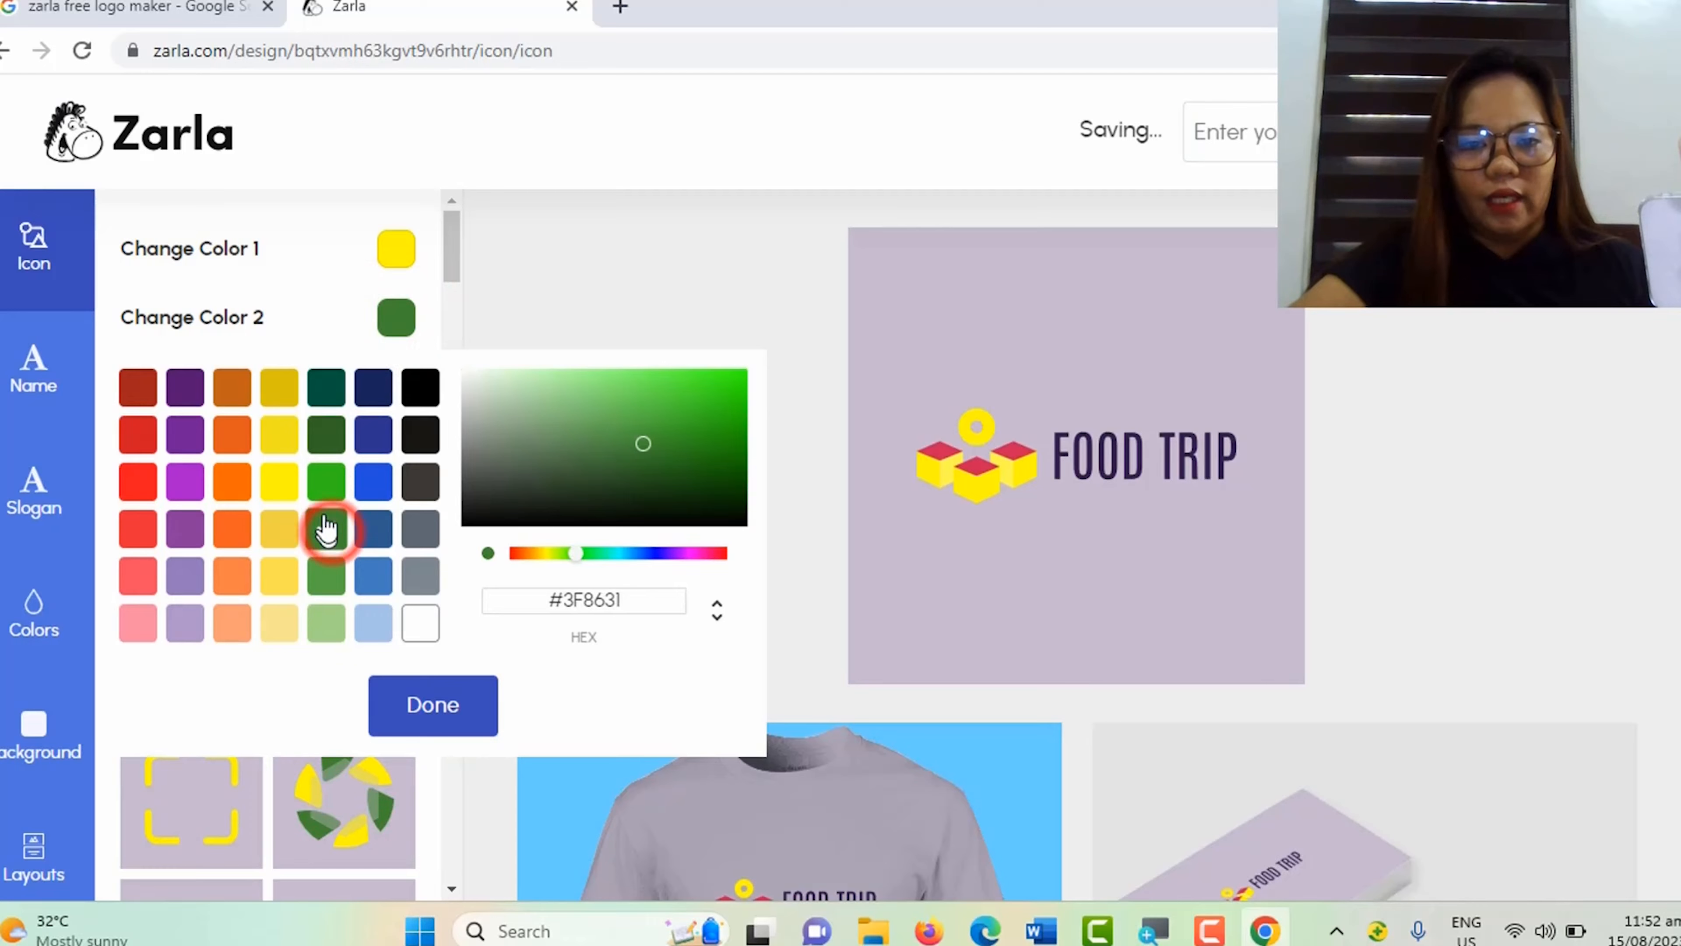
left_click(416, 718)
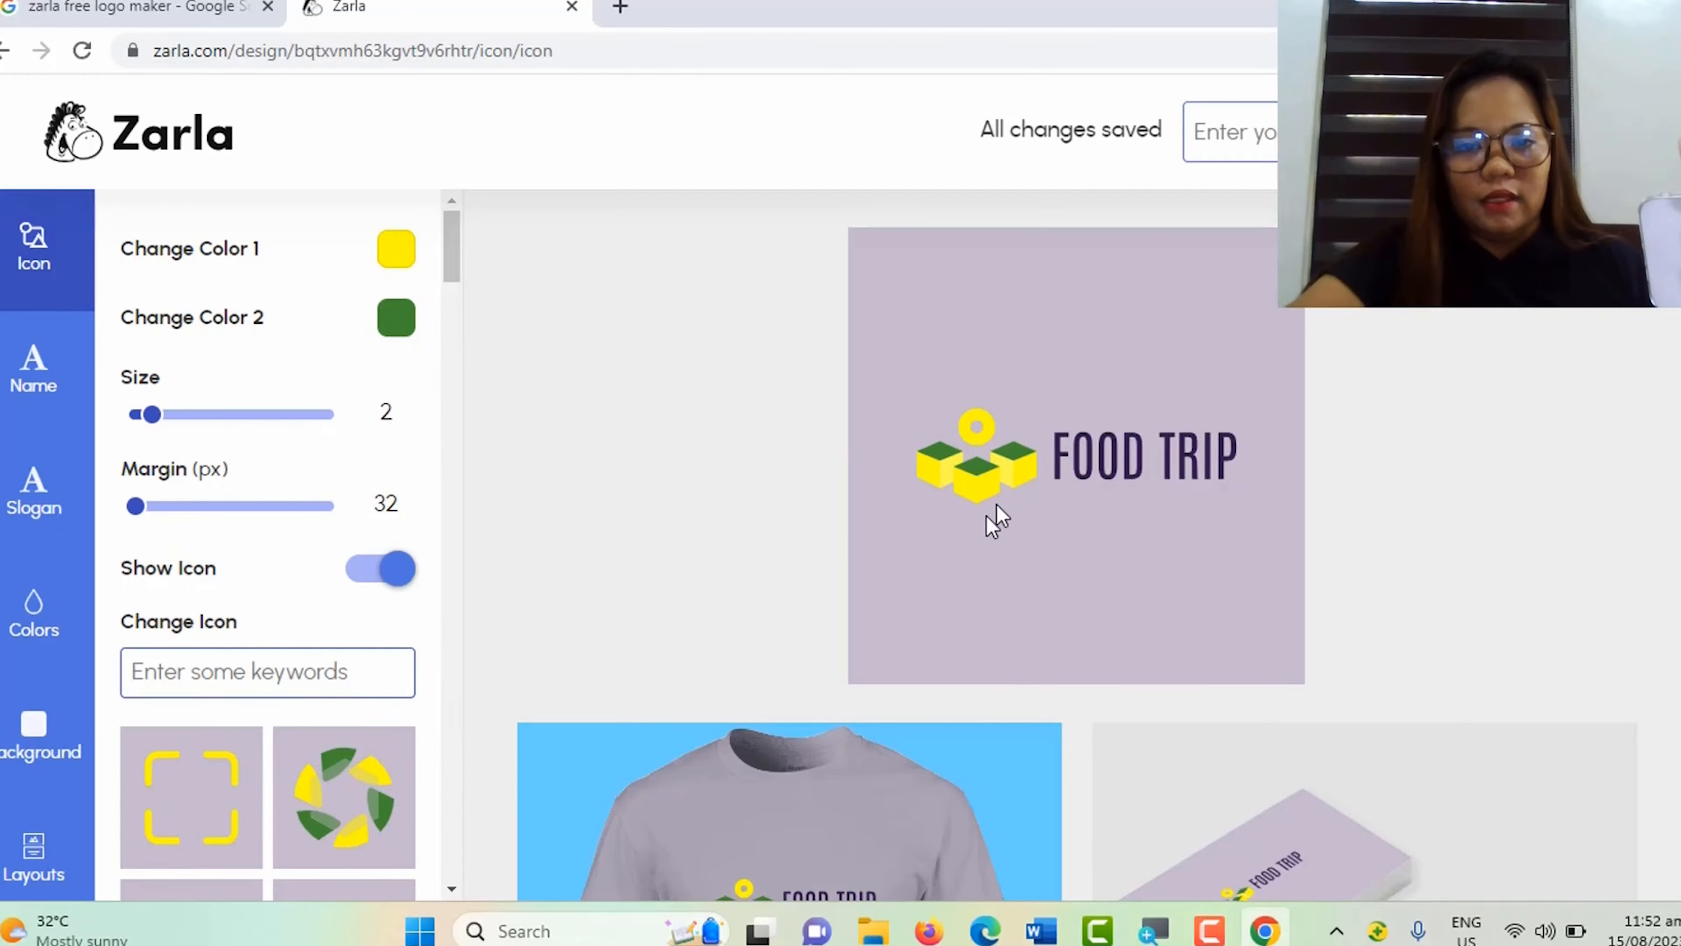
Step: Set the icon's color 1 to bright green and color 2 to yellow #EFE31E
left_click(395, 259)
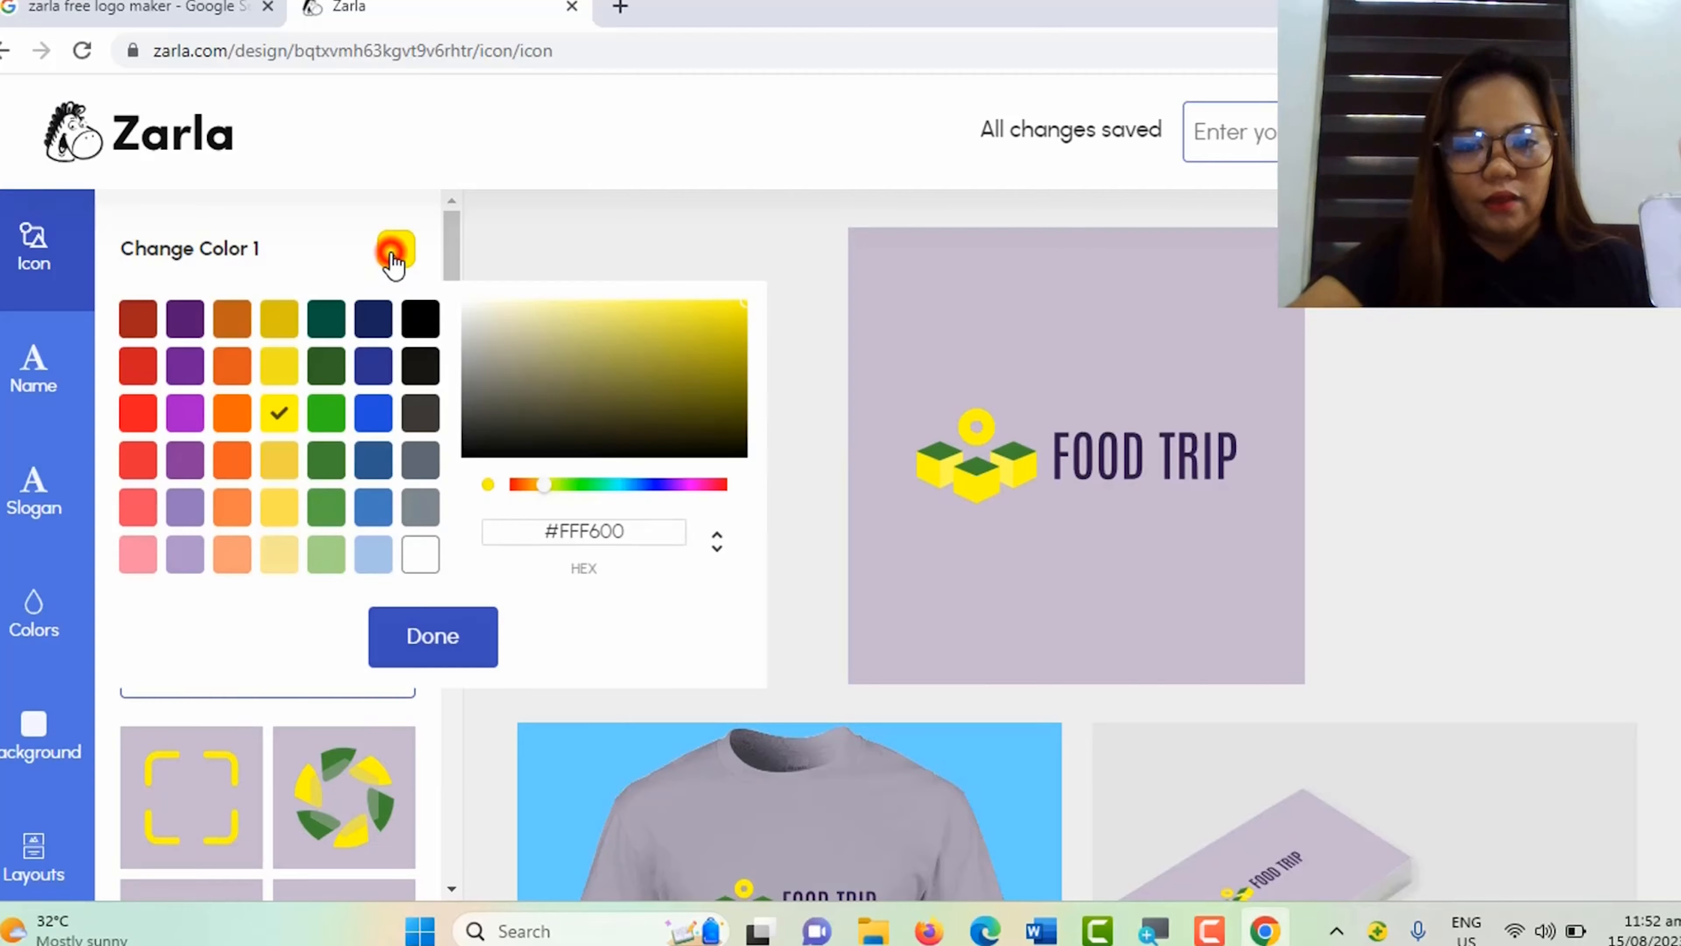
left_click(323, 414)
left_click(432, 636)
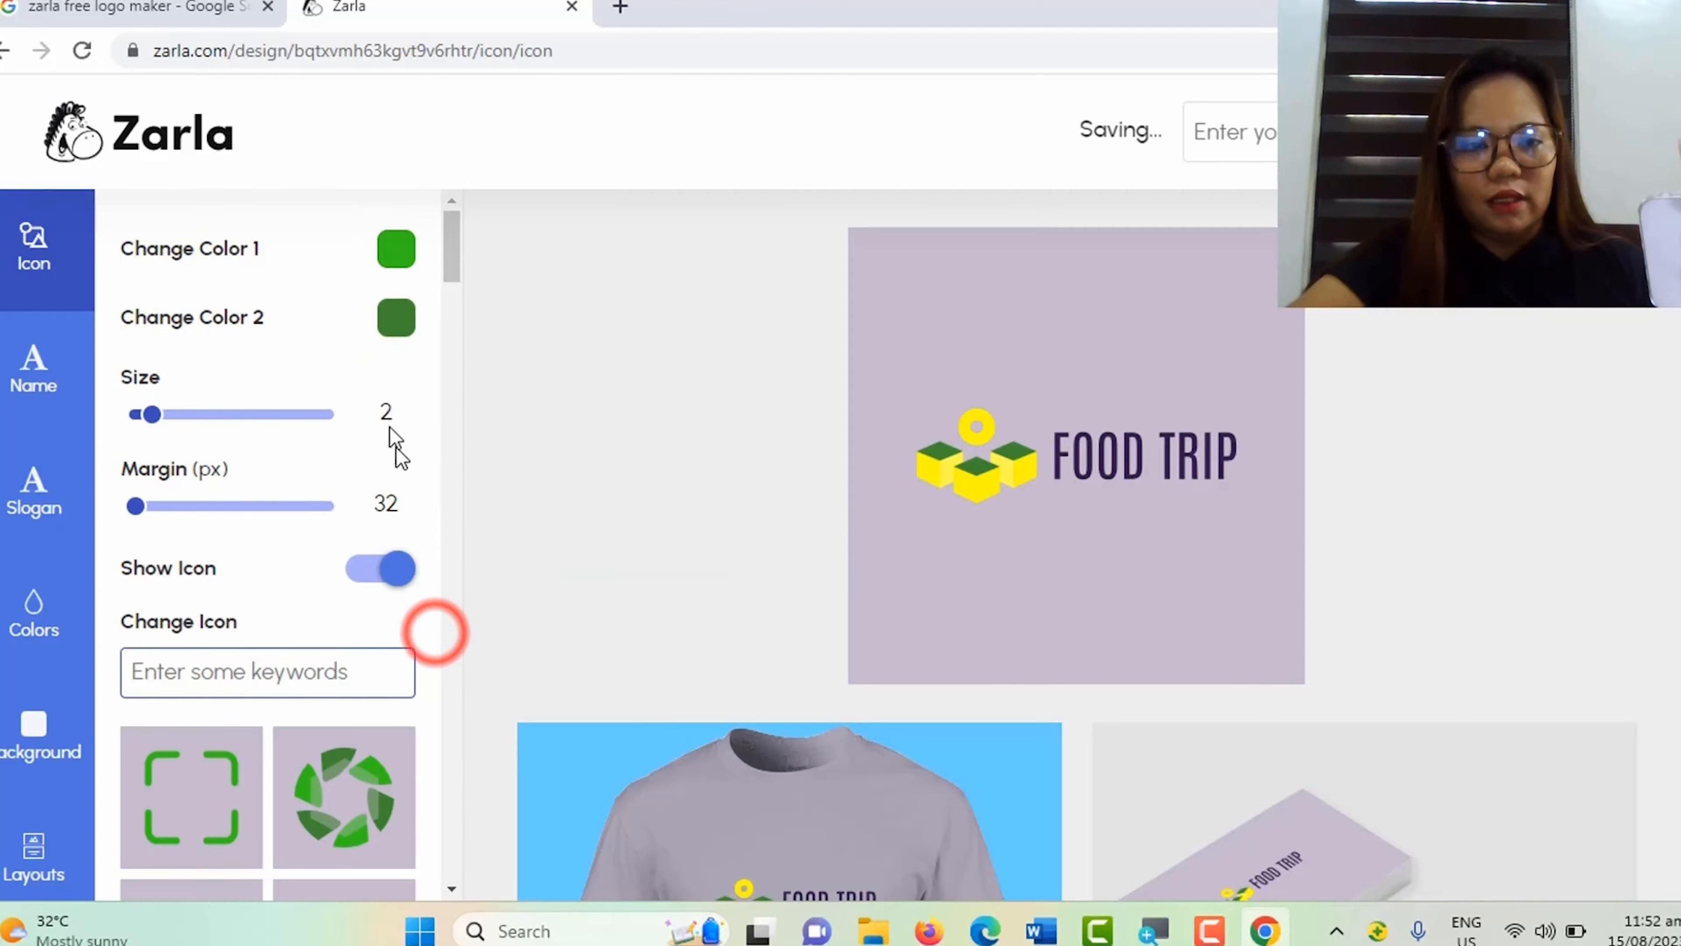
left_click(396, 318)
left_click(268, 482)
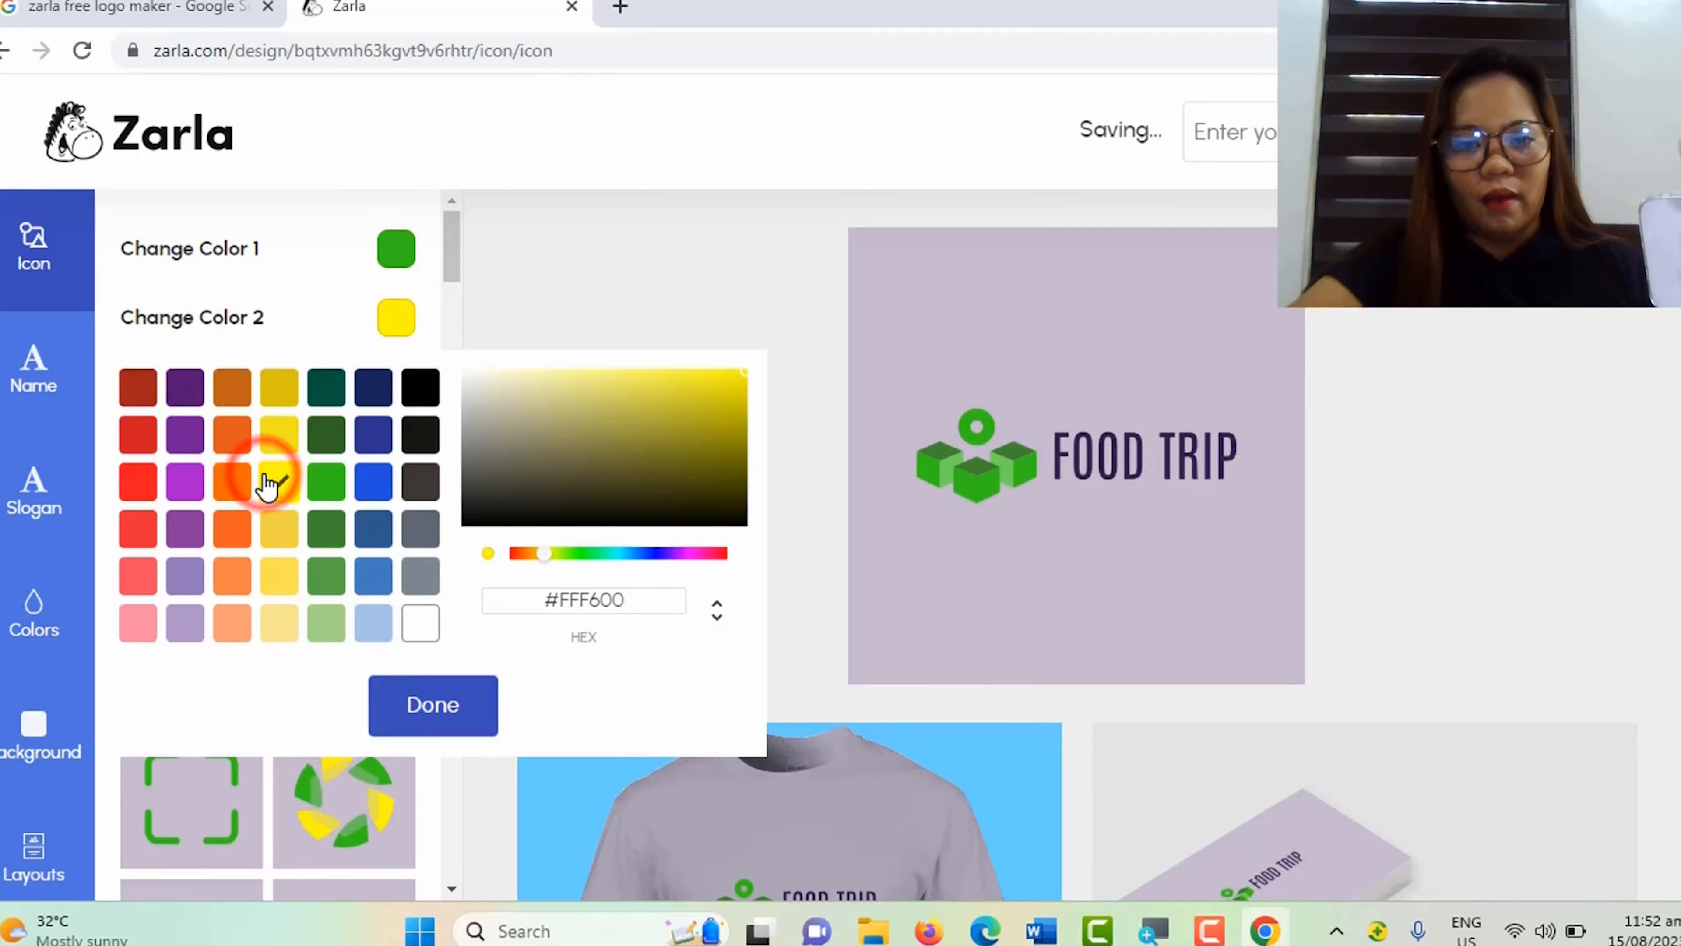
left_click(271, 437)
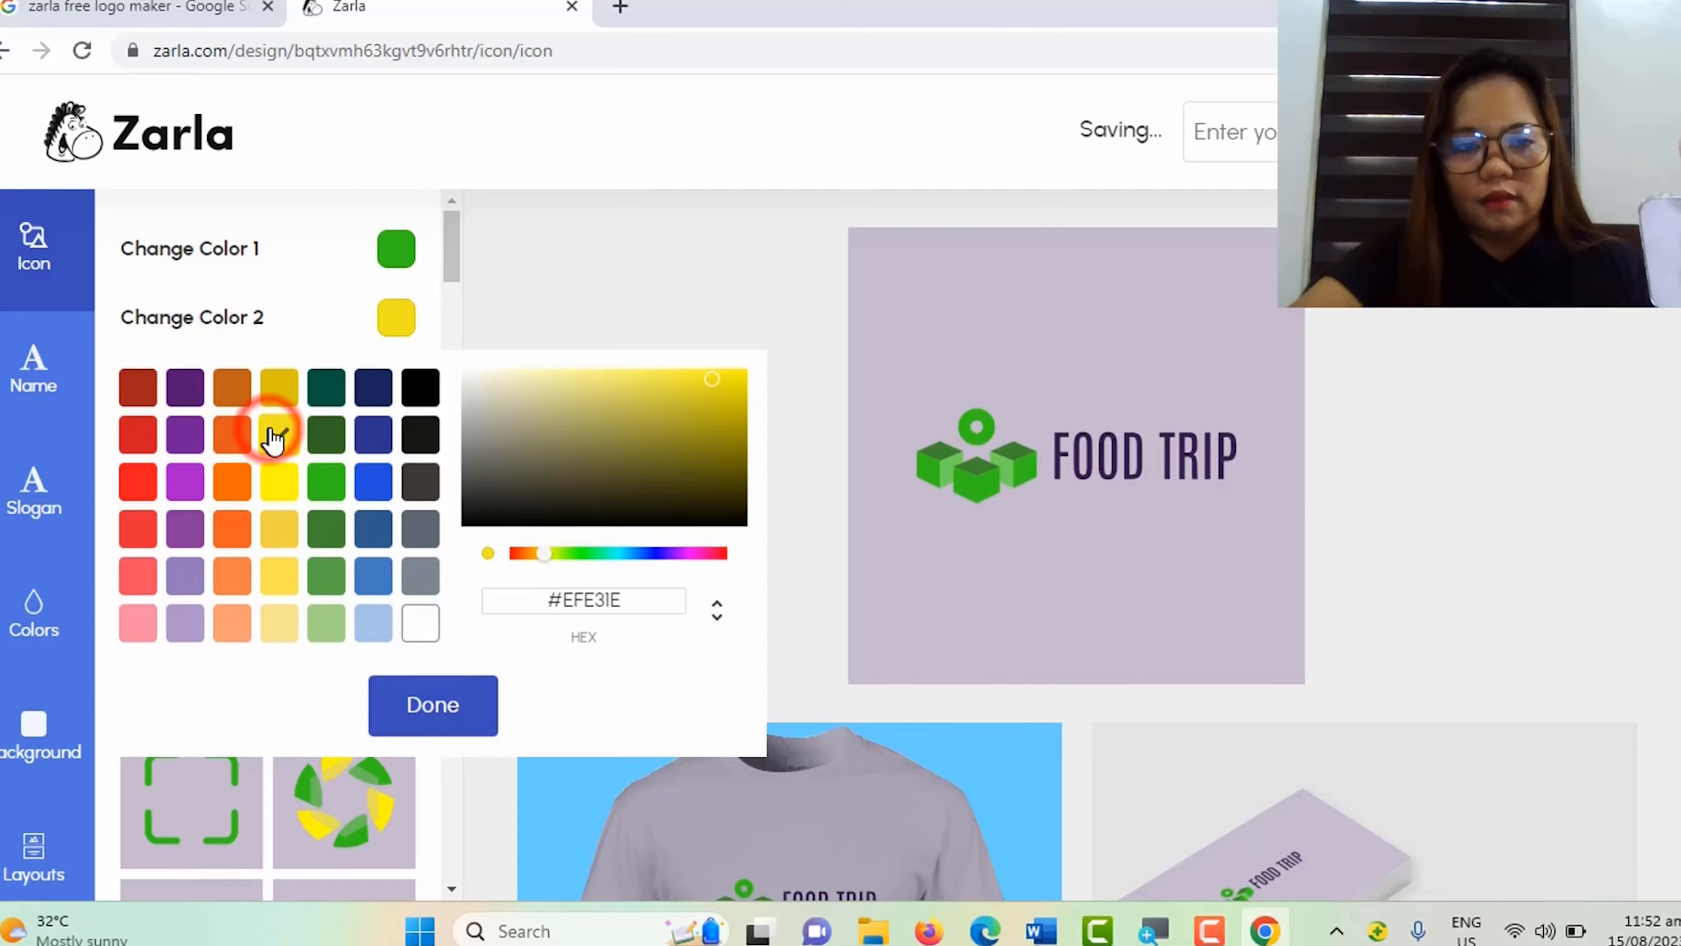
left_click(433, 703)
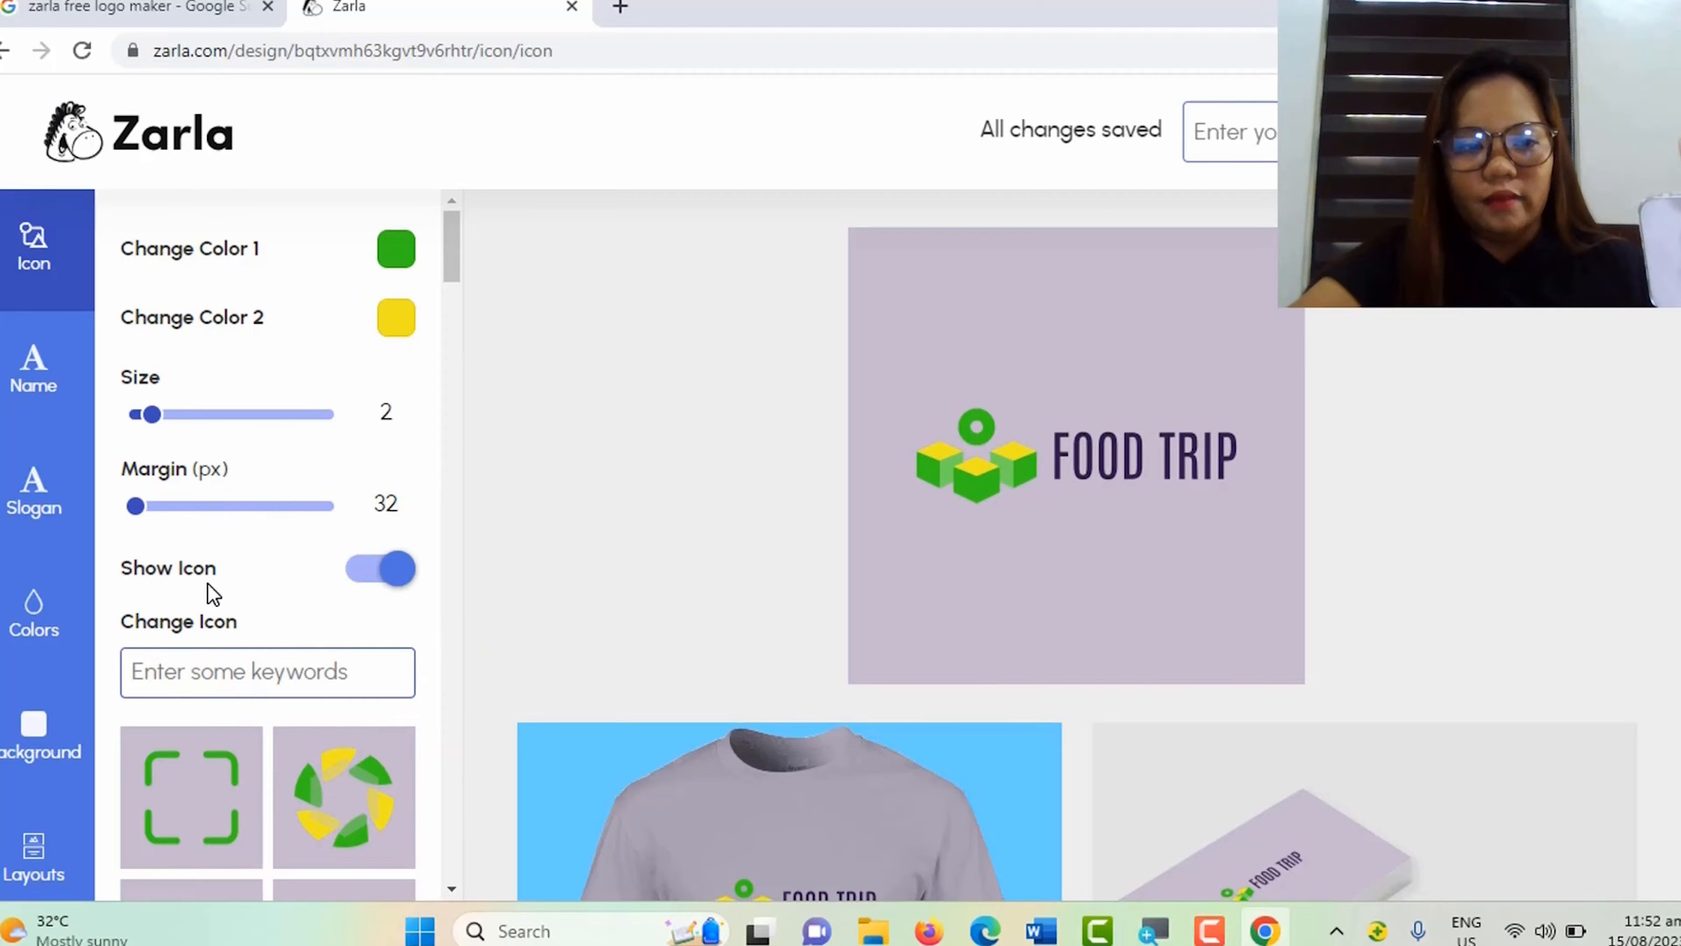
Step: Browse the icon library and change the logo's icon to the round globe with wavy stripes
scroll(387, 618, "down", 4)
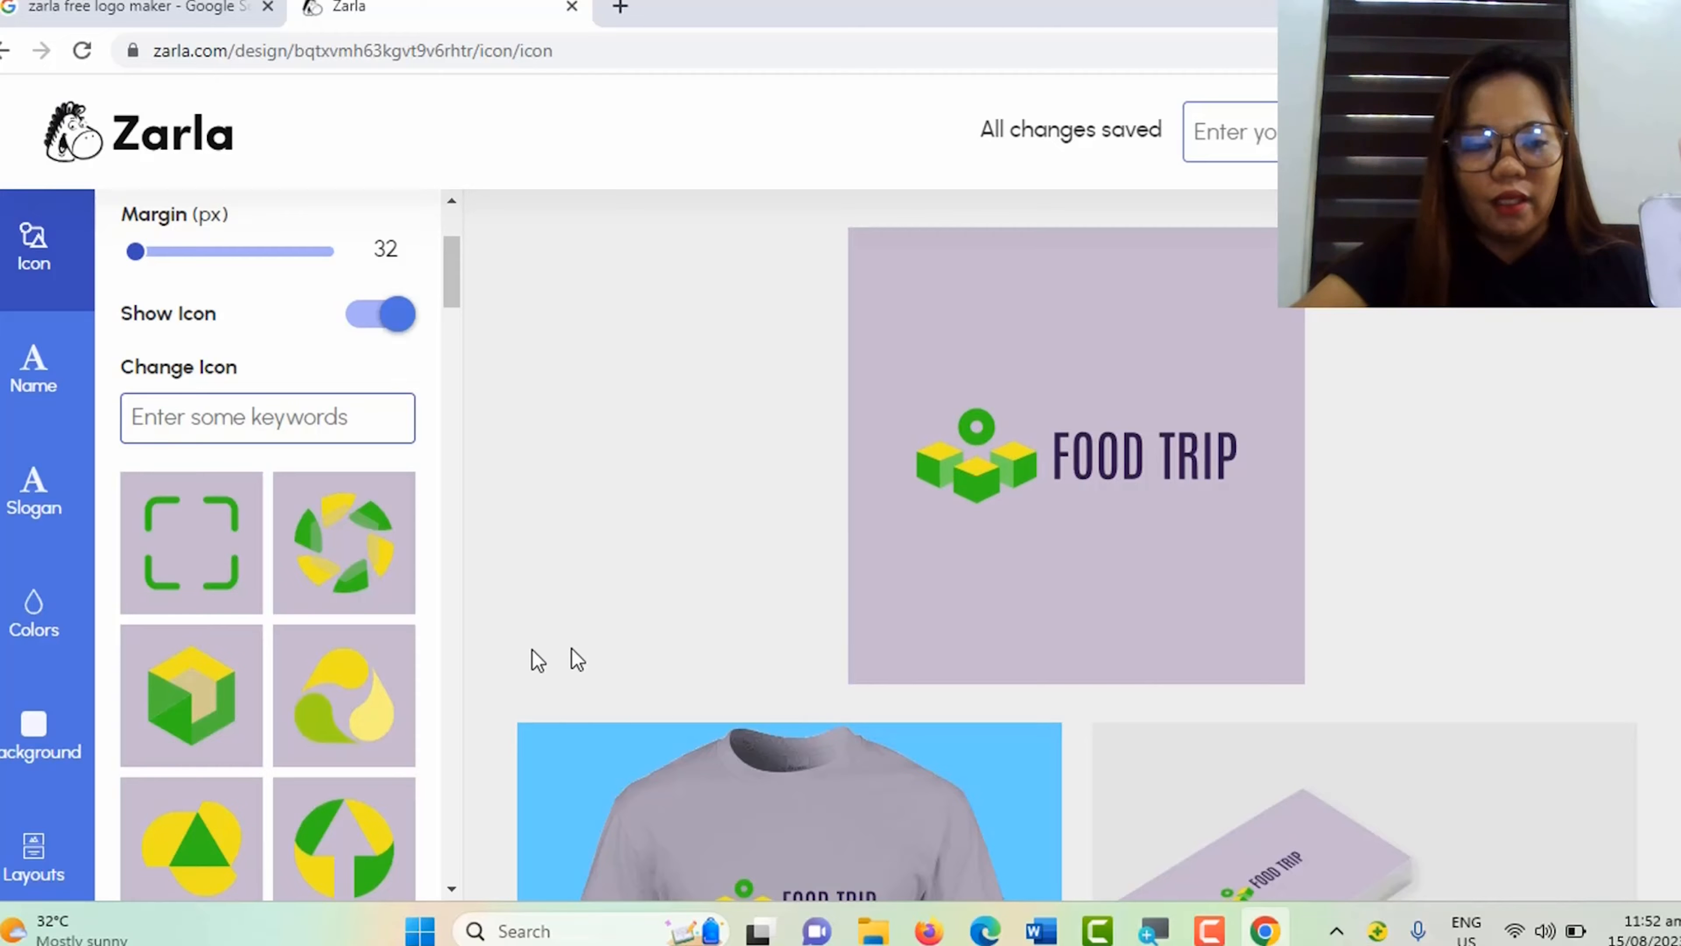
scroll(345, 744, "down", 2)
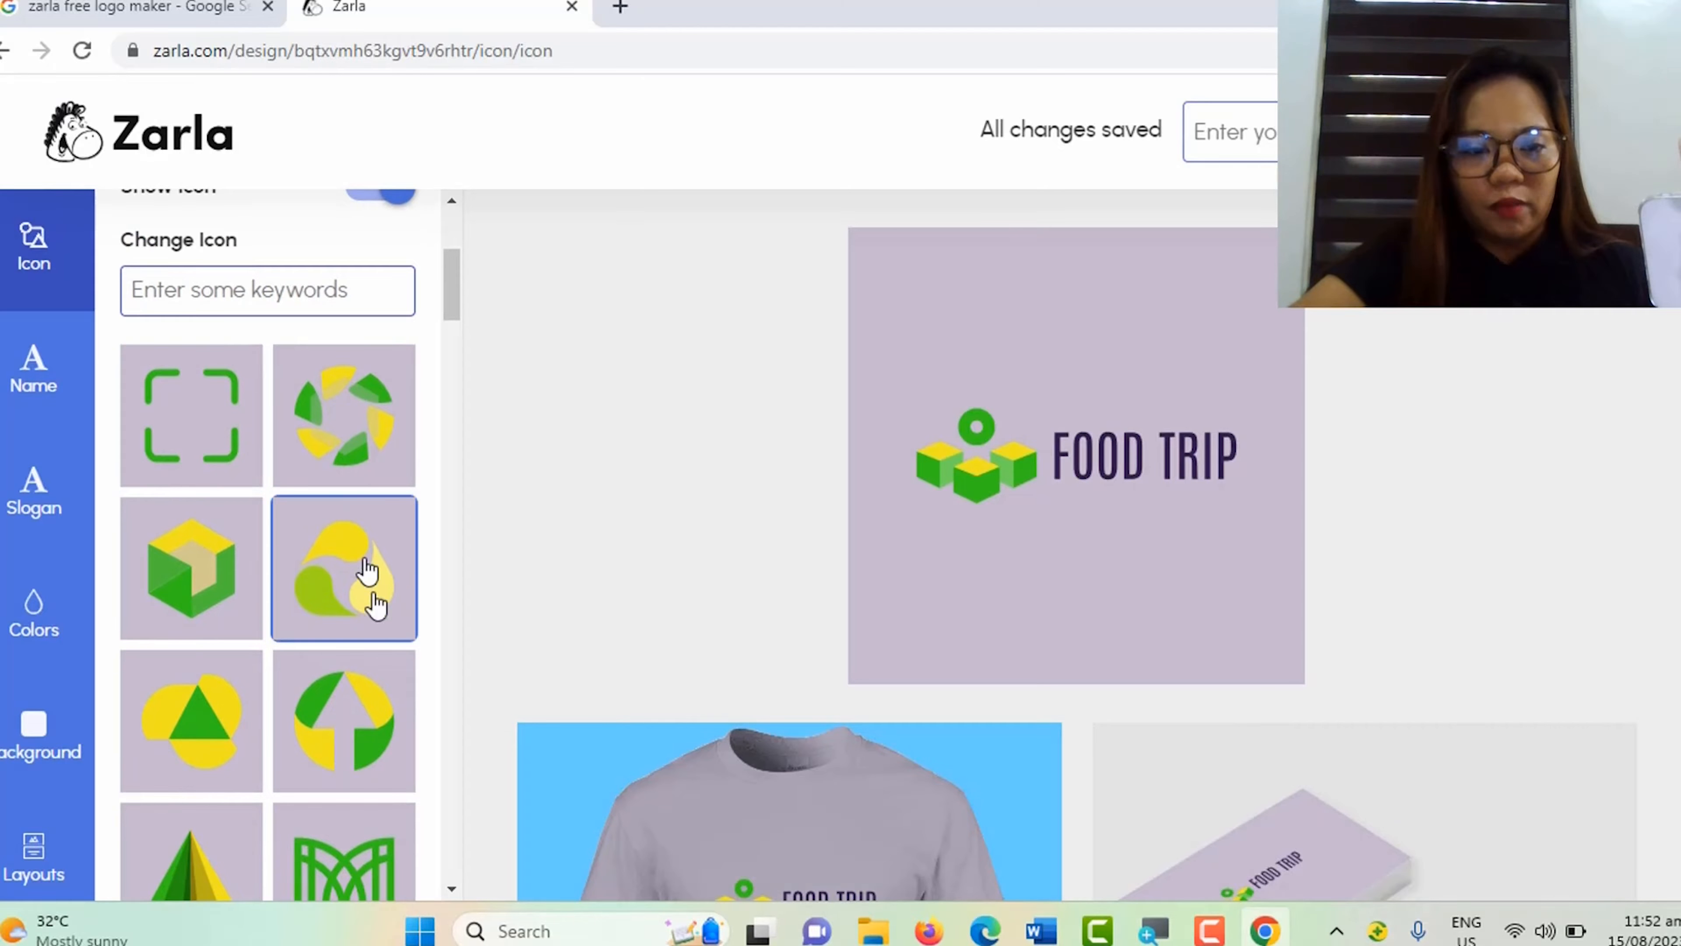
scroll(353, 761, "down", 1)
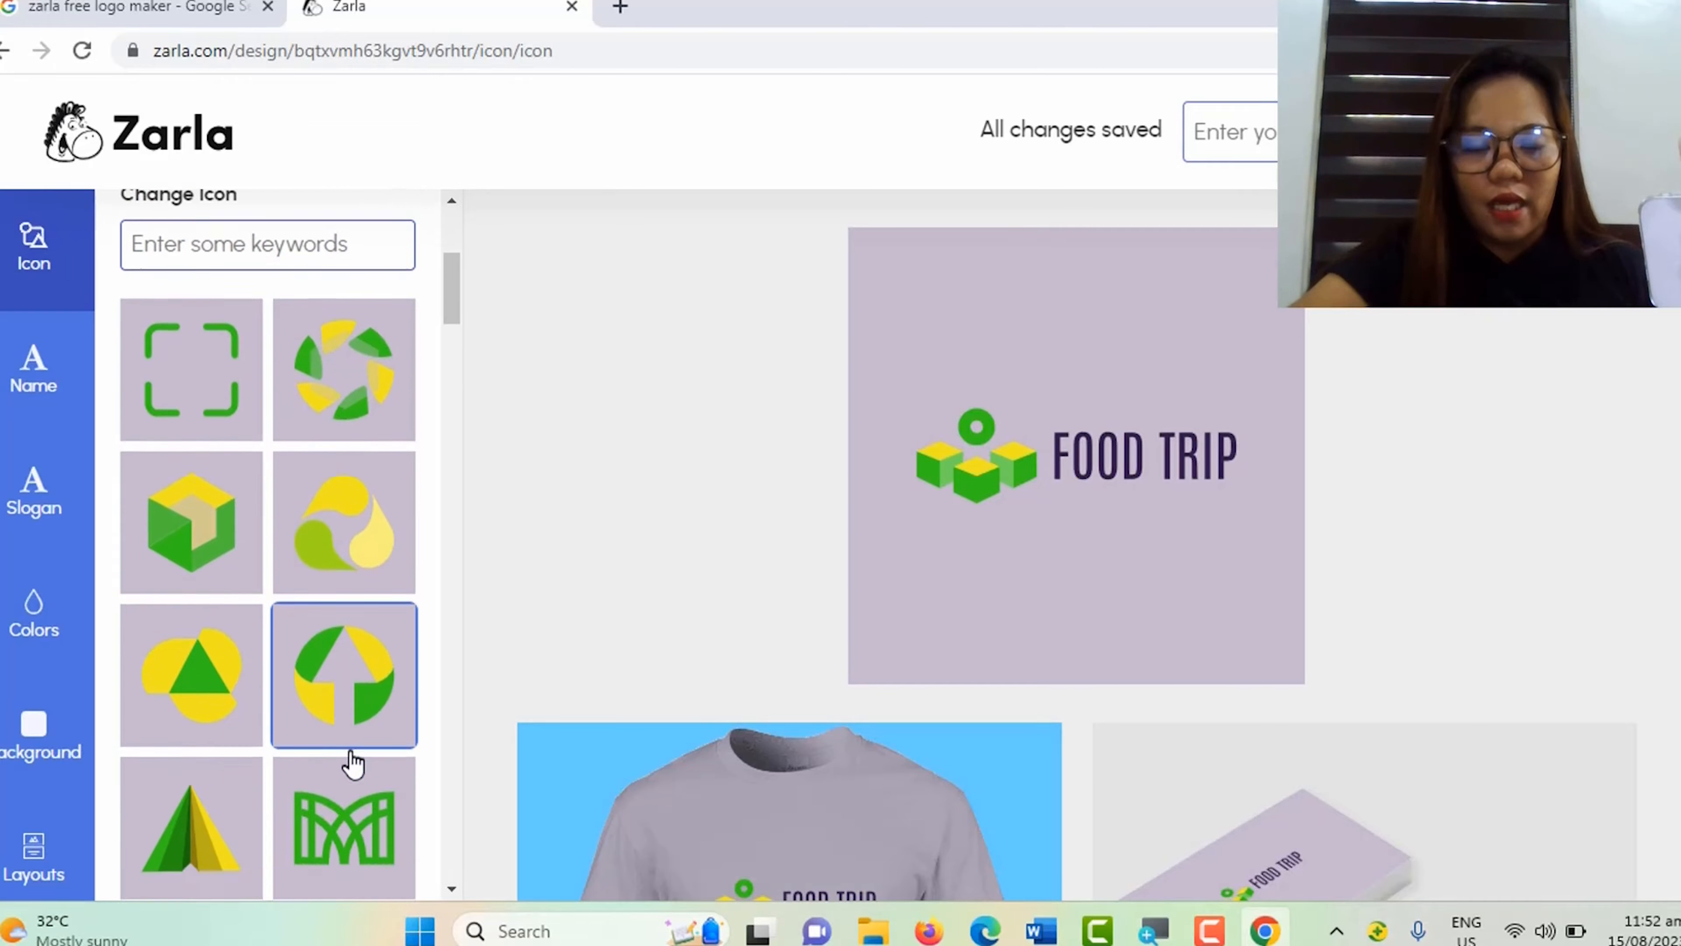
scroll(352, 761, "down", 7)
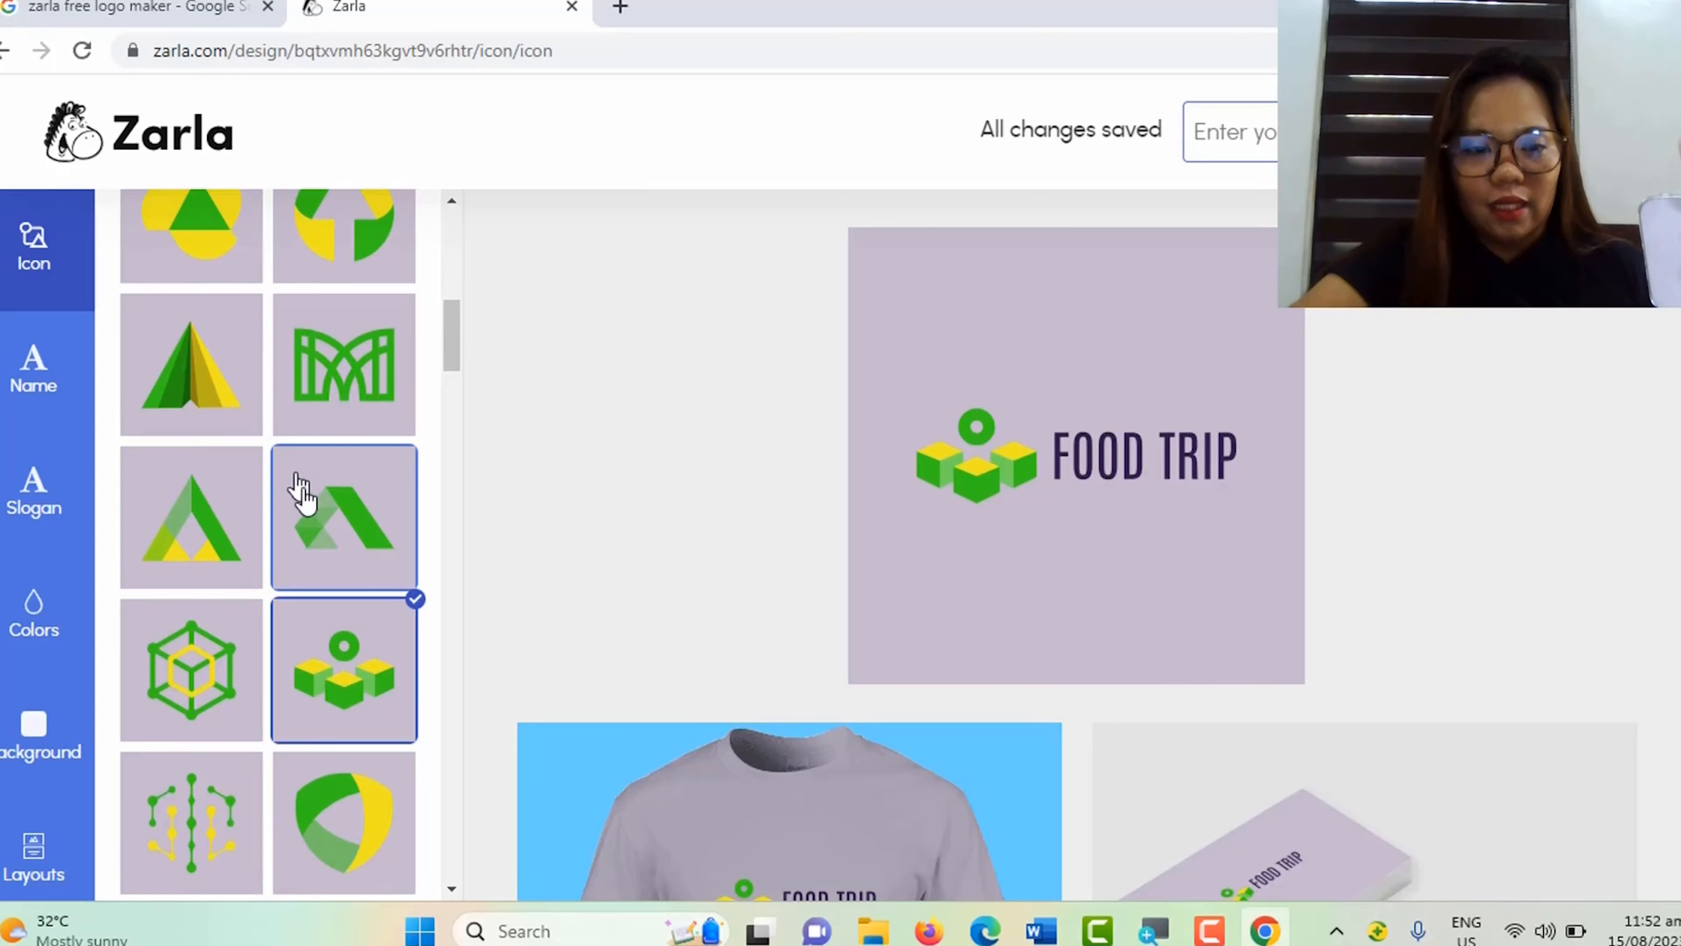
scroll(324, 734, "down", 6)
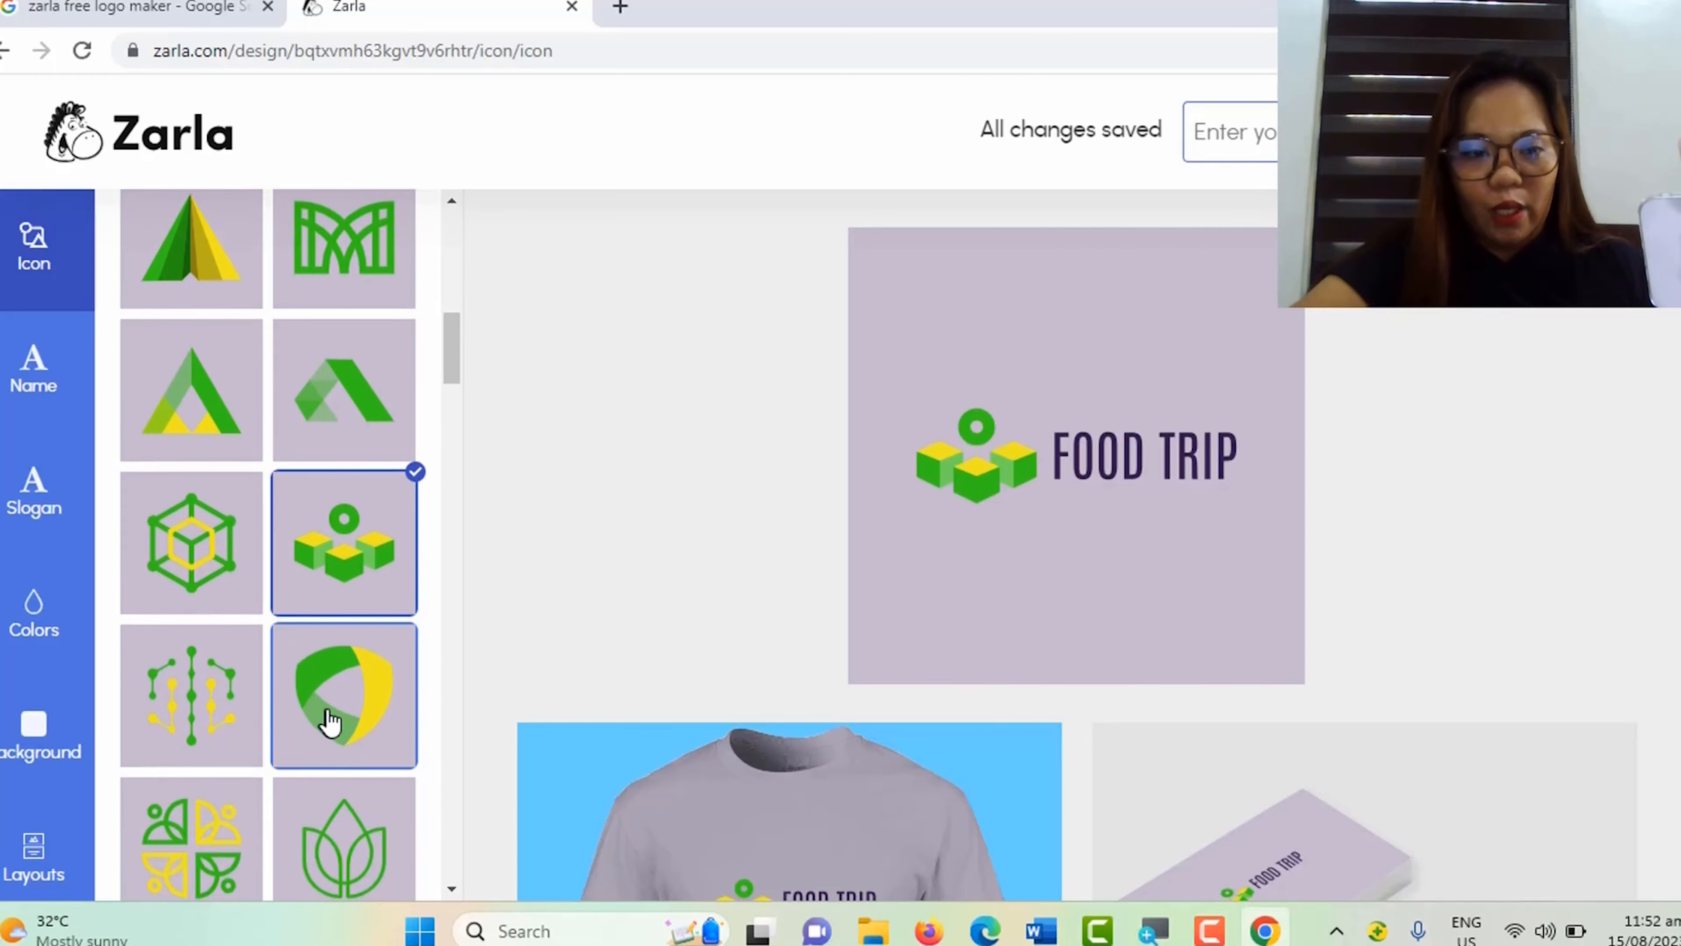
scroll(331, 734, "down", 20)
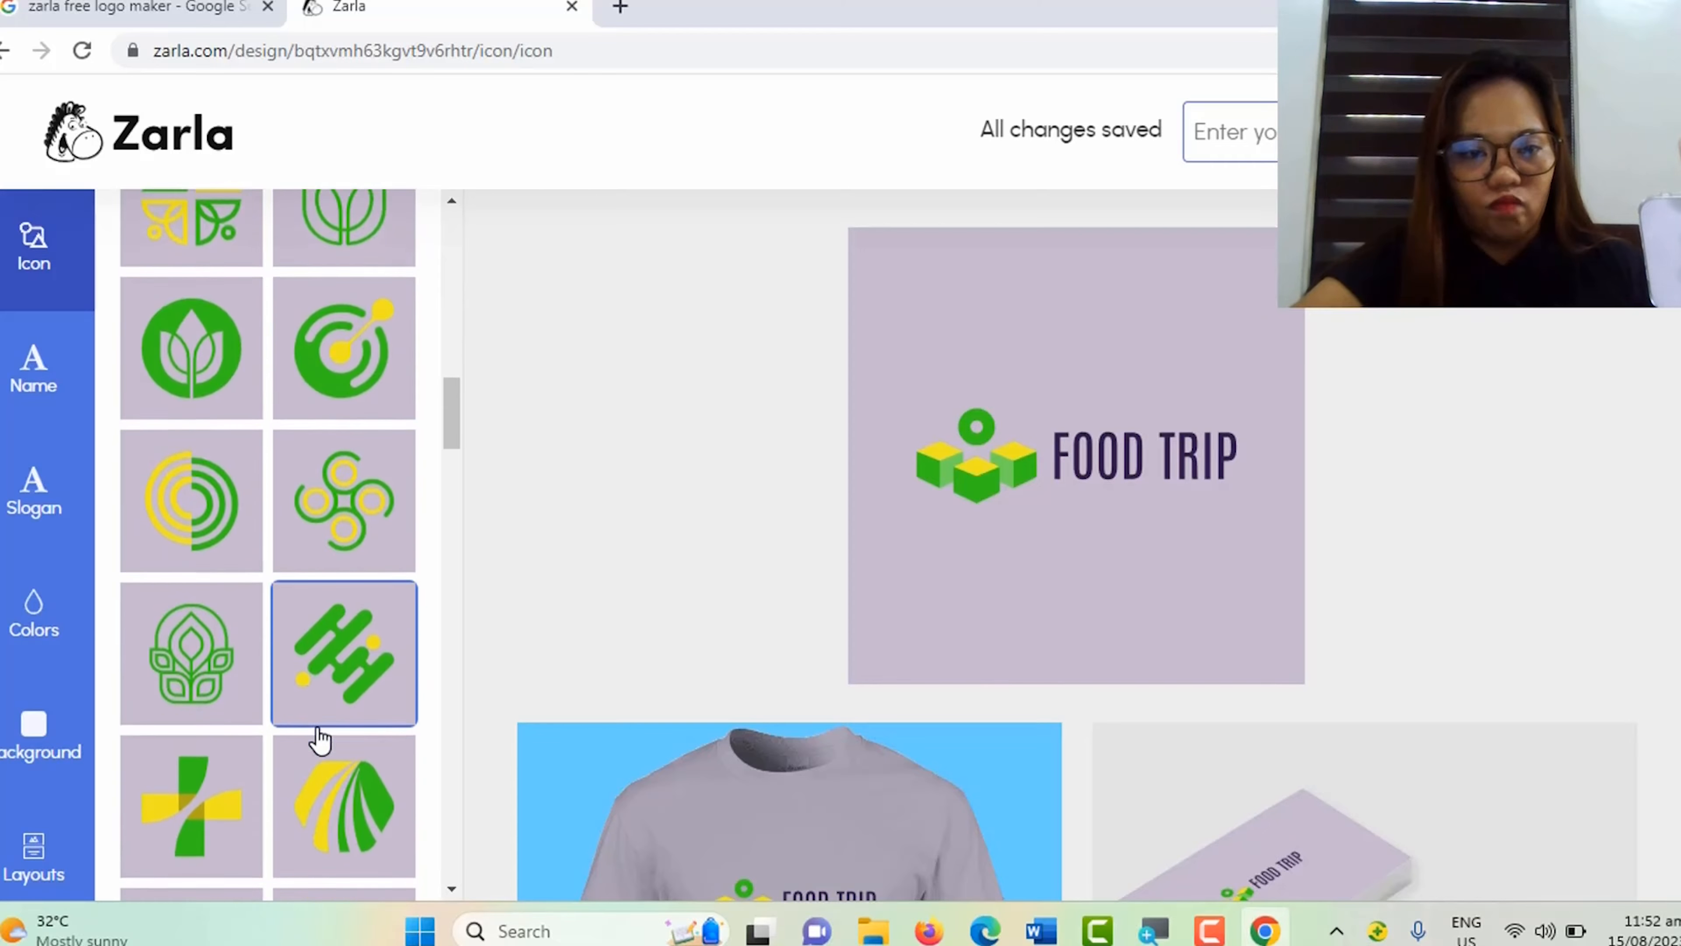
scroll(318, 738, "down", 9)
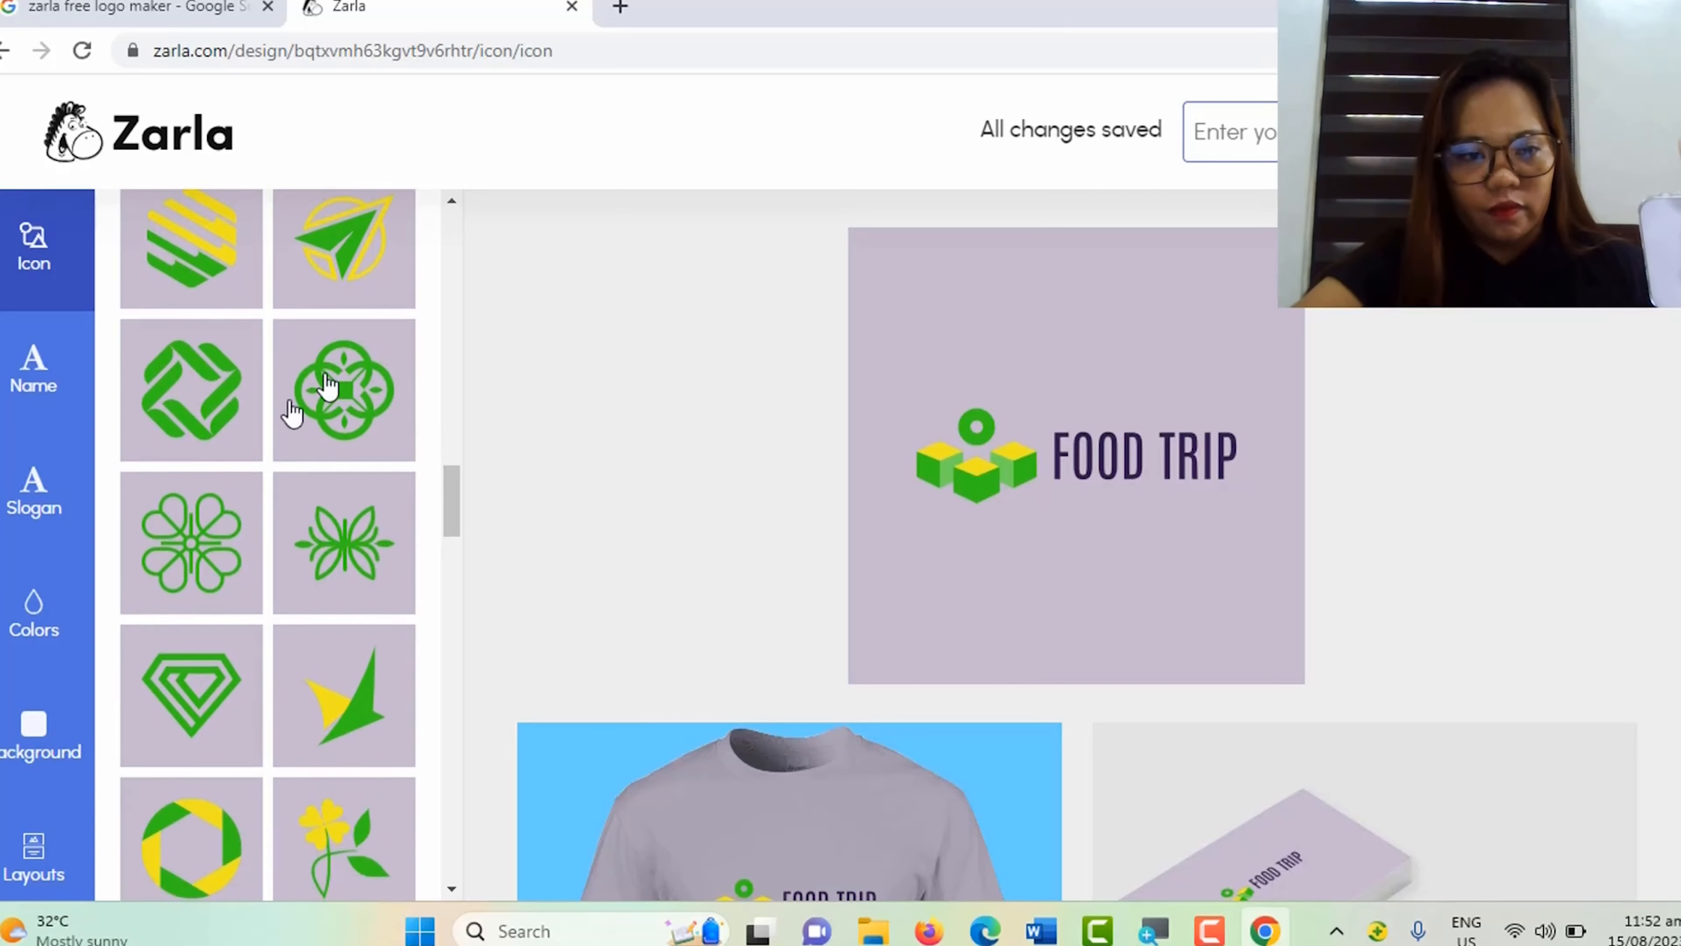
scroll(318, 778, "down", 15)
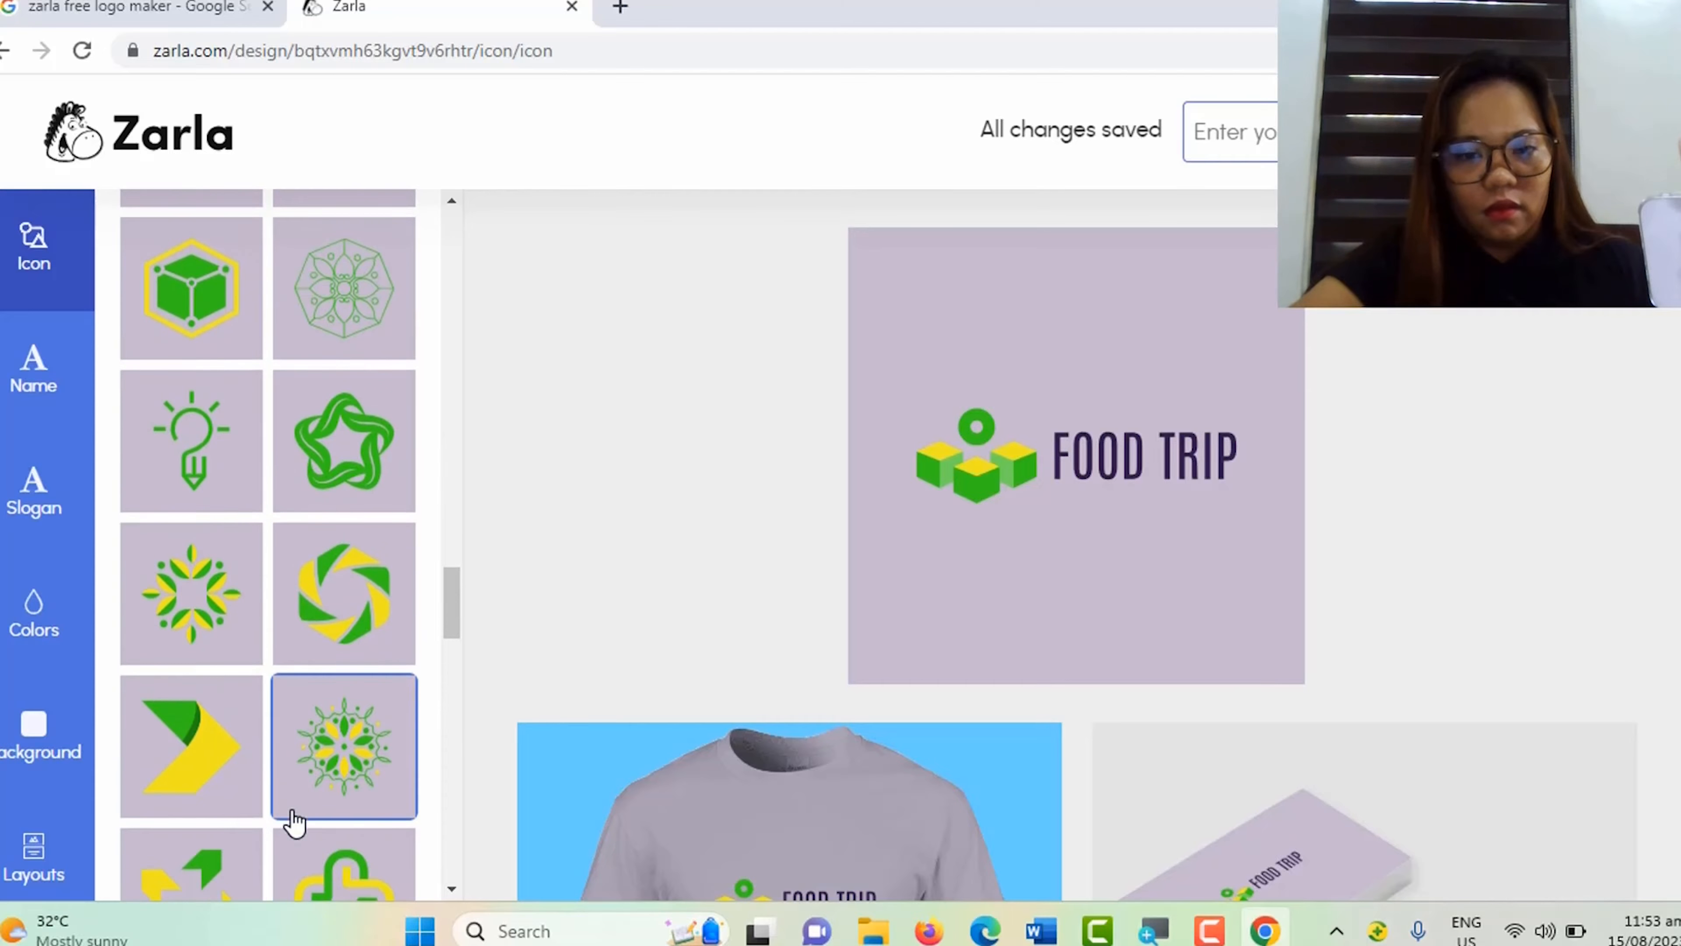
scroll(282, 831, "down", 6)
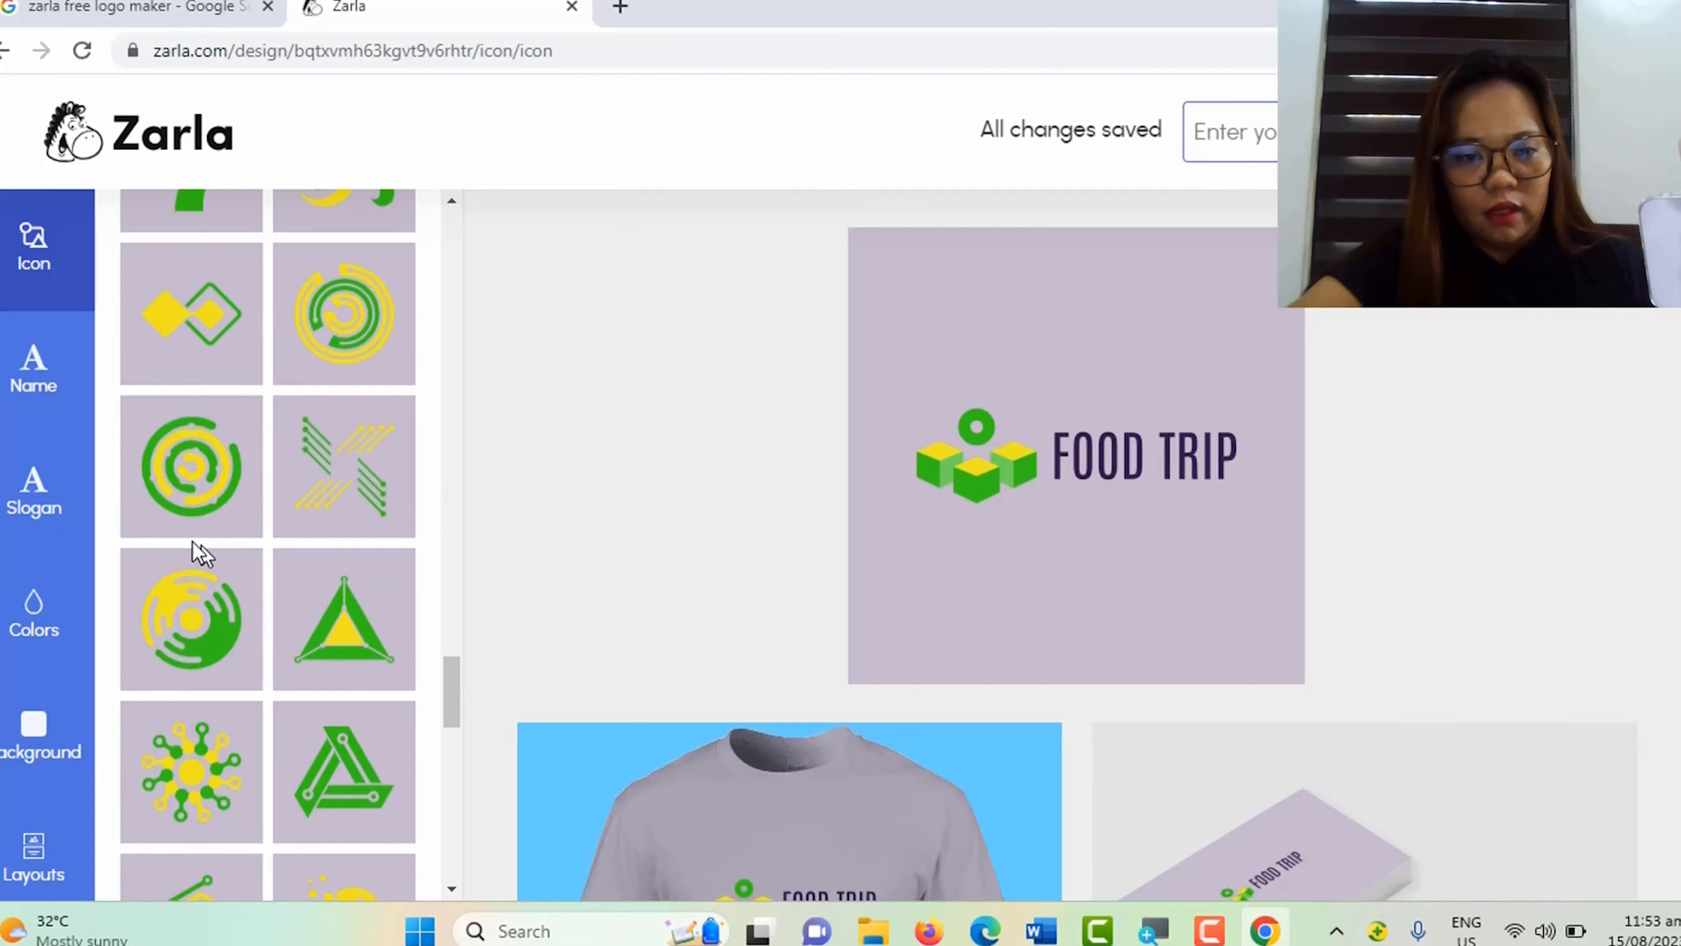
scroll(312, 486, "down", 6)
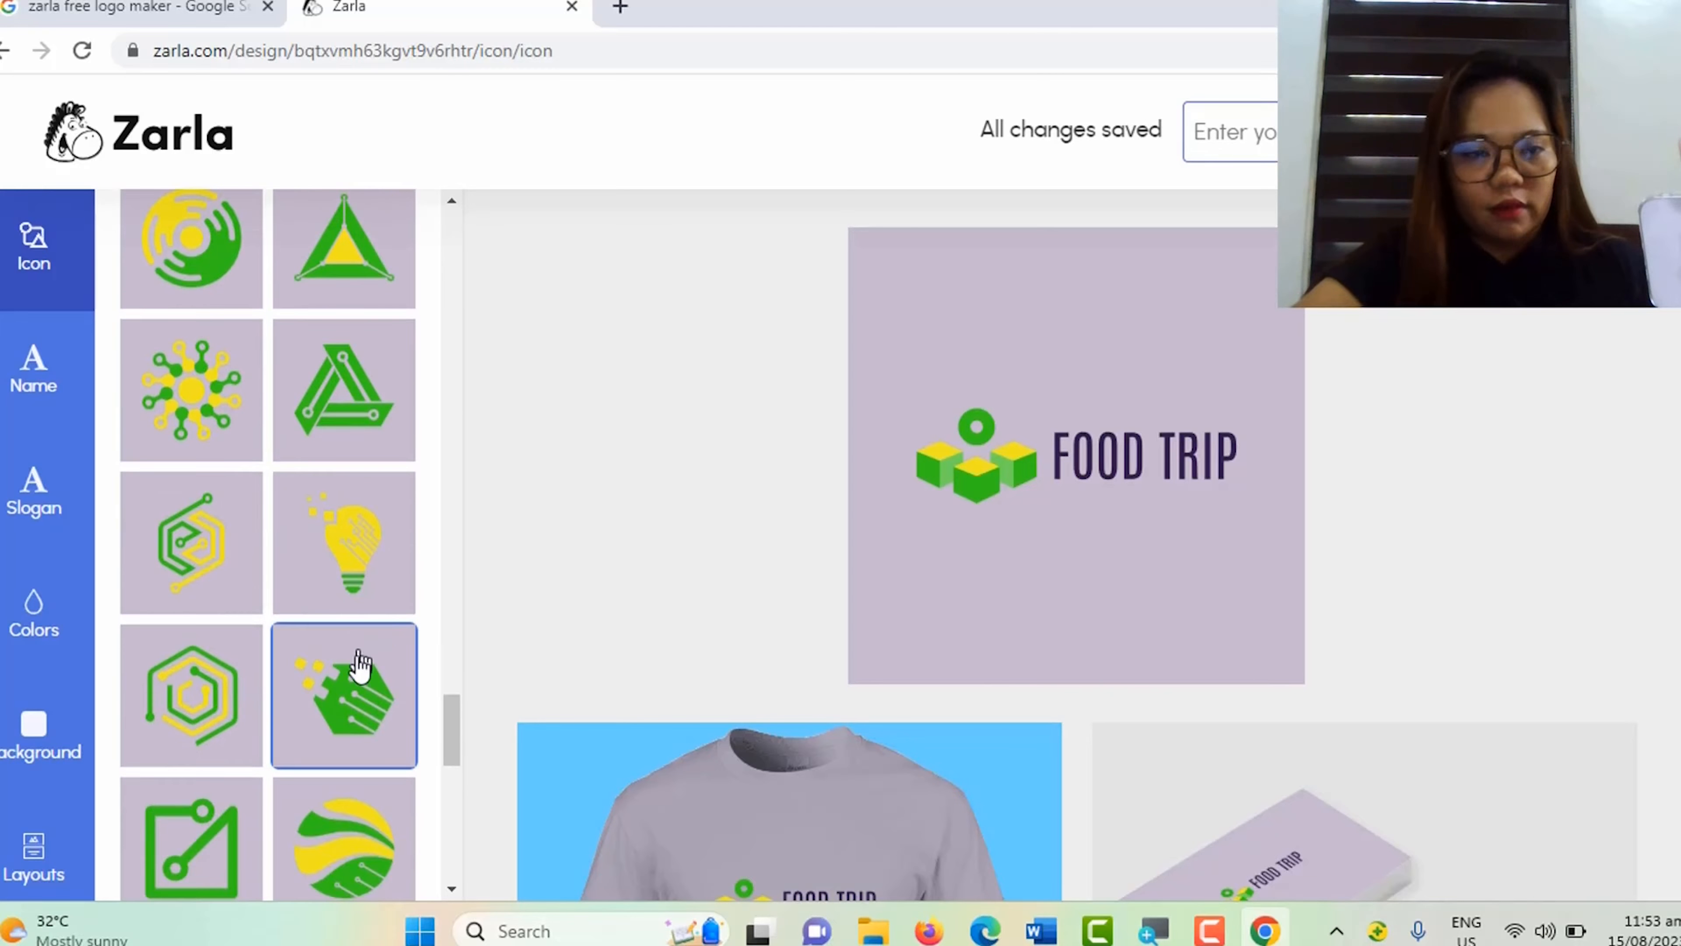
scroll(347, 692, "down", 4)
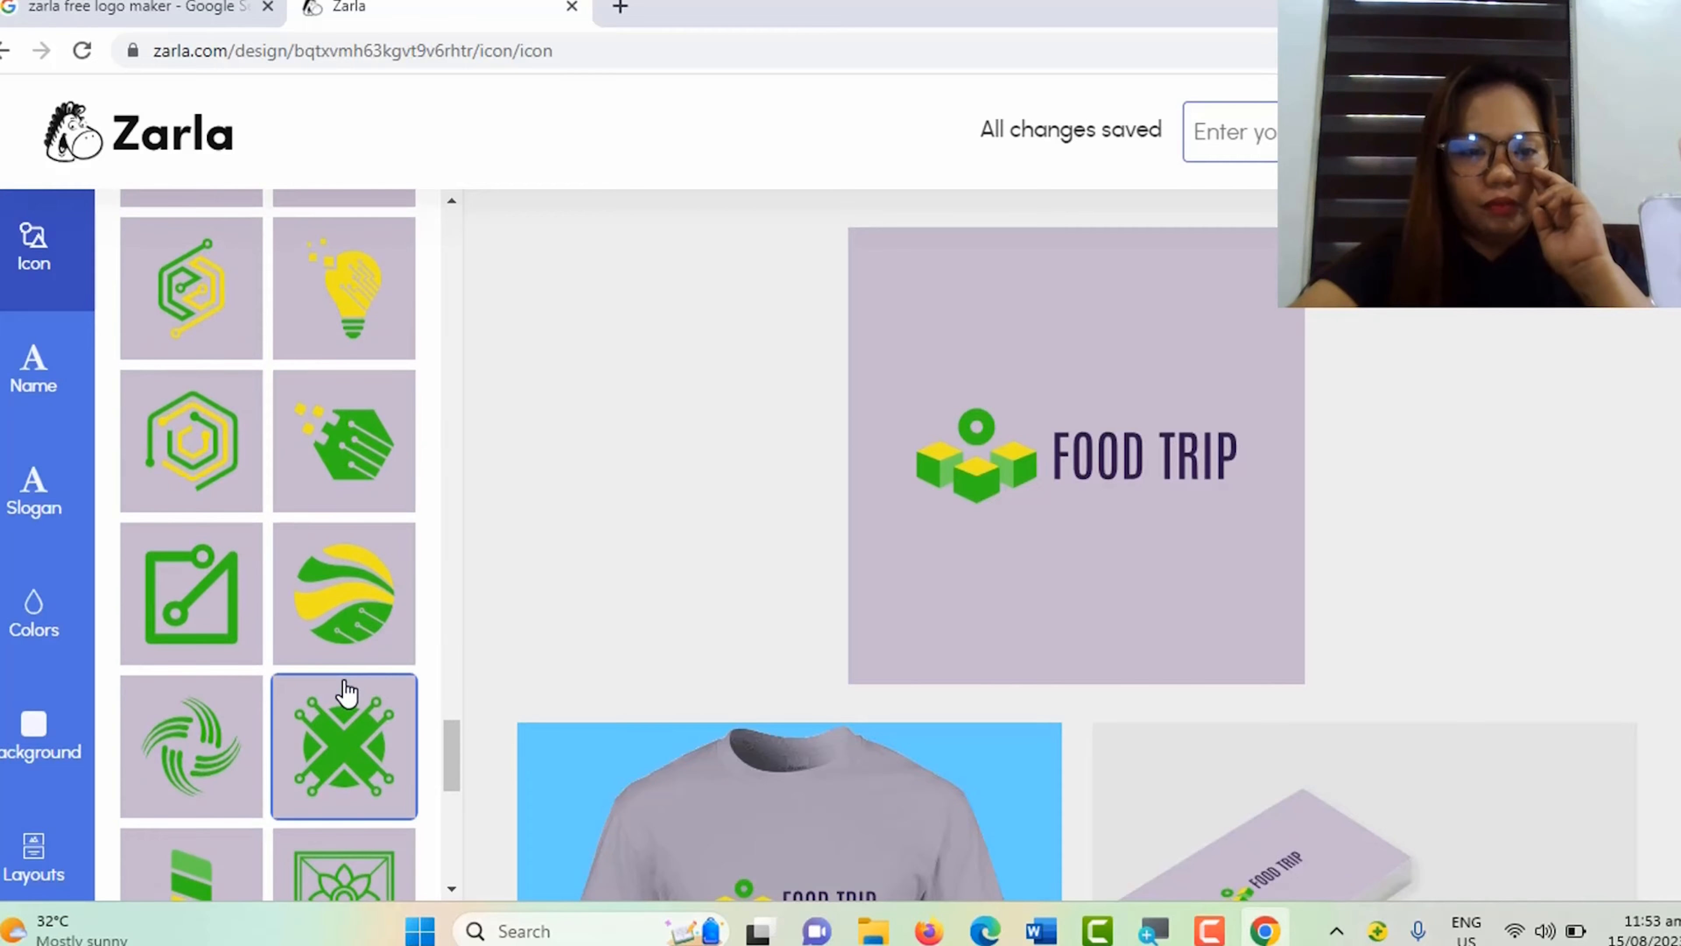
left_click(342, 592)
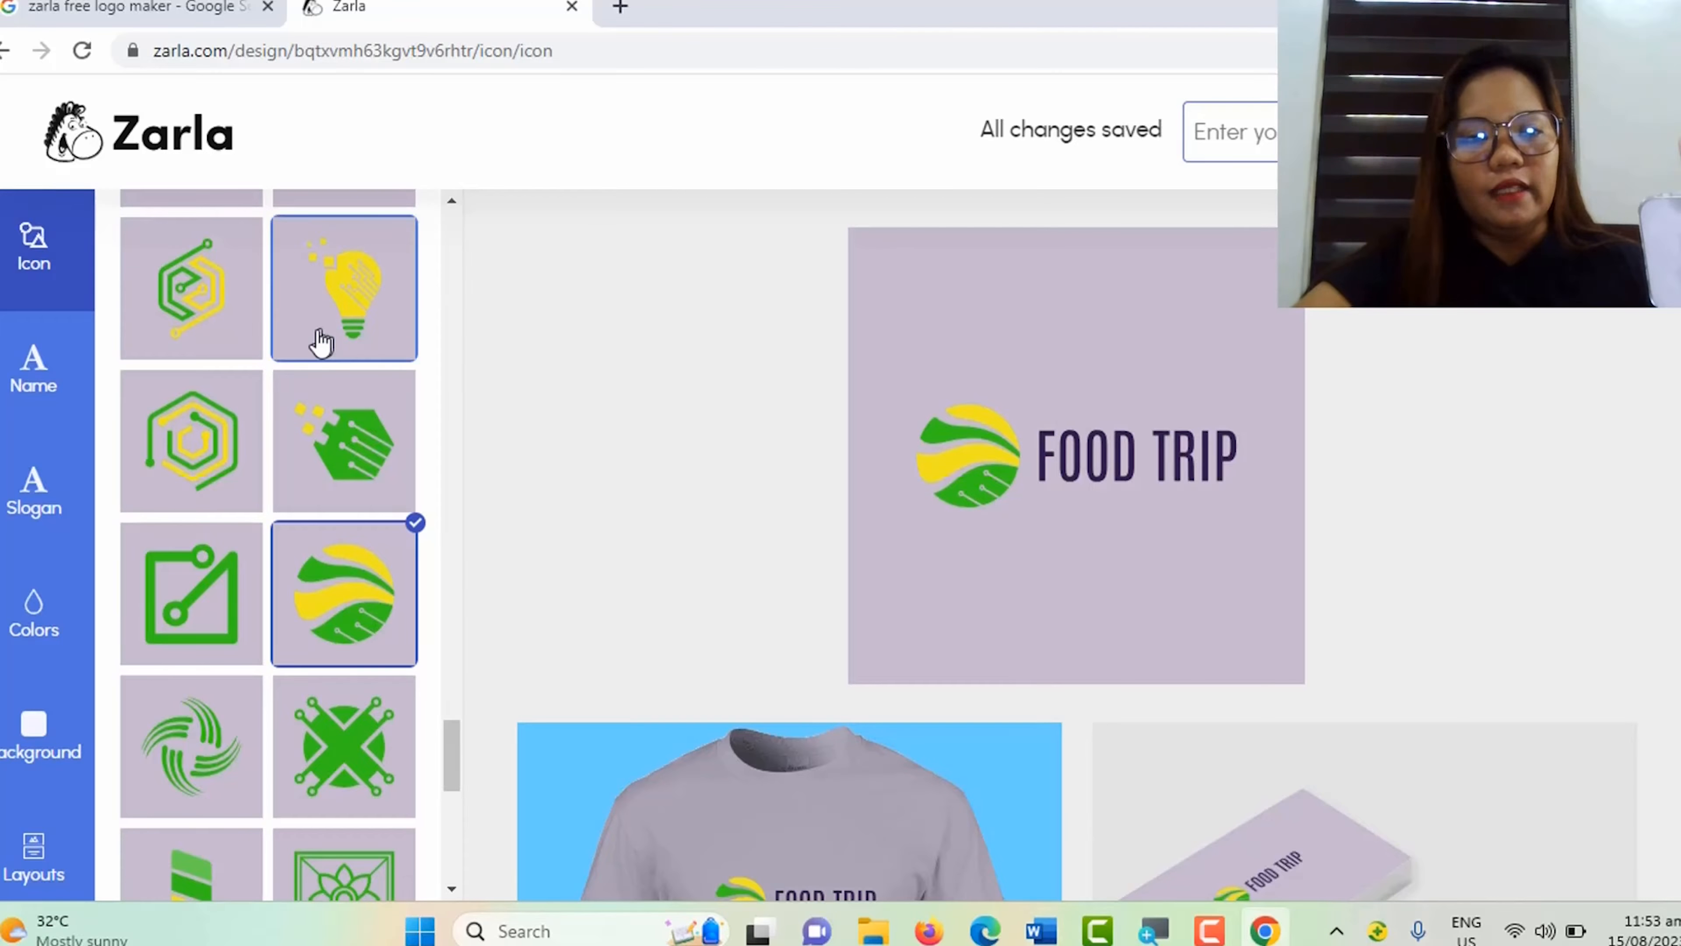
Step: Set the icon's color 1 to blue #234EDB
scroll(319, 337, "down", 10)
scroll(311, 434, "up", 15)
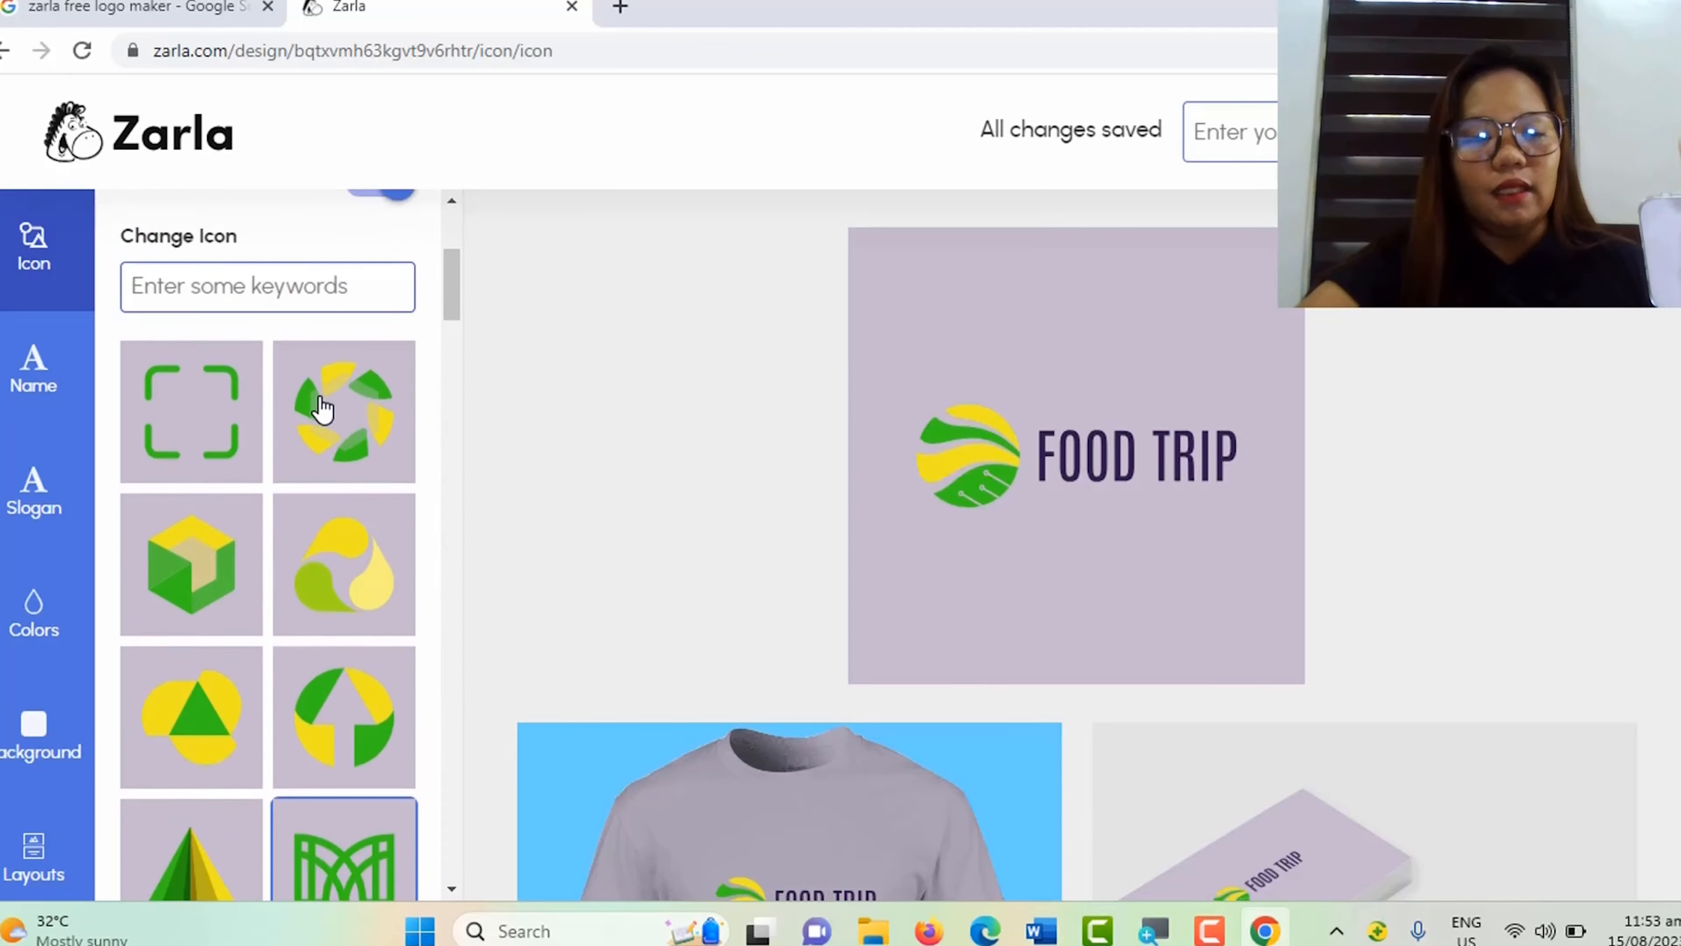
left_click(395, 265)
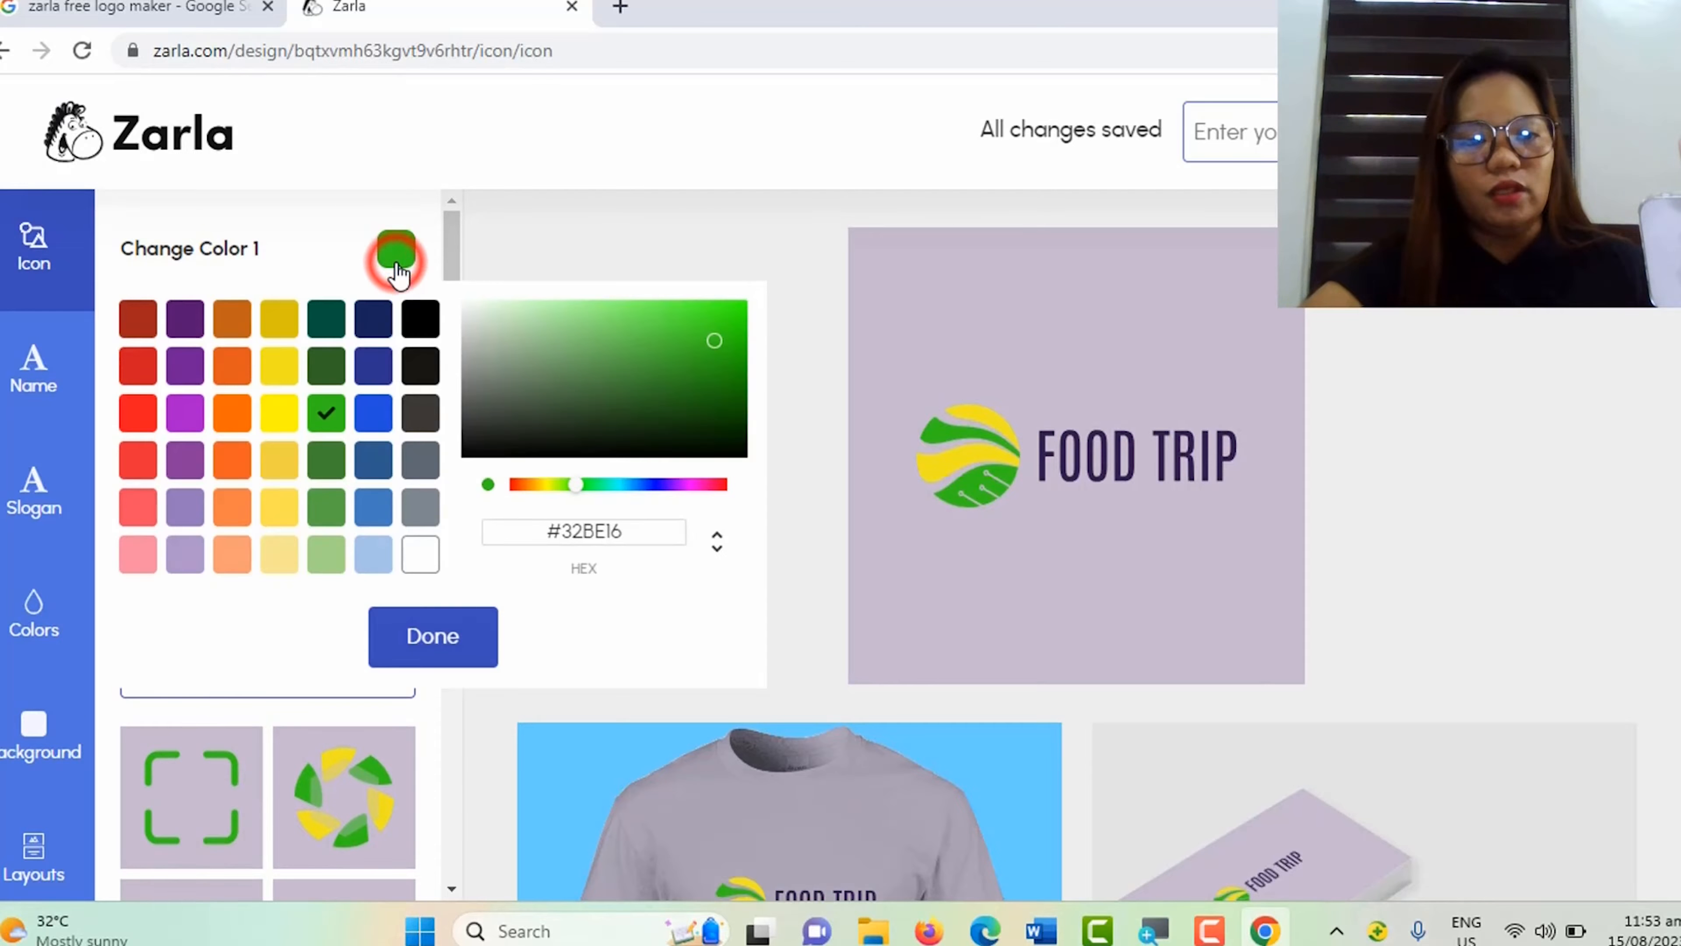
left_click(373, 365)
left_click(374, 415)
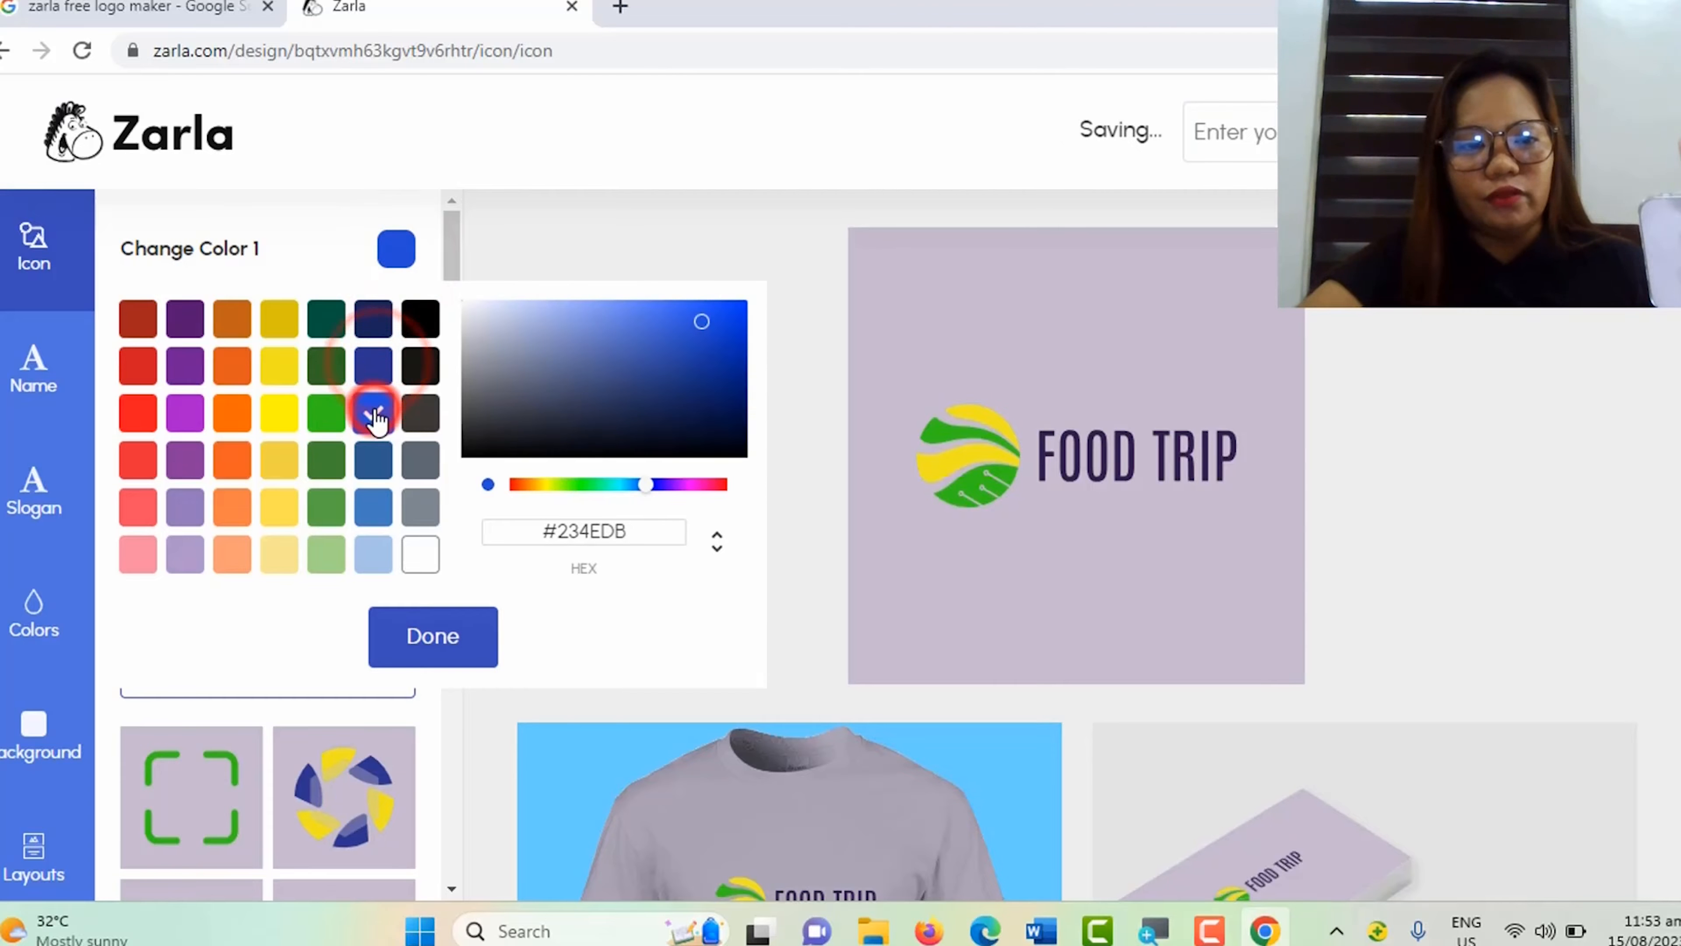
left_click(433, 637)
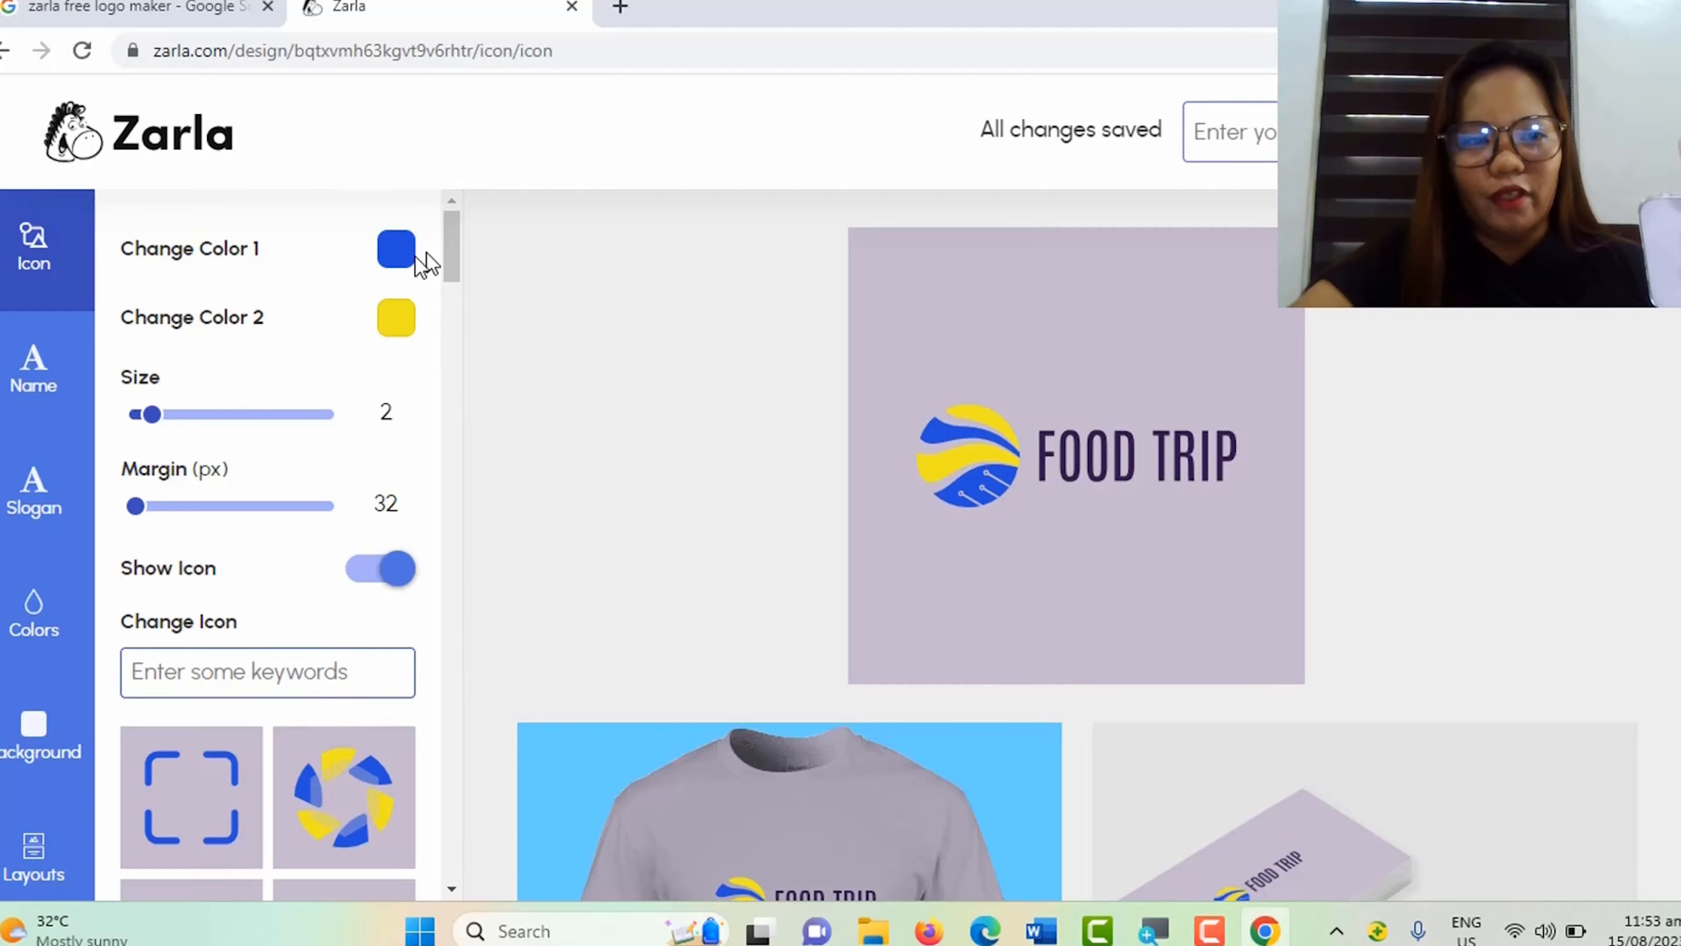
Step: Set the icon's color 2 to near-black #181612 and change the icon to the hexagonal cube
left_click(398, 323)
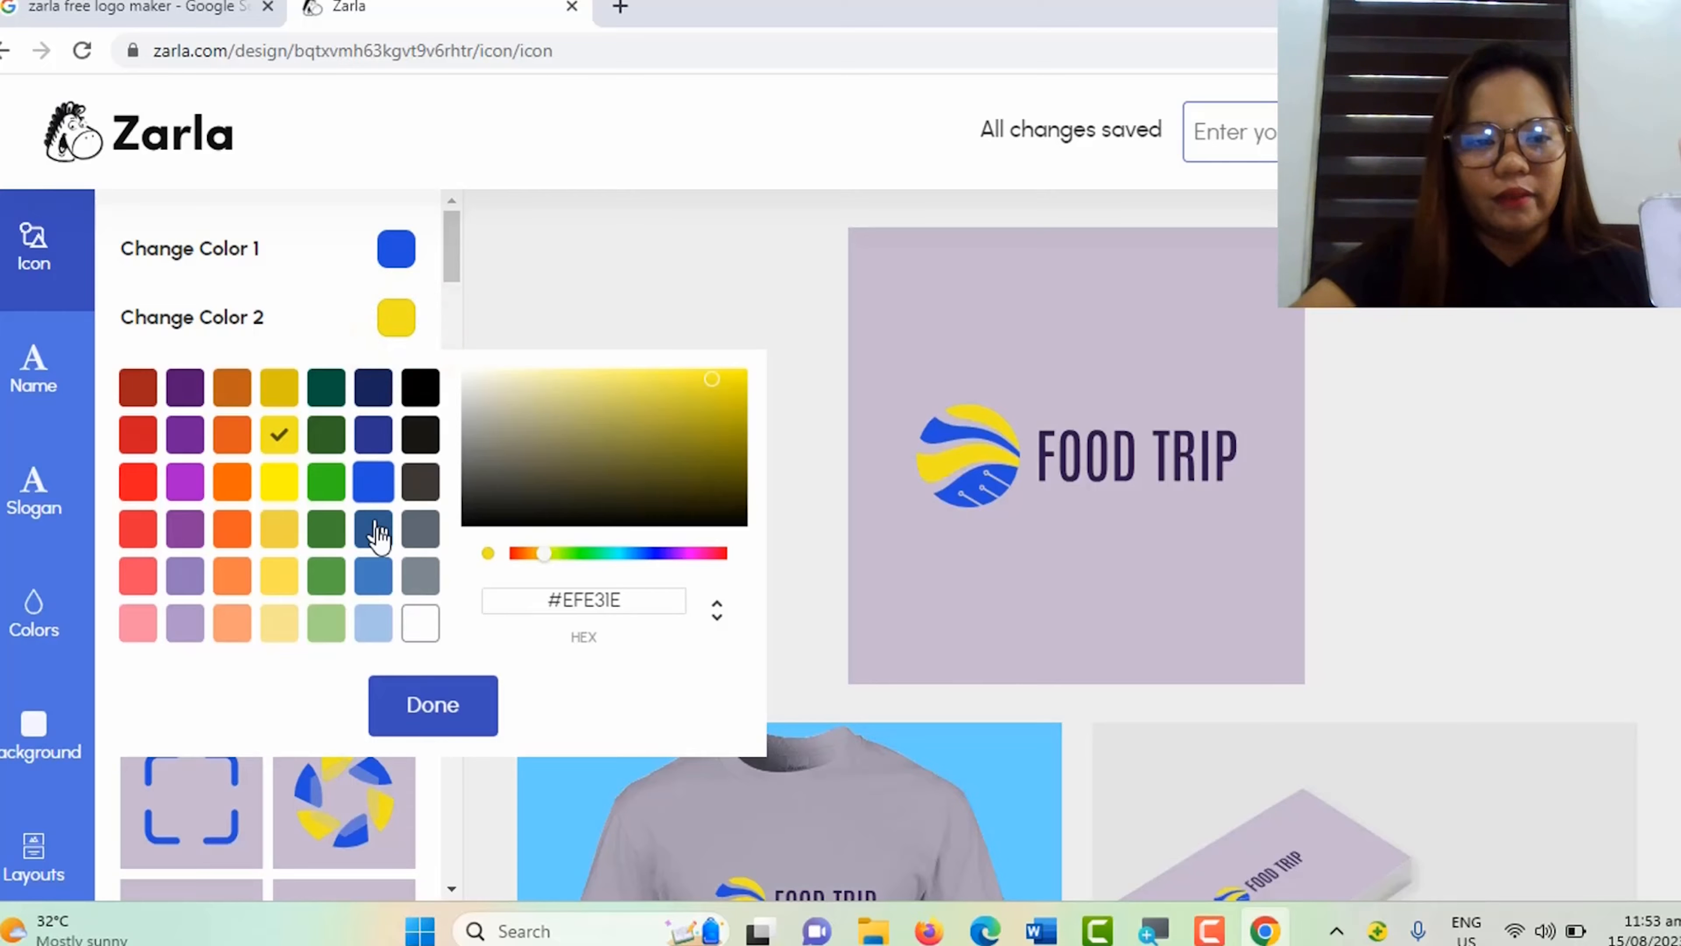
left_click(414, 444)
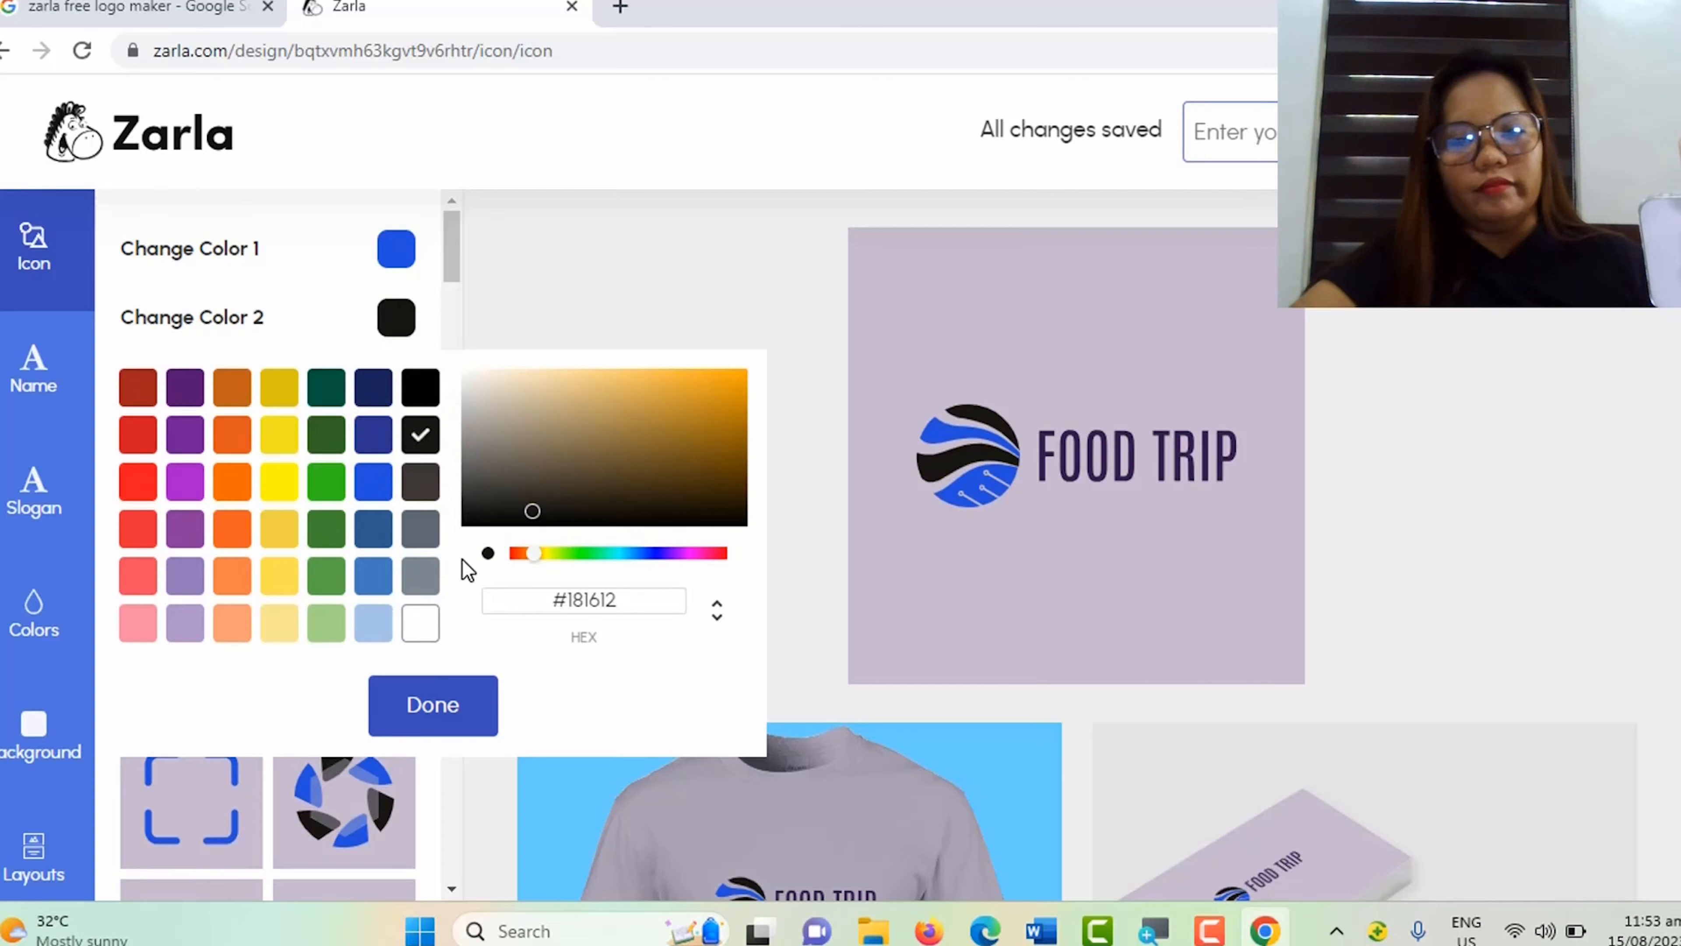
left_click(410, 715)
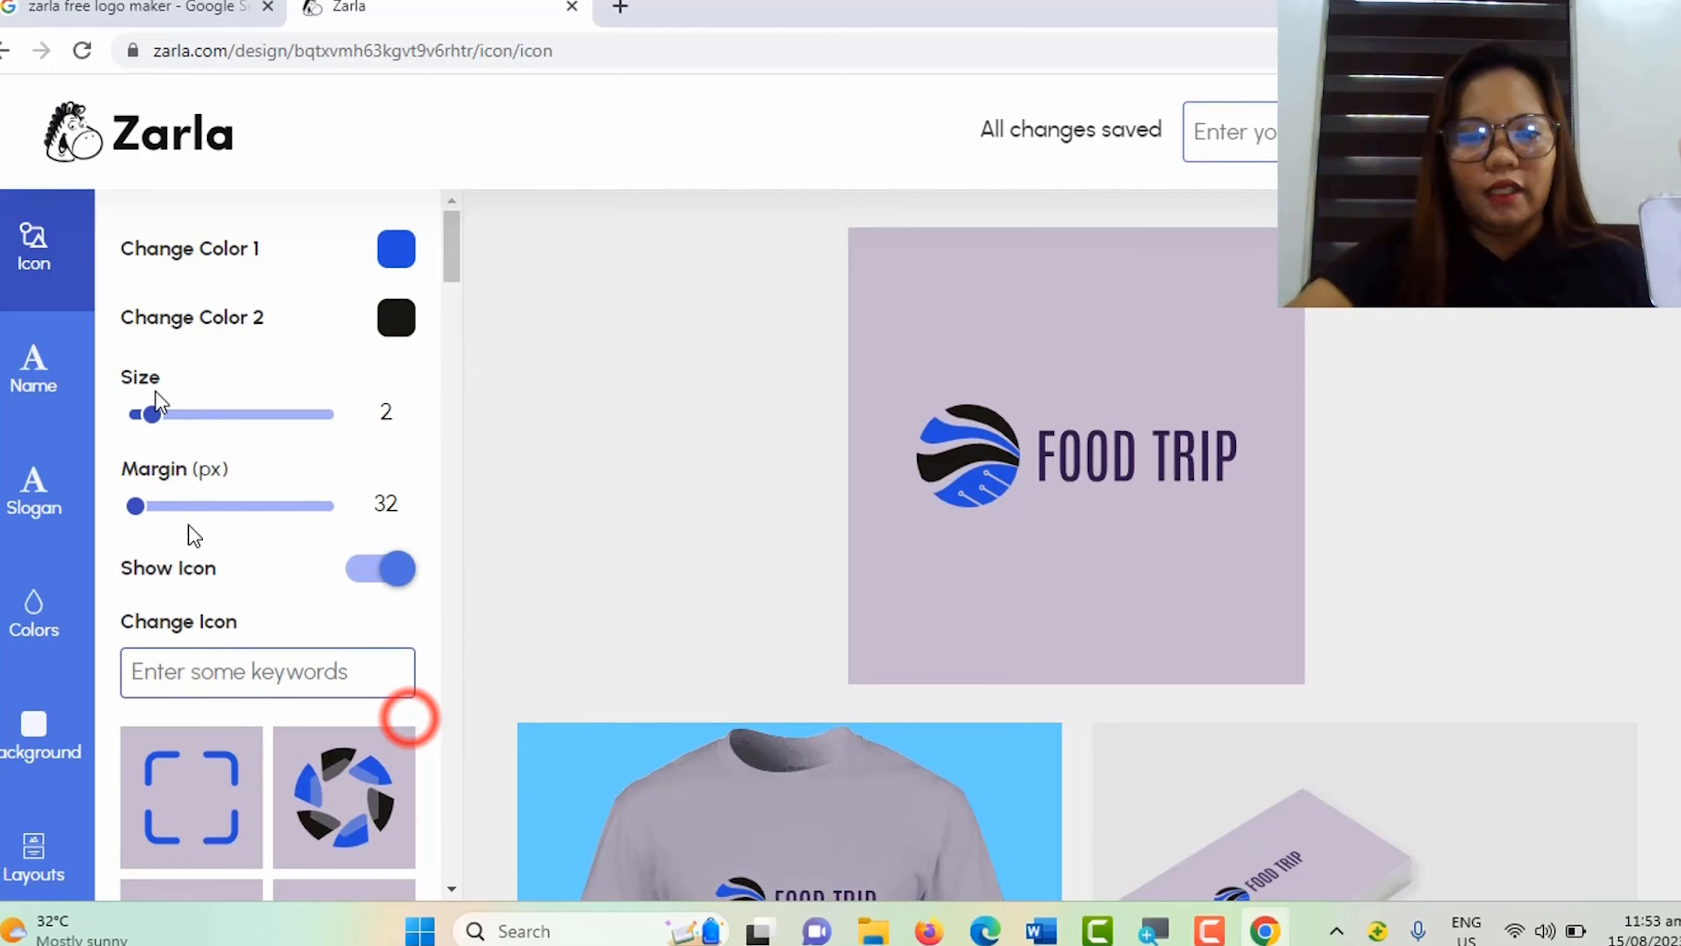
scroll(337, 619, "down", 3)
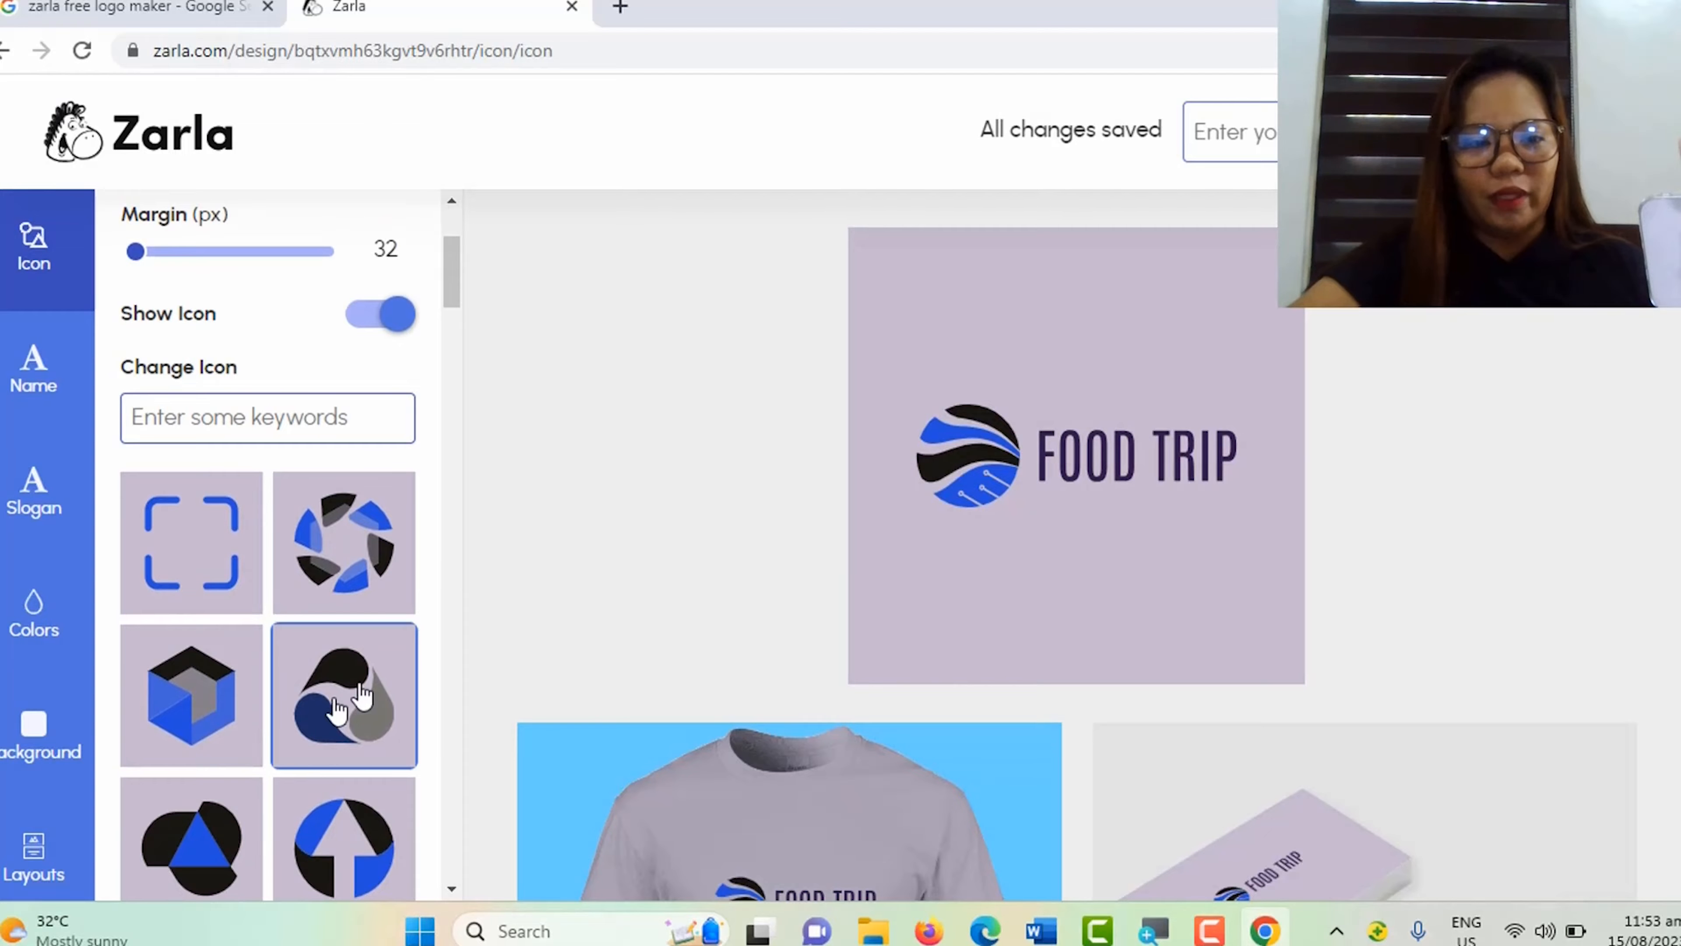
left_click(178, 717)
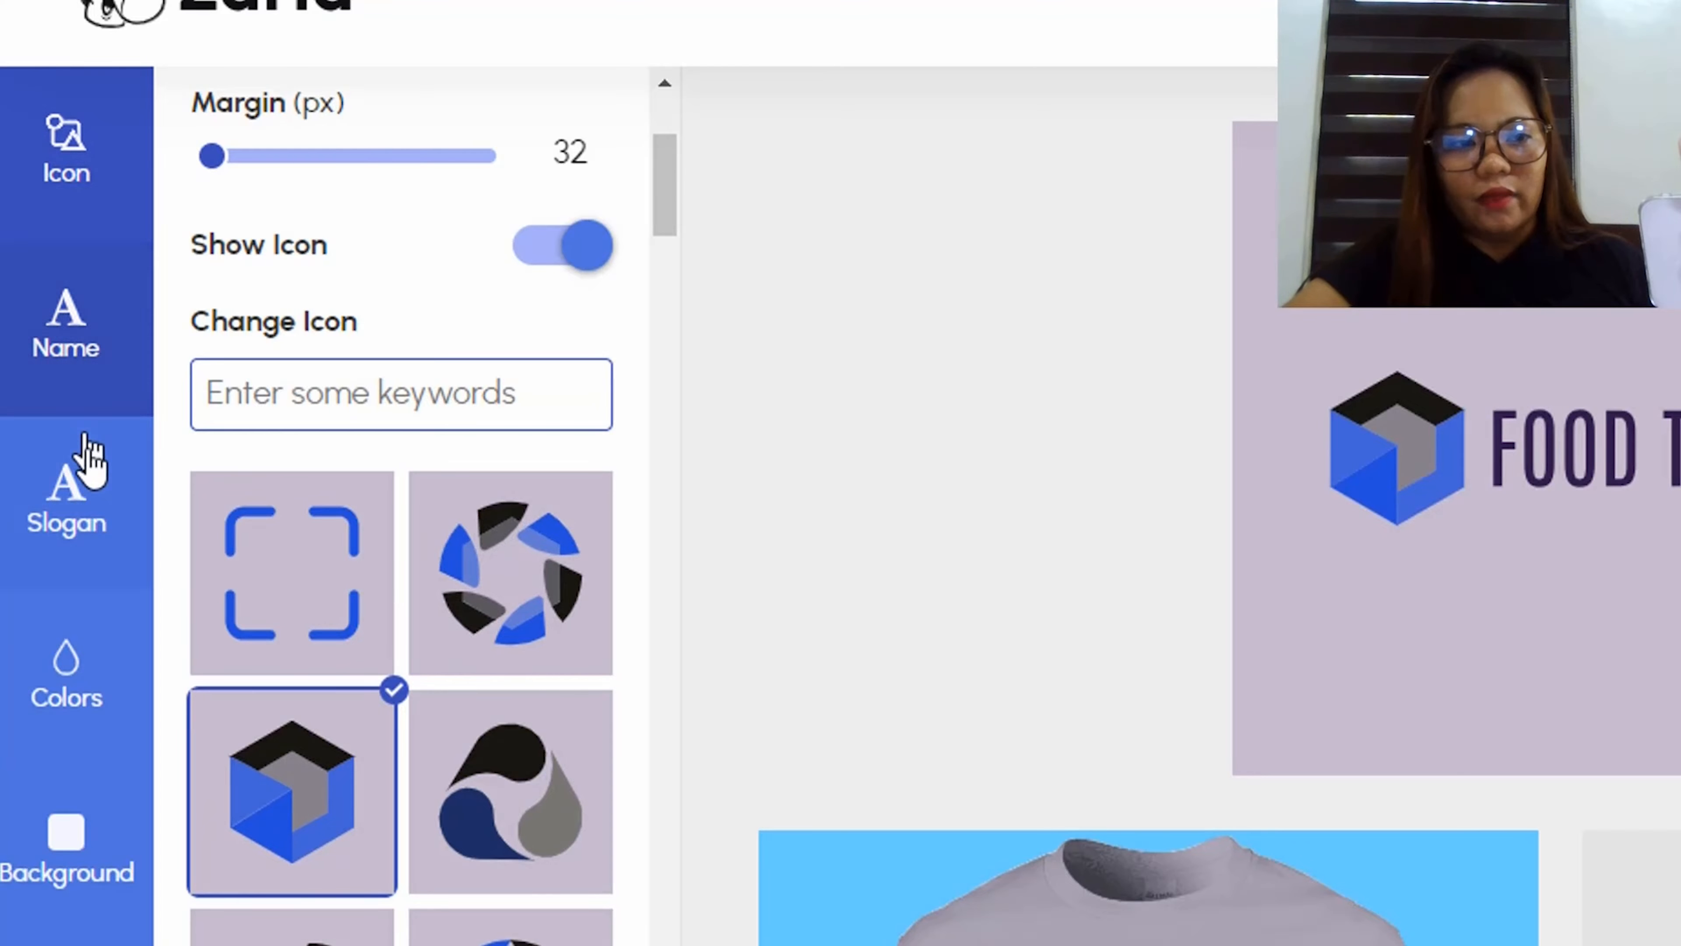
Step: Set the color of the FOOD TRIP name text to black #000000
left_click(71, 371)
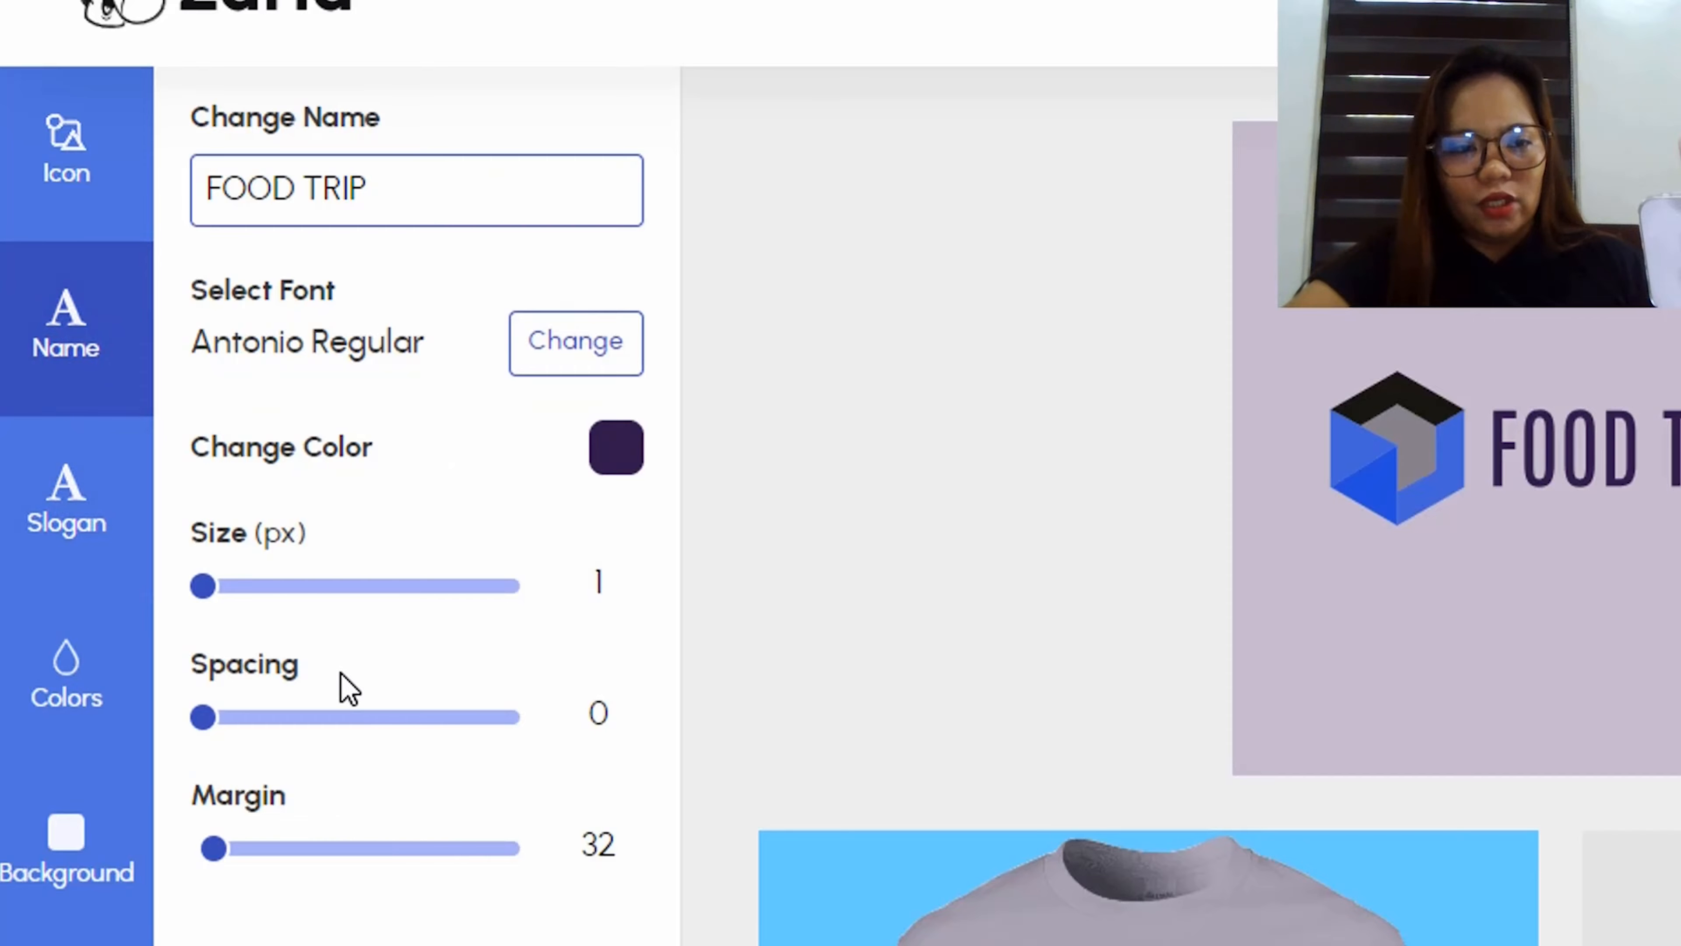
left_click(619, 457)
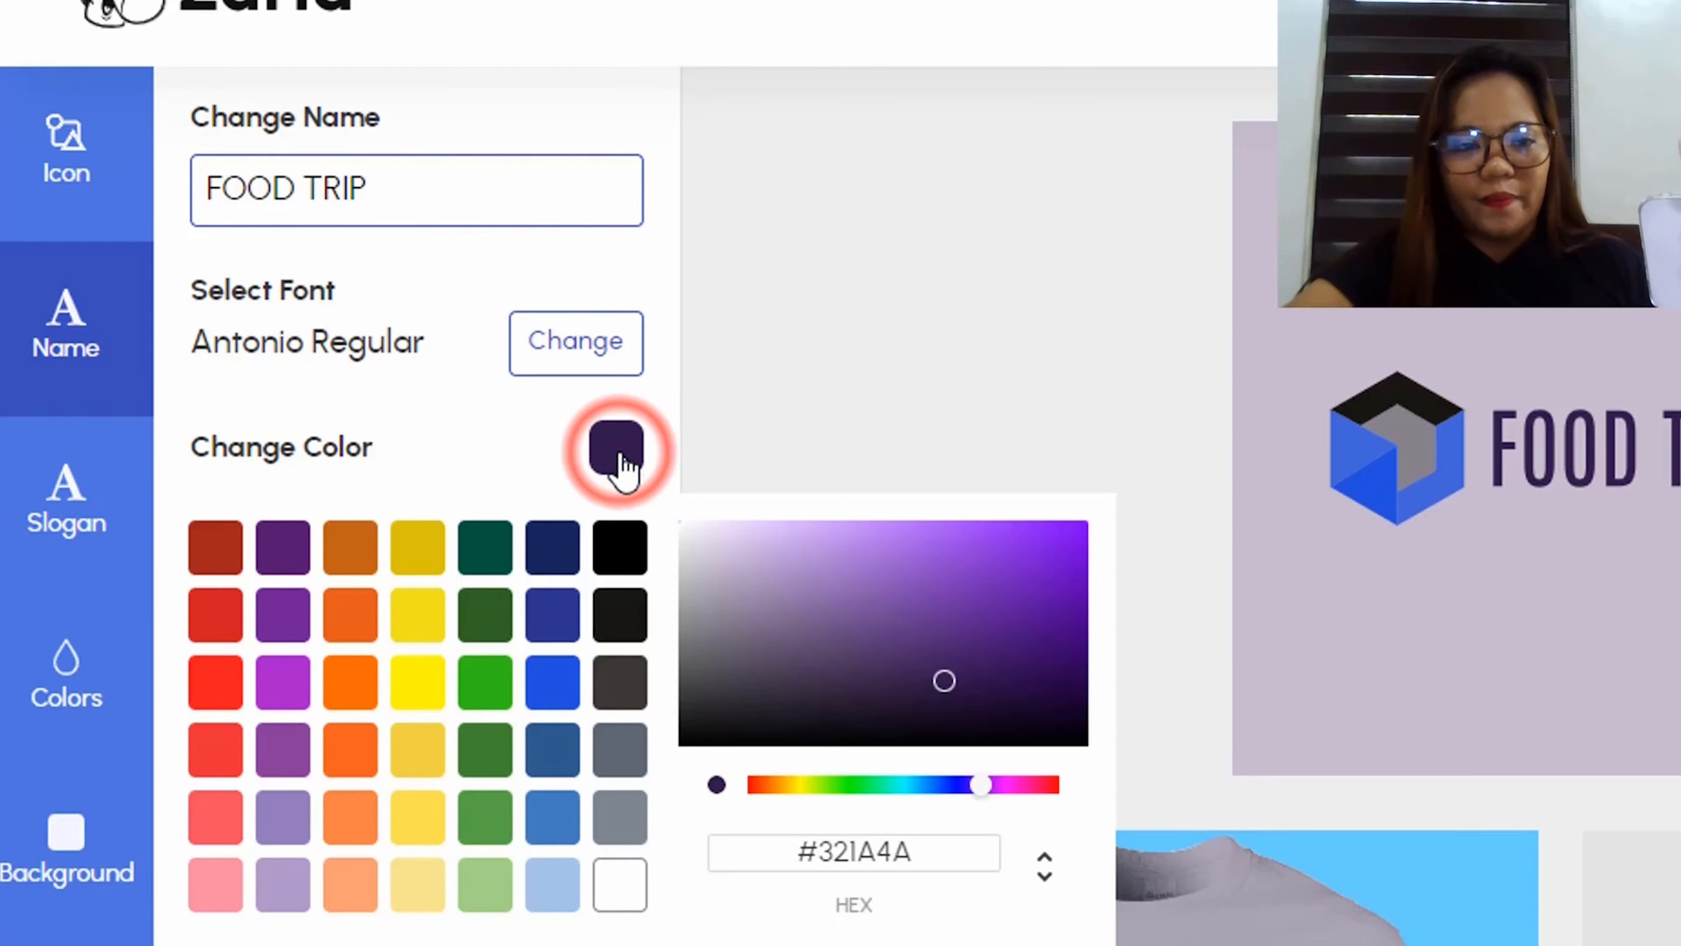
left_click(621, 553)
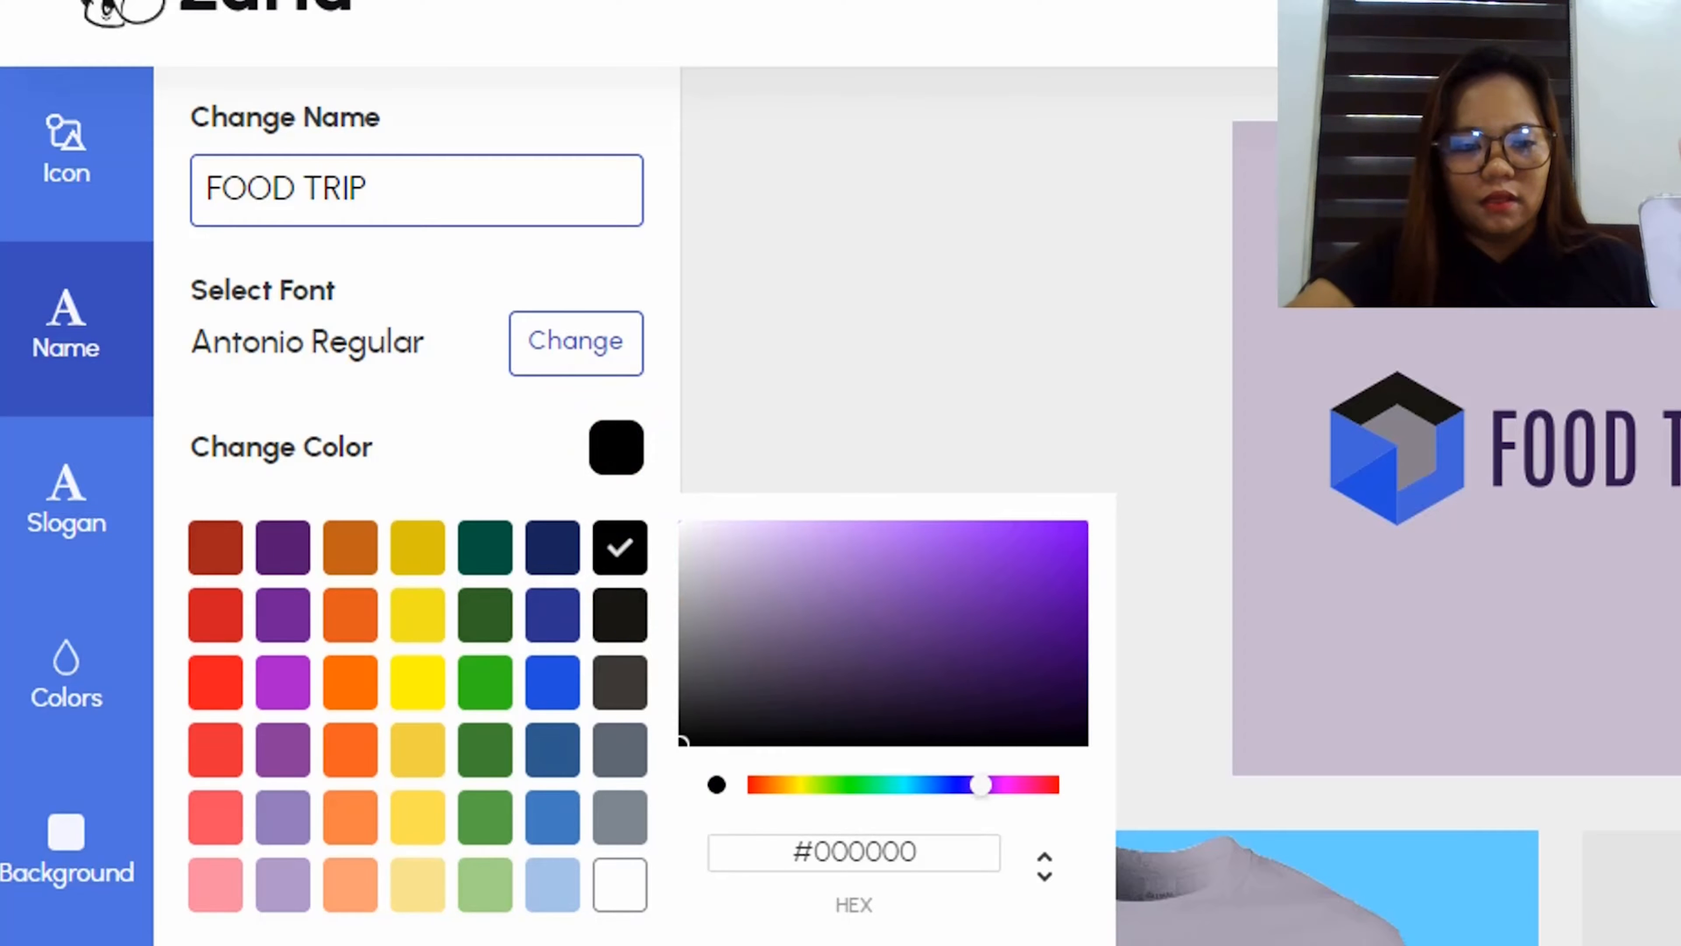
left_click(517, 860)
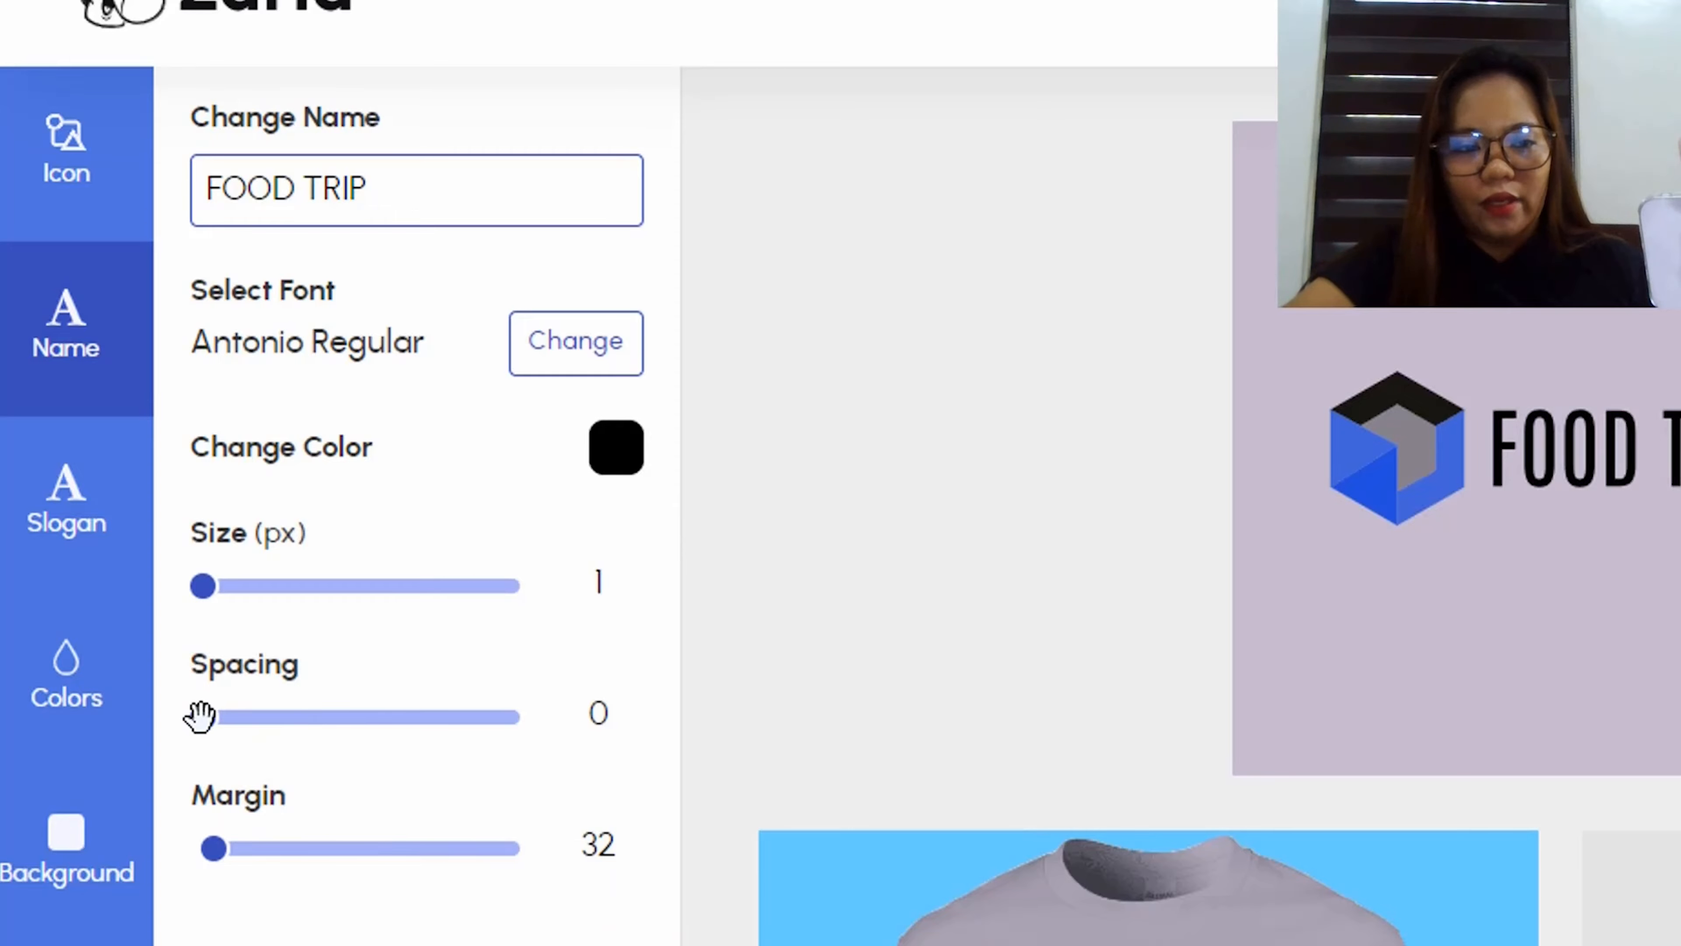
Step: Set the name text's spacing to 97 and its size to 3
left_click_drag(203, 718, 209, 718)
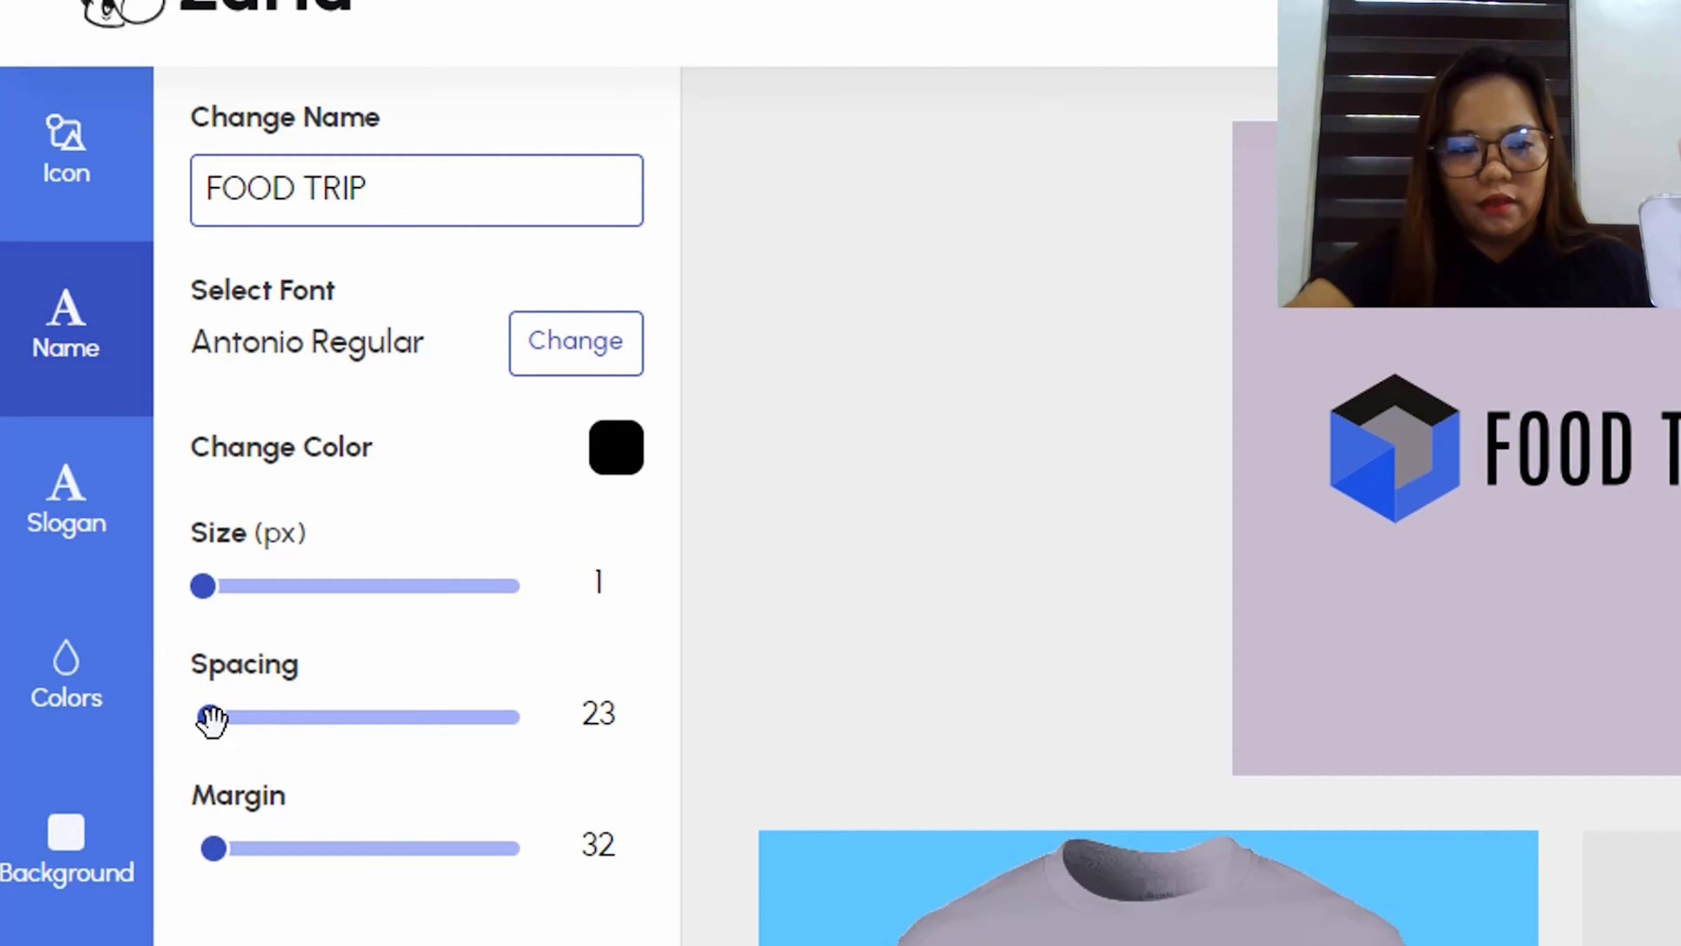
left_click_drag(218, 726, 289, 751)
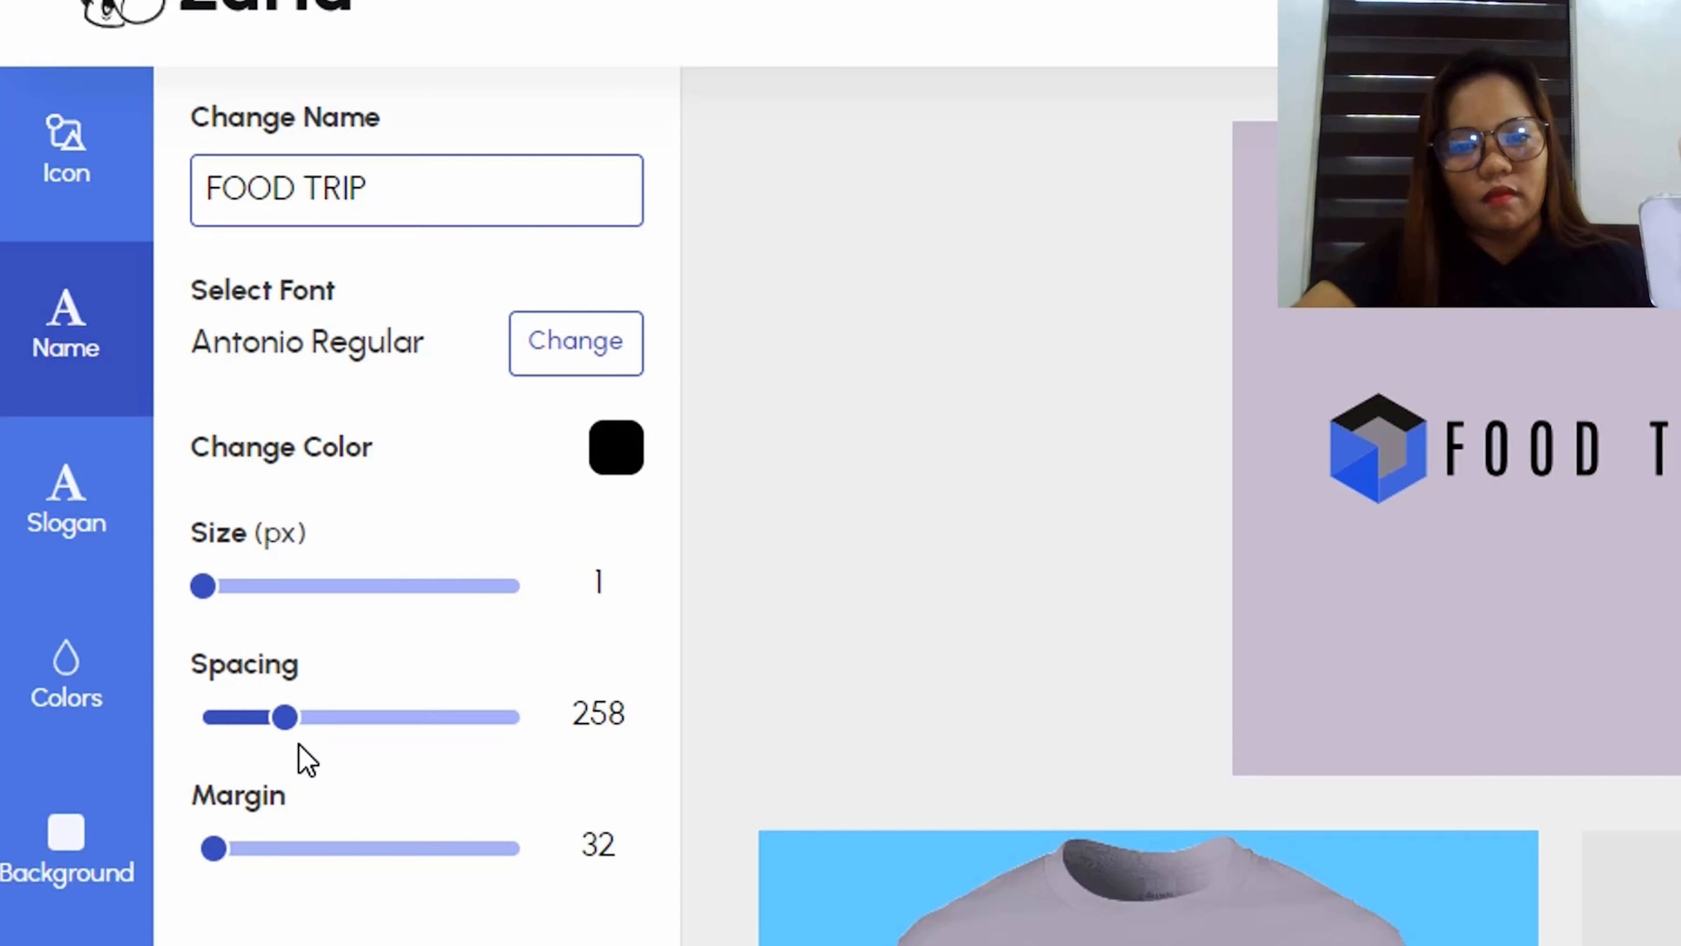
left_click_drag(286, 711, 234, 715)
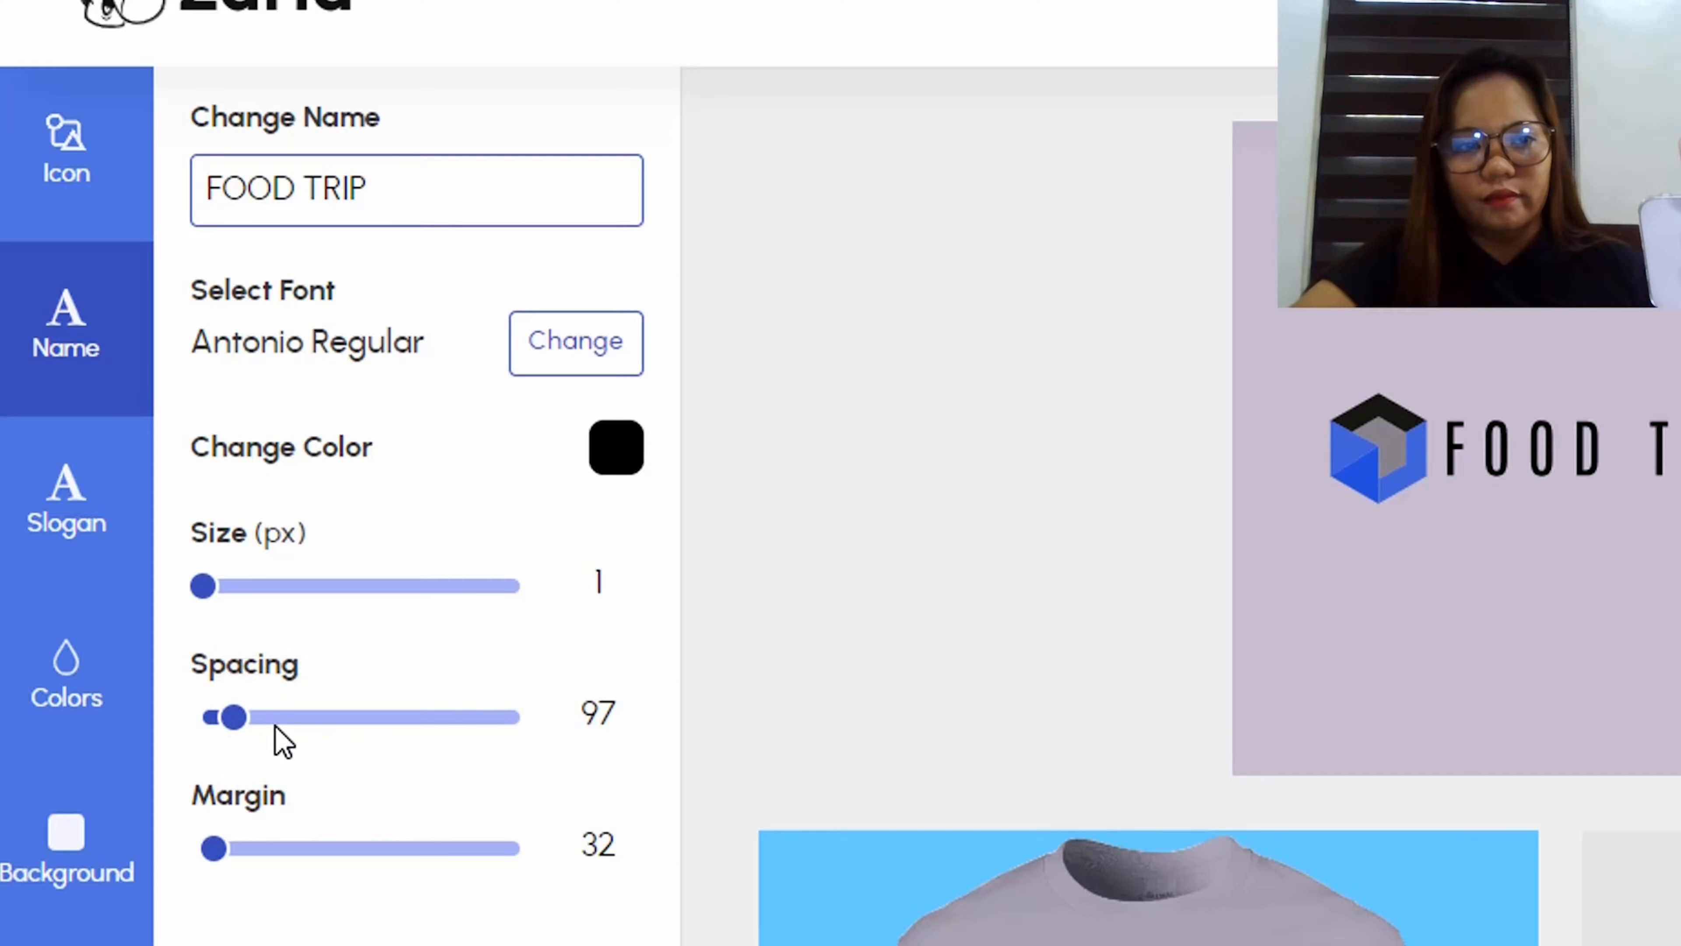
left_click_drag(208, 587, 237, 586)
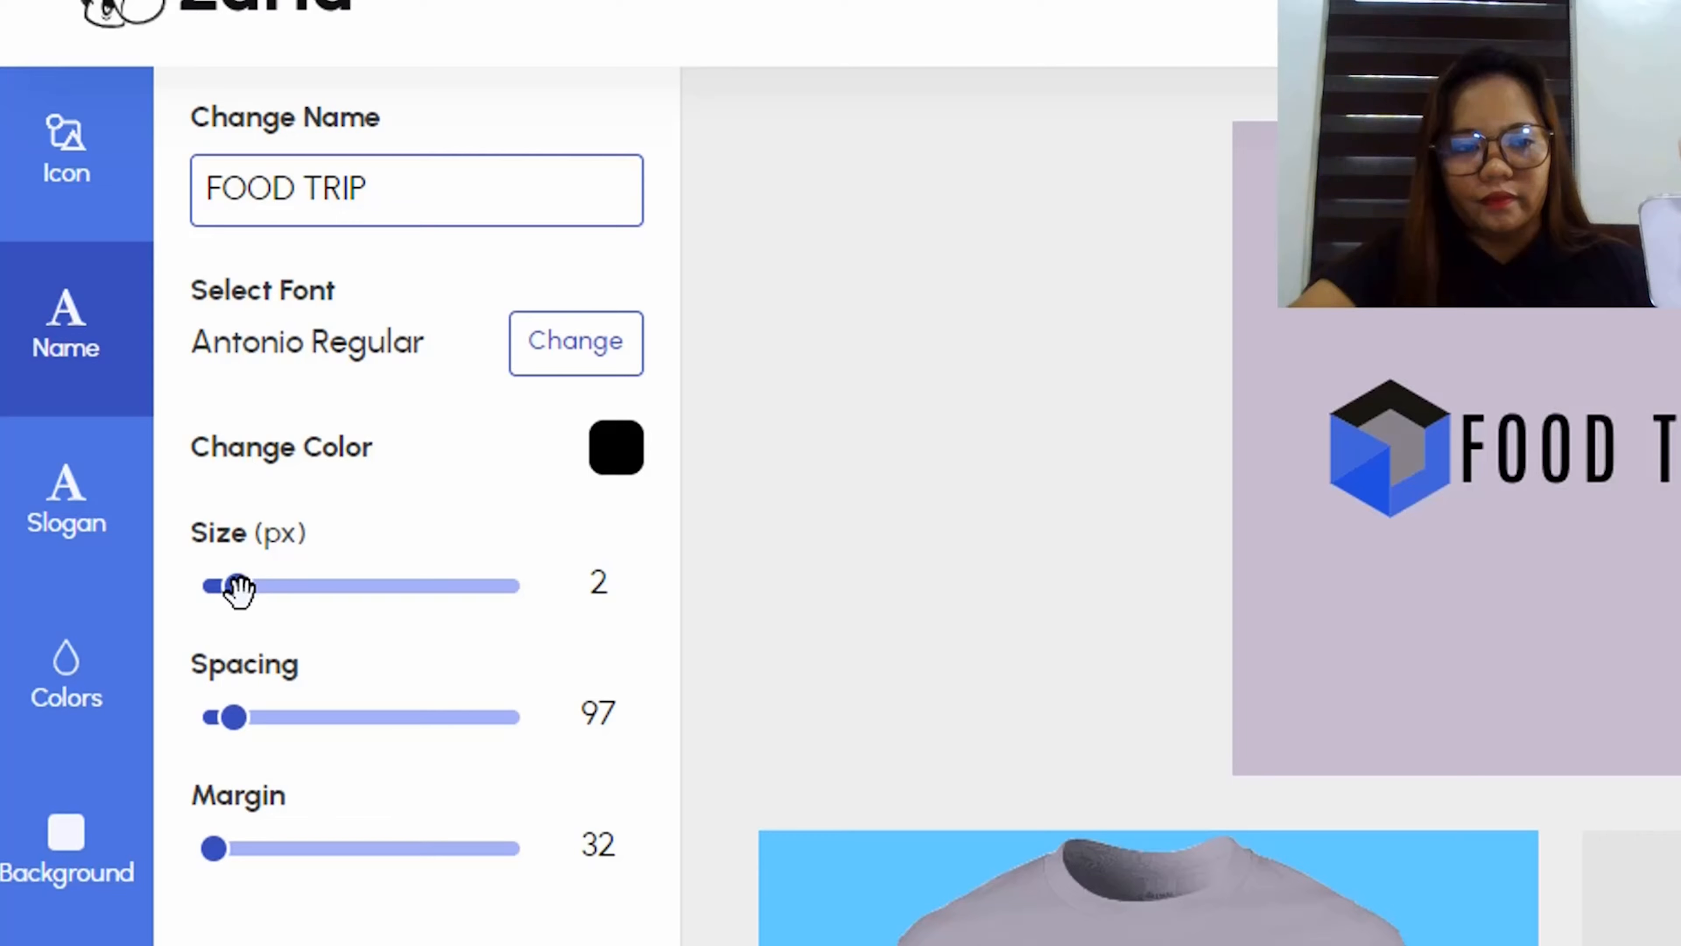
left_click_drag(237, 588, 260, 591)
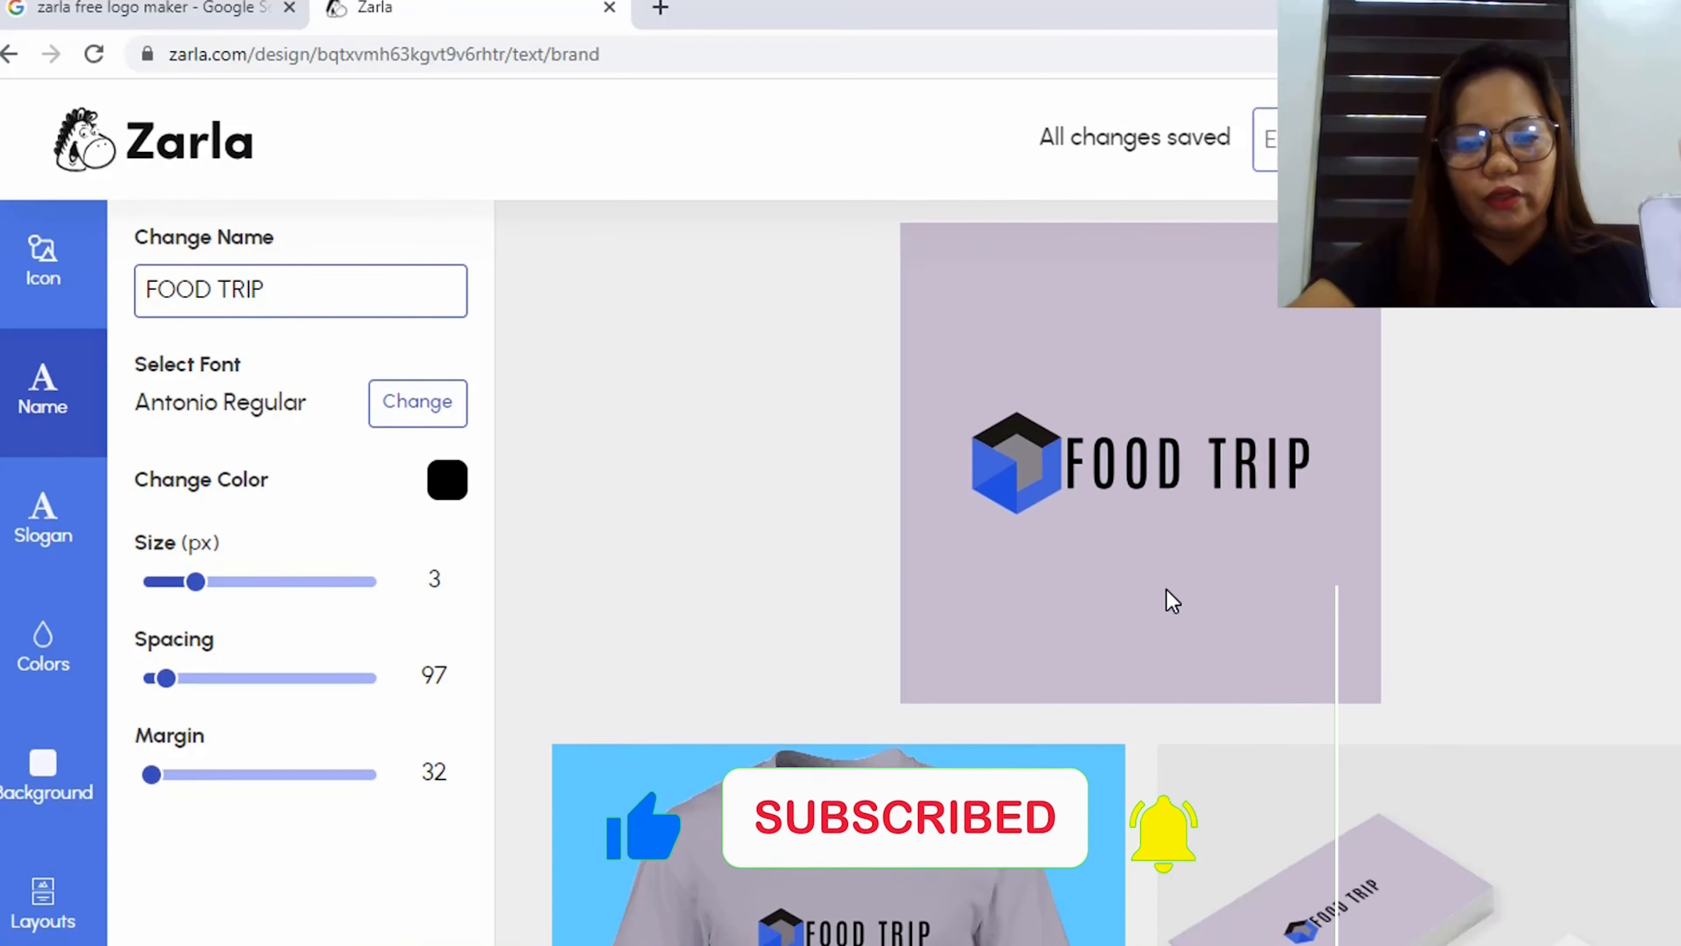
Step: Review the logo on the T-shirt, business card, phone, box, mug and bag mockups
scroll(1164, 599, "down", 3)
scroll(1059, 467, "up", 2)
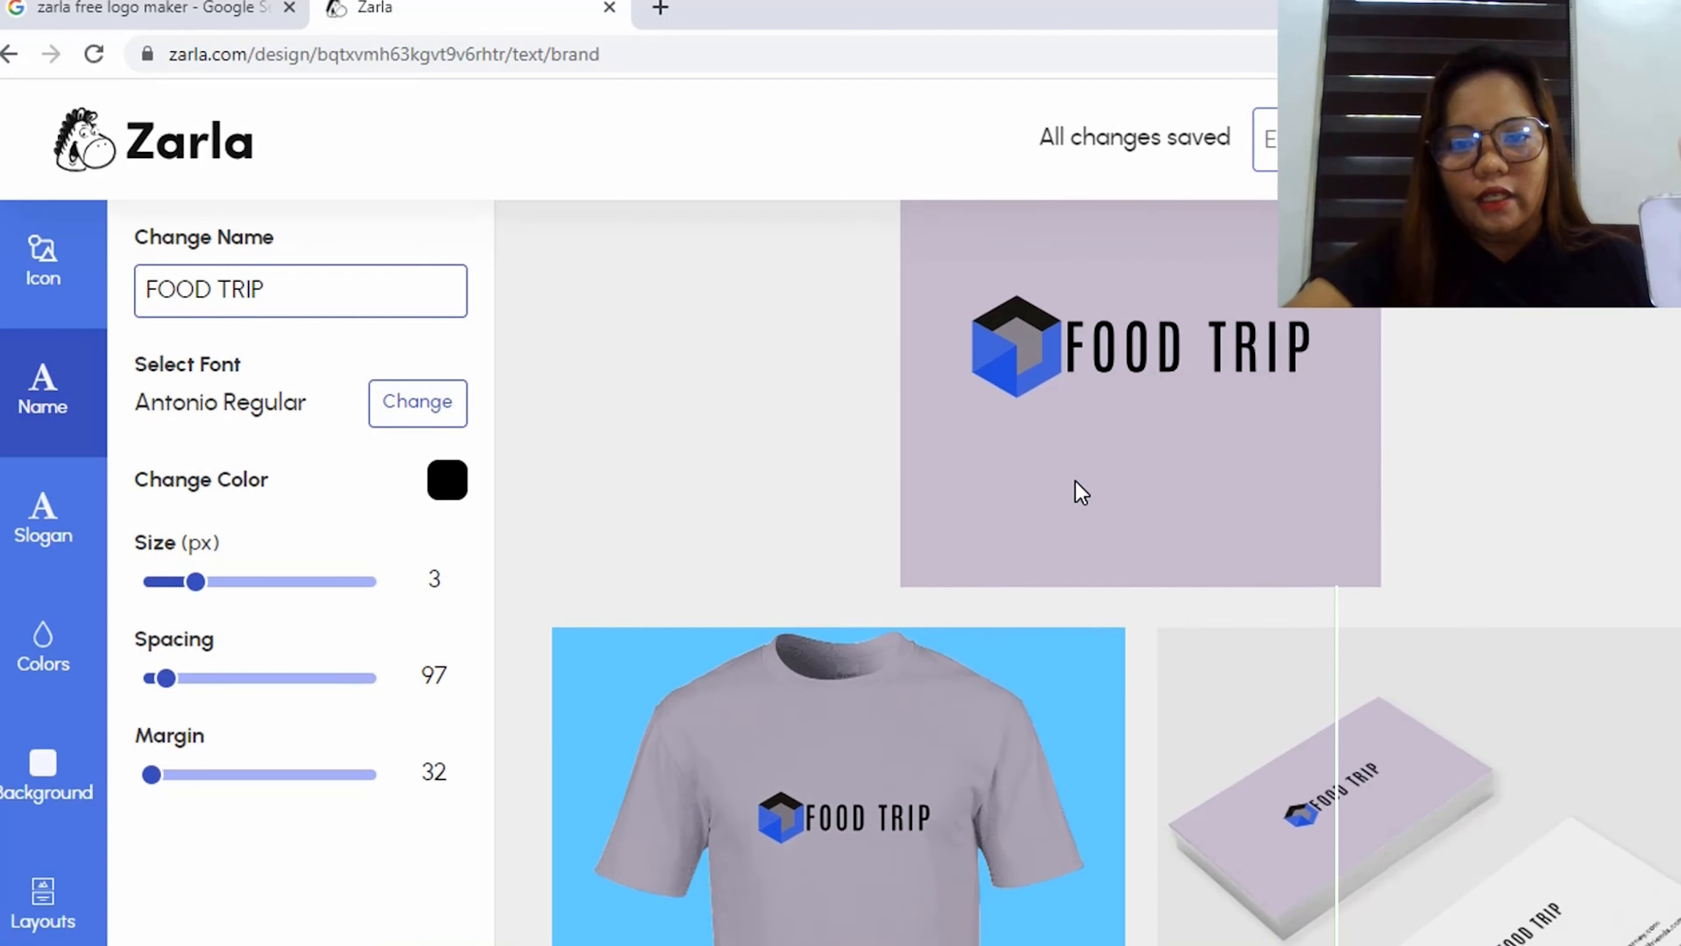
scroll(1072, 503, "down", 4)
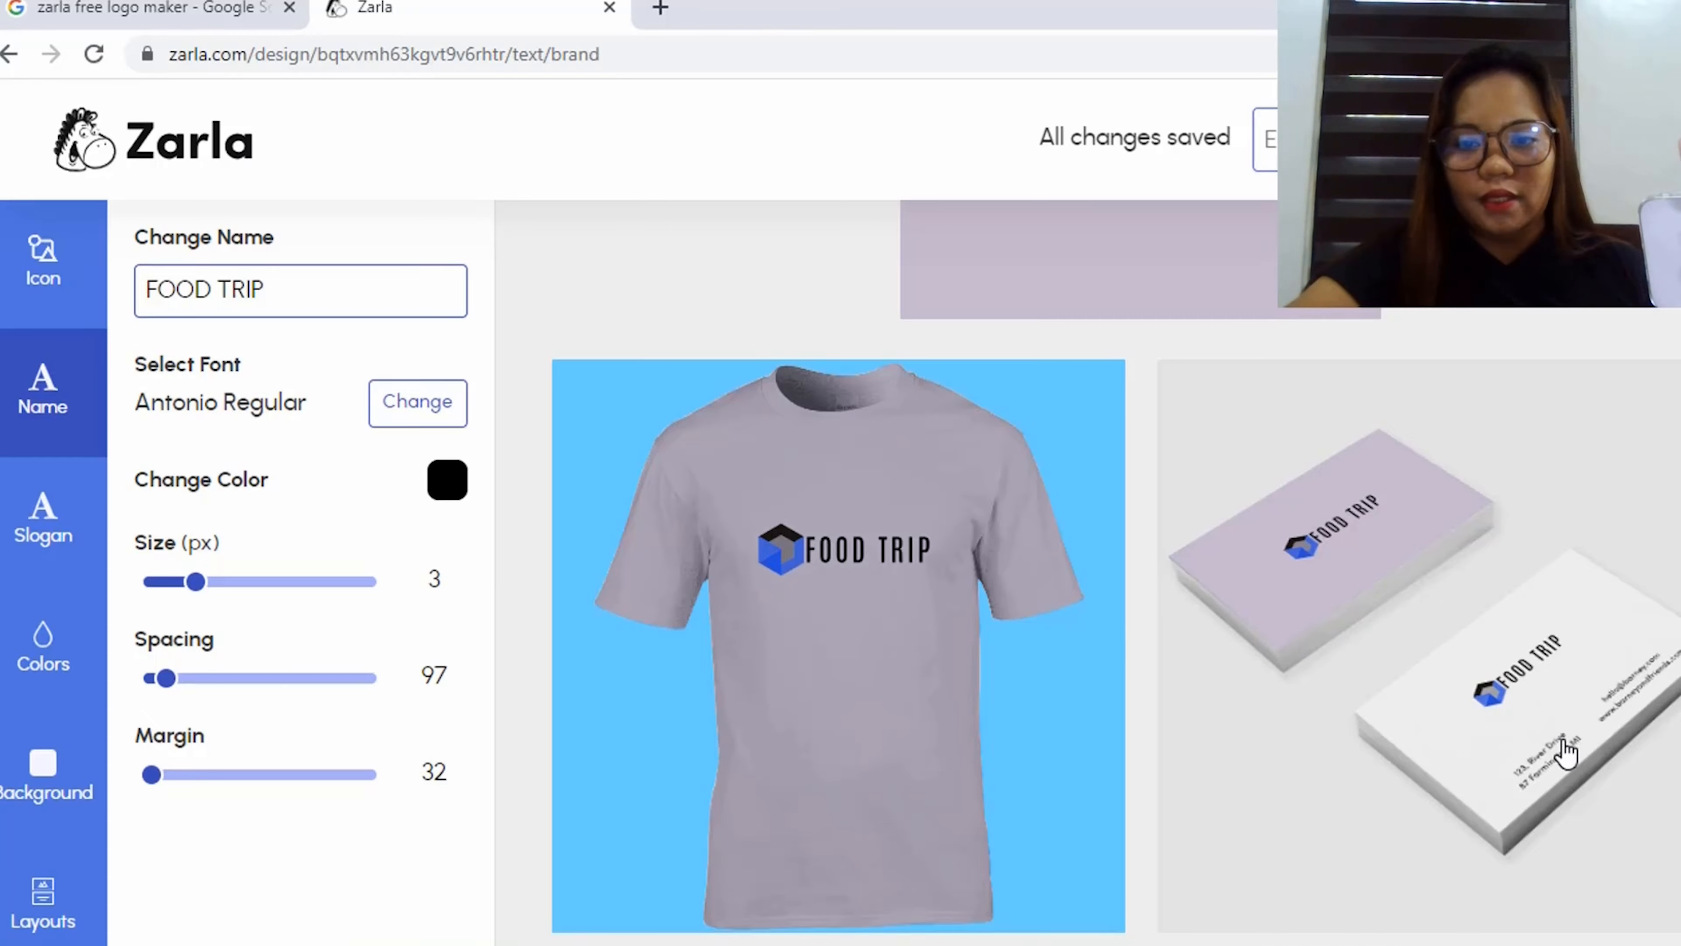
scroll(1494, 729, "down", 10)
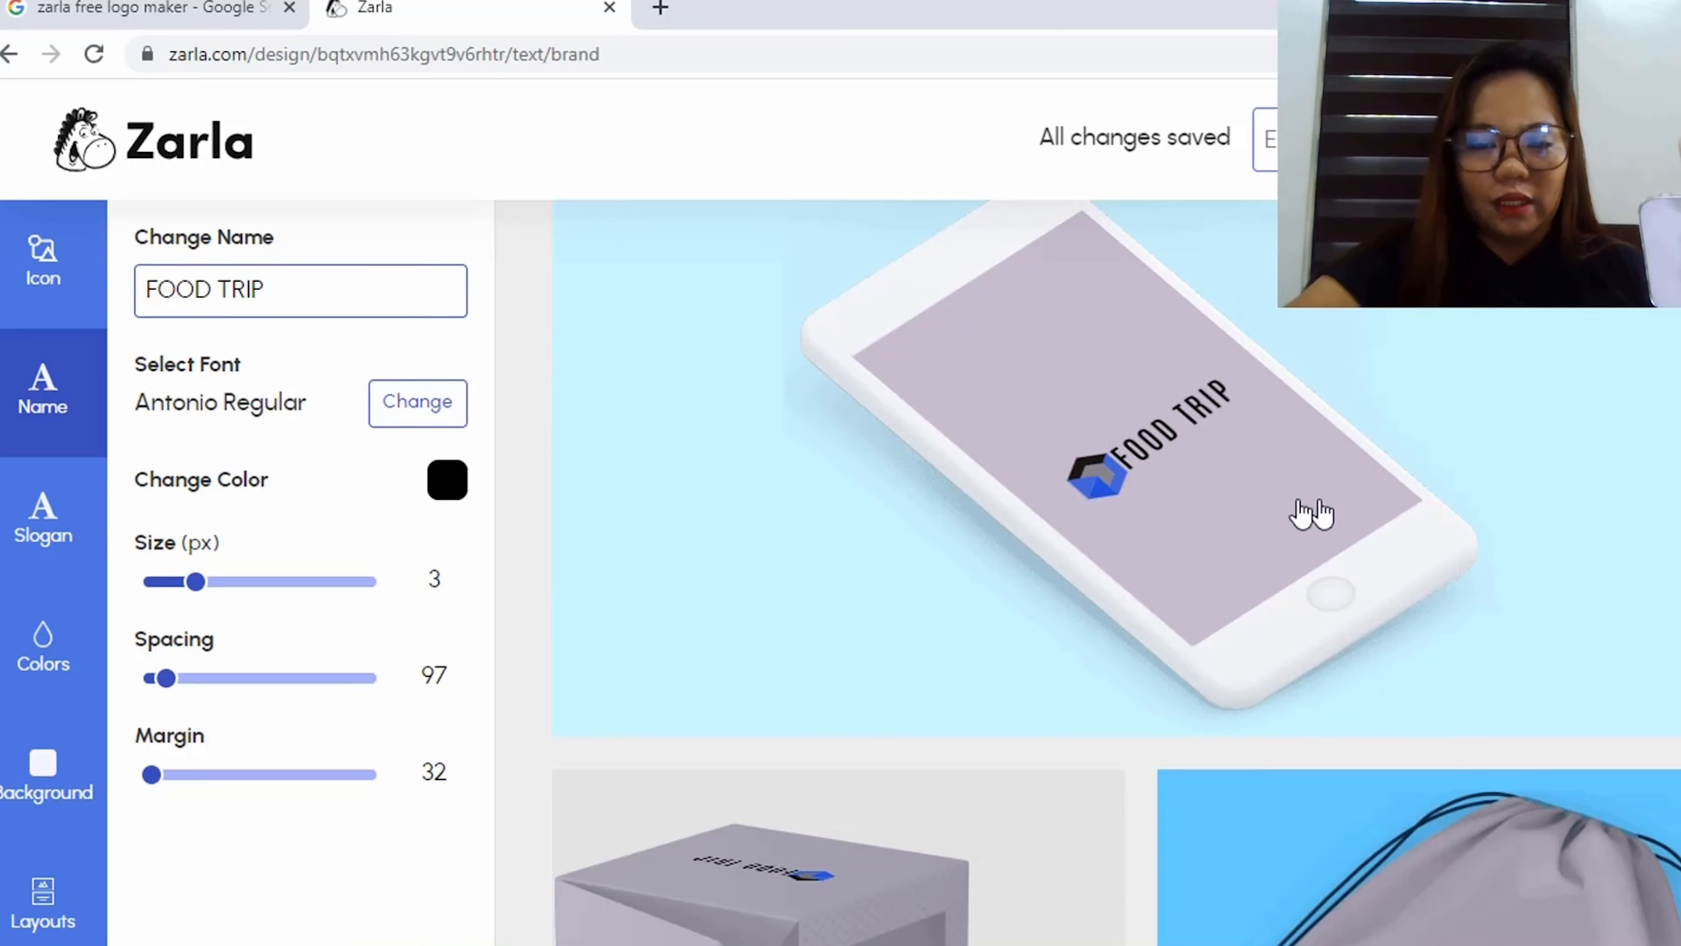
scroll(1287, 587, "down", 4)
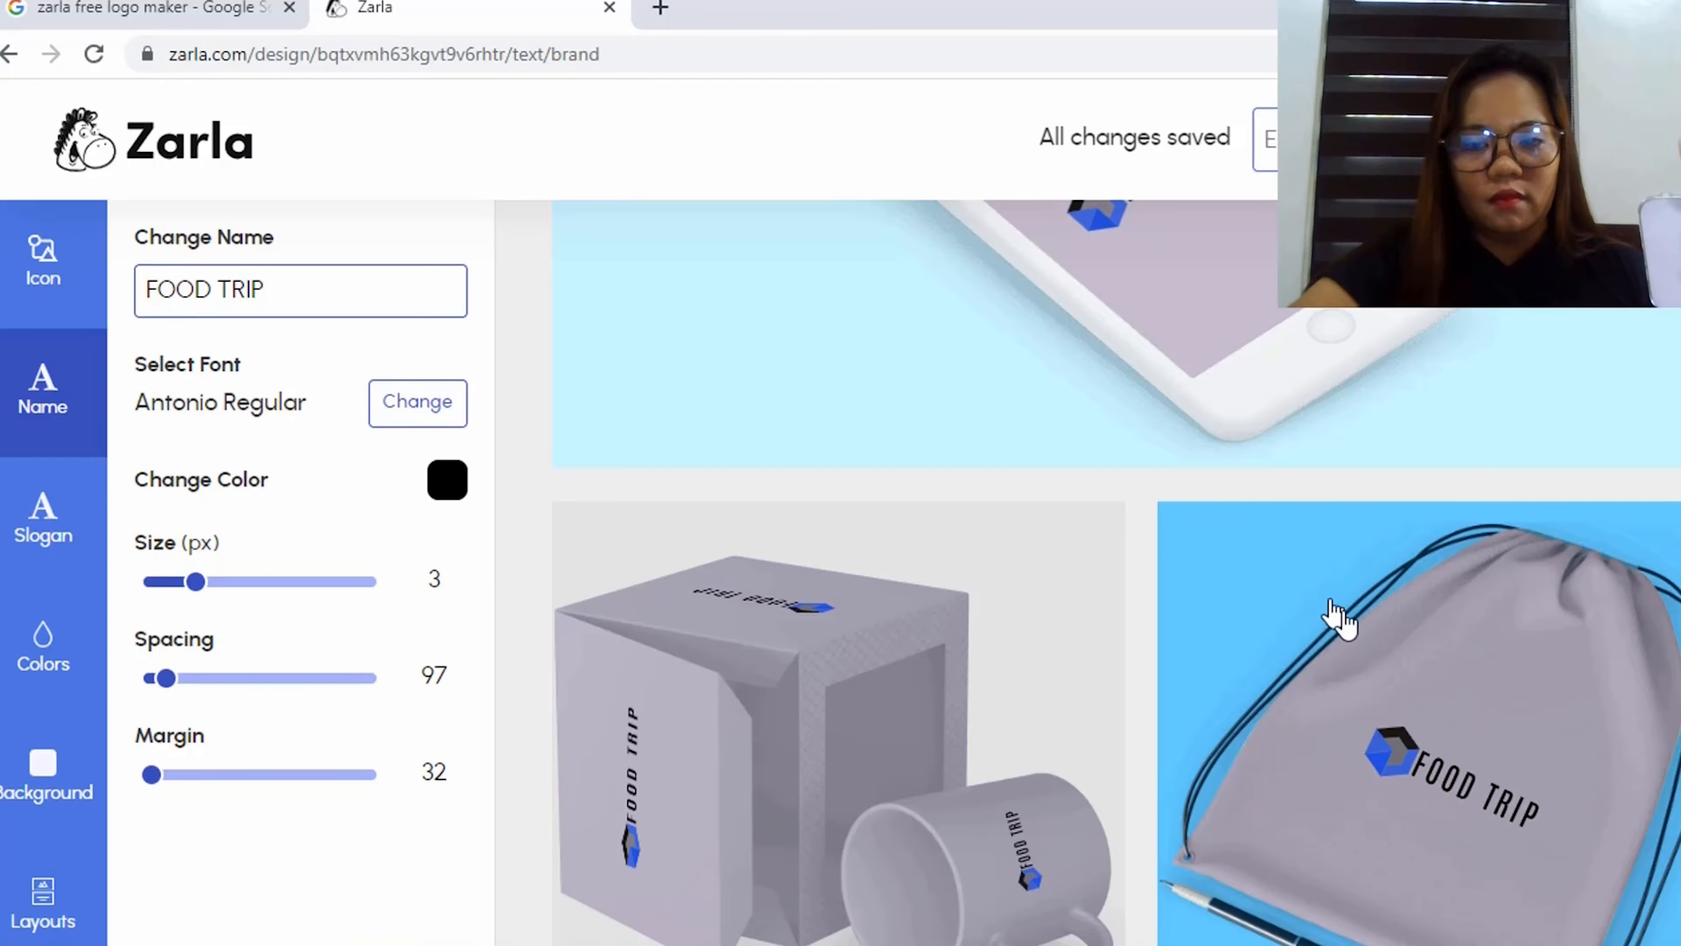
scroll(1368, 642, "down", 4)
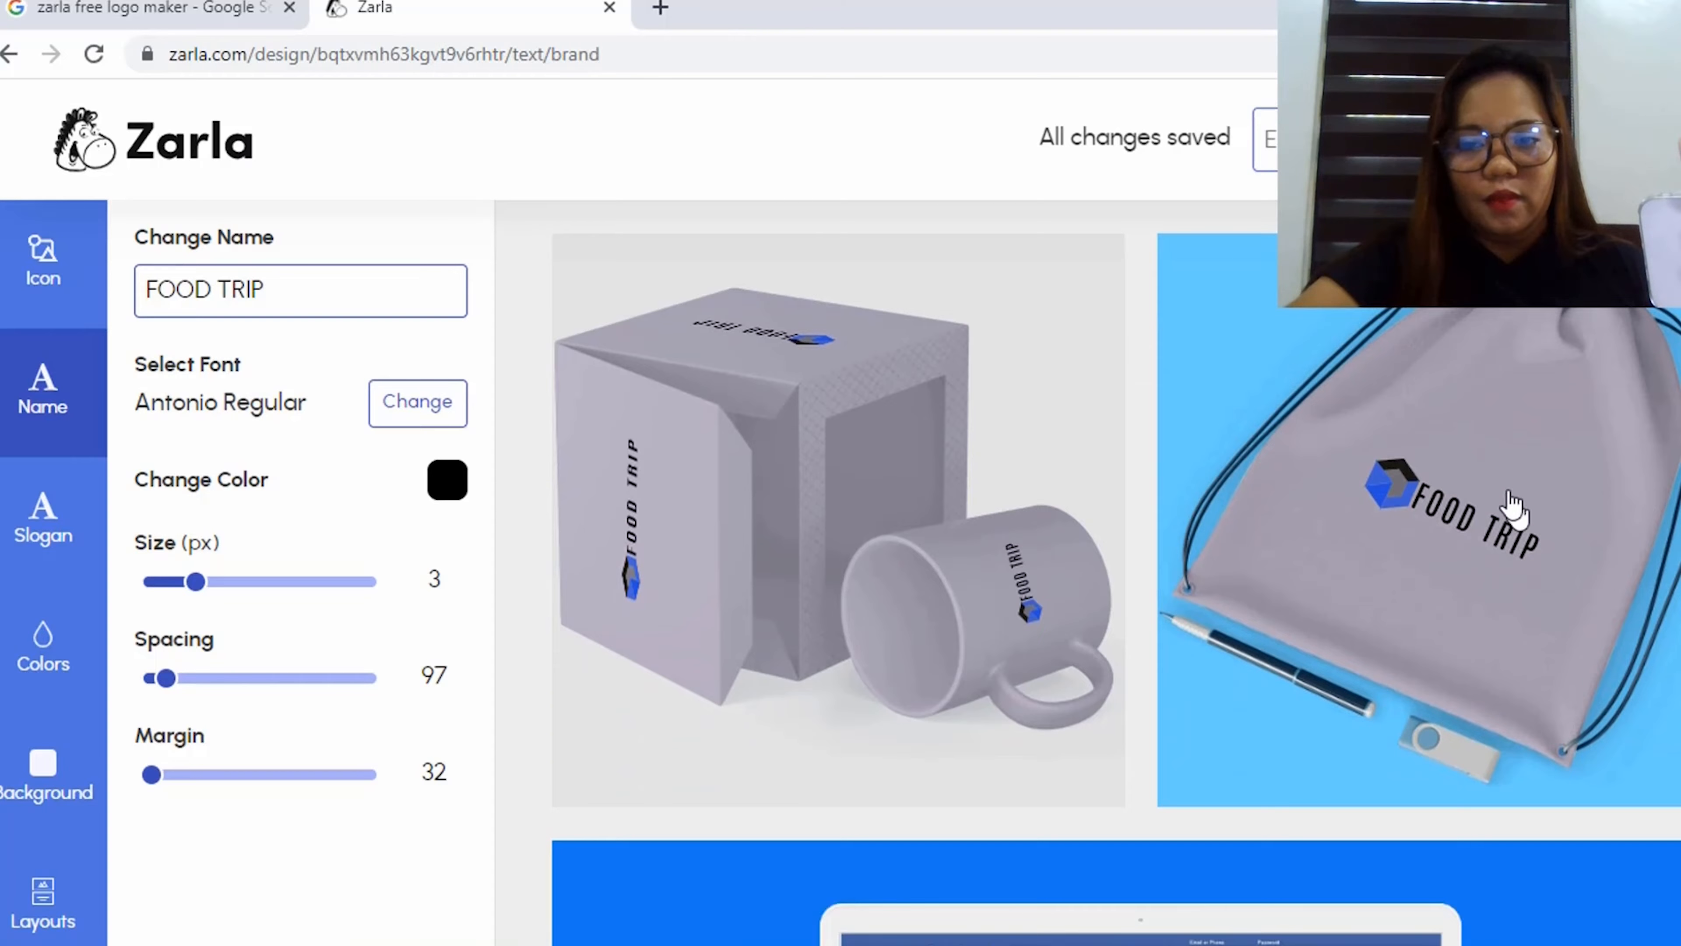
Step: Review the logo on the remaining mockups, including the Facebook page on the laptop
scroll(769, 533, "down", 4)
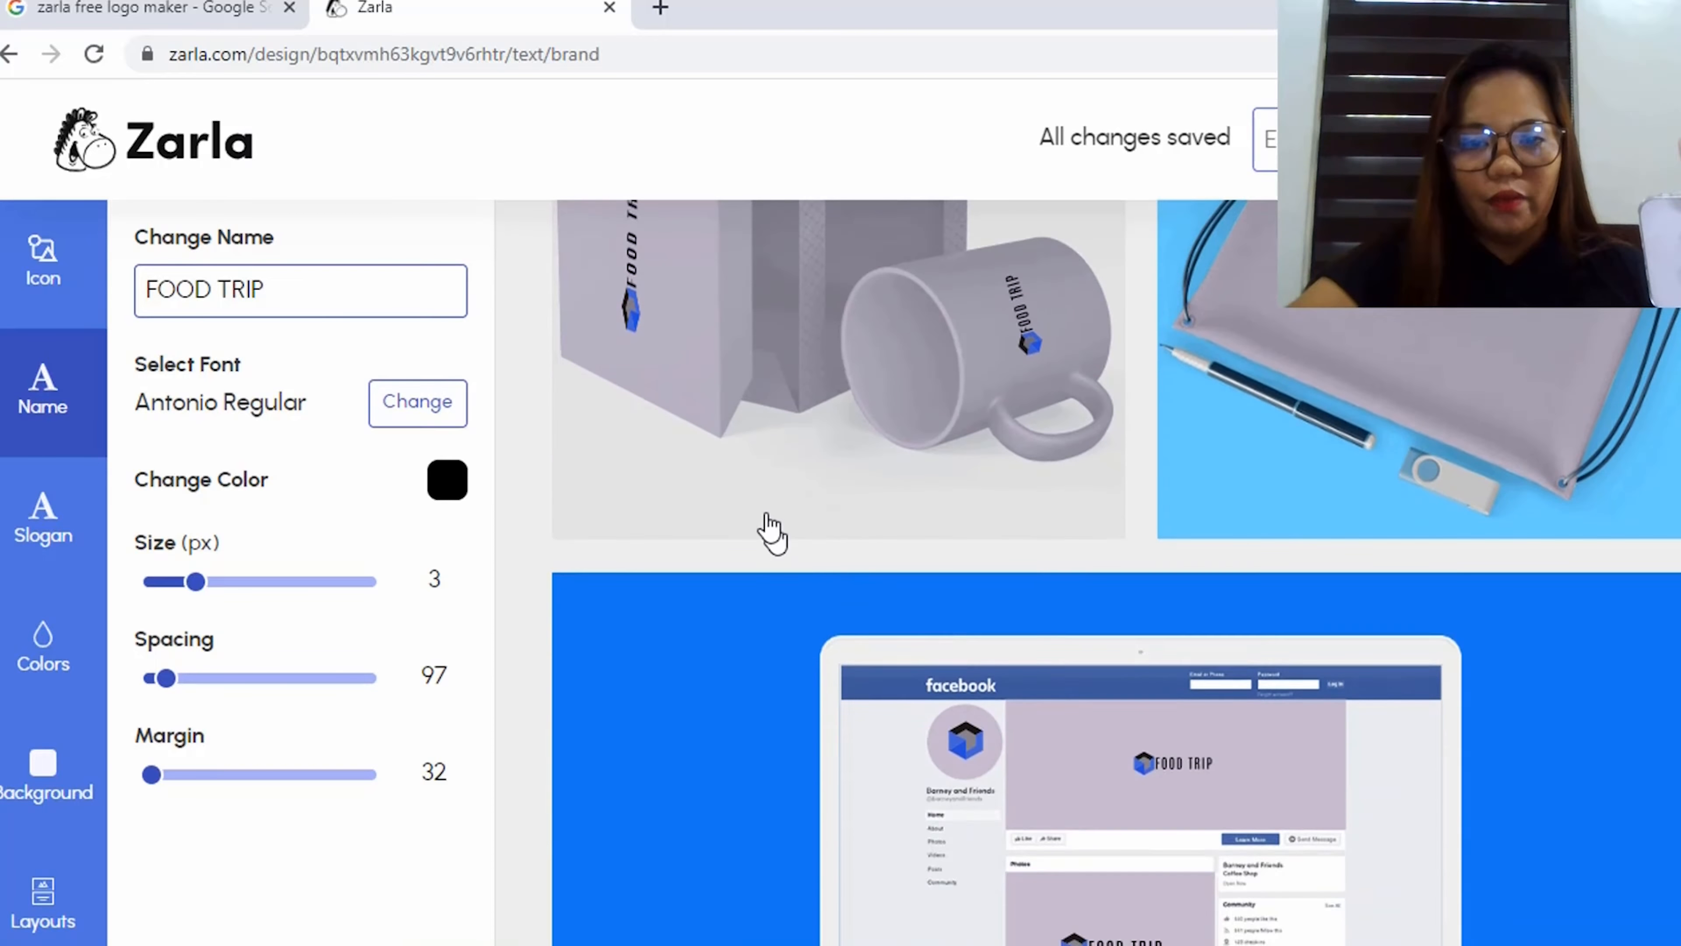
scroll(880, 602, "up", 4)
scroll(1244, 701, "down", 15)
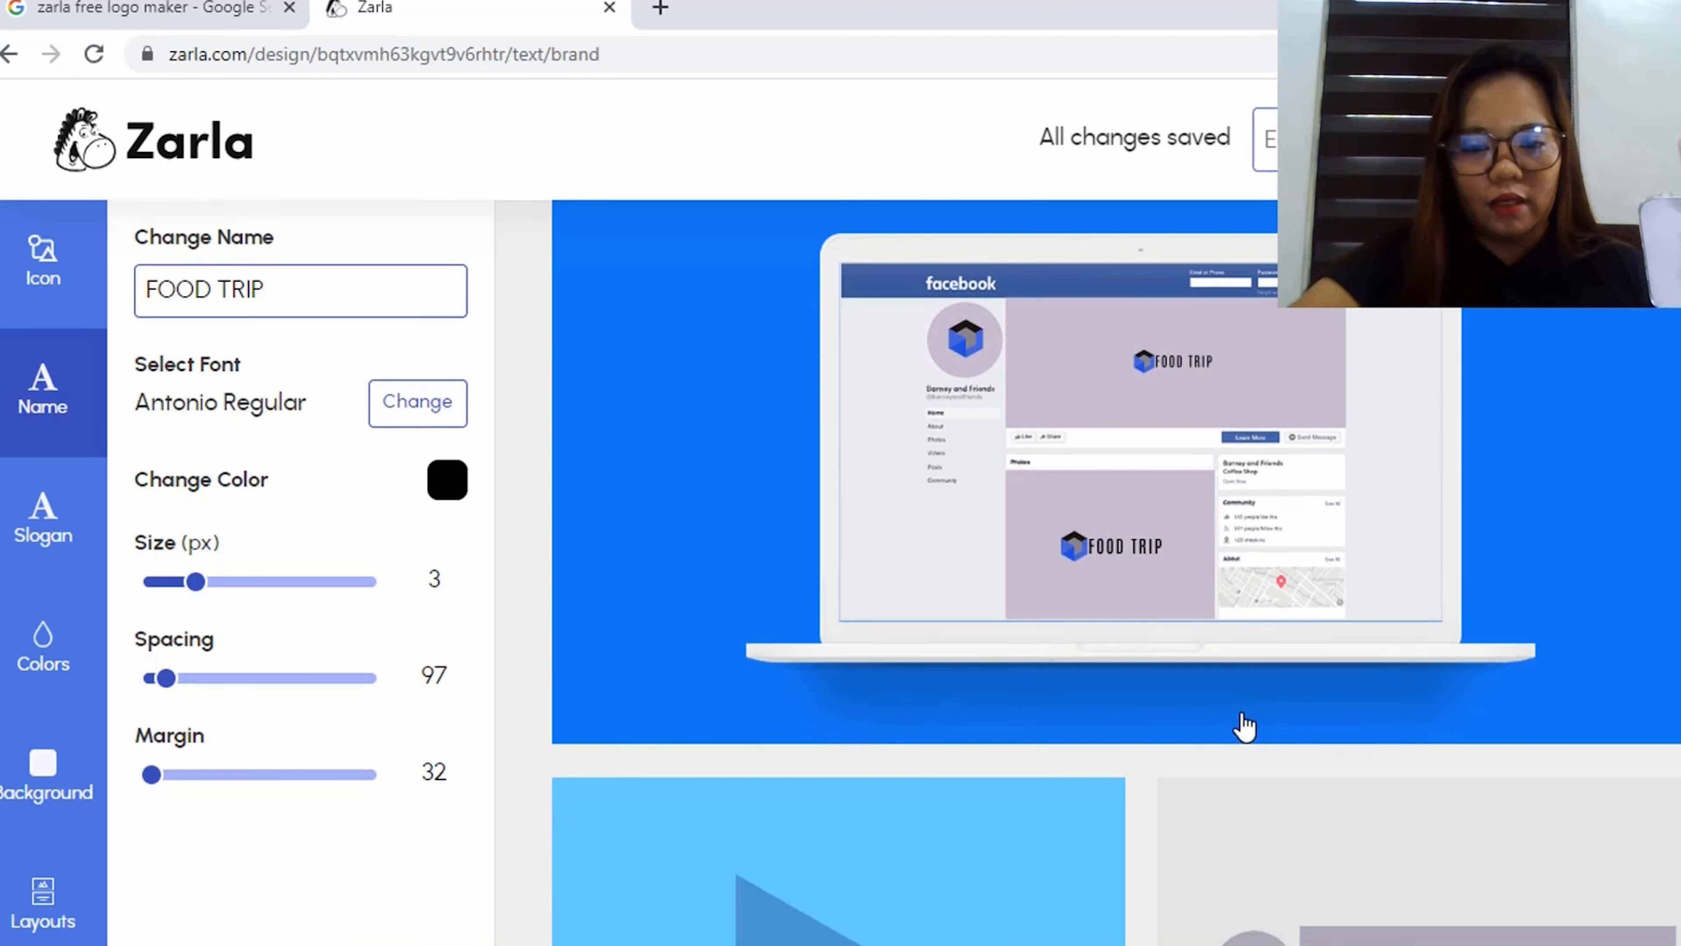
scroll(1243, 722, "down", 1)
scroll(1243, 721, "up", 20)
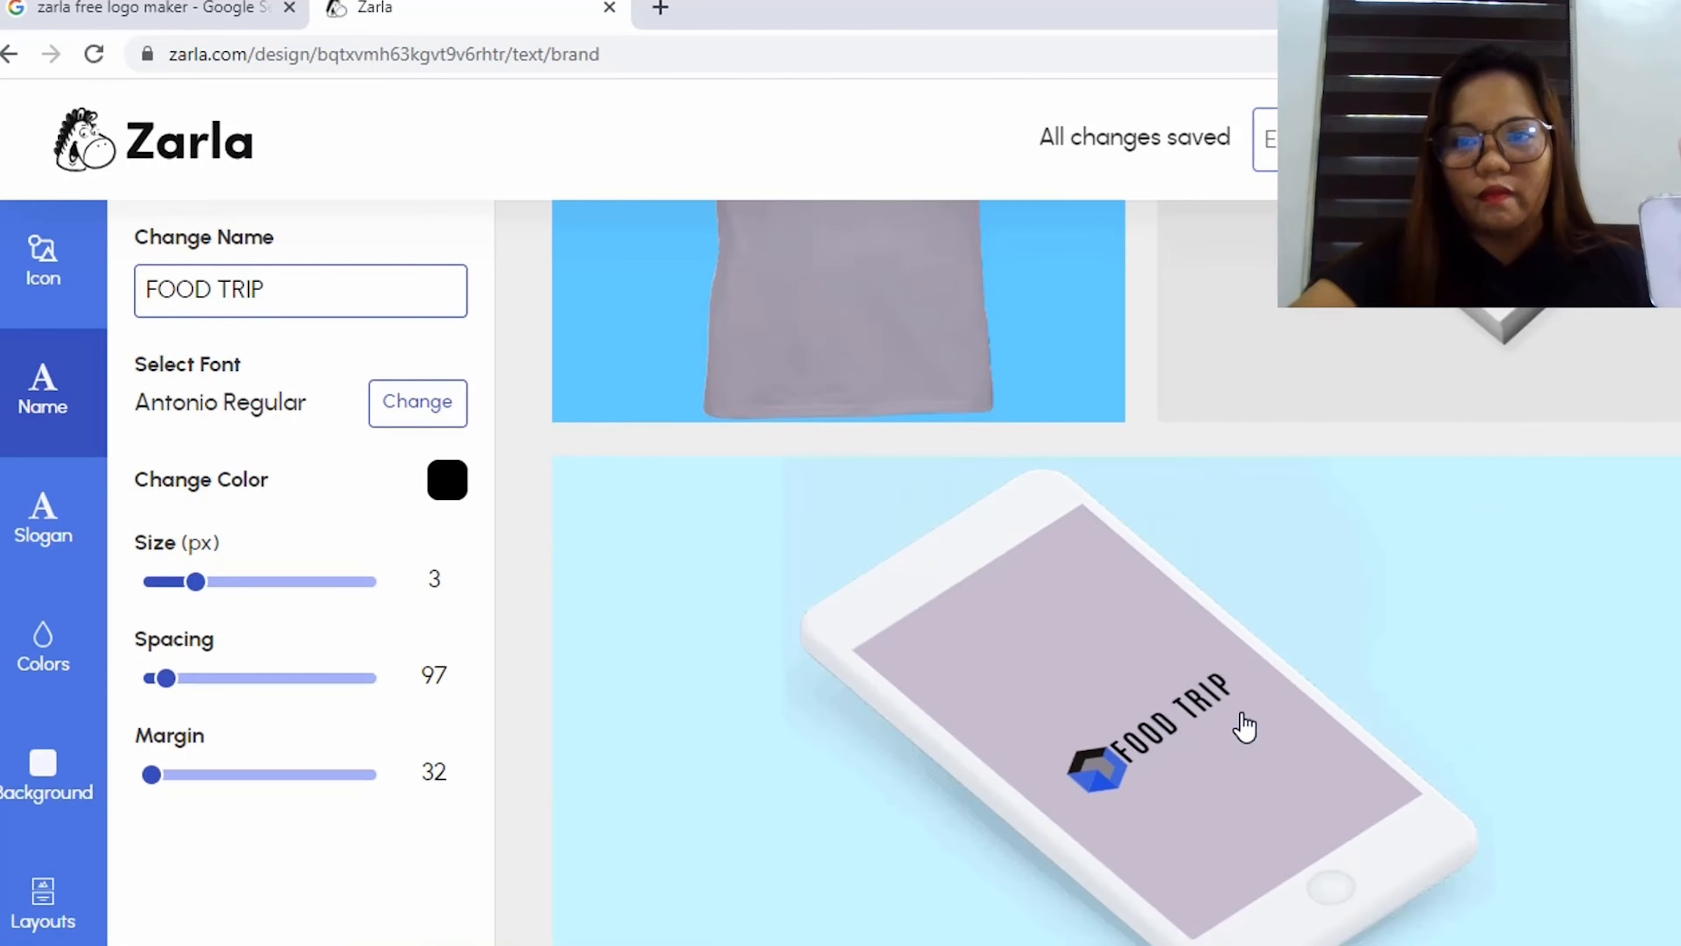
scroll(1248, 701, "up", 3)
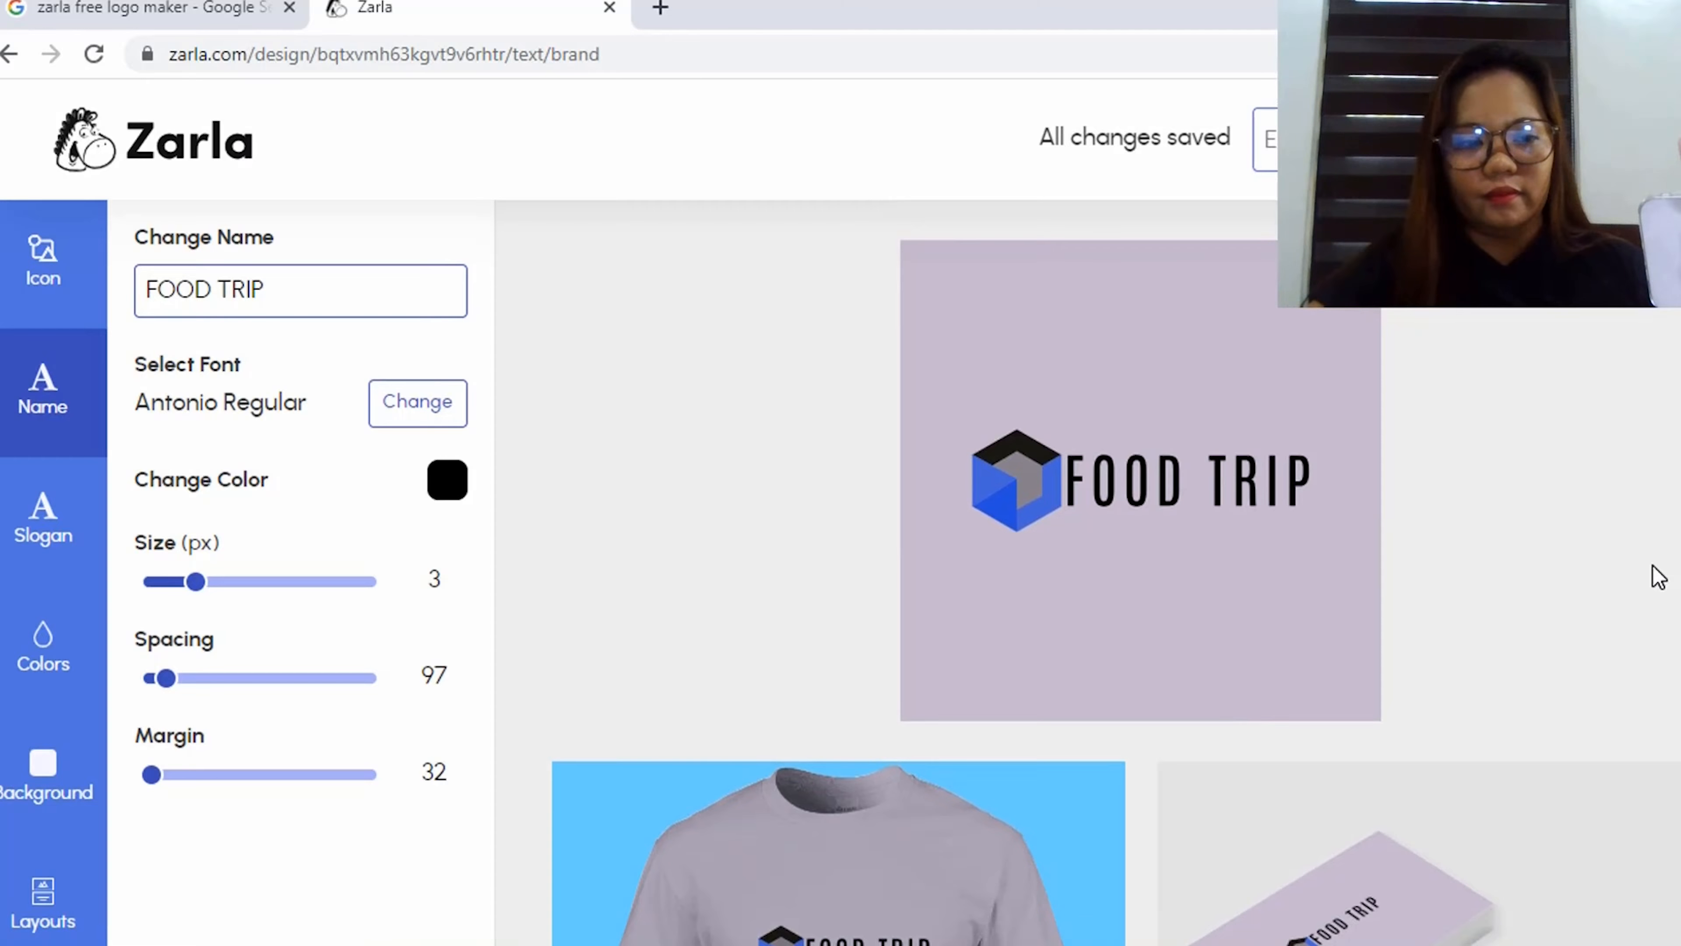
Step: Set the logo's background color to white #FFFFFF
left_click(42, 794)
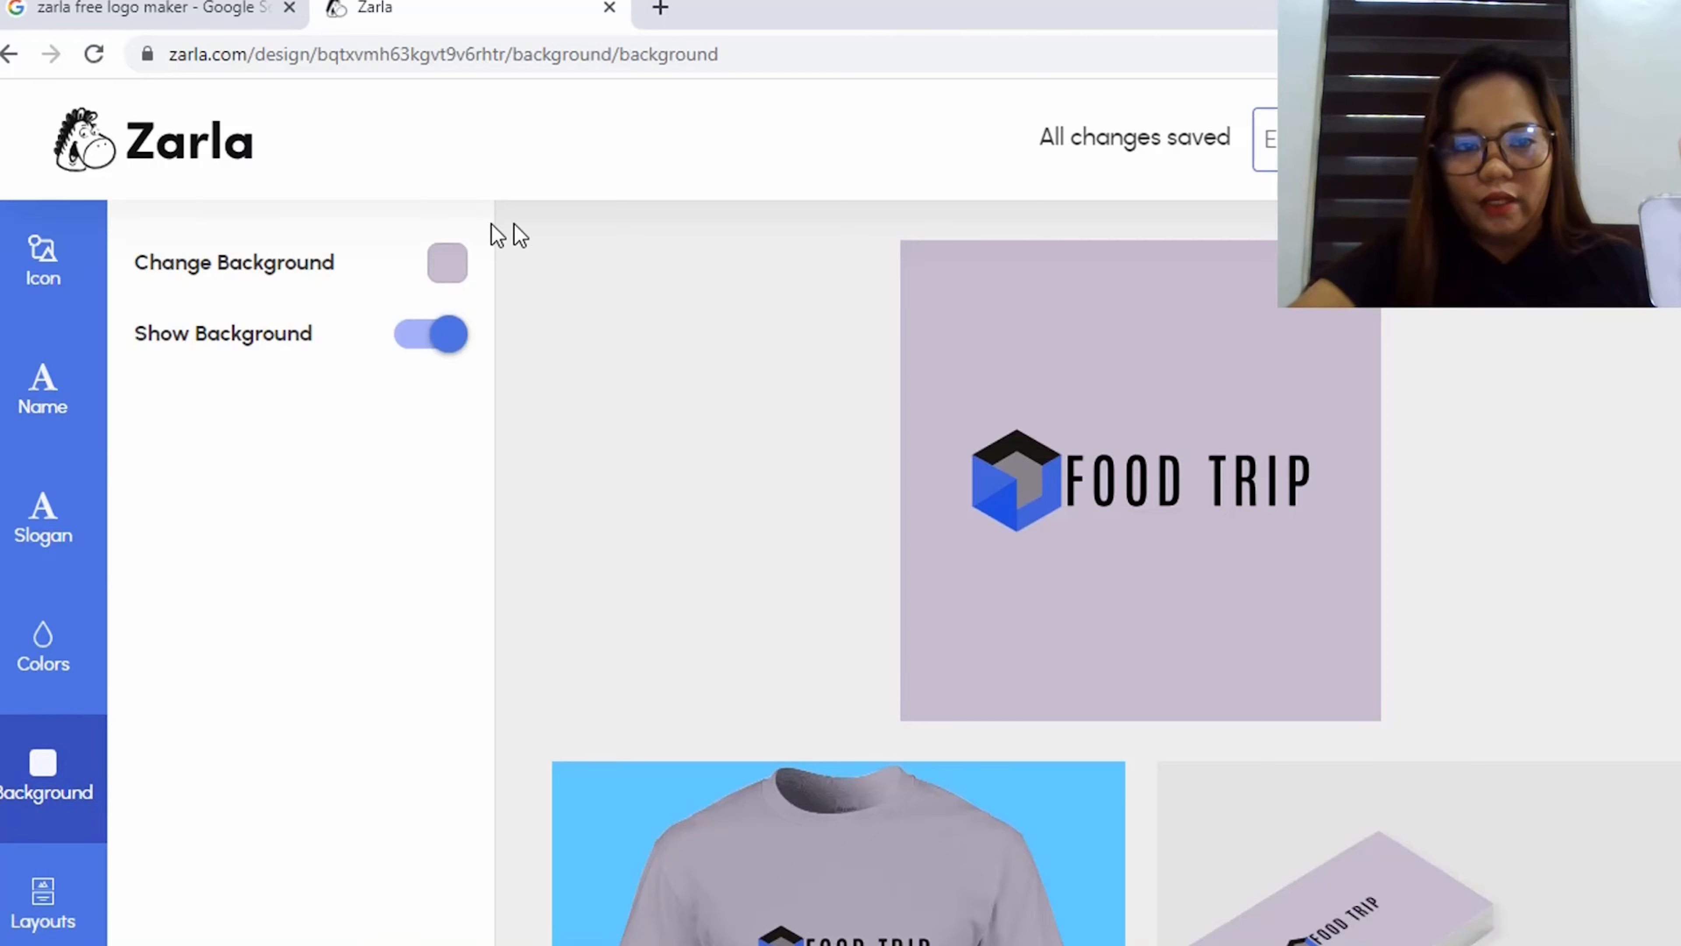
left_click(453, 266)
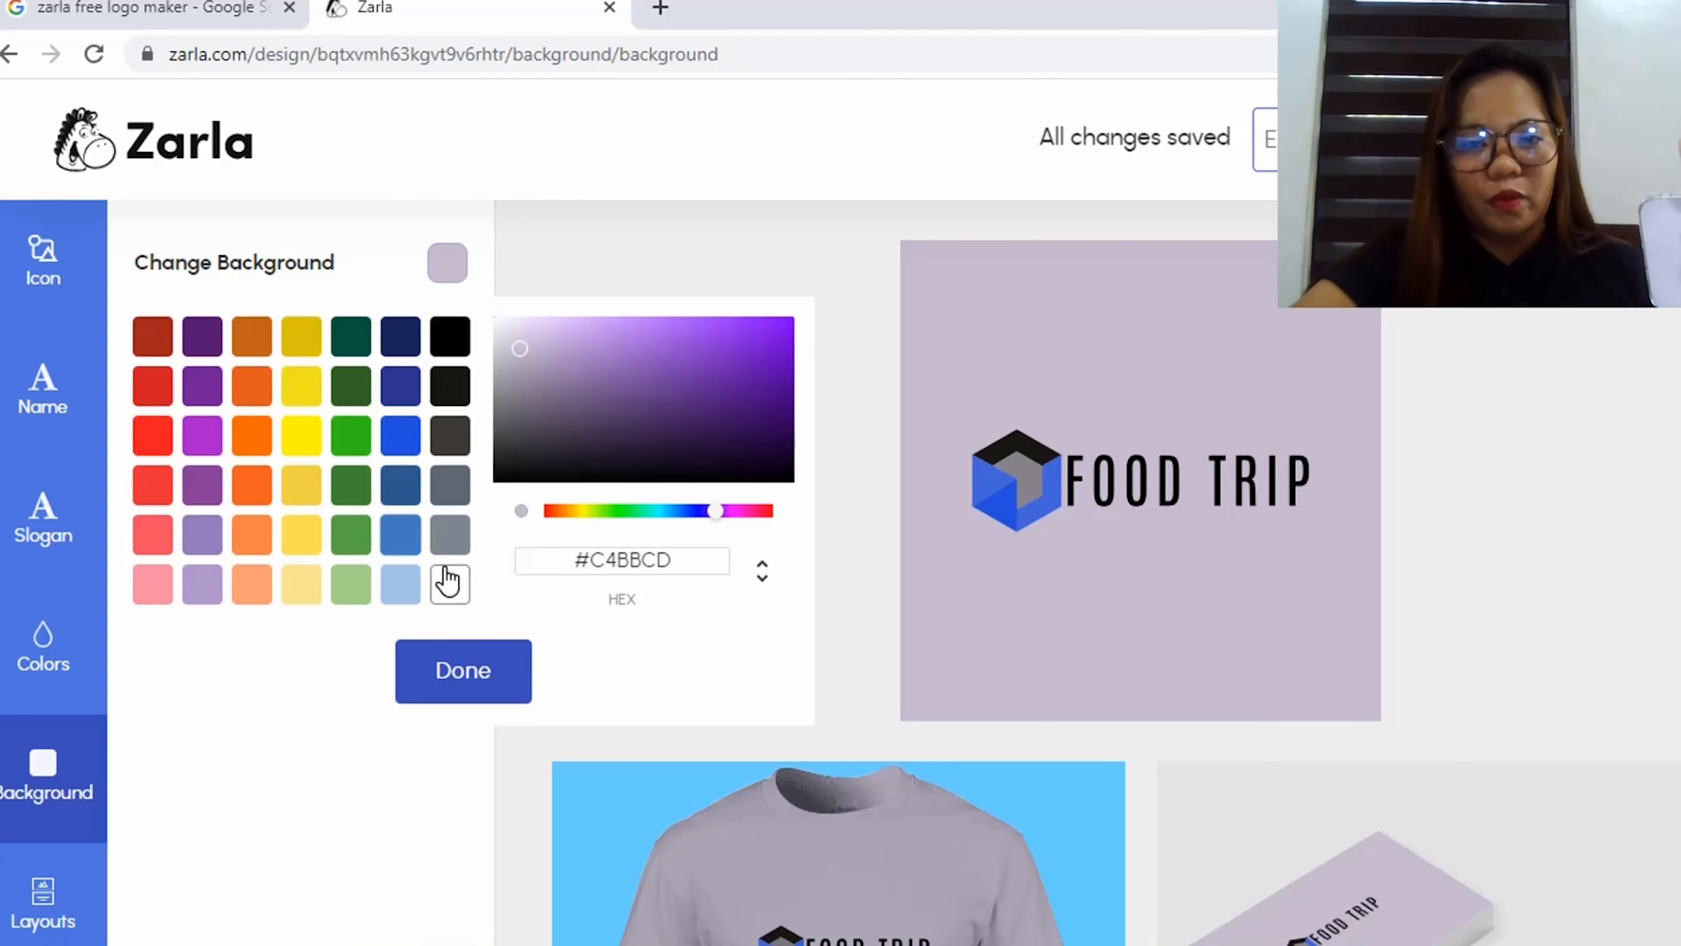
left_click(453, 599)
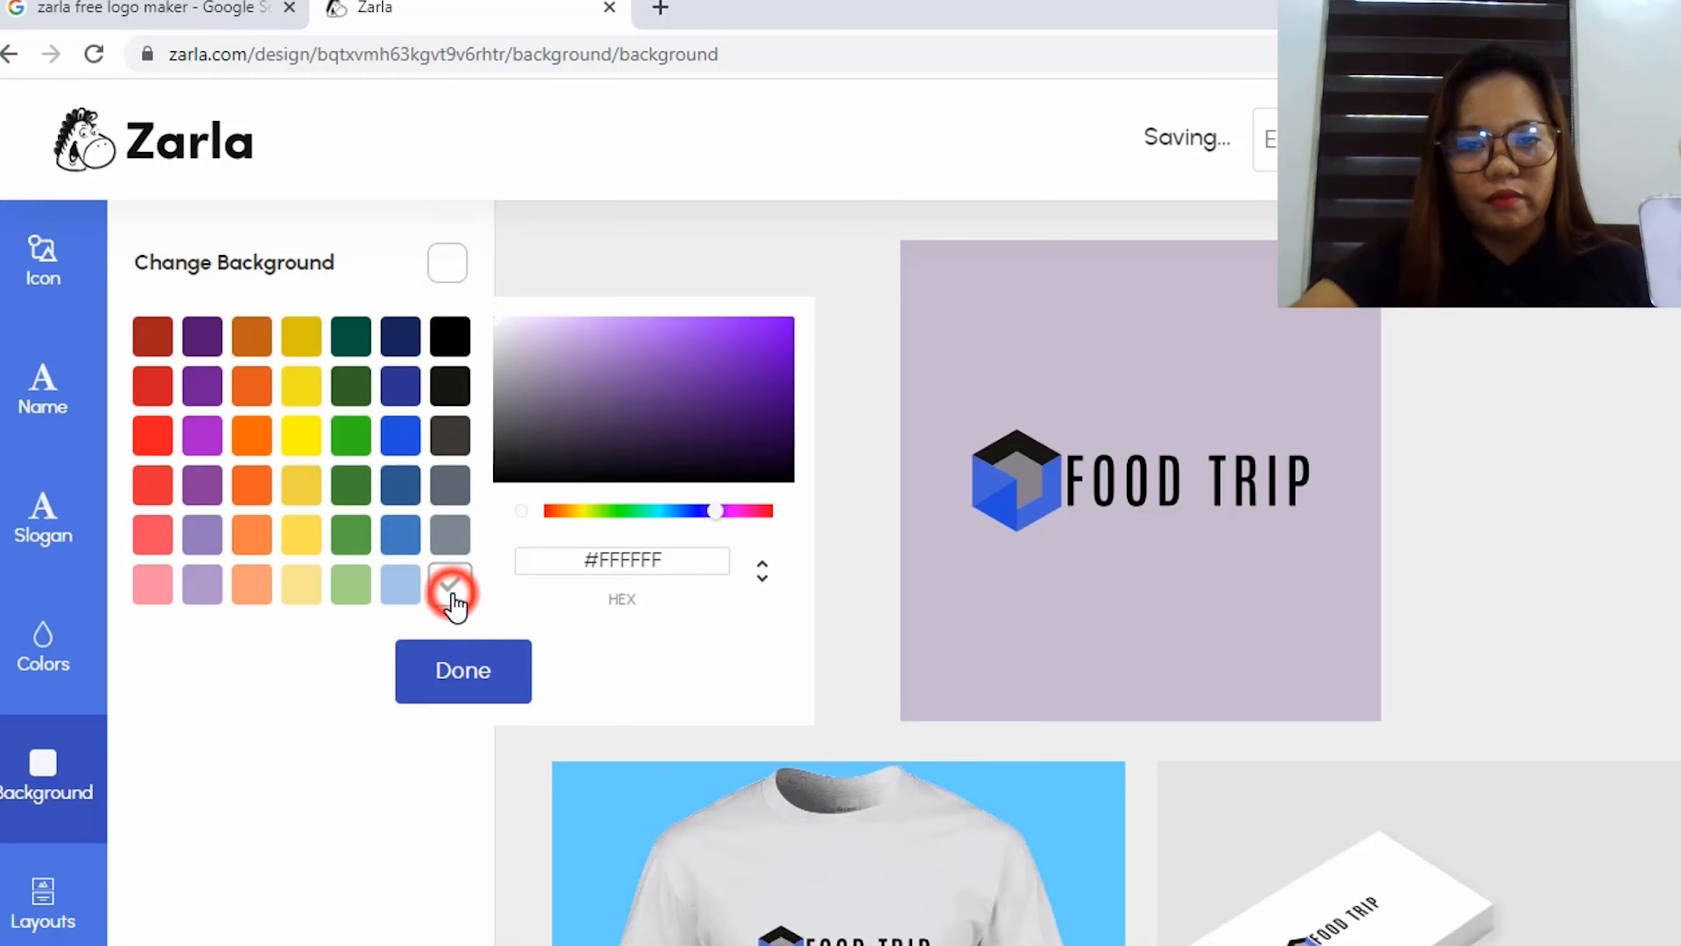
left_click(464, 682)
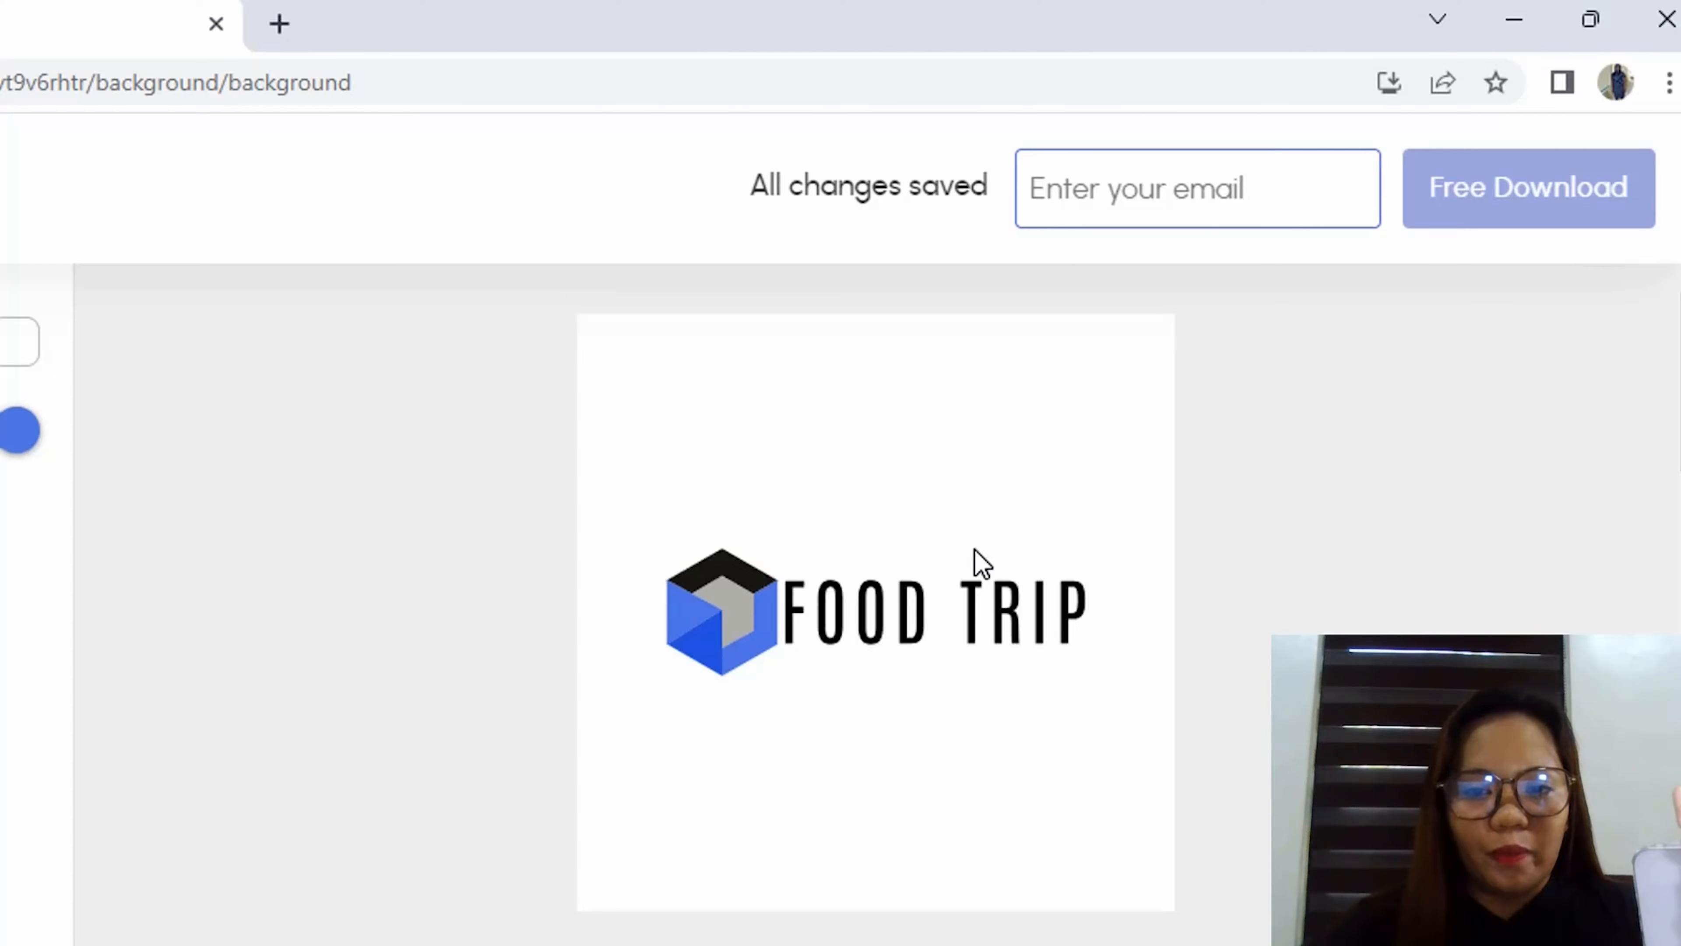
Step: Enter the e-mail address for receiving the logo and request the free download
left_click(1194, 188)
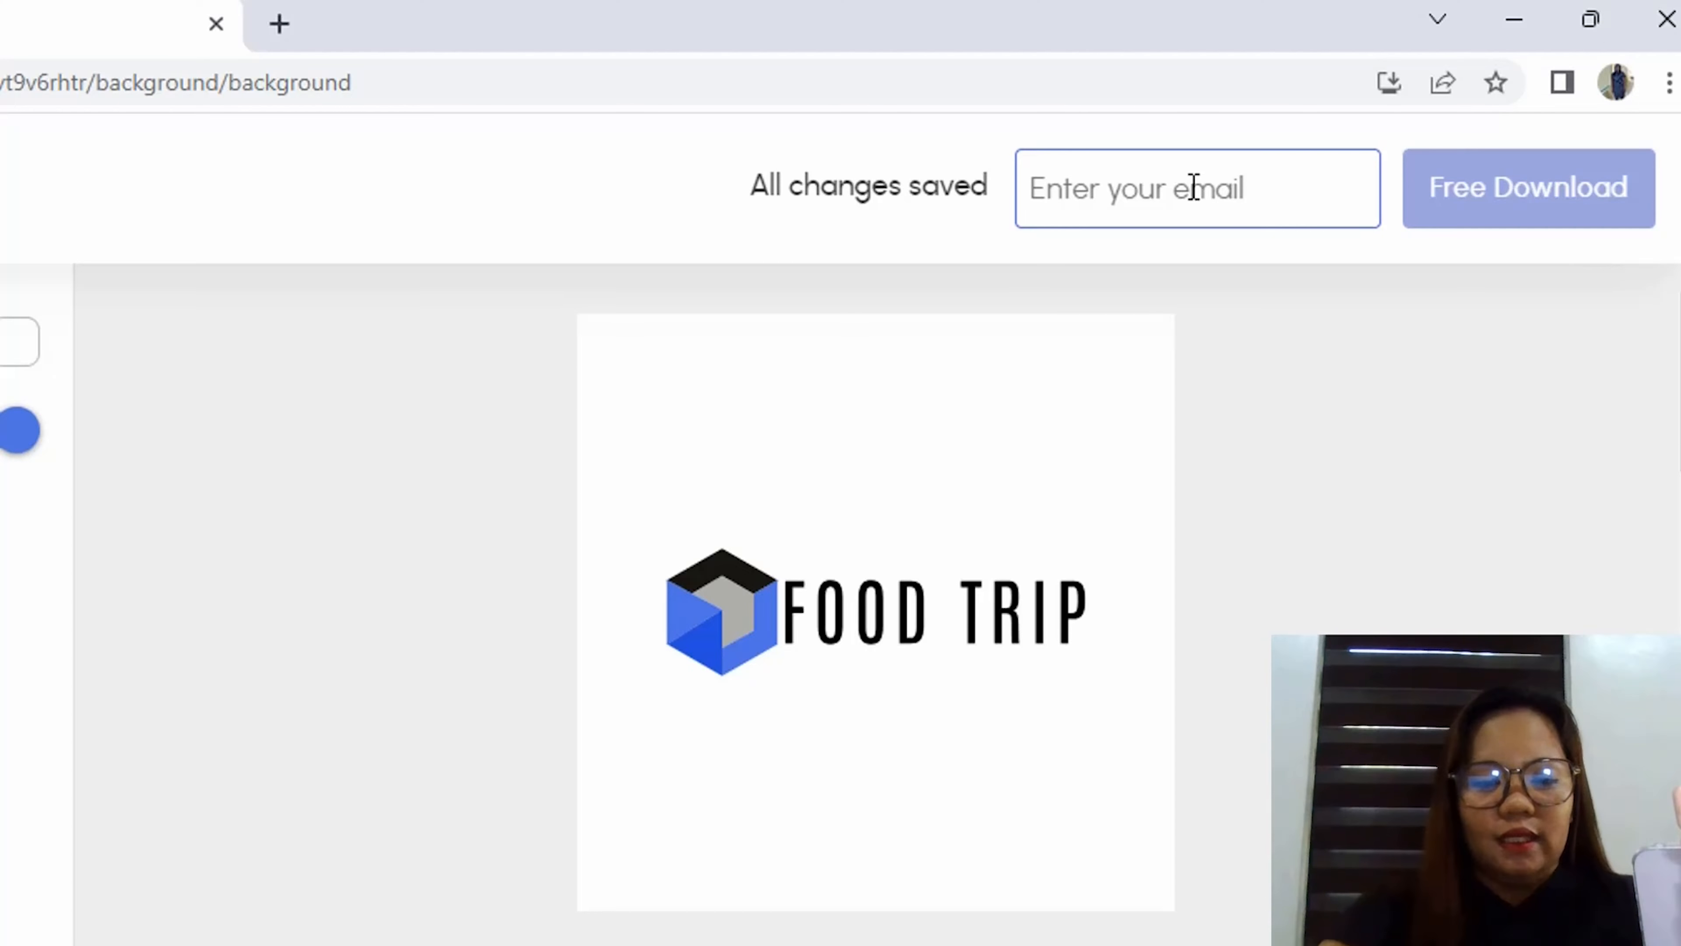
type("md")
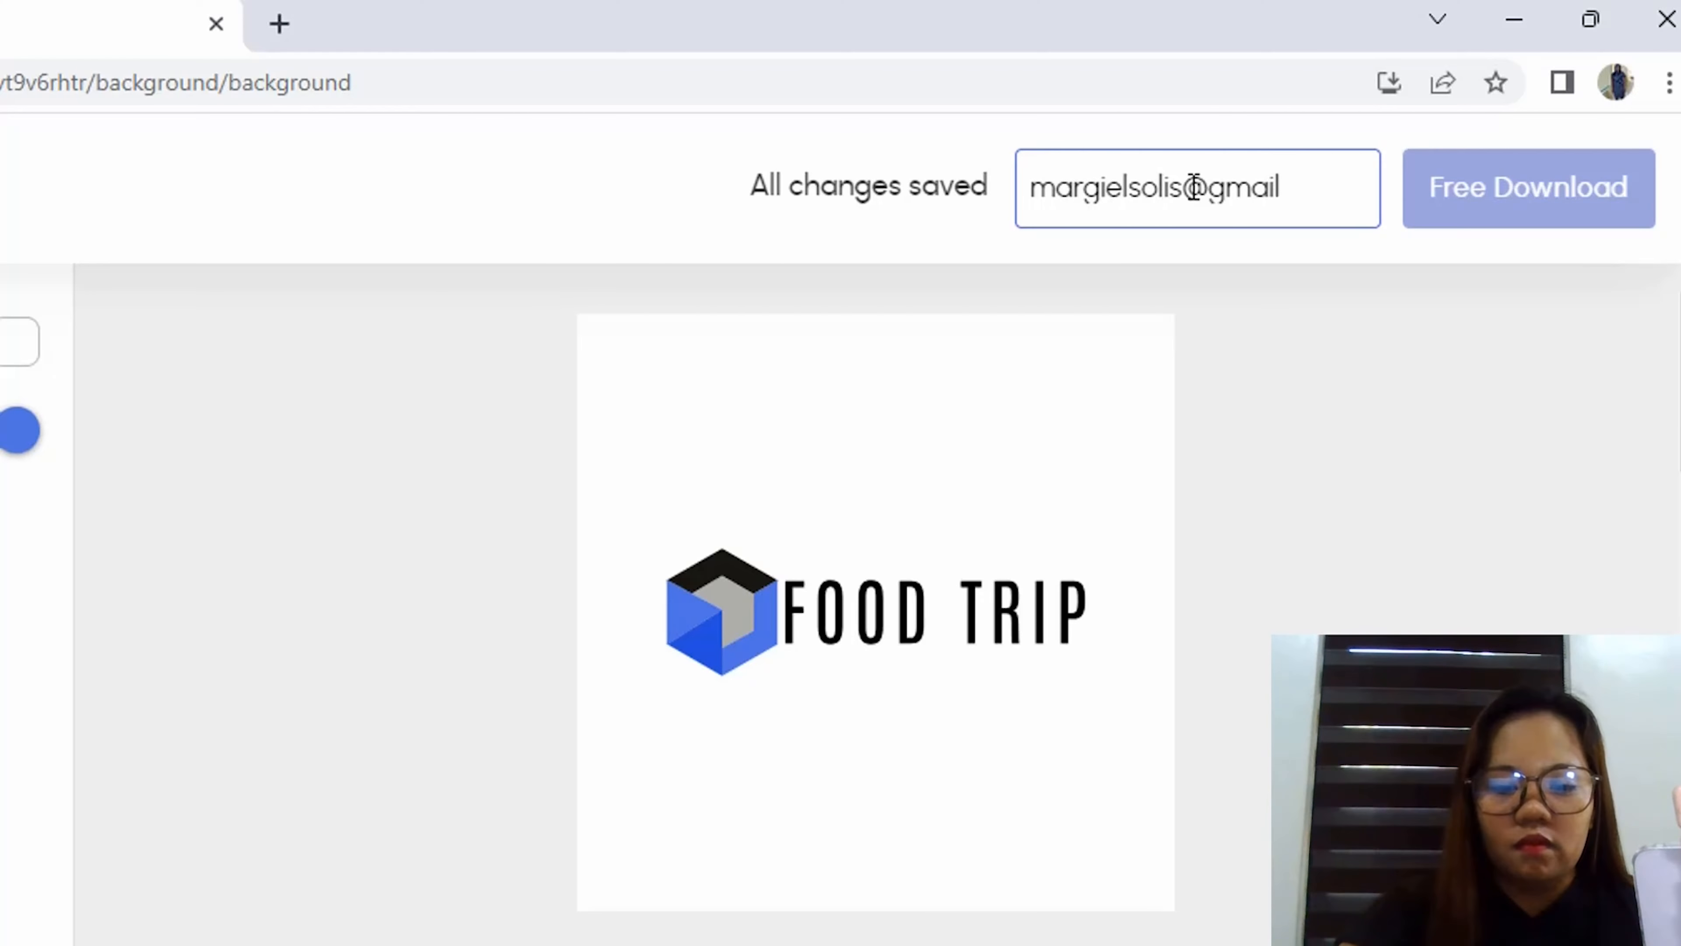
type(".co")
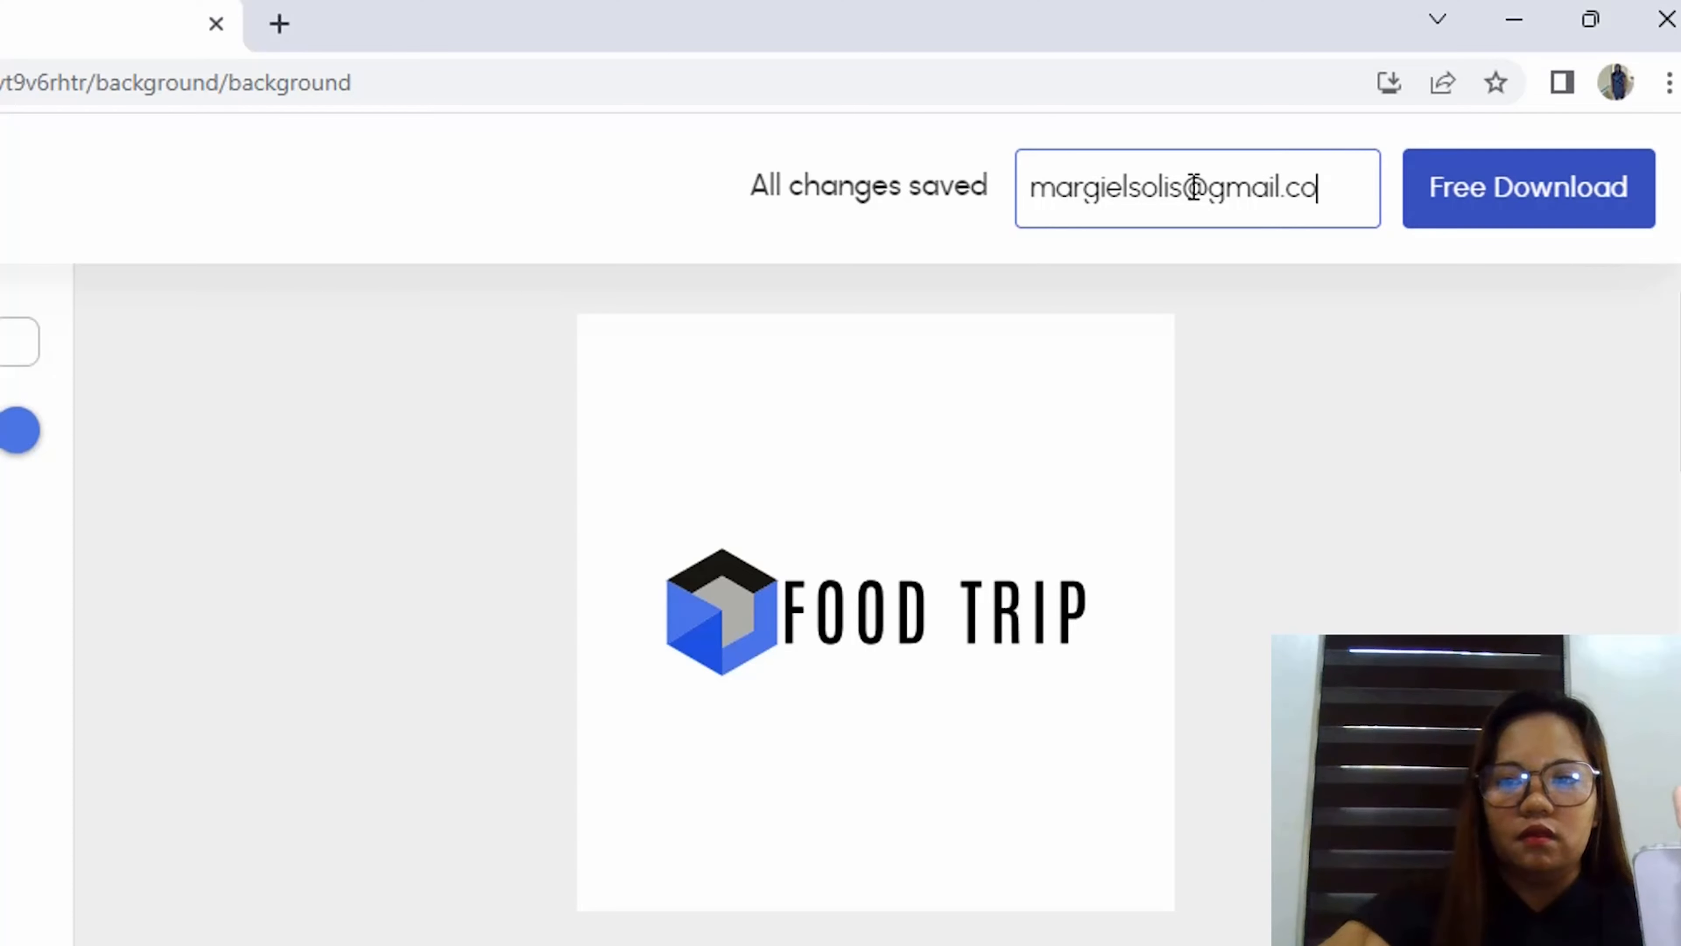
type("m")
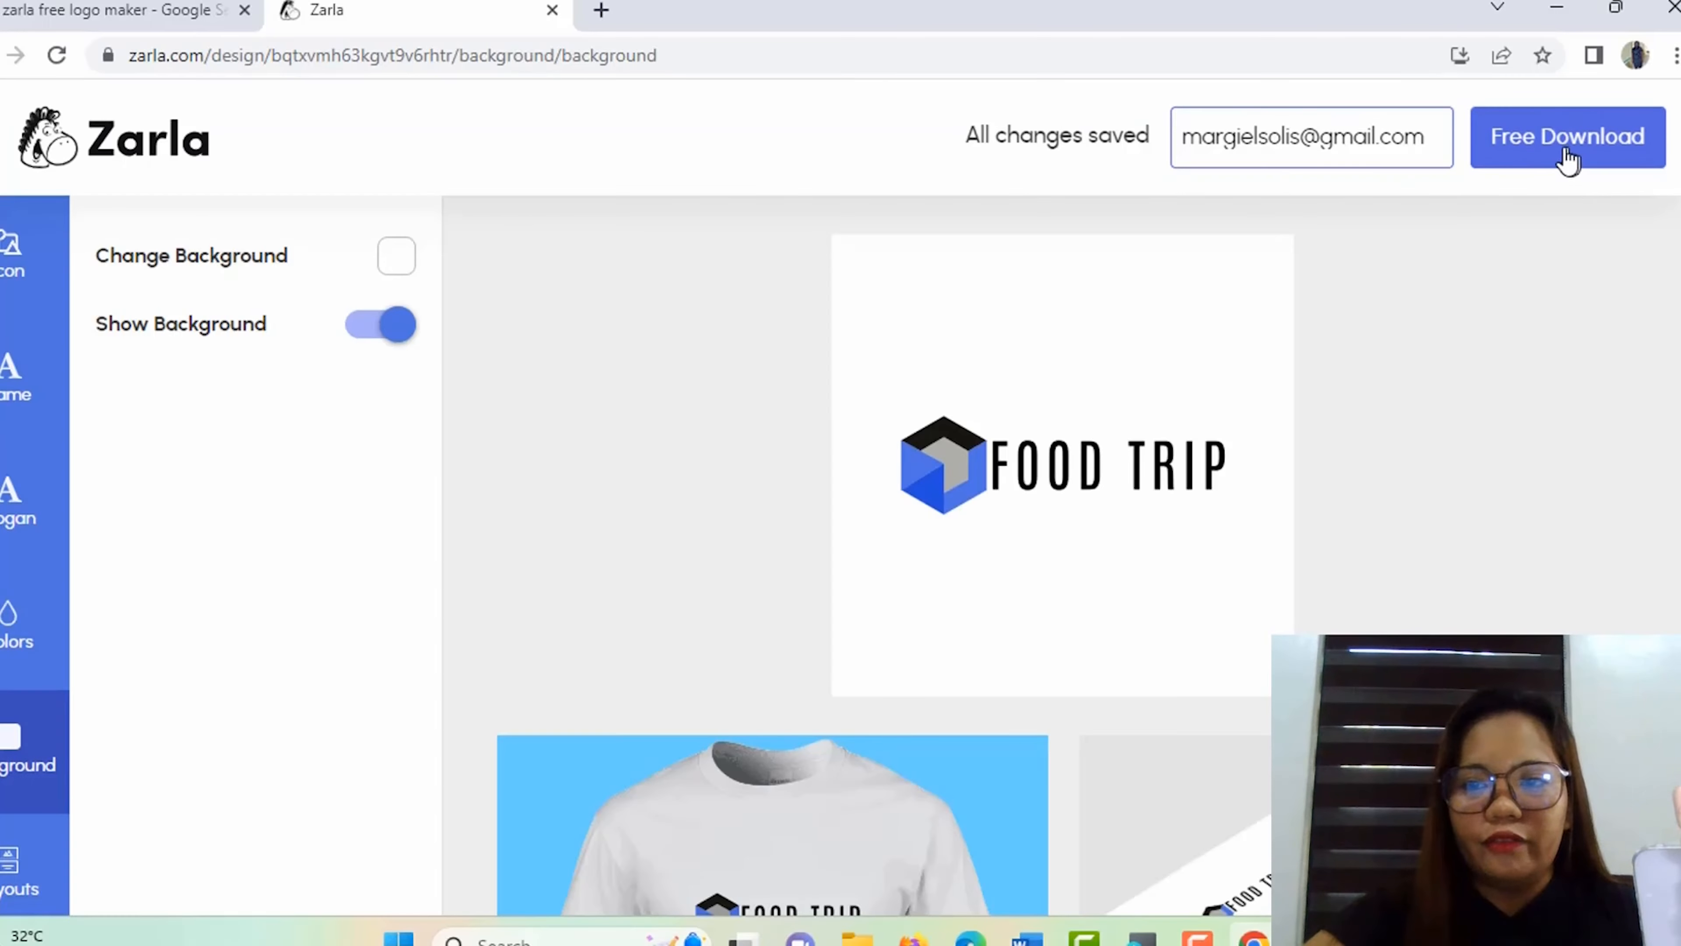
left_click(1565, 157)
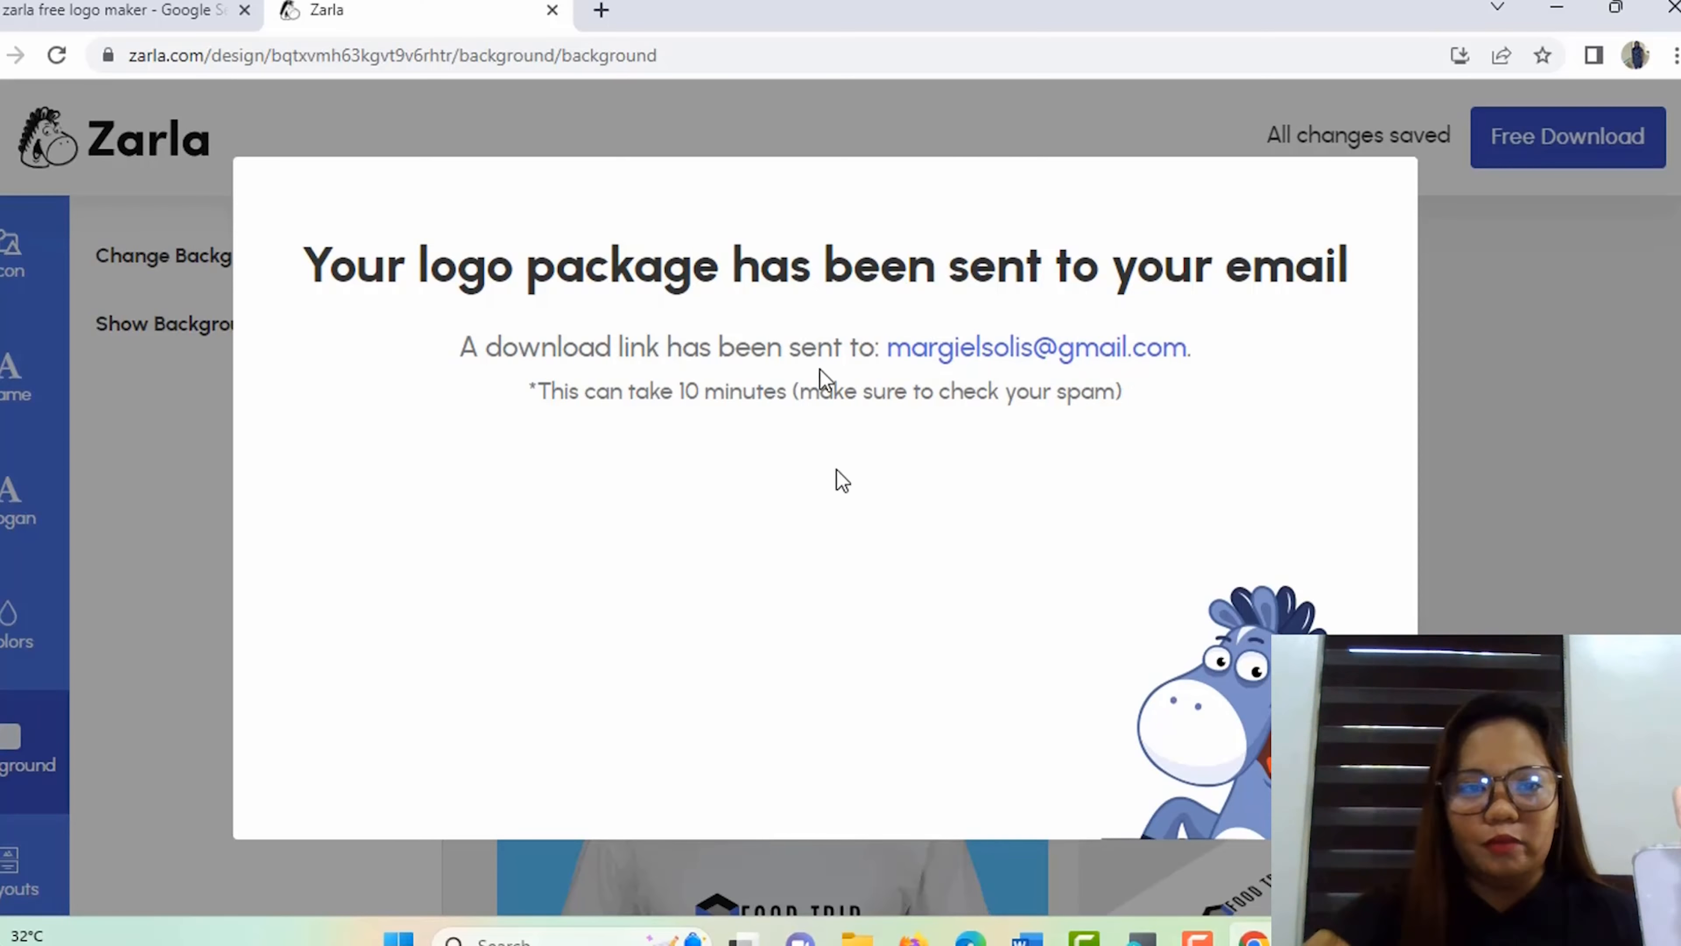
Step: Open the Gmail inbox from Google in a new browser tab
left_click(601, 10)
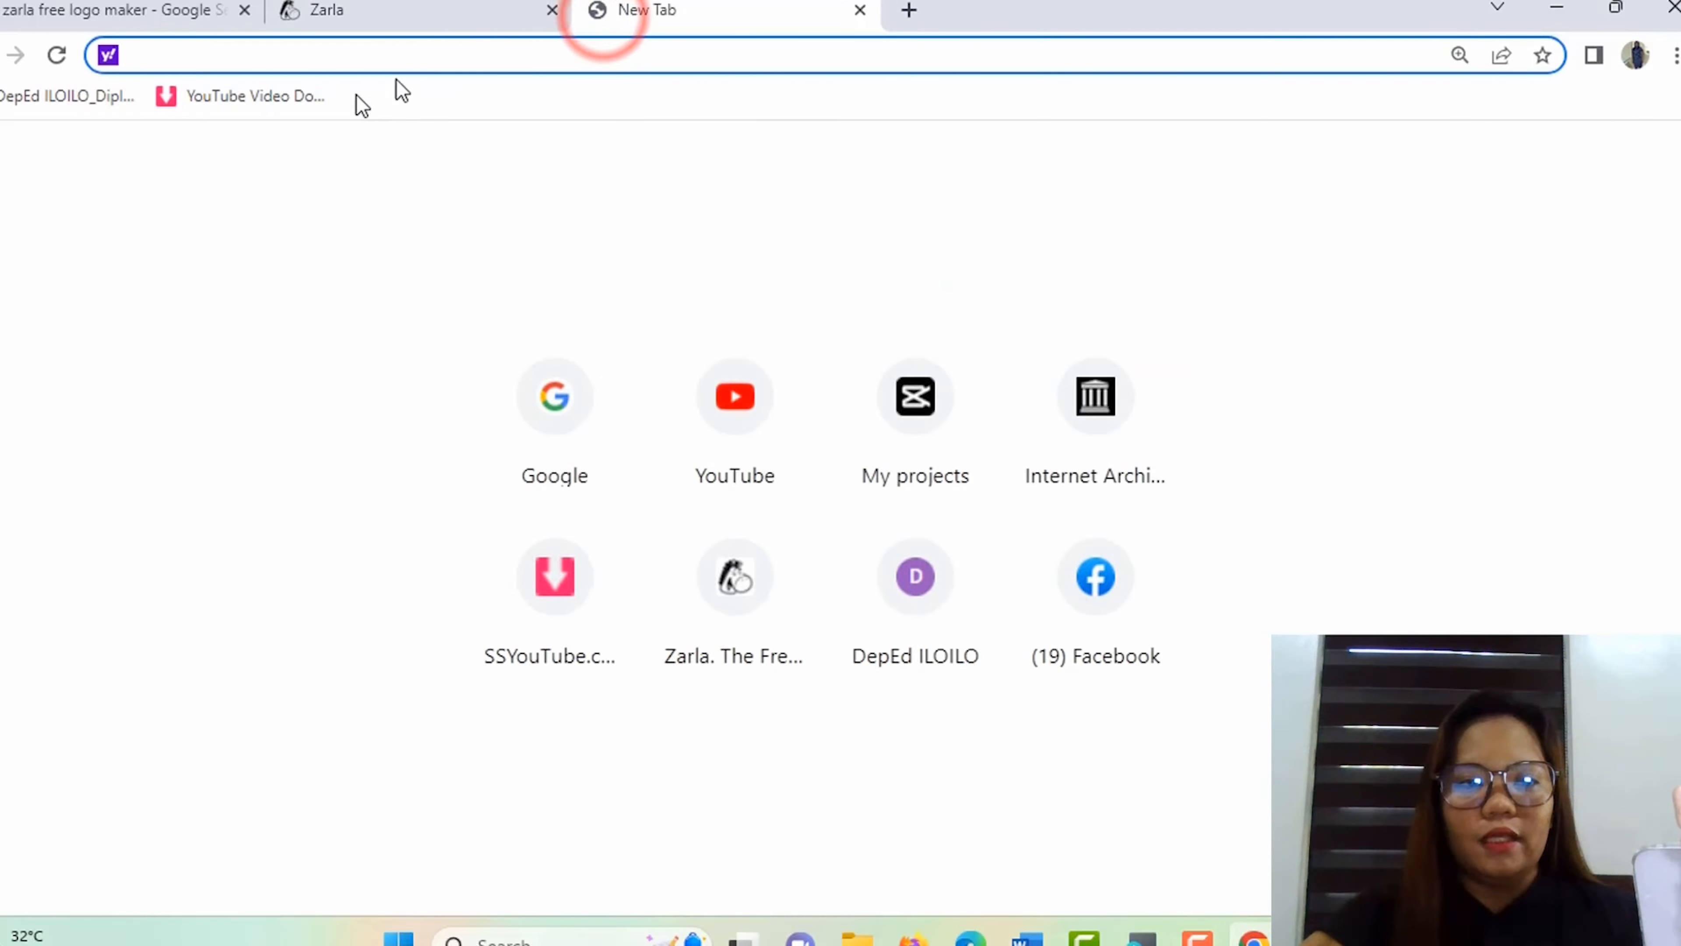
left_click(607, 437)
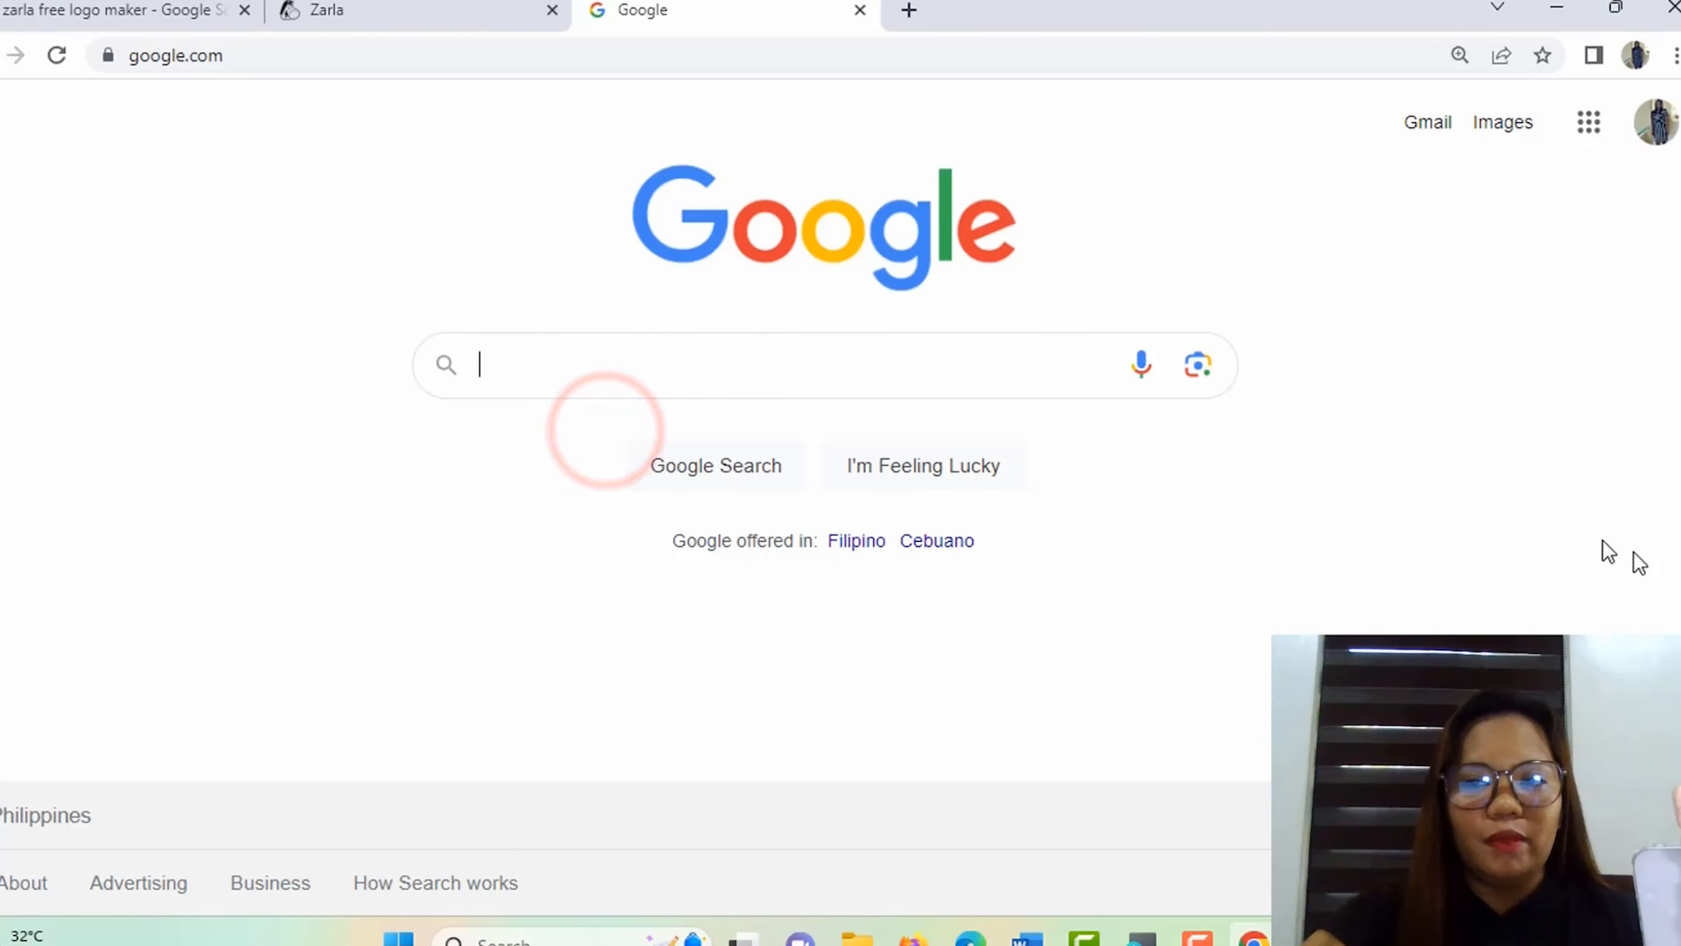
left_click(1428, 125)
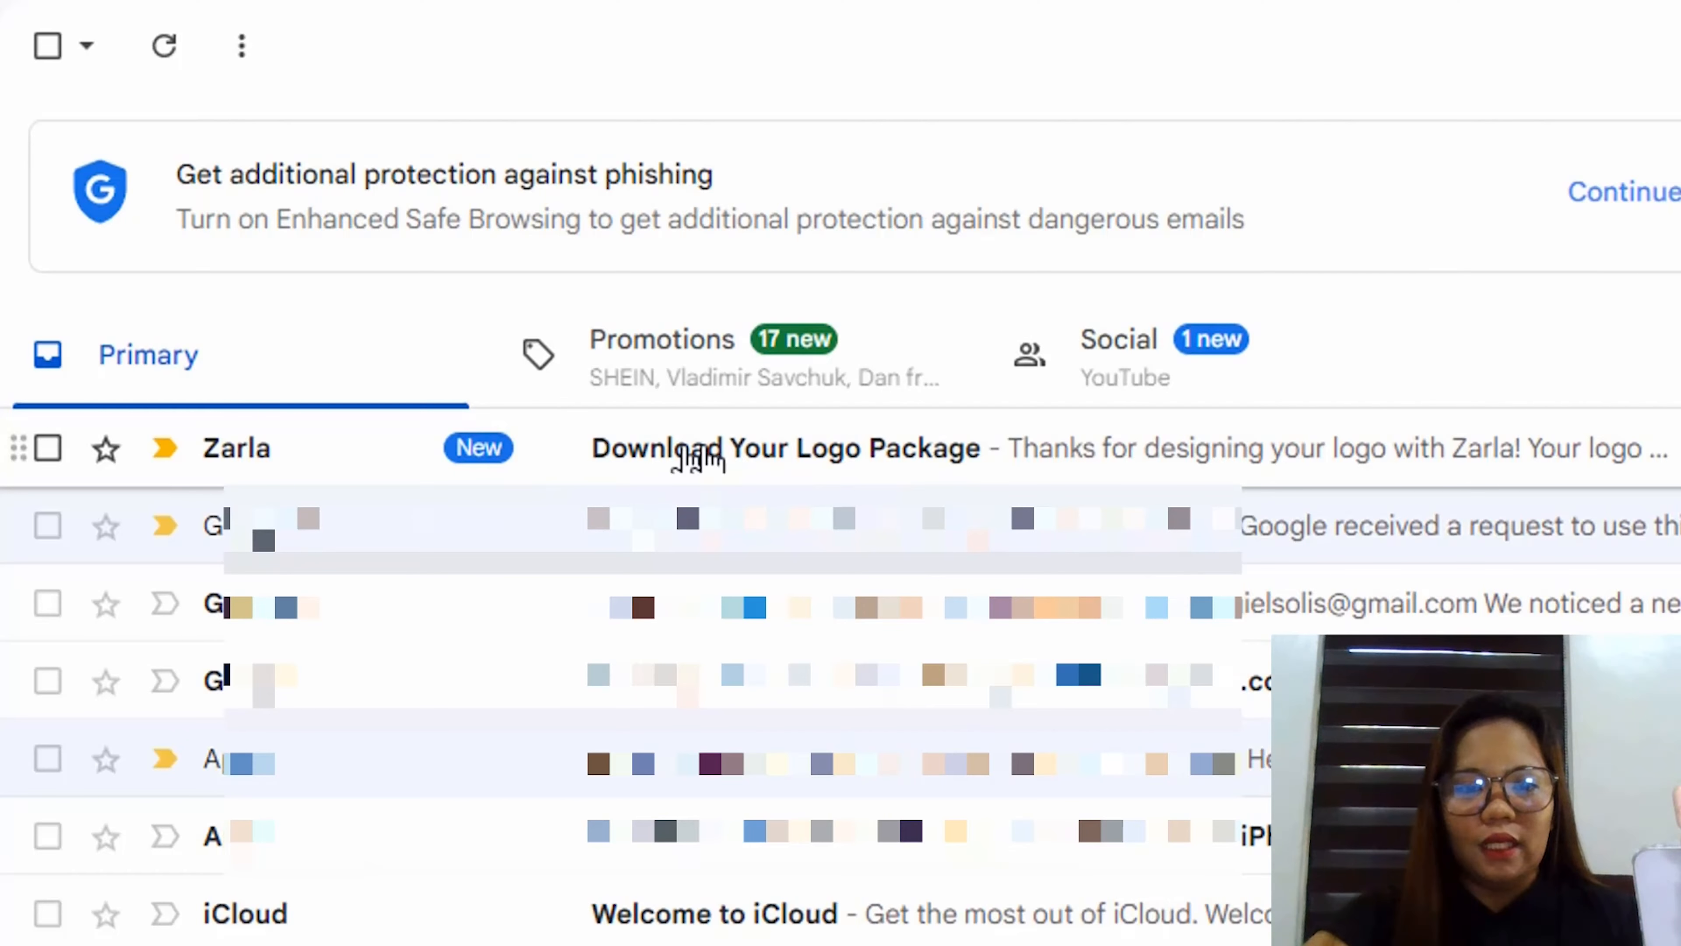
Step: Open Zarla's "Download Your Logo Package" e-mail and follow its link to the logo files
left_click(991, 449)
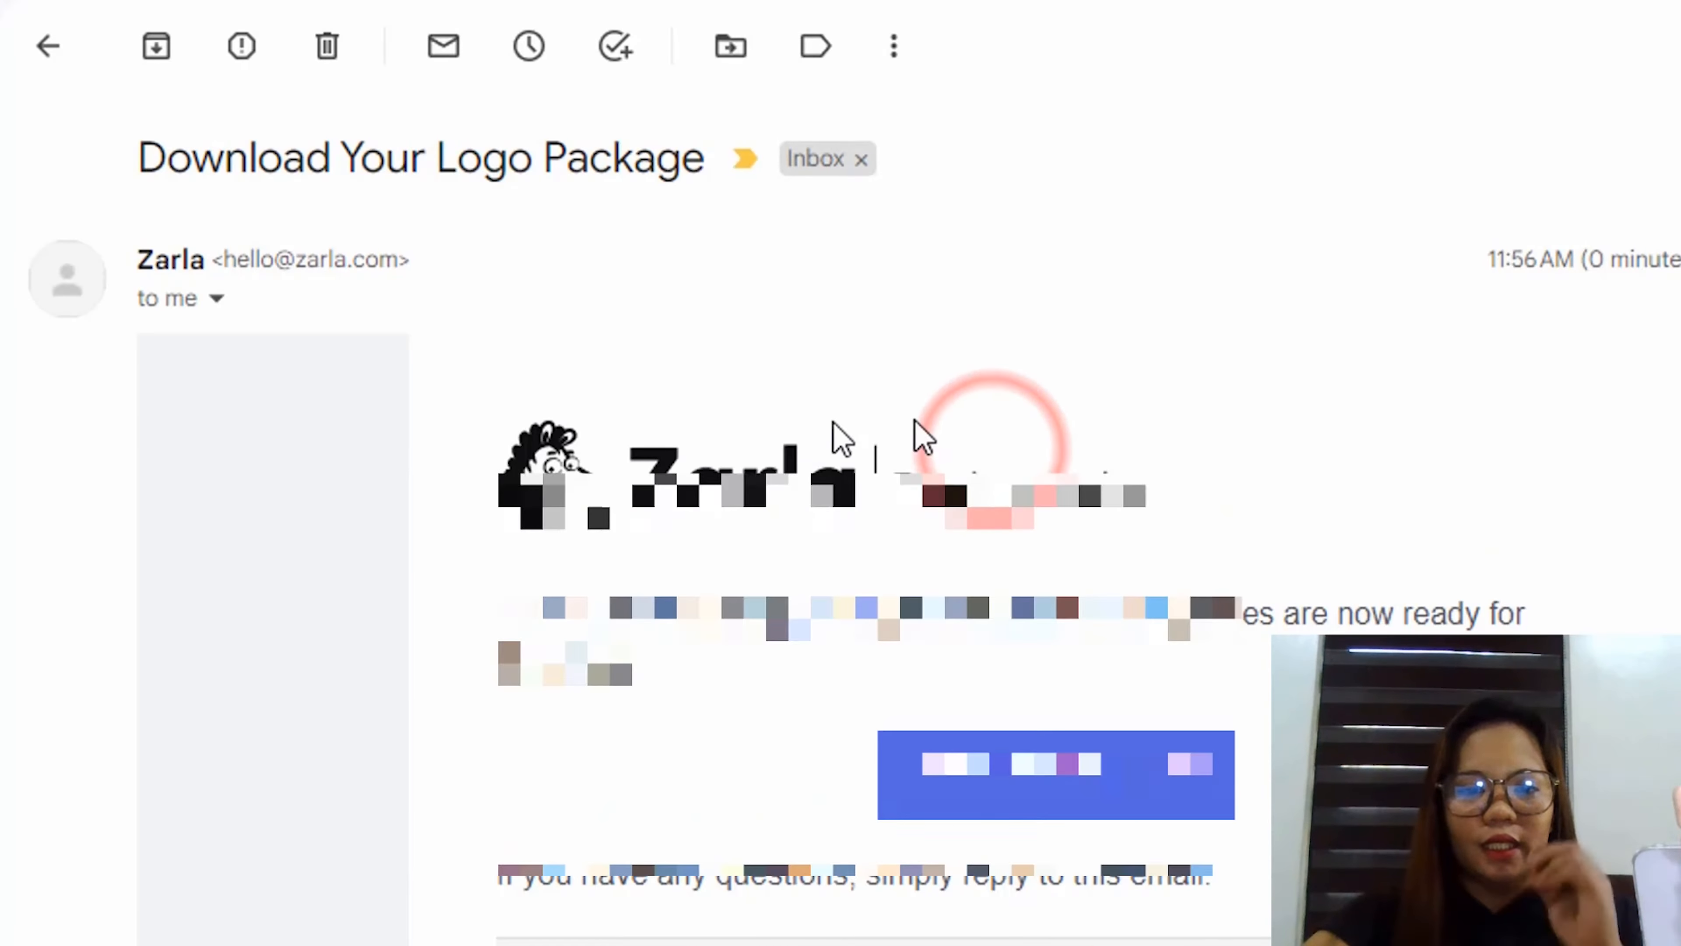
scroll(1330, 606, "down", 5)
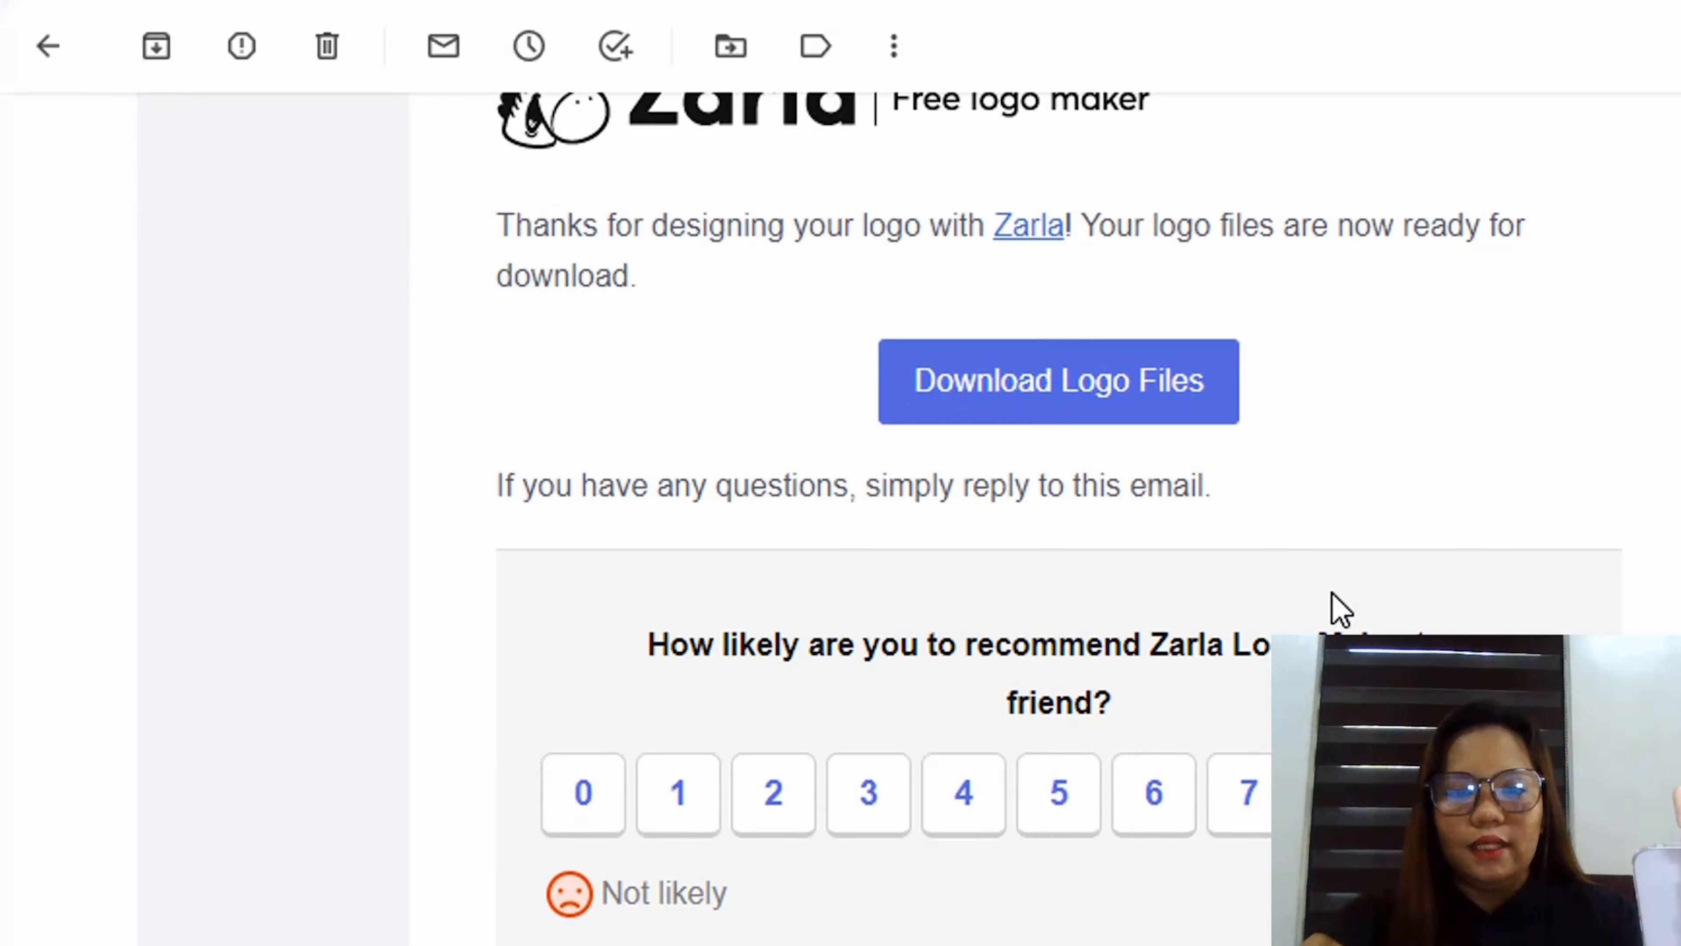
scroll(840, 483, "up", 3)
left_click(1039, 583)
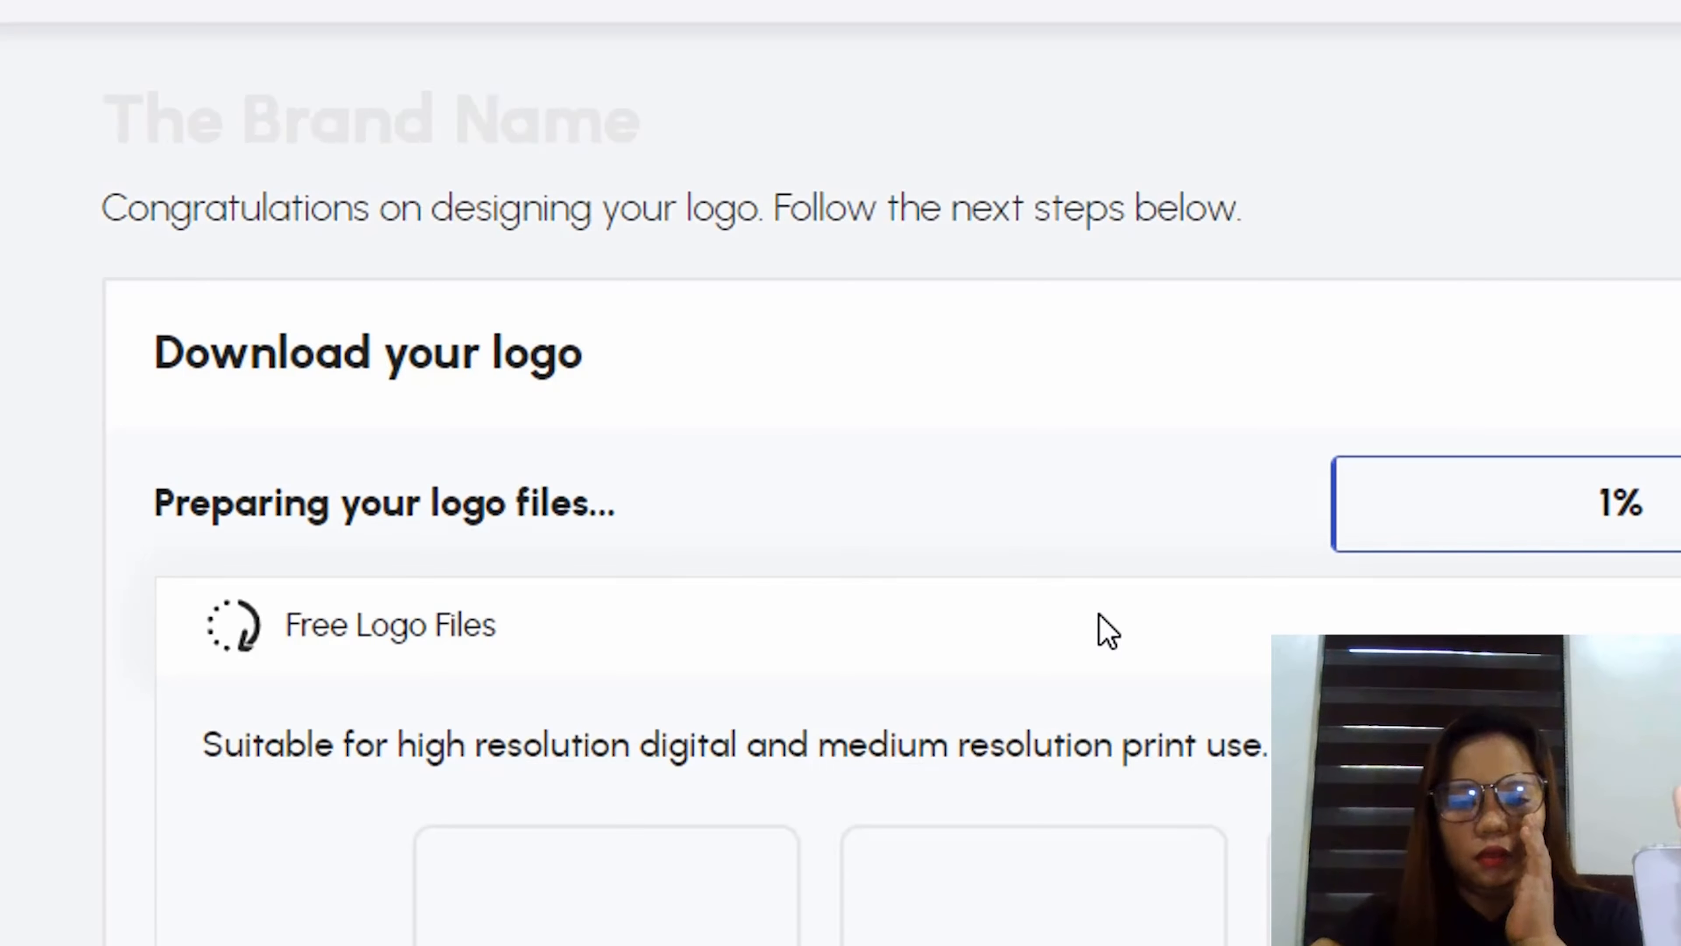
Step: Download the three free 5000 x 5000 PNG logo files: original color, black on white, and white on black
scroll(1100, 639, "down", 3)
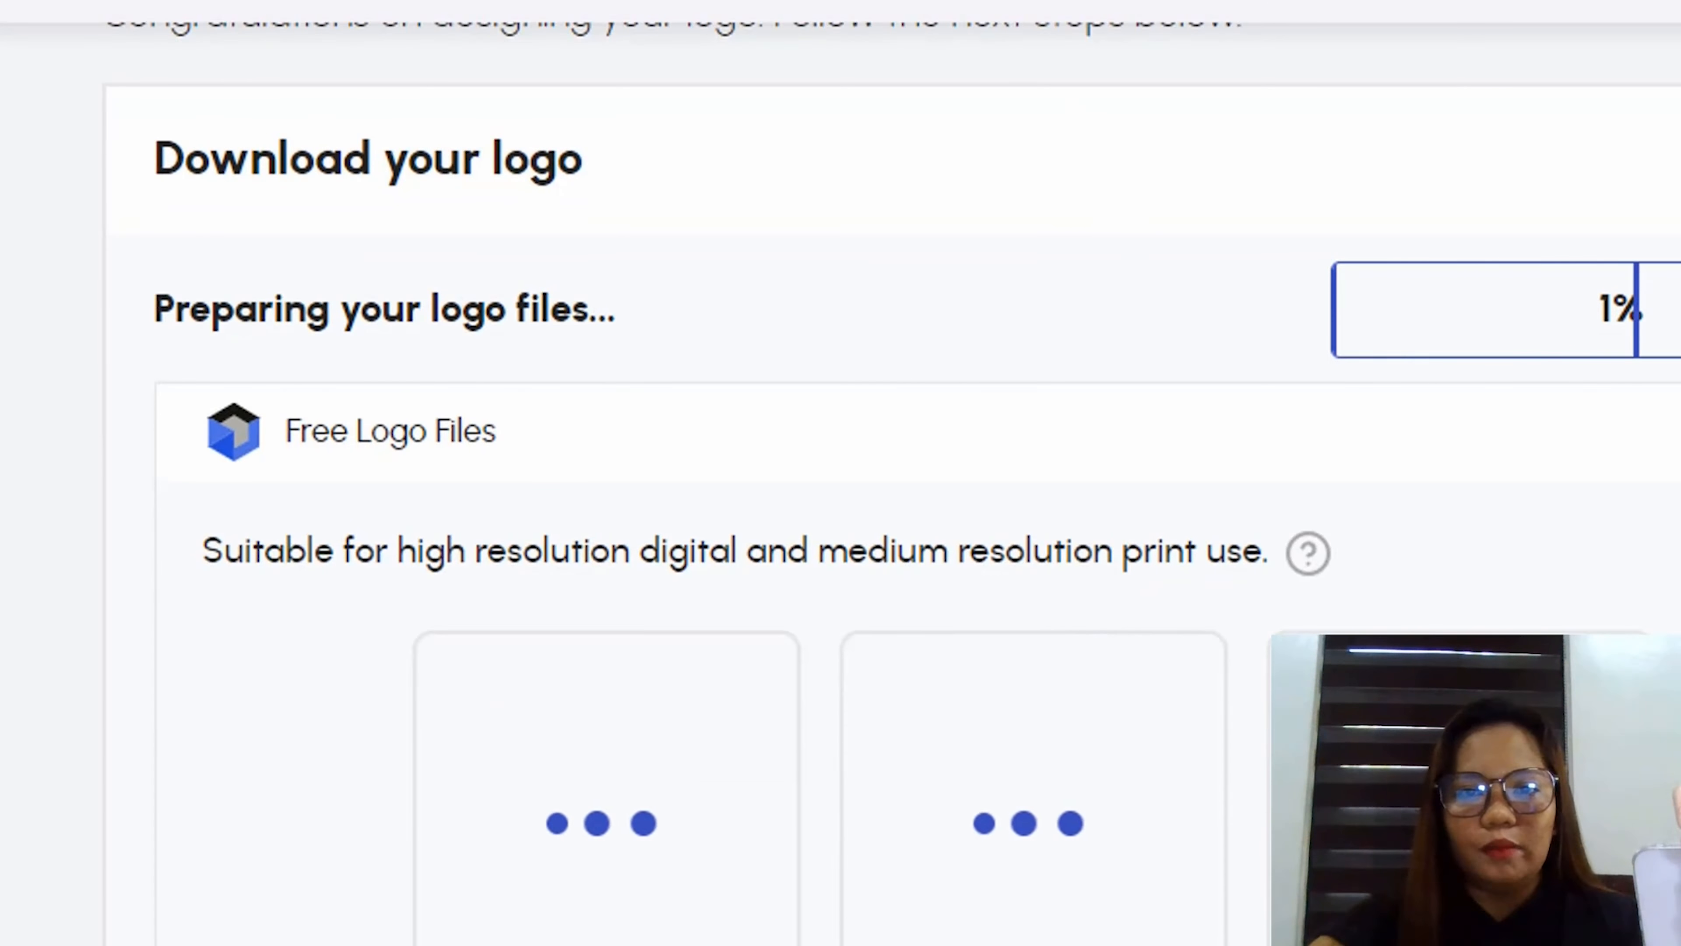
scroll(1174, 610, "down", 4)
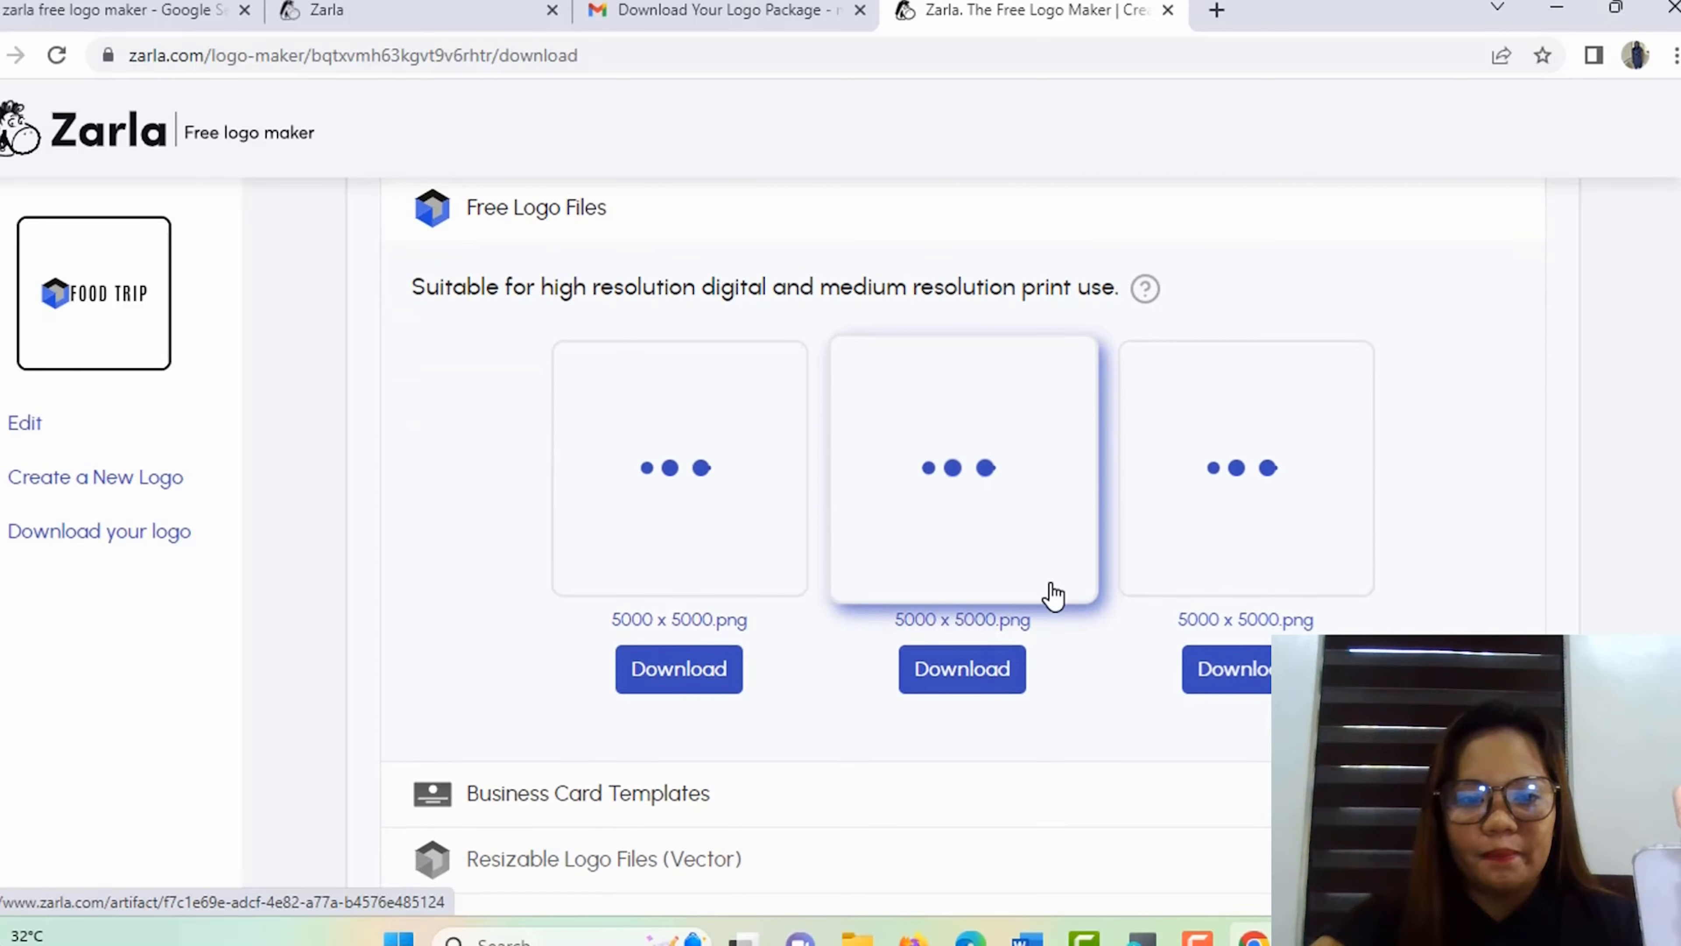
scroll(1054, 593, "down", 2)
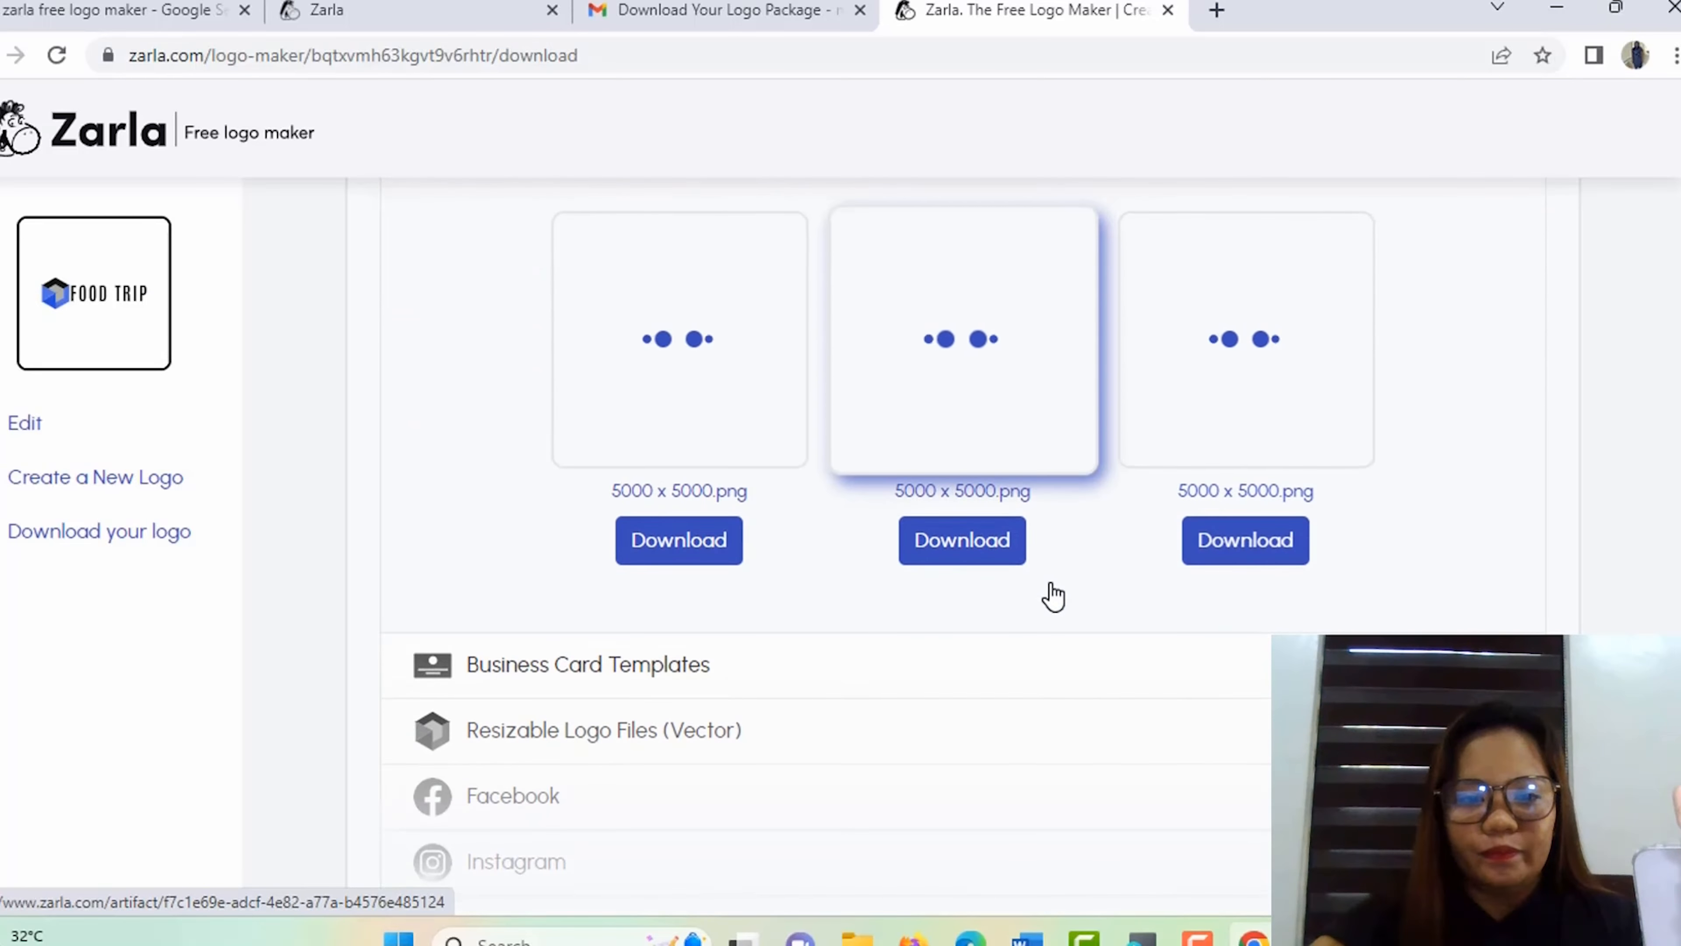
scroll(1054, 593, "up", 2)
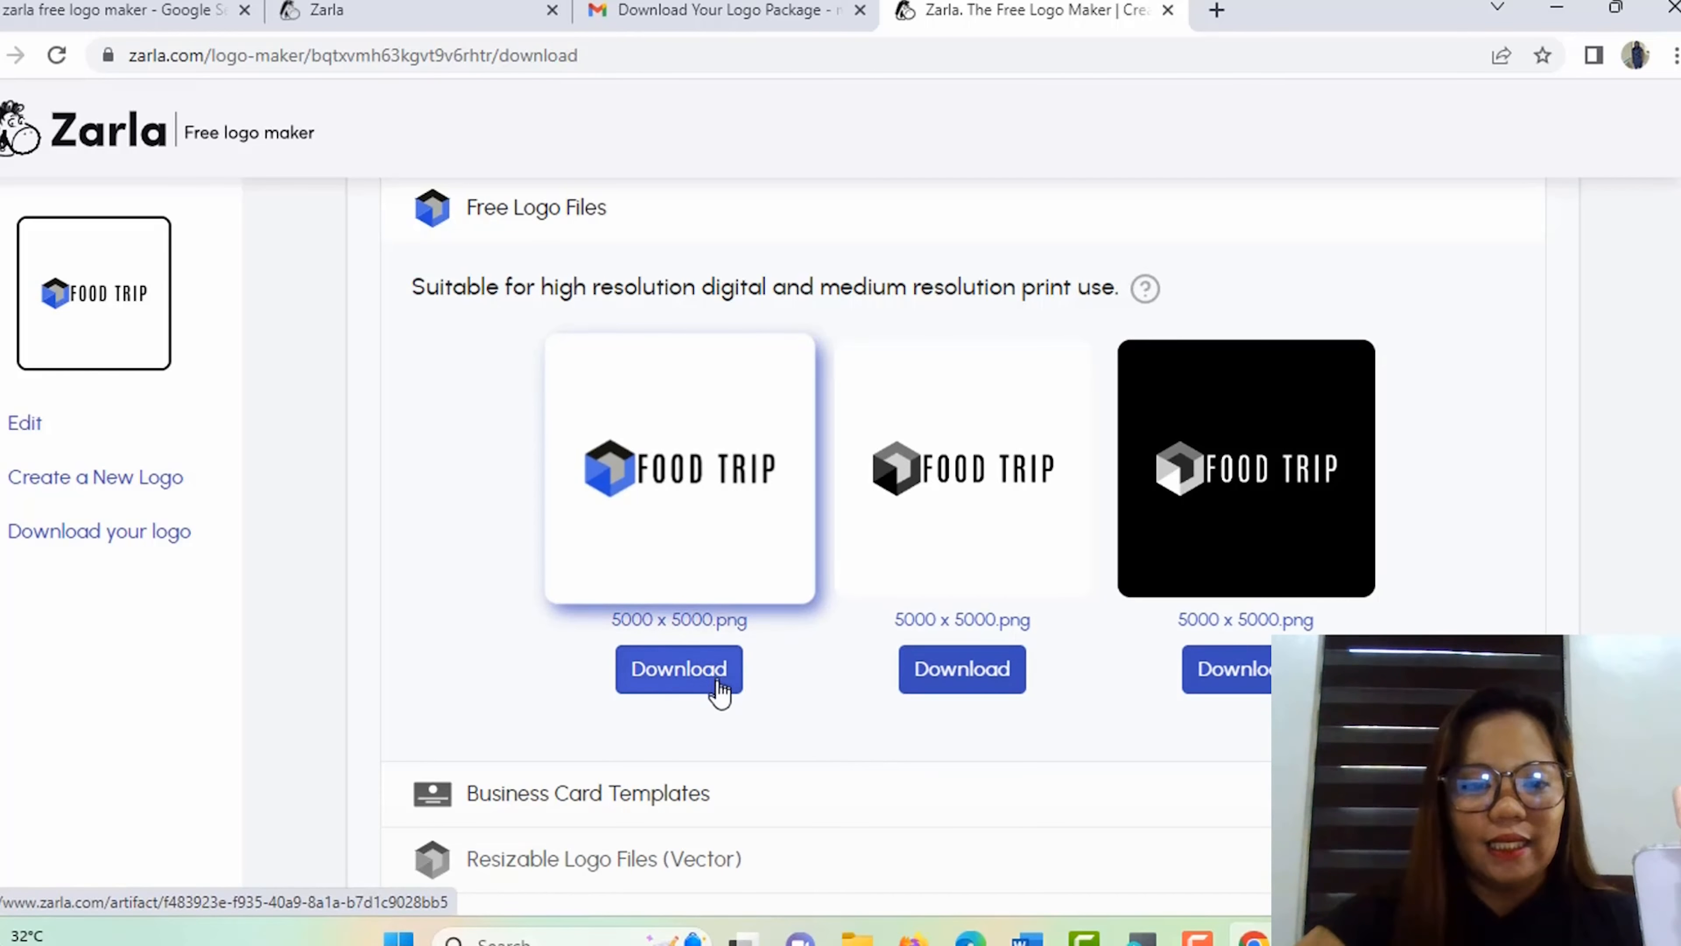
left_click(682, 683)
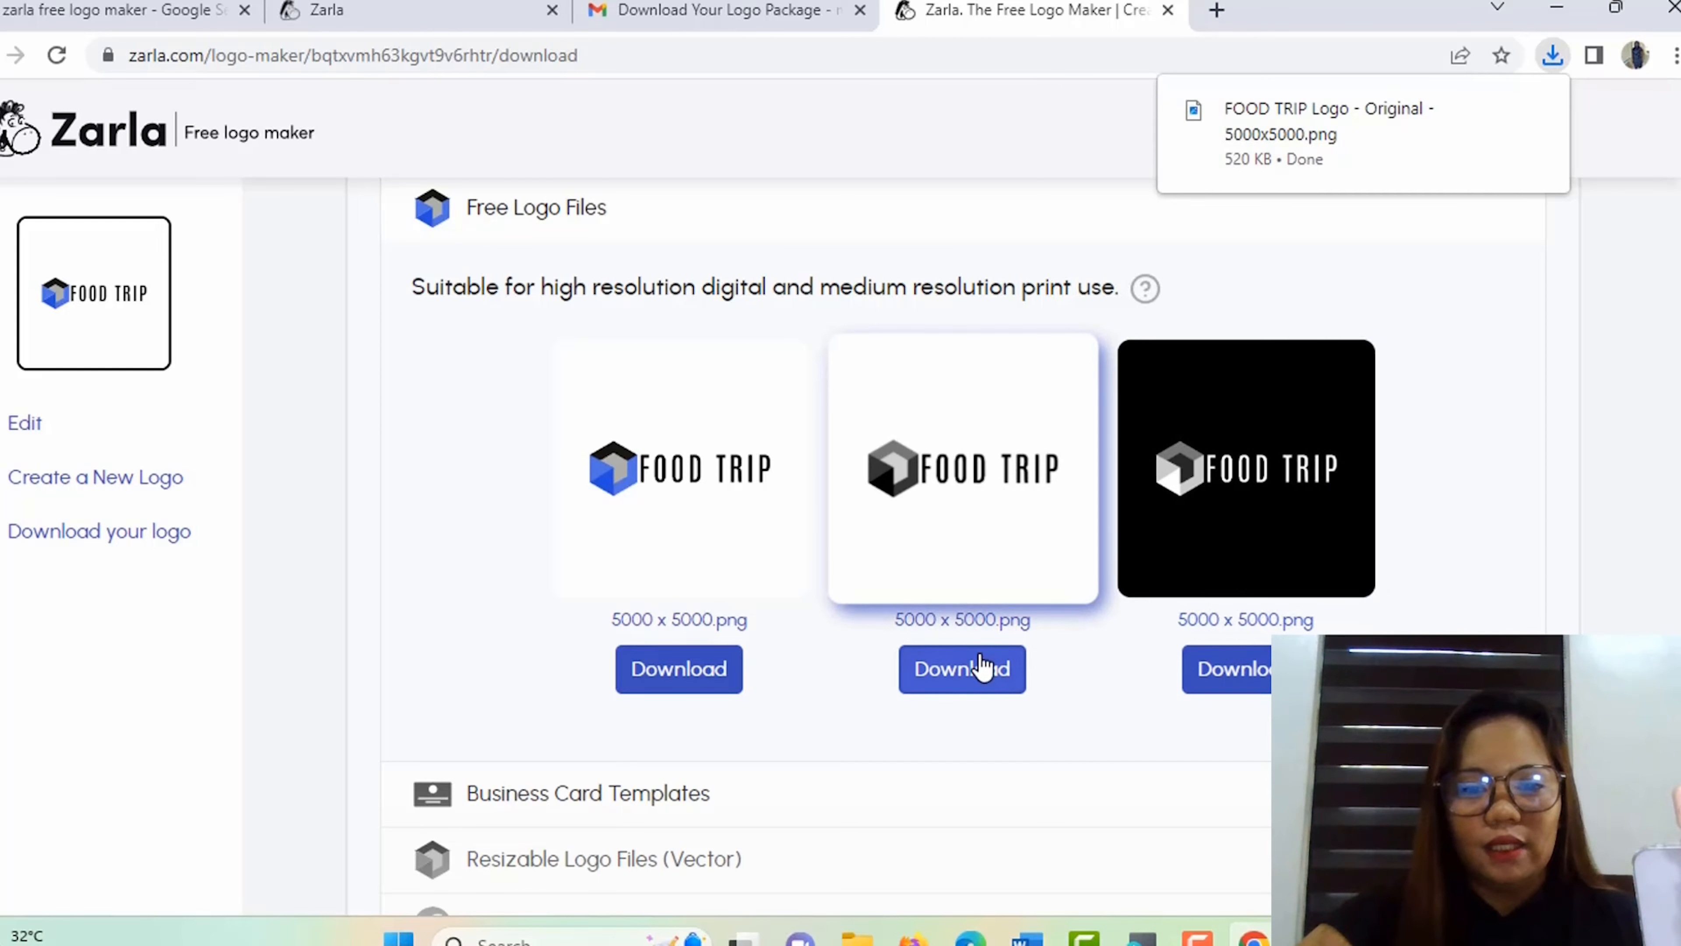
left_click(974, 674)
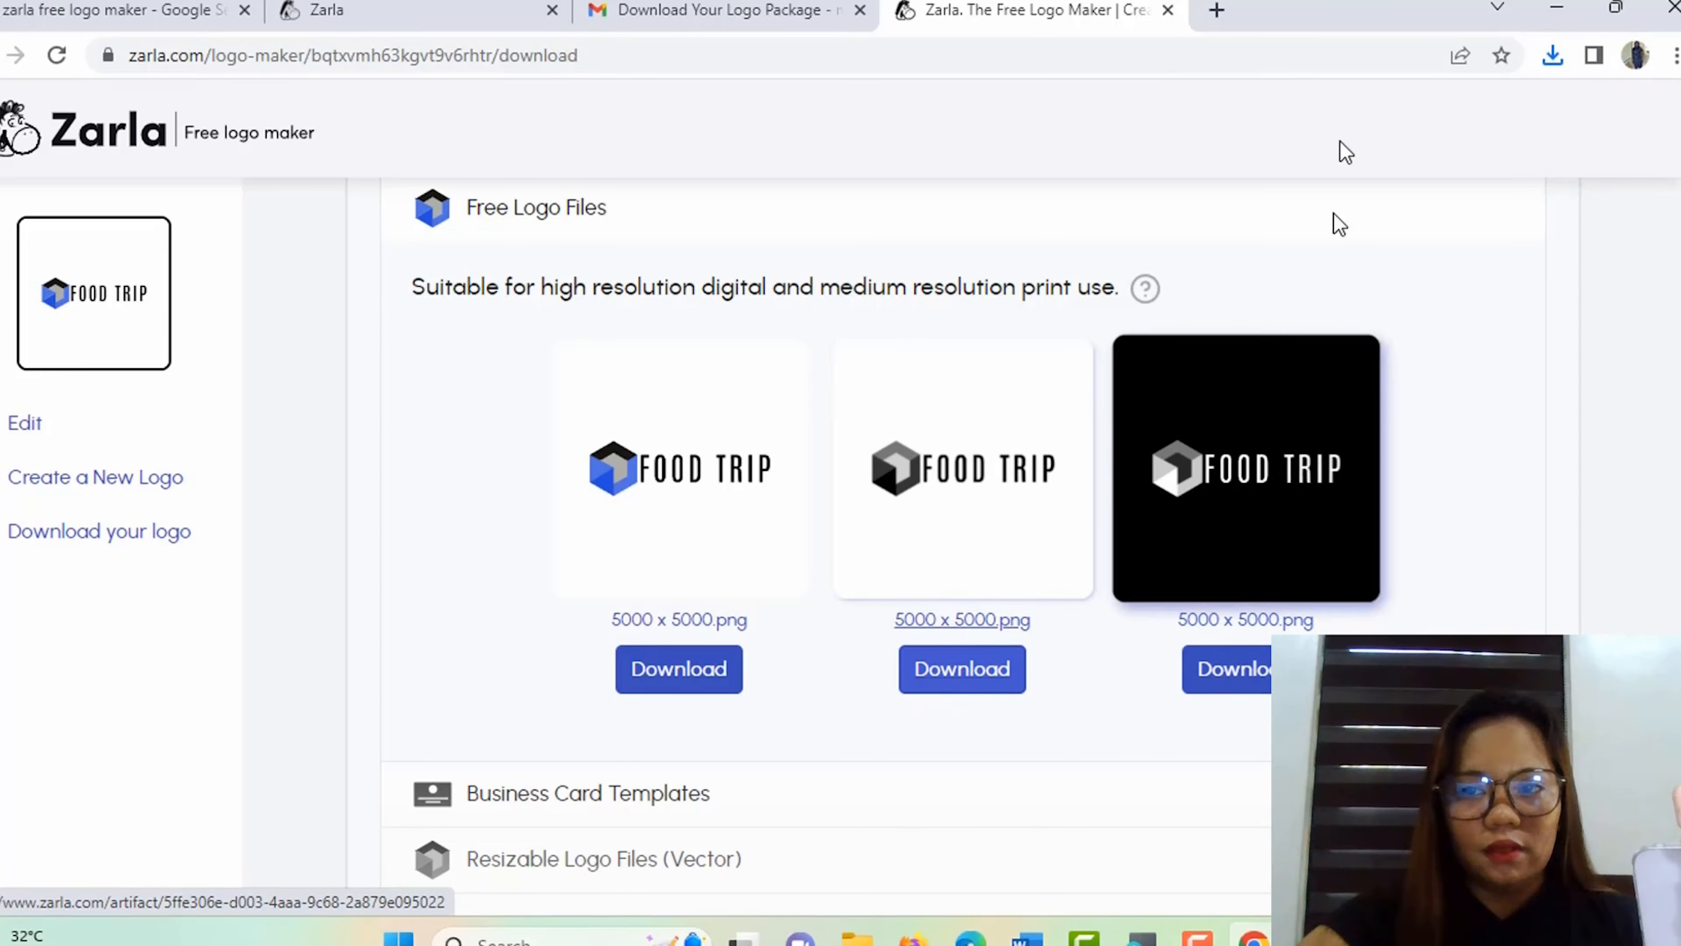
left_click(1261, 671)
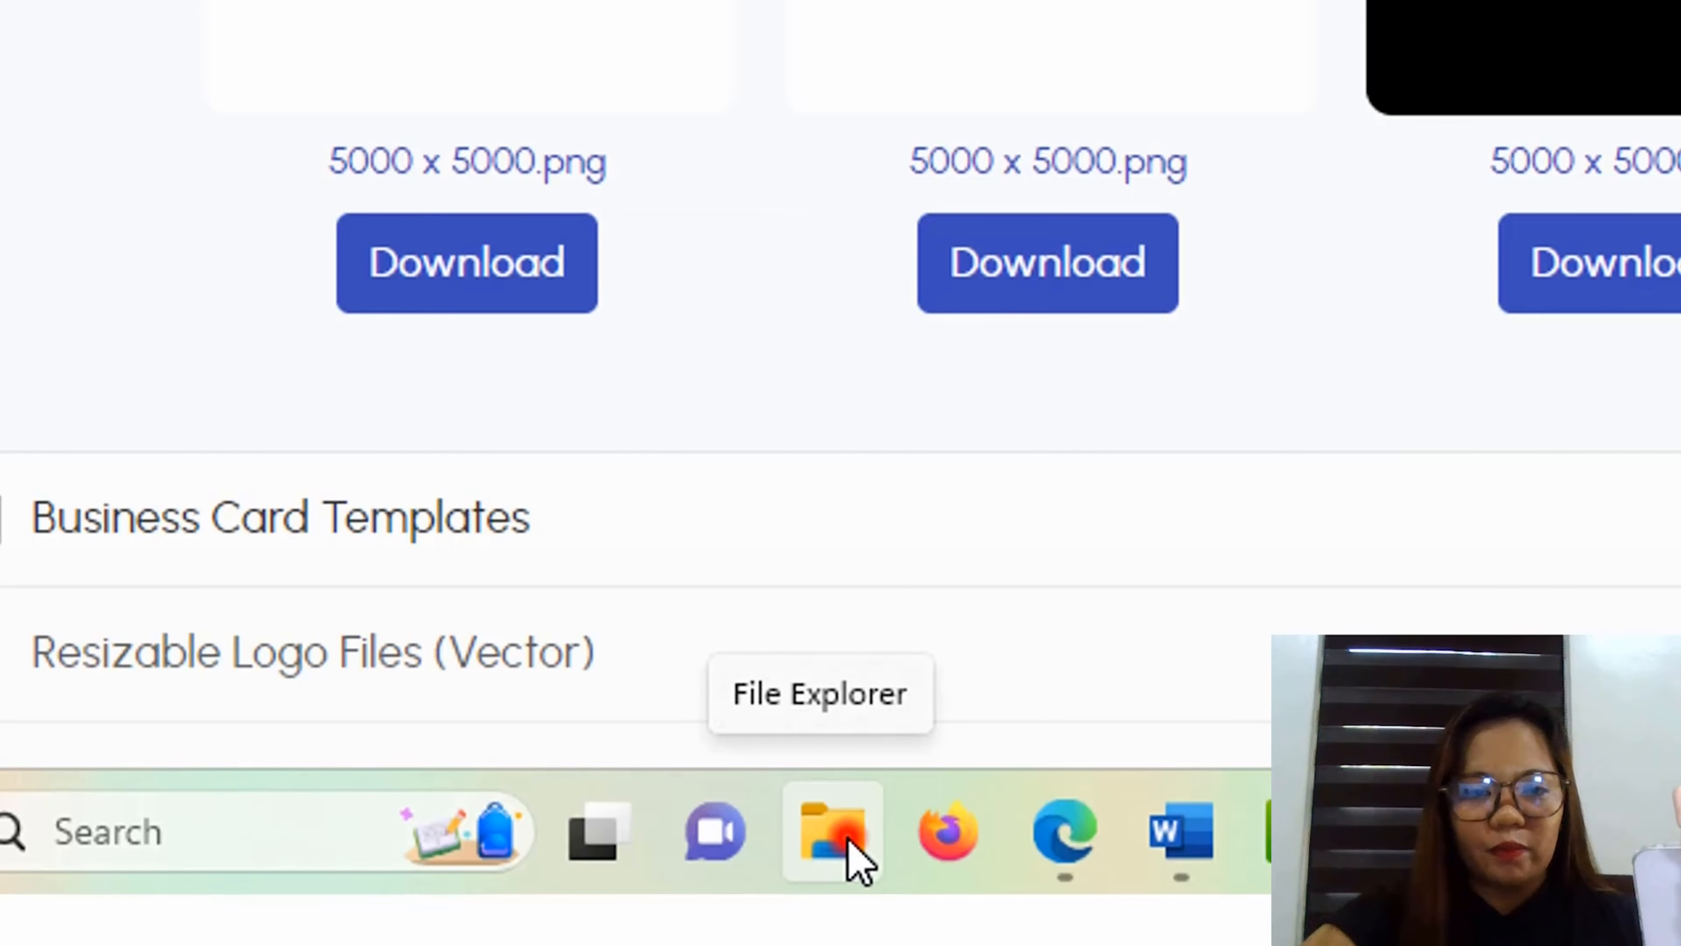
Step: Switch to File Explorer and check the downloaded FOOD TRIP logo files in the Downloads folder
left_click(852, 860)
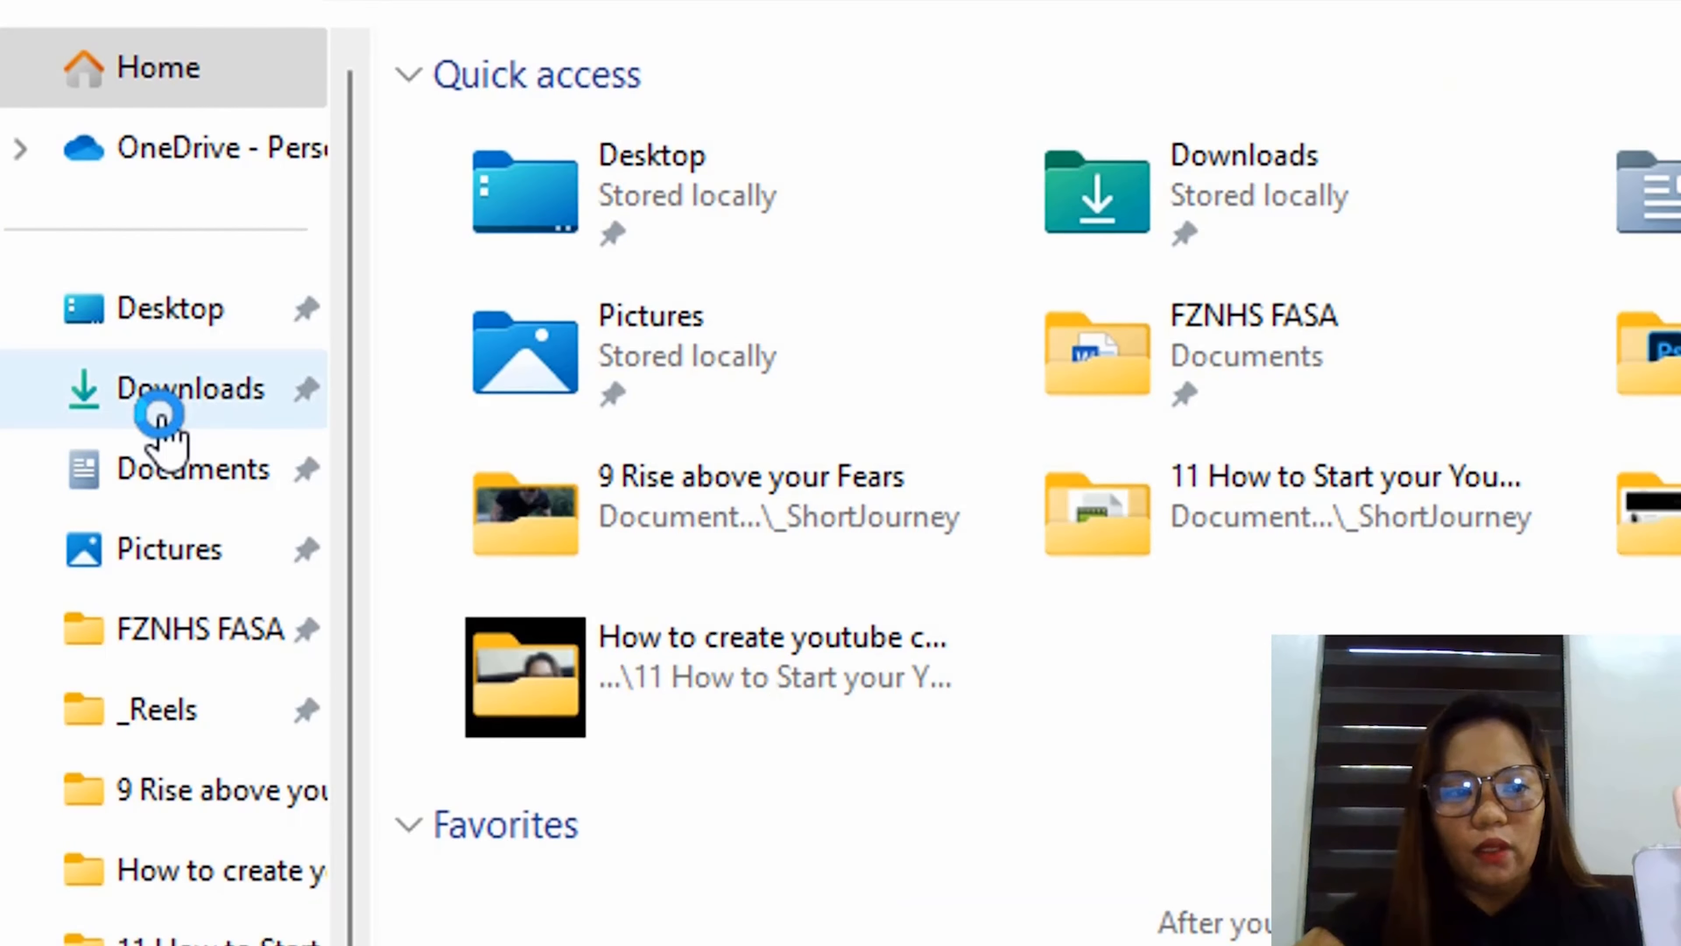
left_click(167, 396)
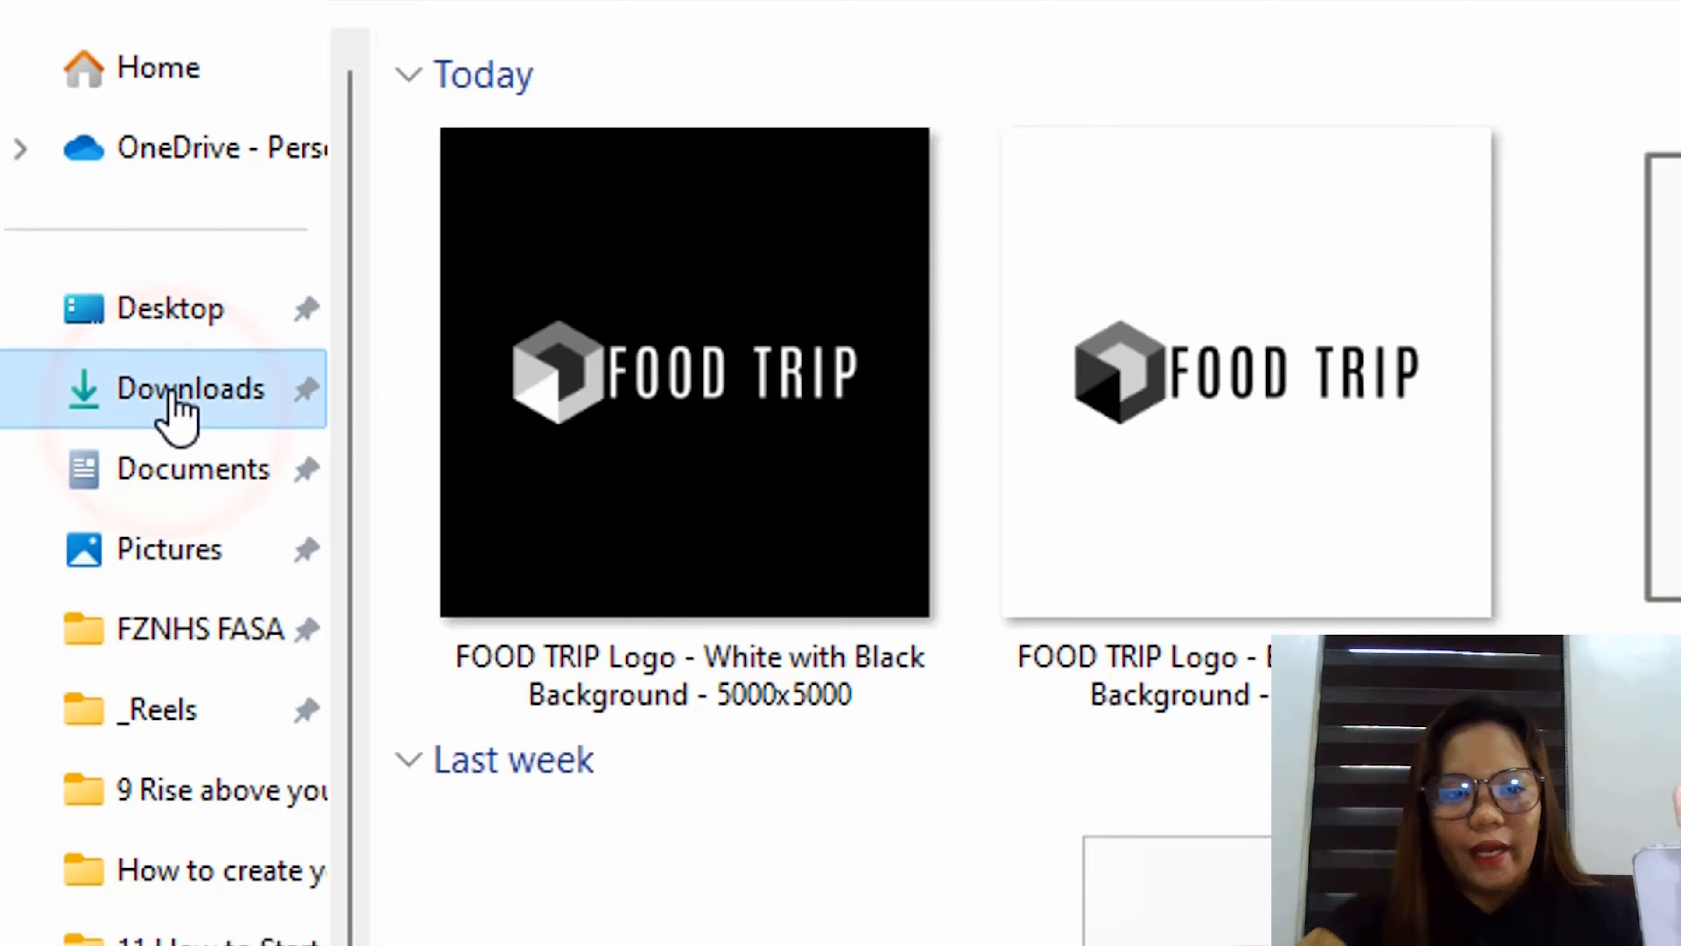
left_click(718, 228)
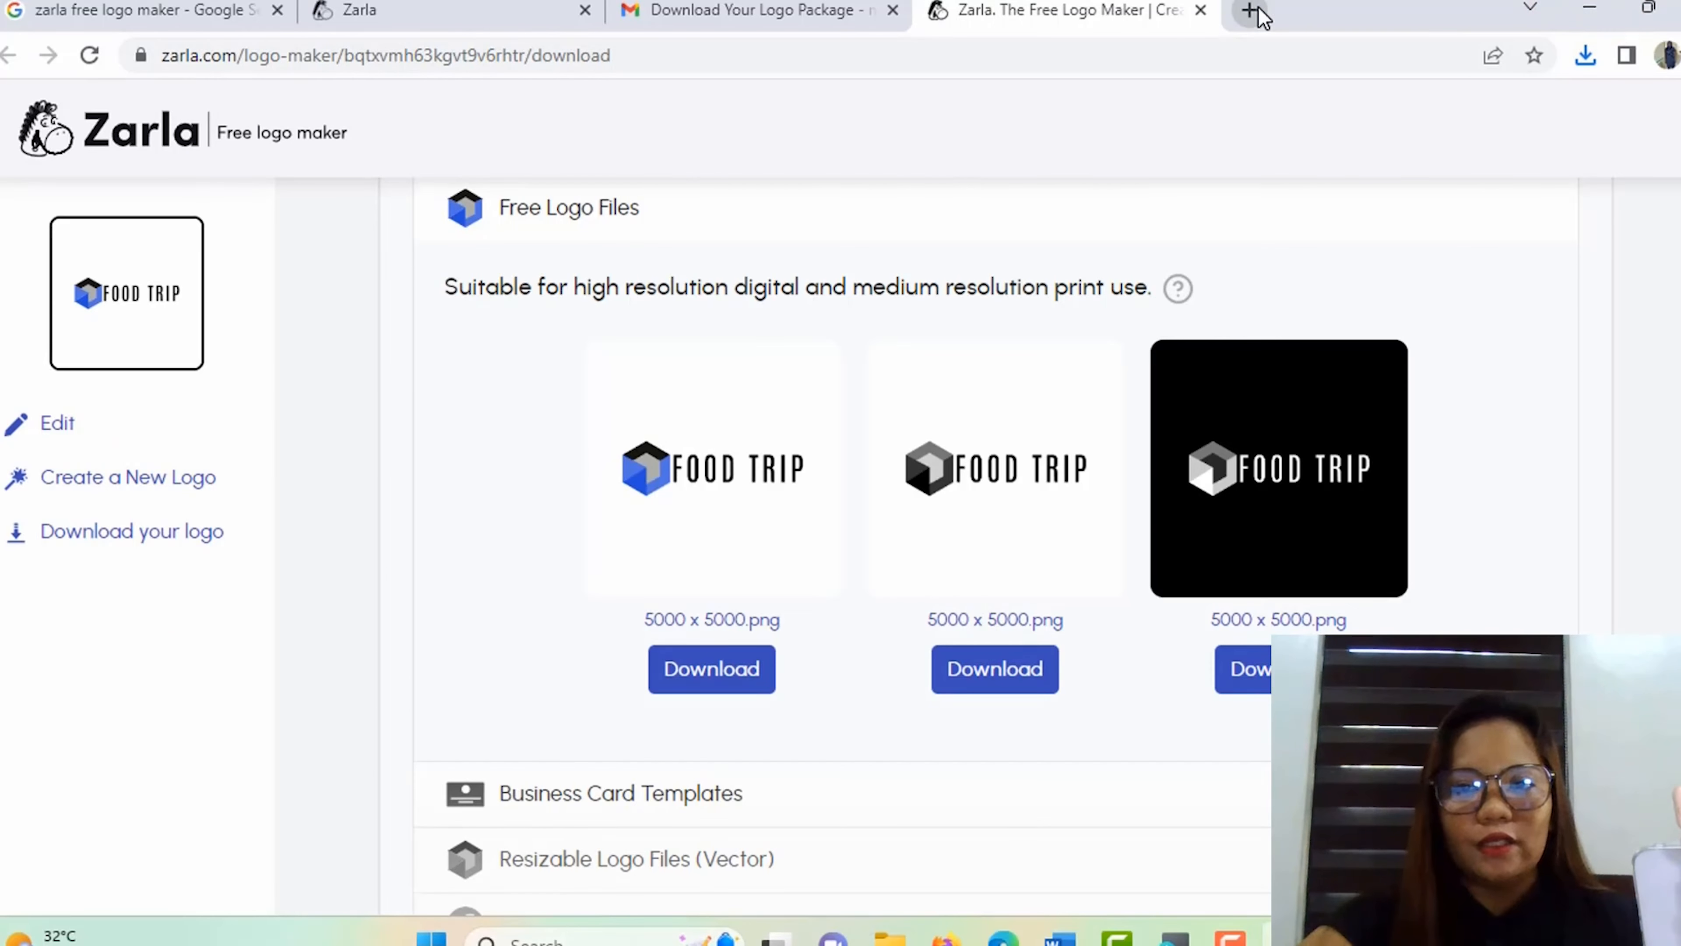
Step: Open YouTube in a new browser tab and go to the channel's customization page in YouTube Studio
left_click(1260, 13)
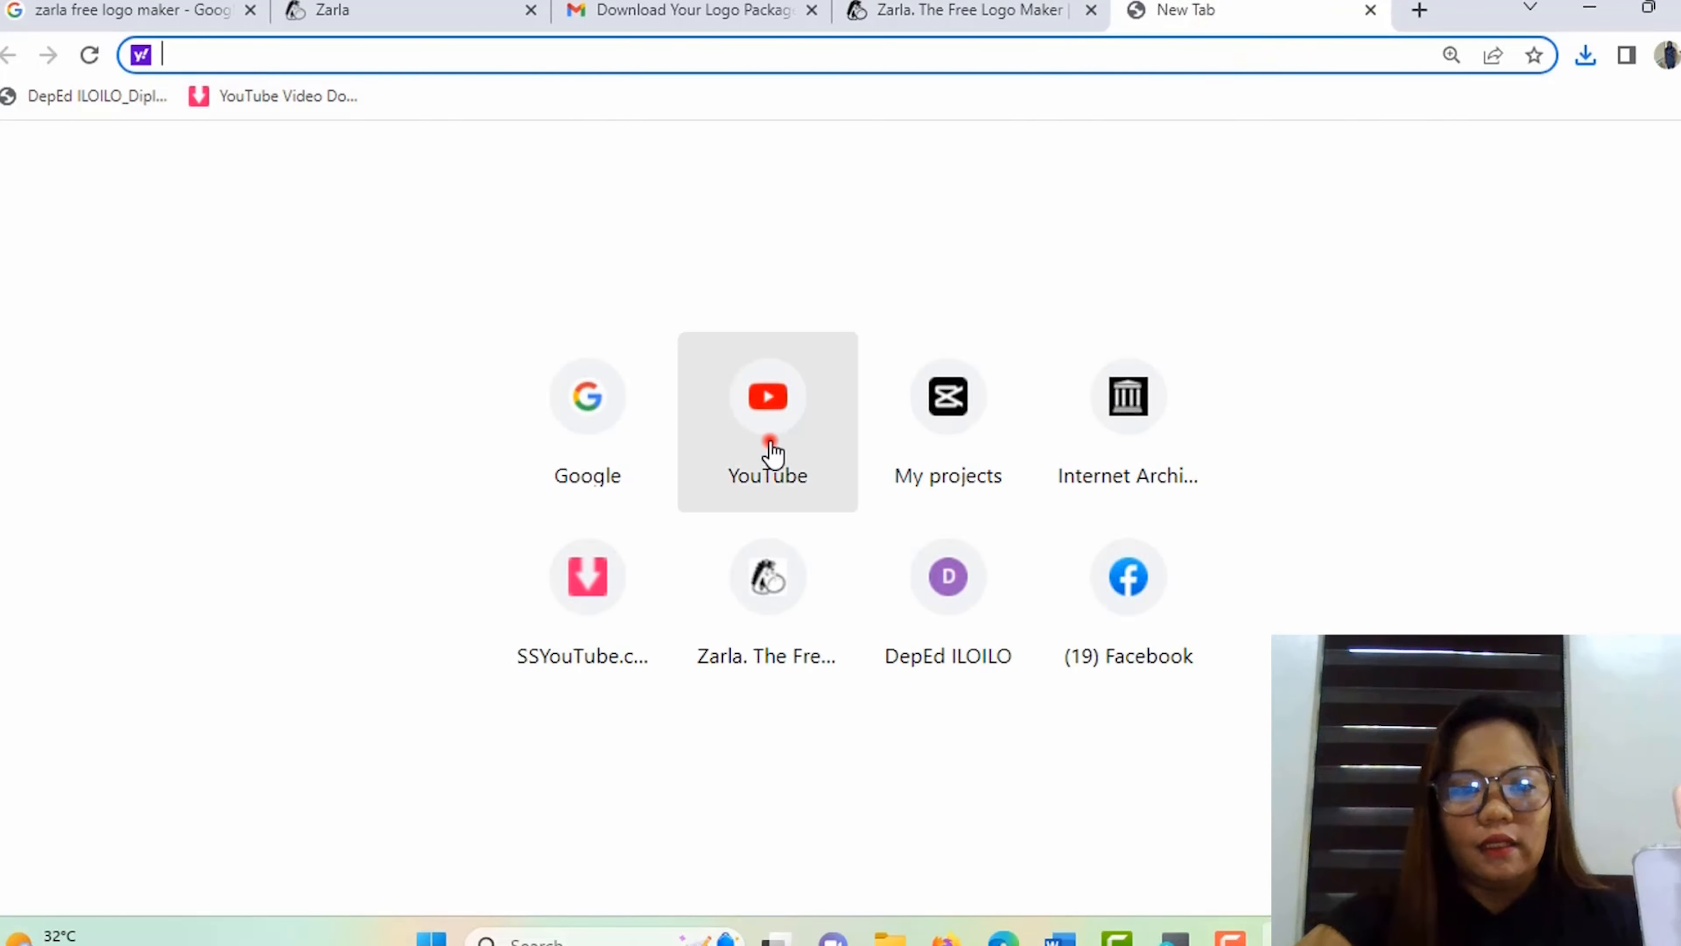
left_click(770, 451)
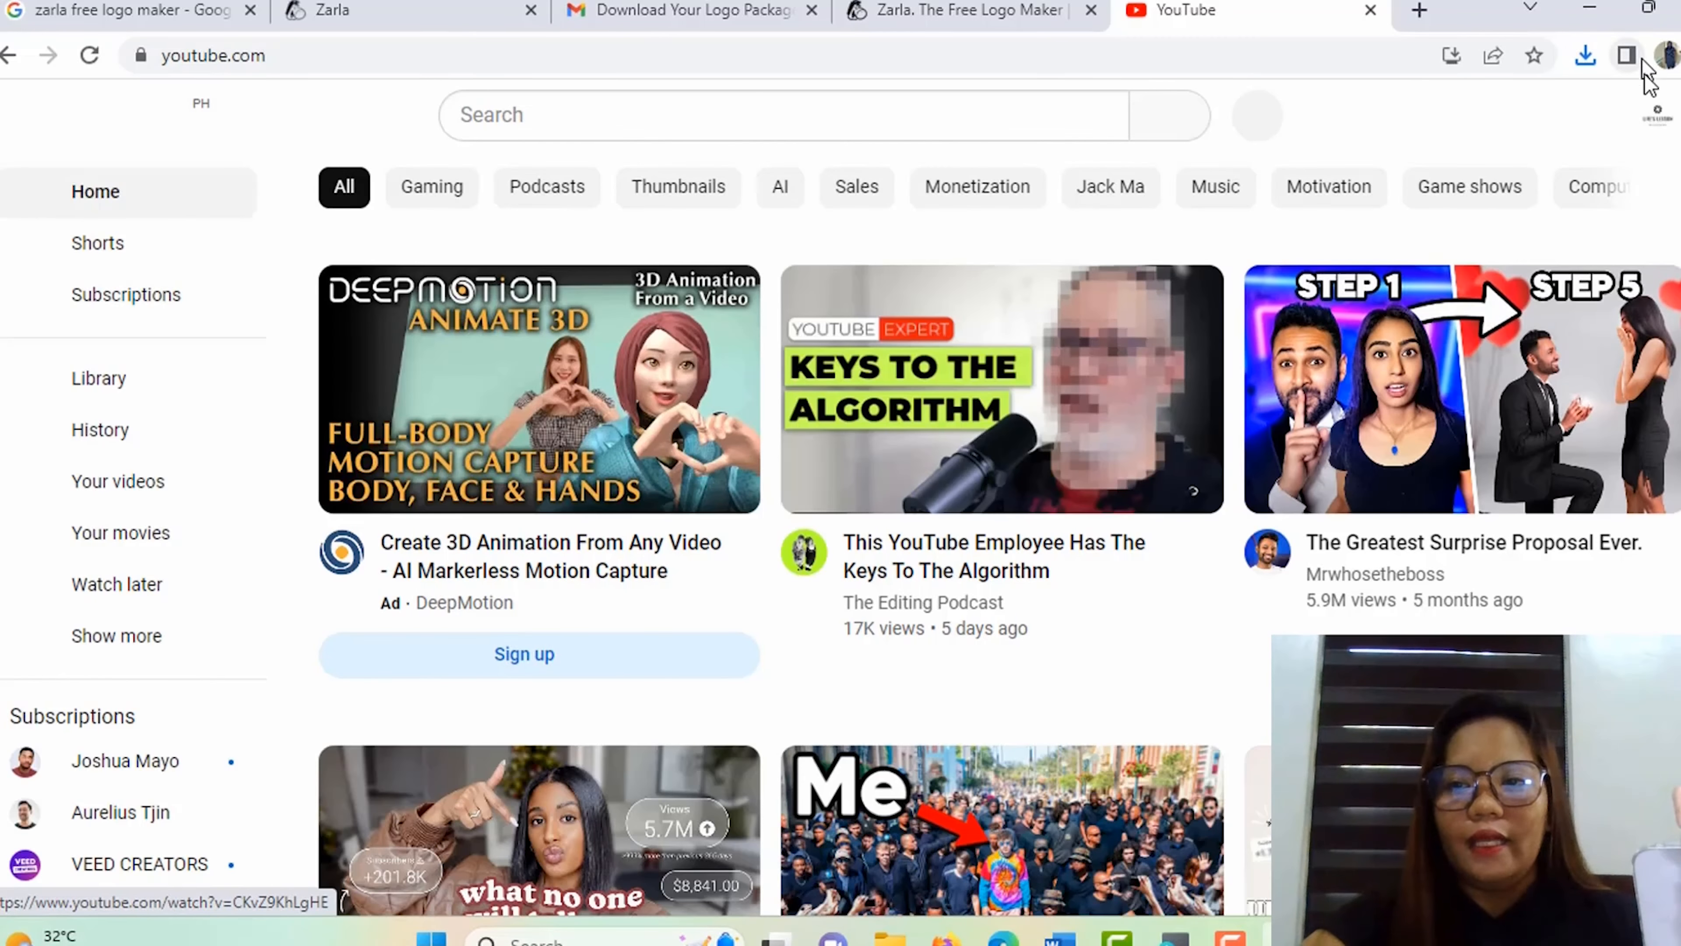
left_click(1659, 120)
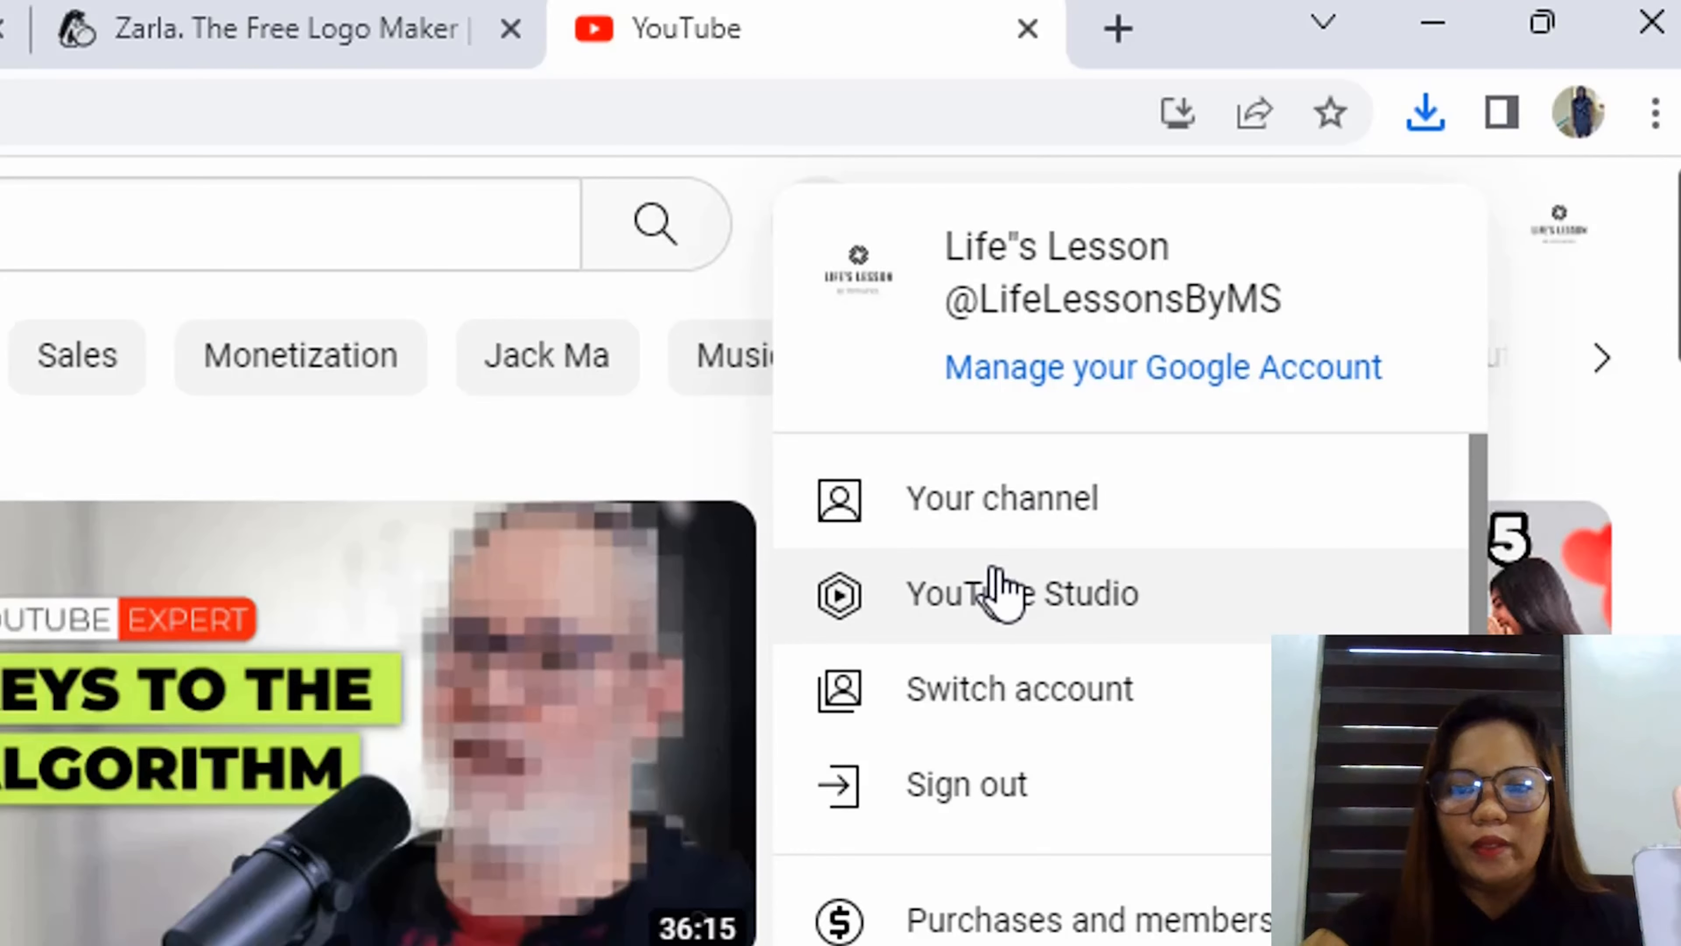
left_click(1039, 600)
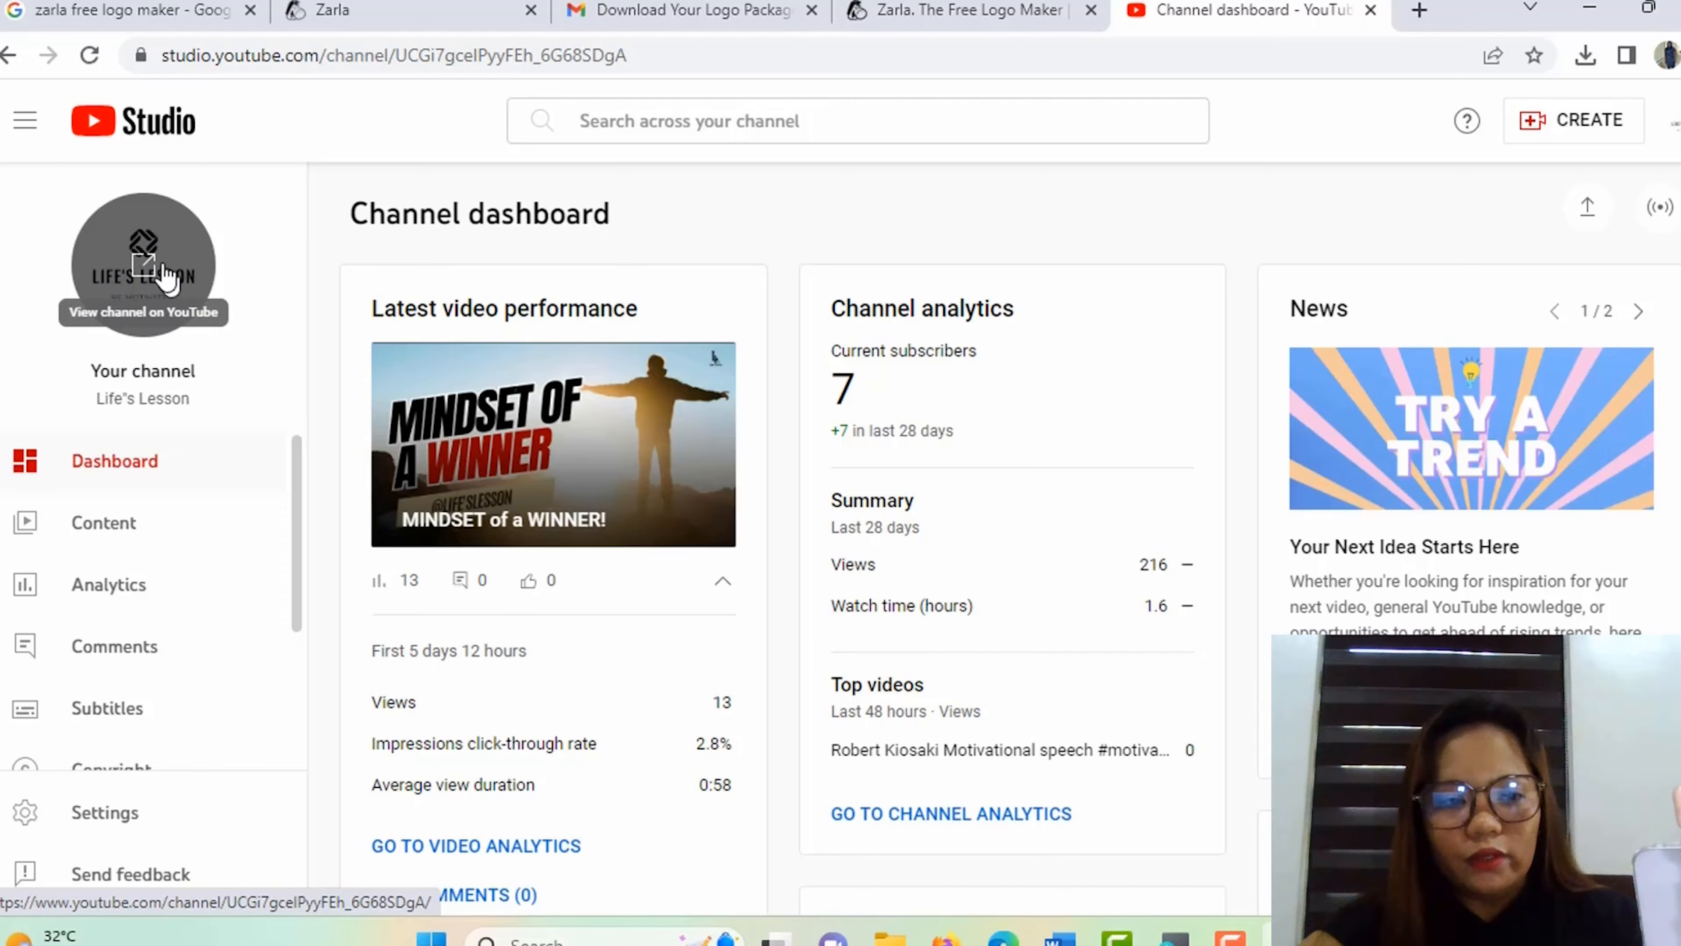
scroll(156, 596, "down", 3)
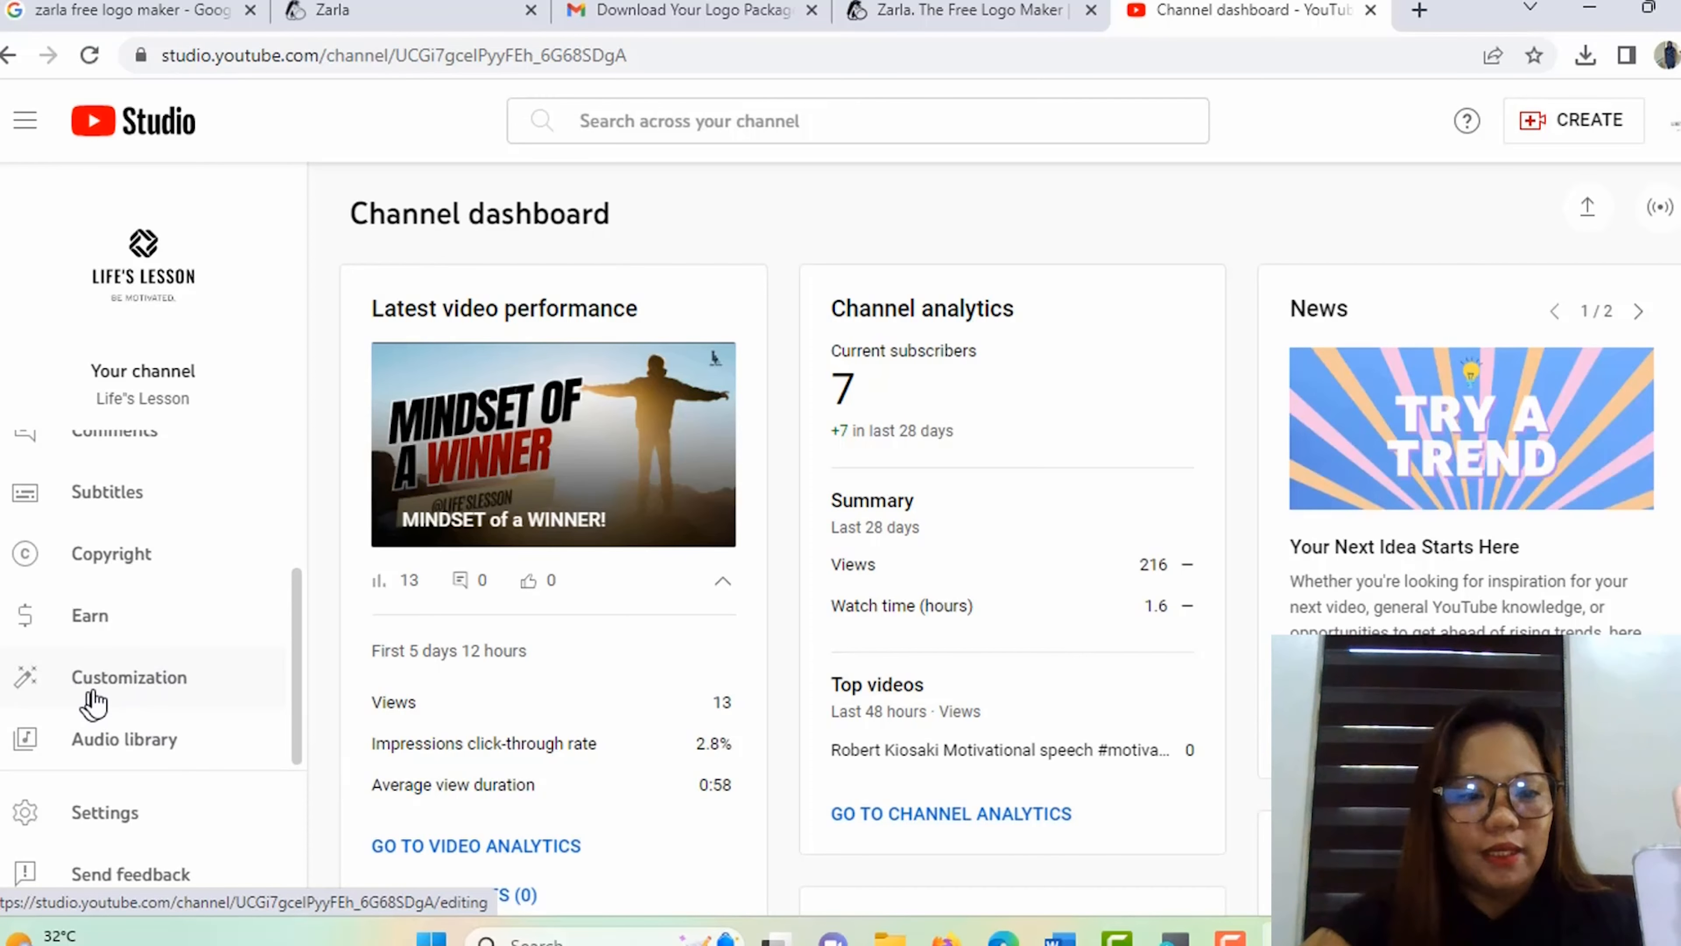
left_click(105, 686)
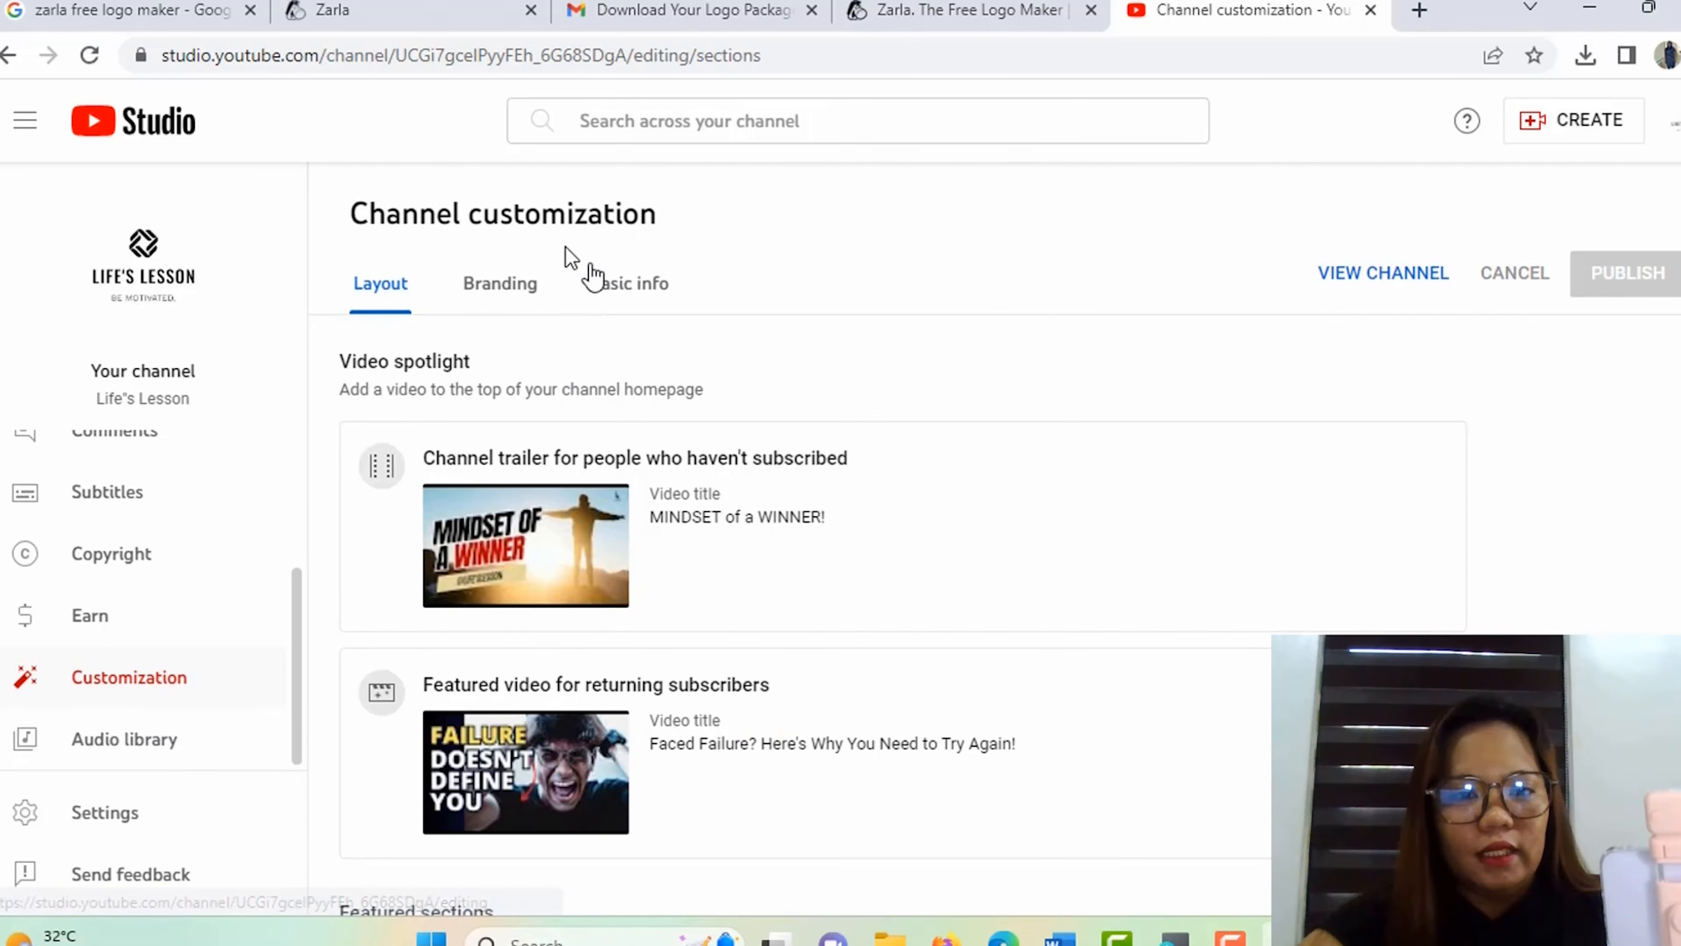
Step: Replace the channel's profile picture with the original-color 5000x5000 FOOD TRIP logo from Downloads and publish the change
left_click(509, 298)
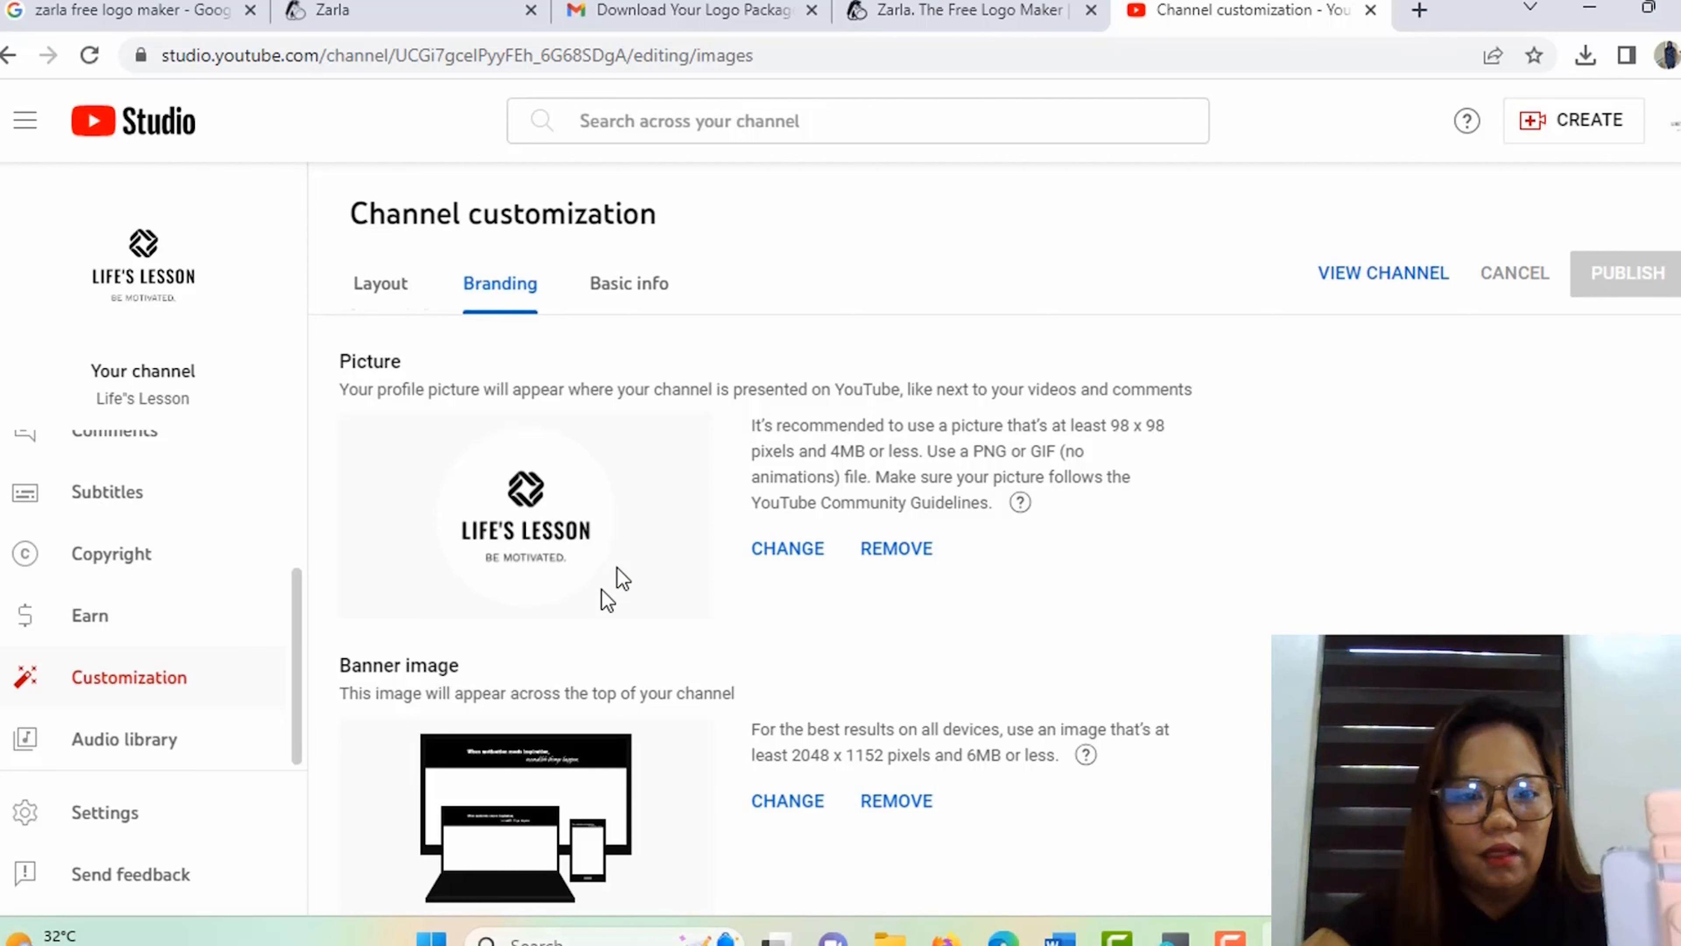
left_click(791, 550)
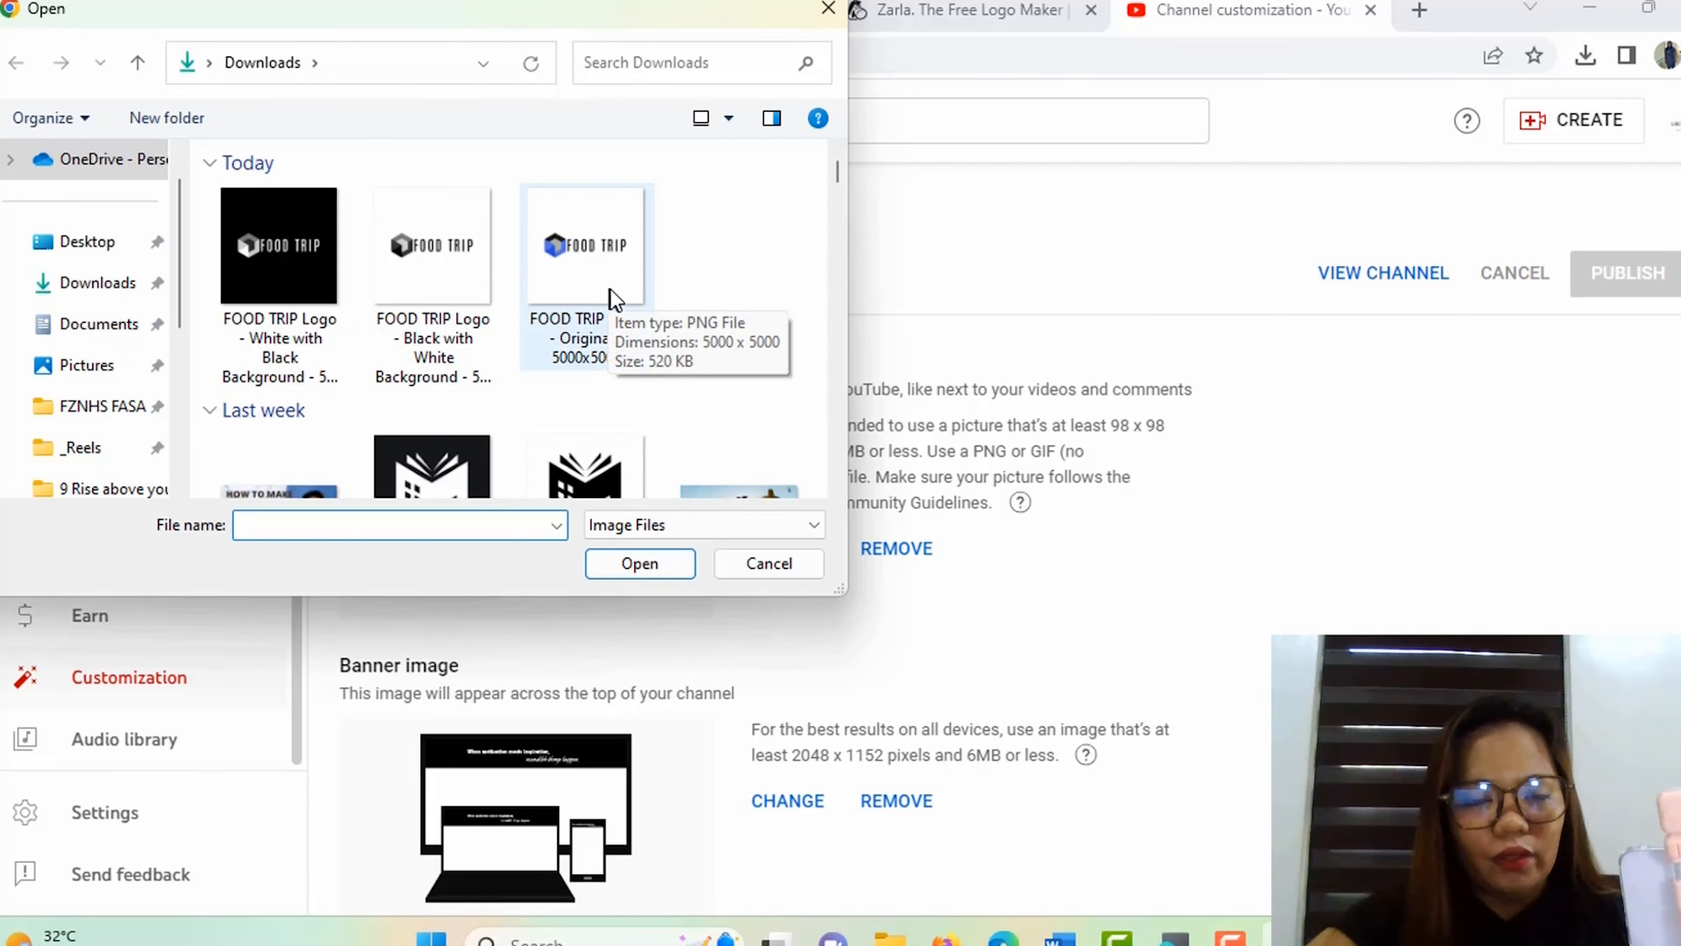
left_click(581, 263)
left_click(636, 564)
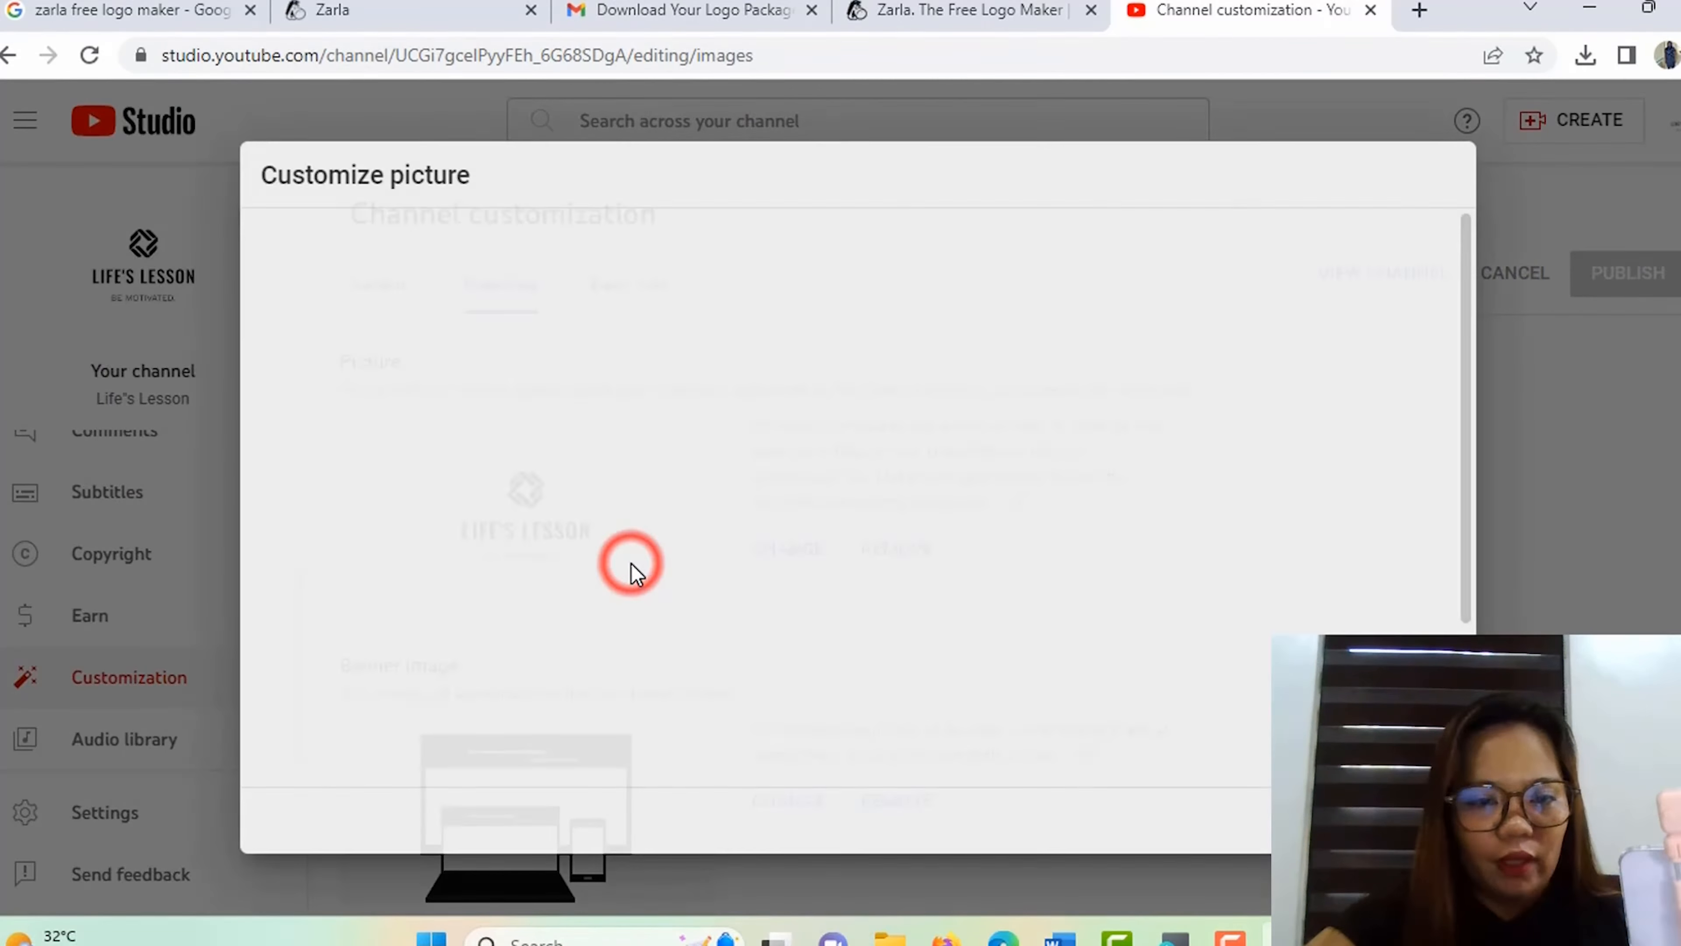
scroll(1125, 612, "down", 3)
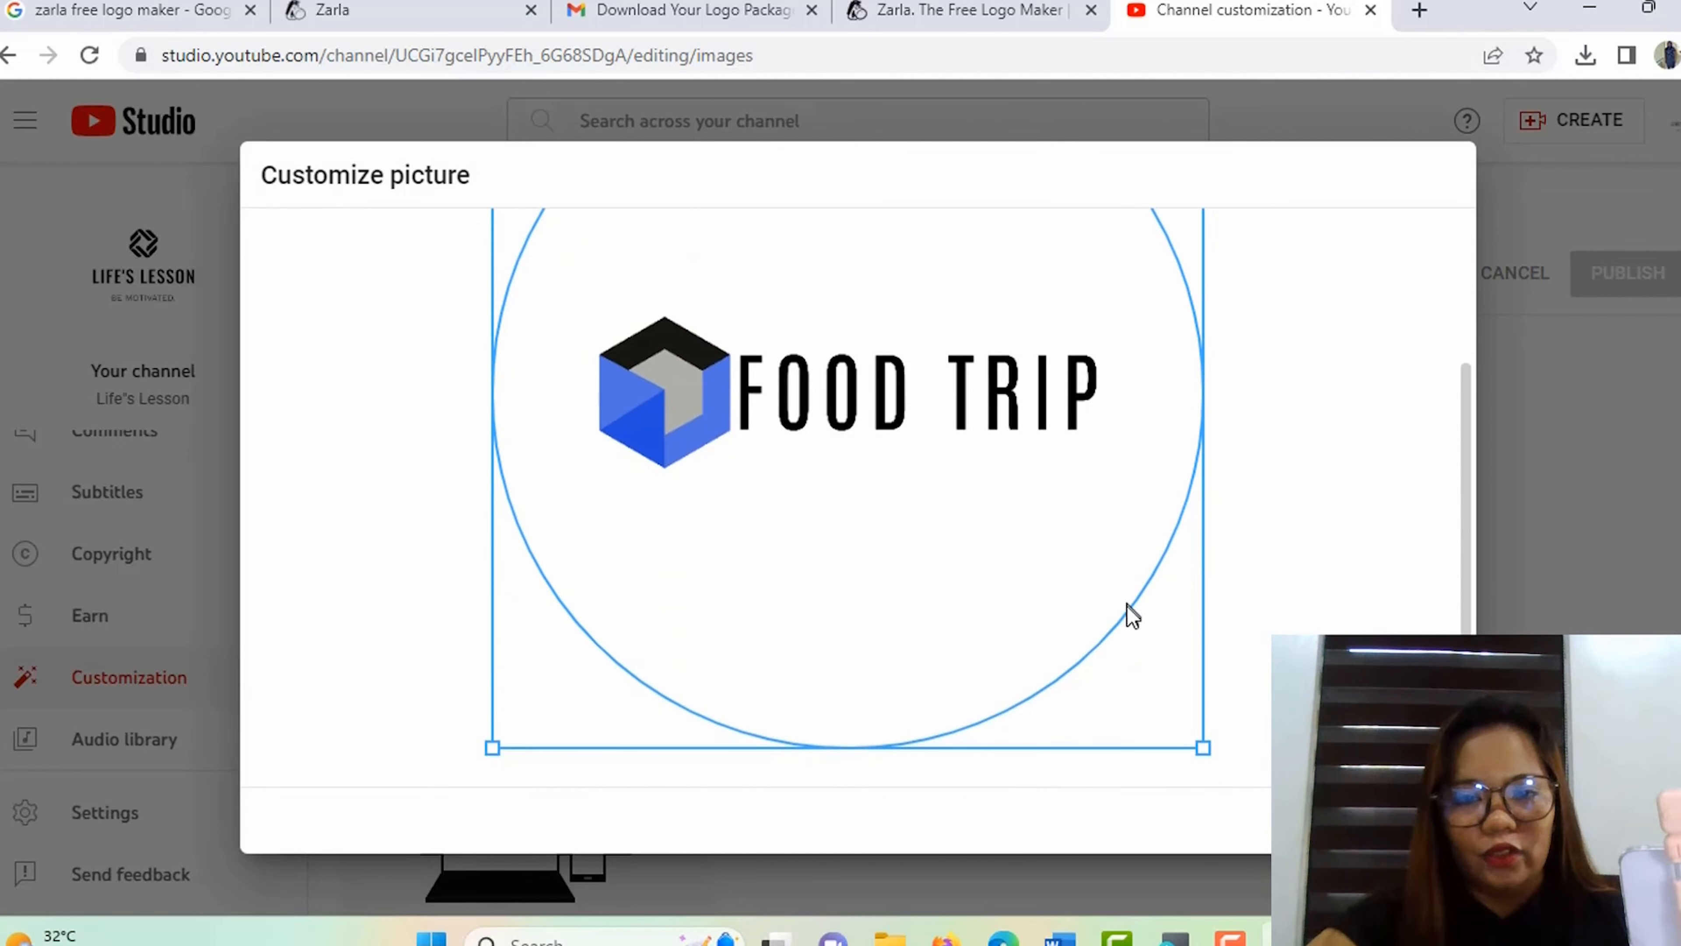
scroll(1127, 610, "up", 2)
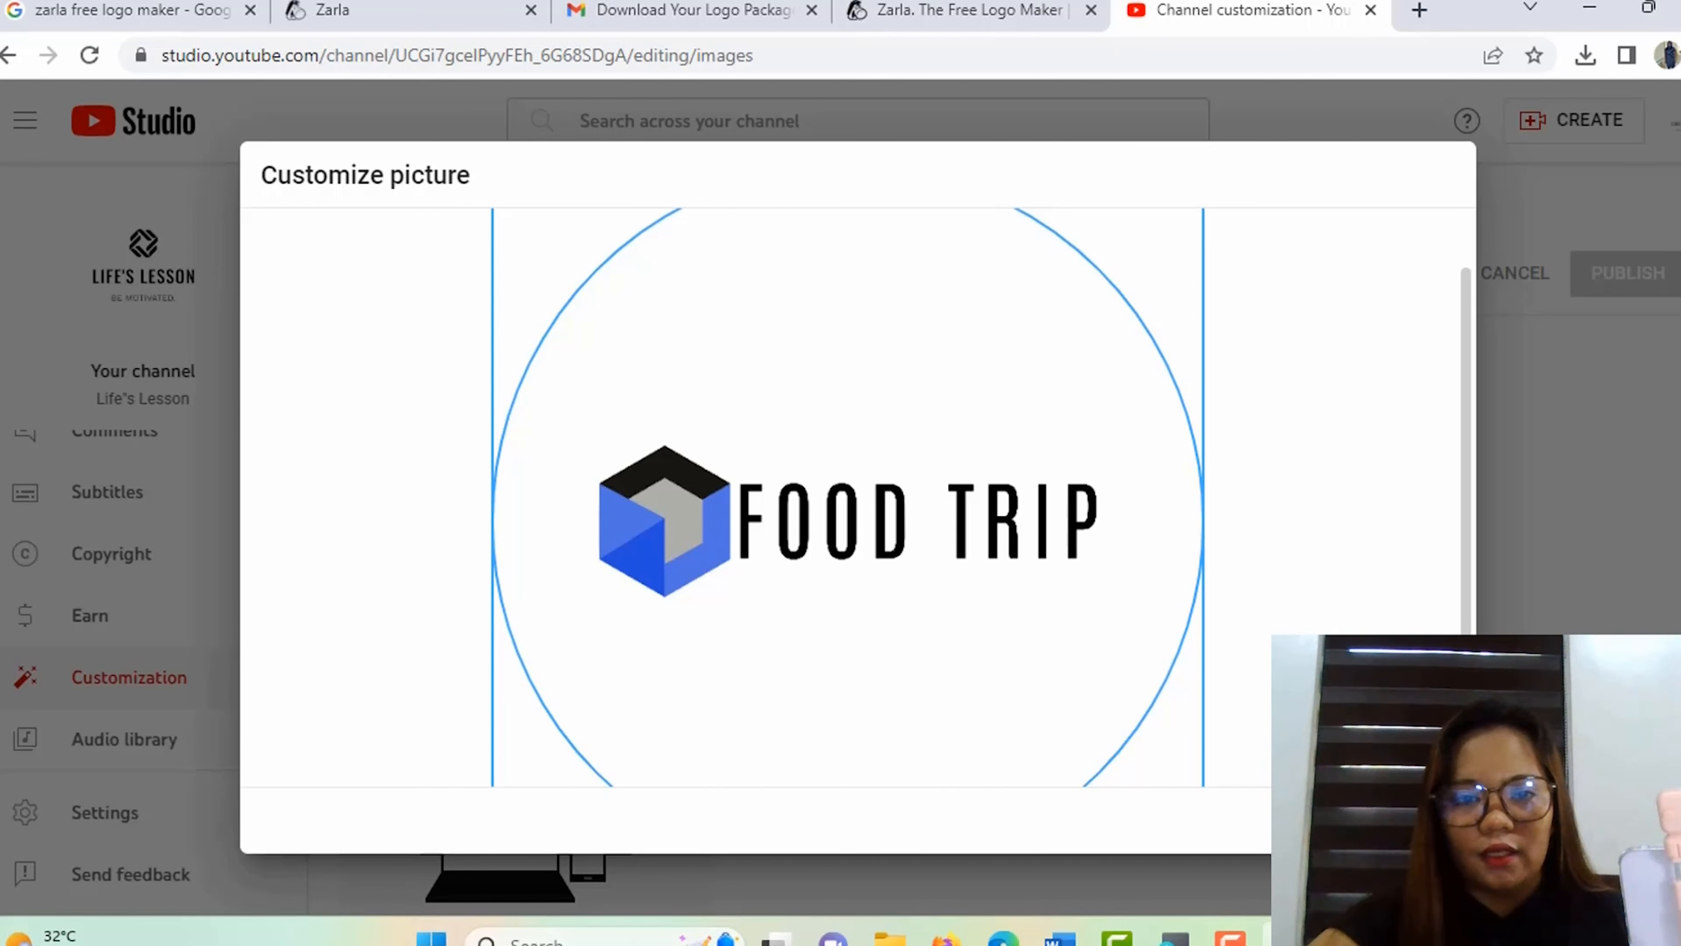
left_click(1430, 819)
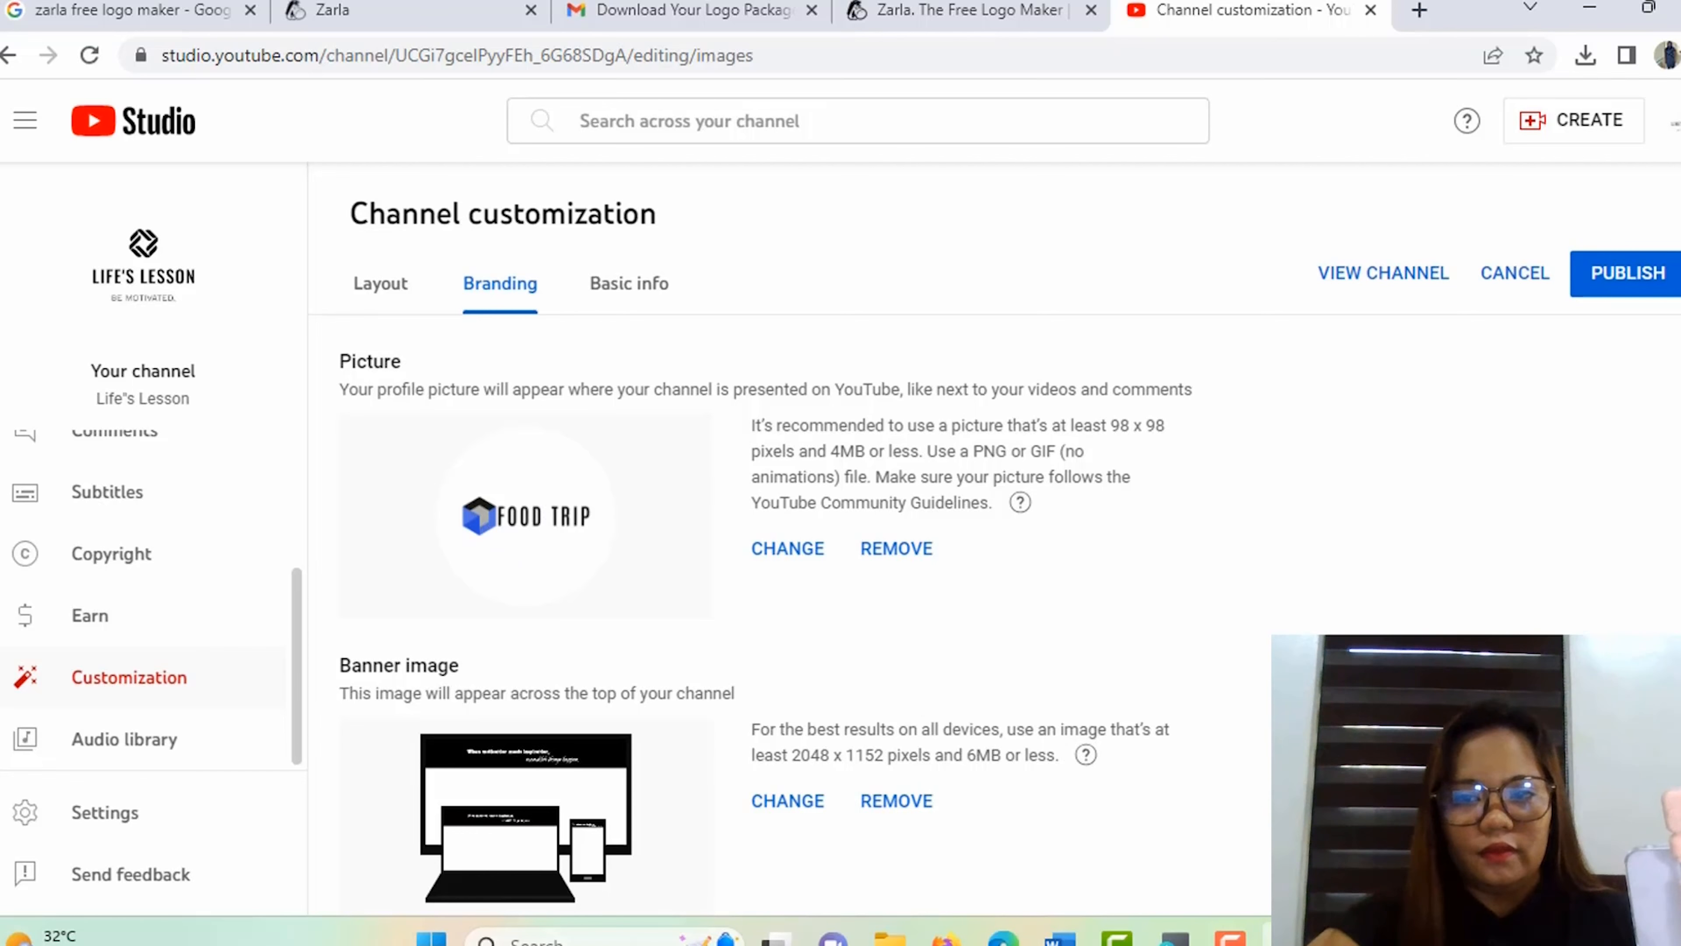
left_click(1631, 274)
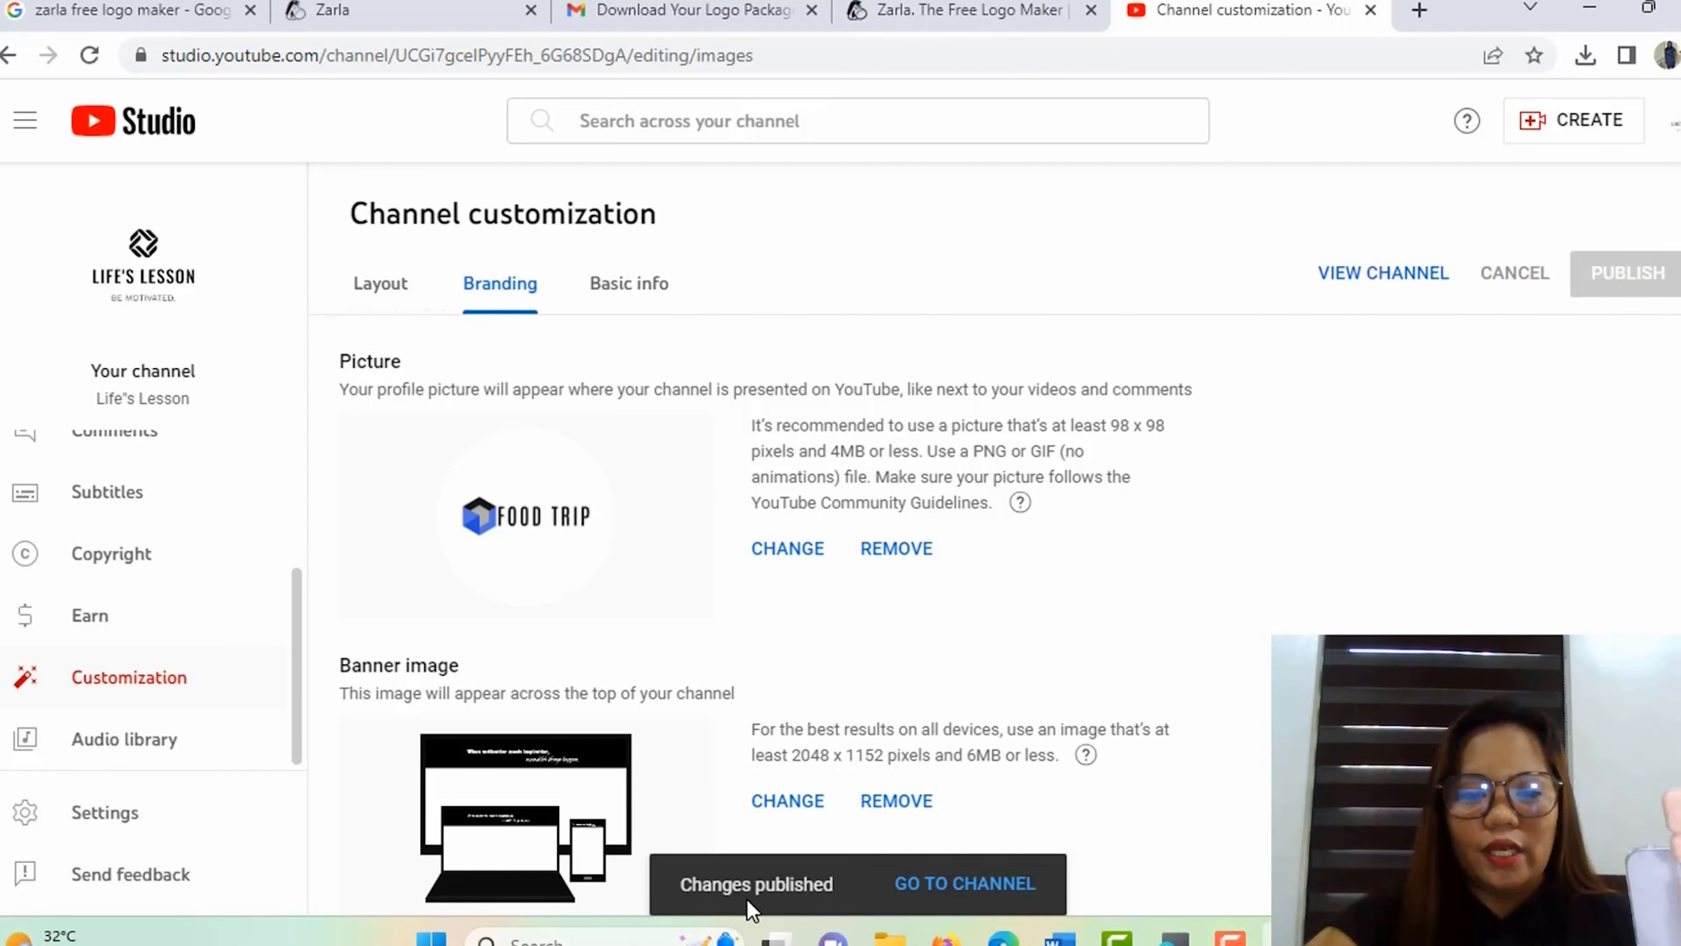
Step: Visit the updated channel and return to its branding settings in YouTube Studio, closing the extra browser tabs
left_click(953, 890)
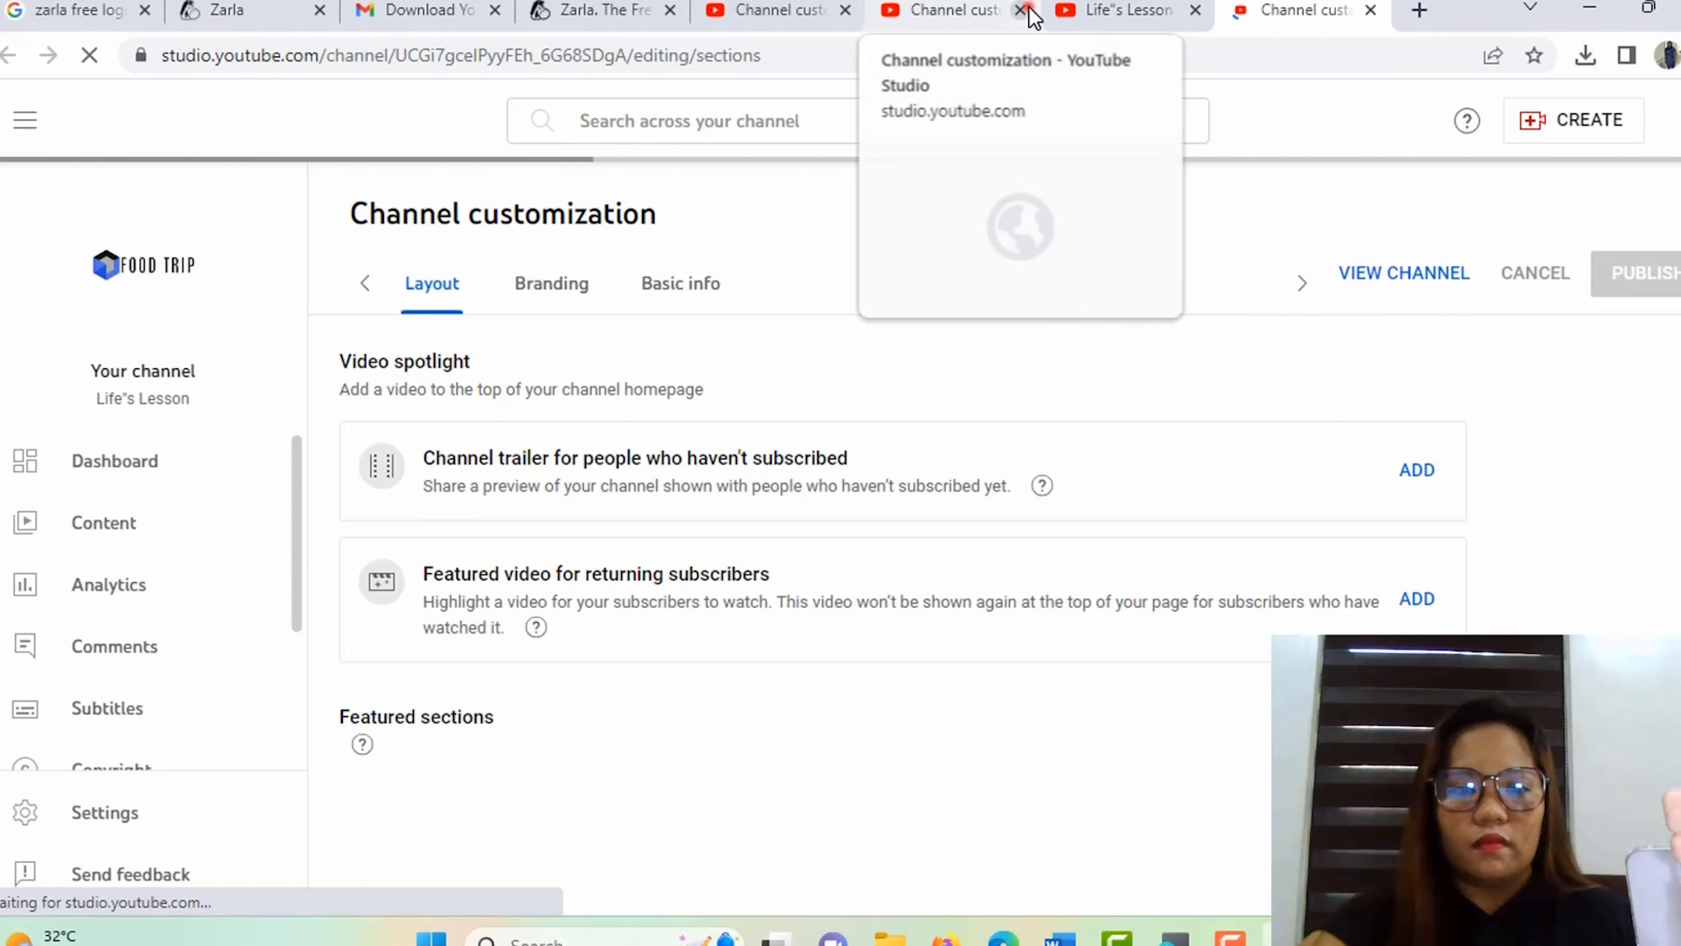
left_click(1022, 10)
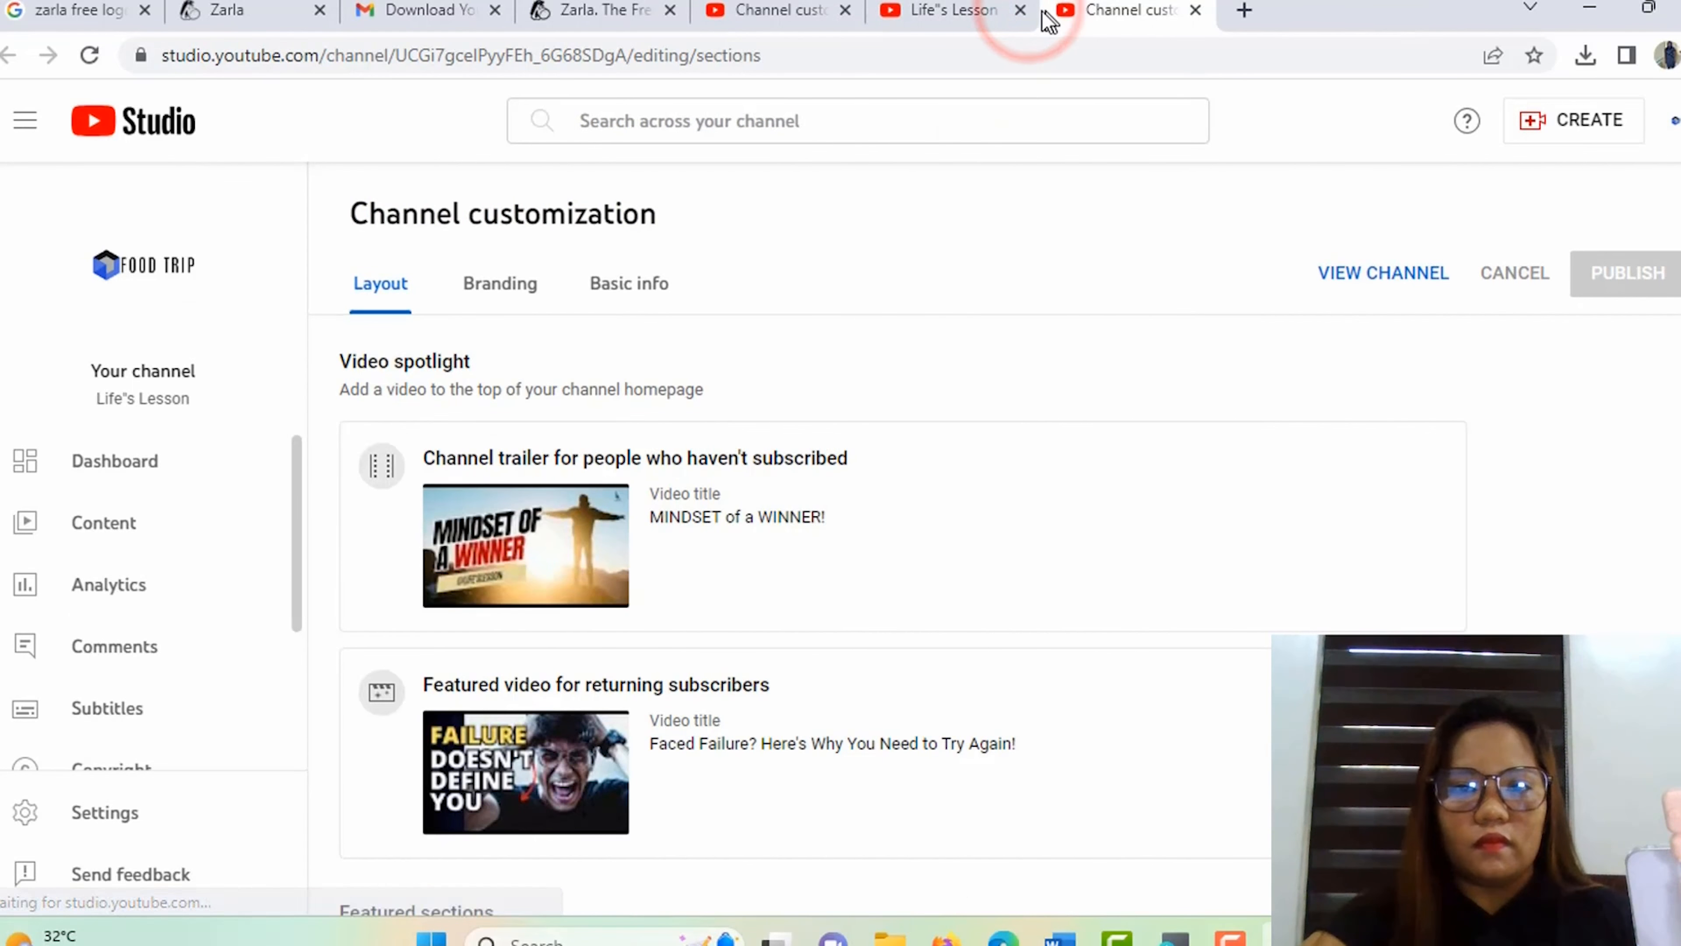
left_click(1021, 10)
left_click(497, 285)
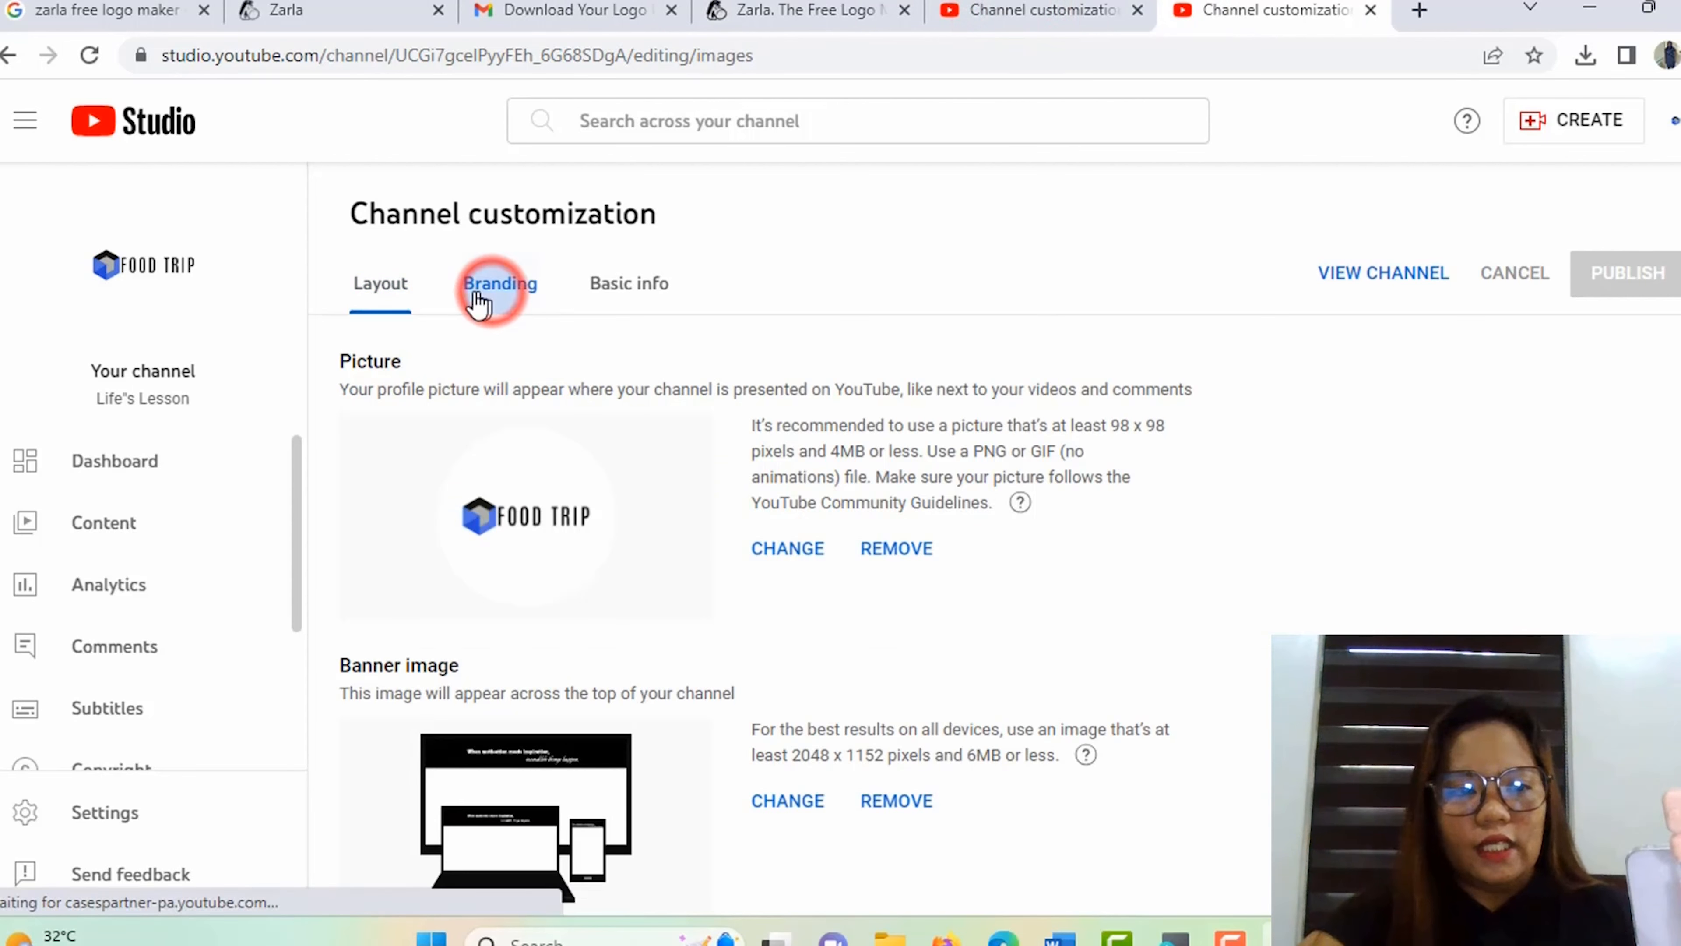